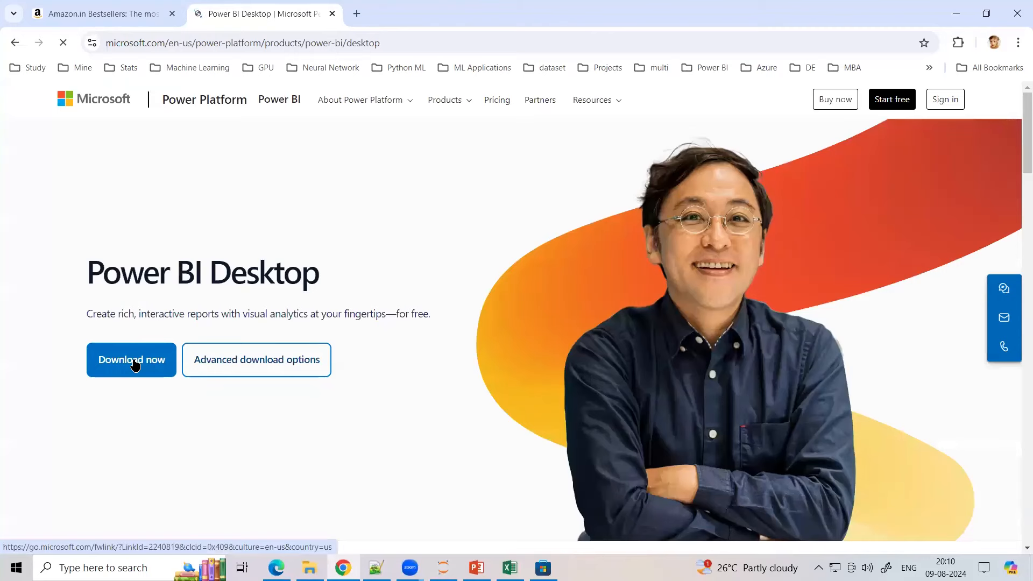
- Start the Power BI Desktop download and allow the link to open in Microsoft Store
click(134, 364)
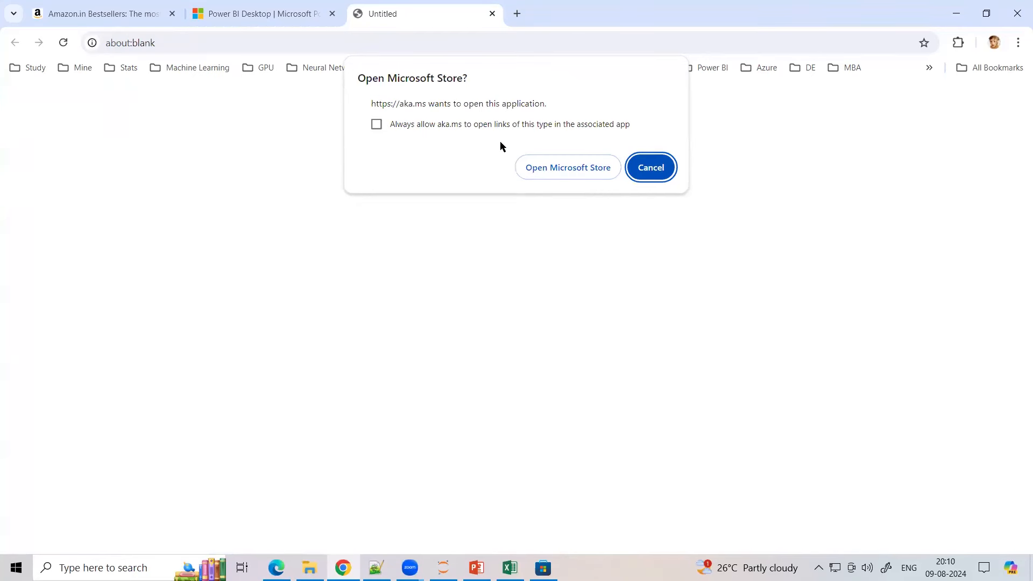
click(556, 170)
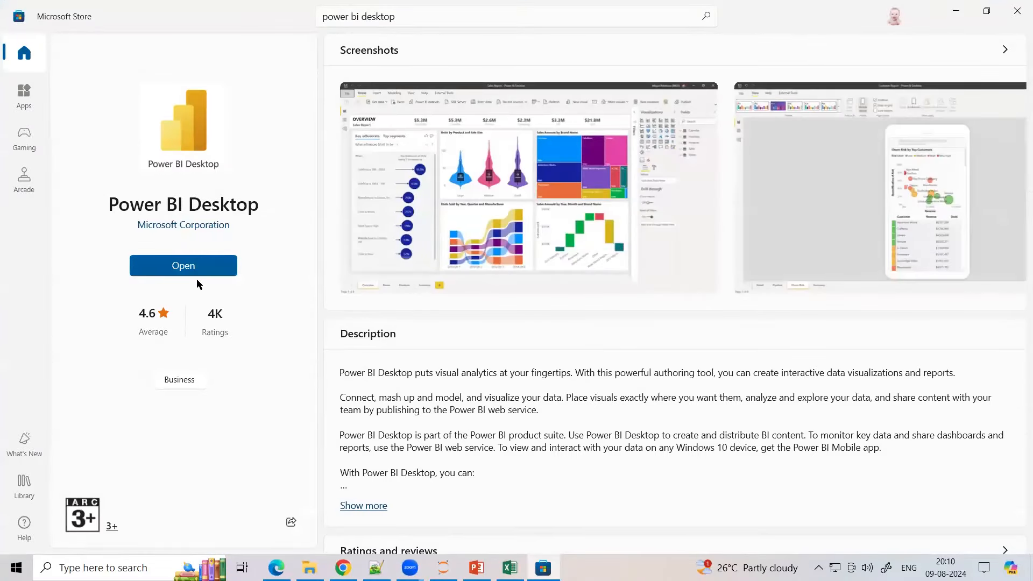
- Switch to Notepad++ and create a new document with HTML as its language
click(377, 566)
click(8, 36)
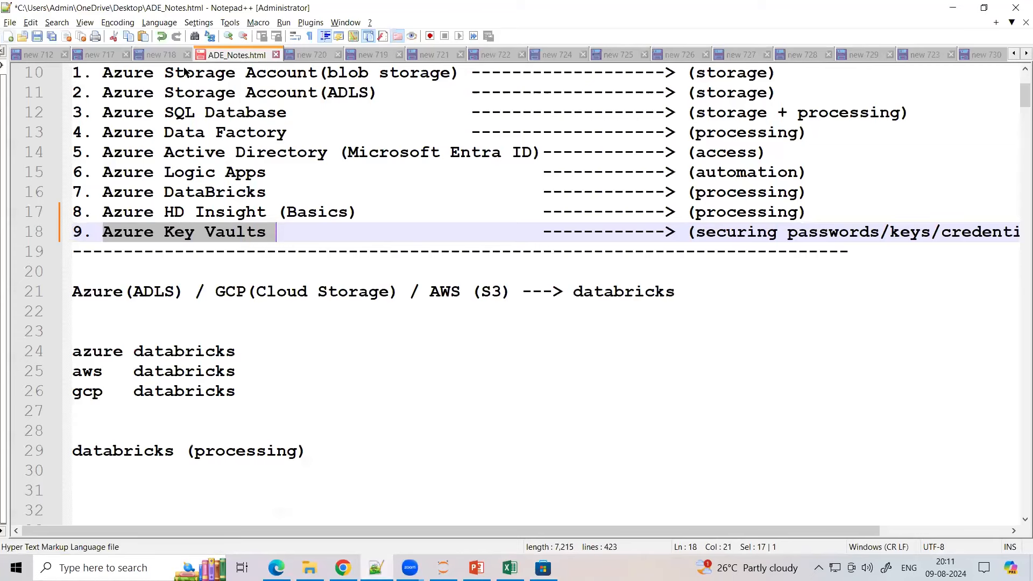
click(159, 22)
mouse_move(199, 144)
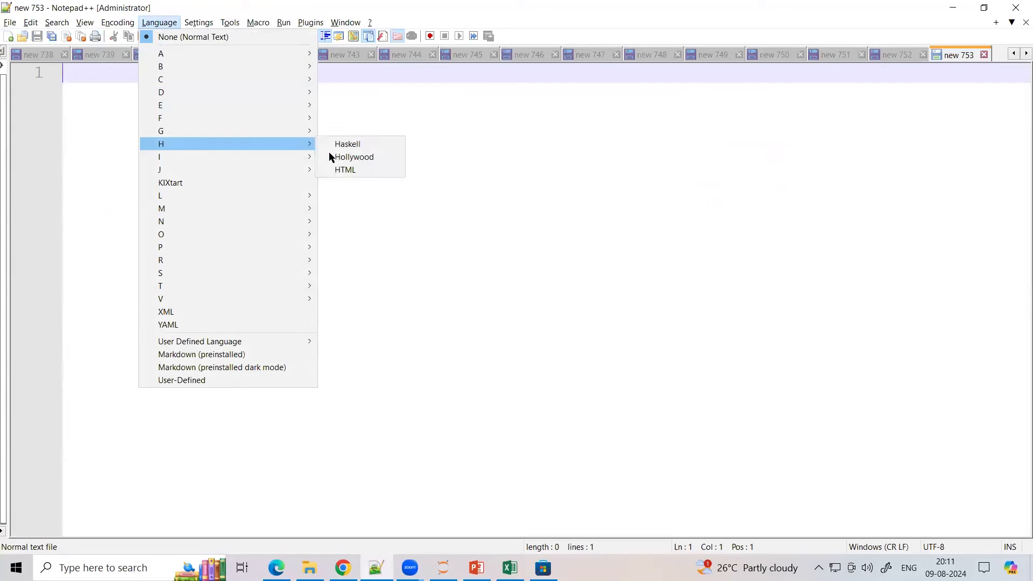
click(343, 168)
- Write "windows 7" and "windows 8" on the first two lines, followed by a blank line
text(windo)
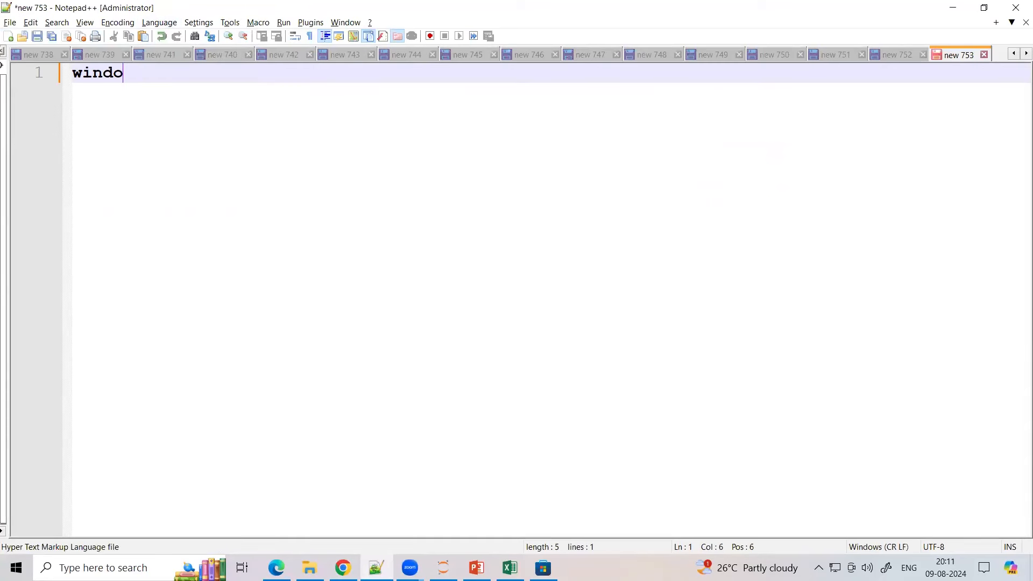
text(ws 9)
key(BackSpace)
text(7)
key(Return)
text(windows)
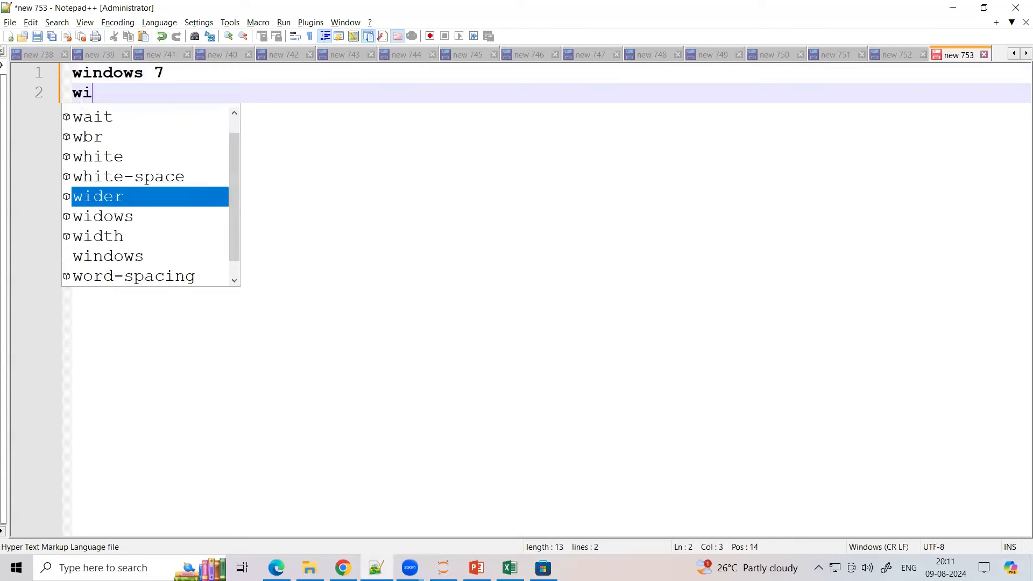
text( 89)
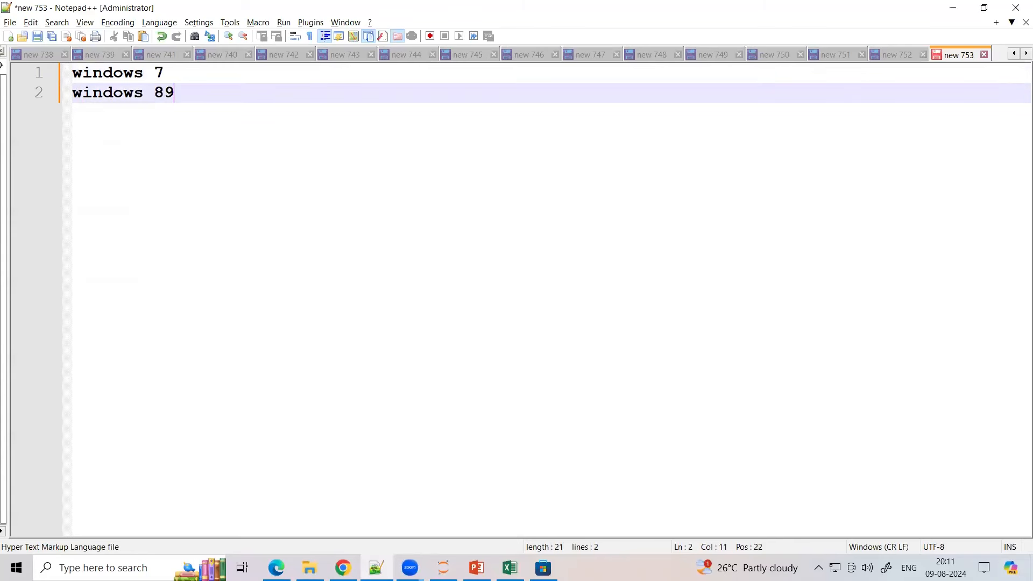
key(BackSpace)
key(Return)
key(Return)
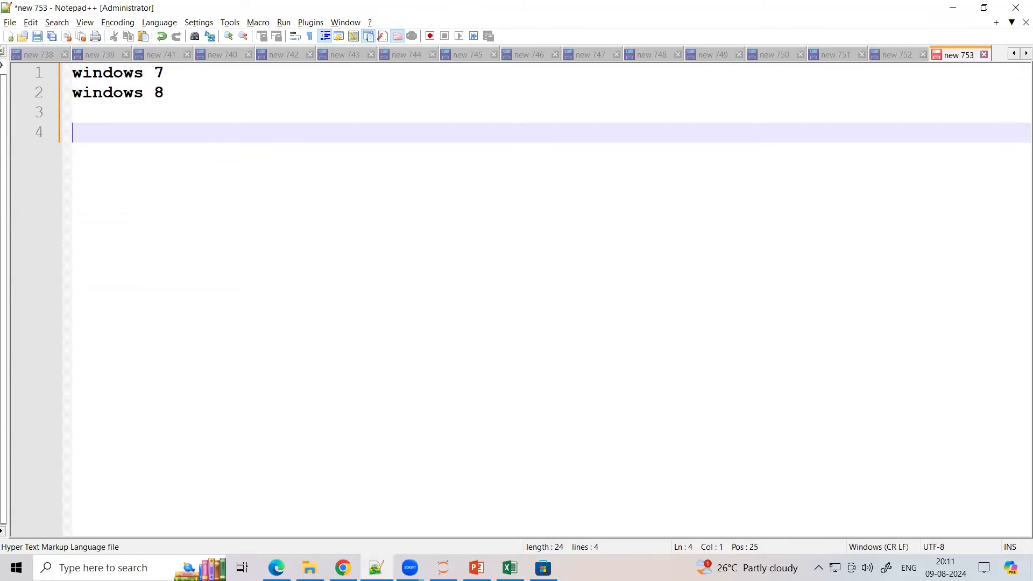
- Write "windows version 8 and above" on line 4
text(wind)
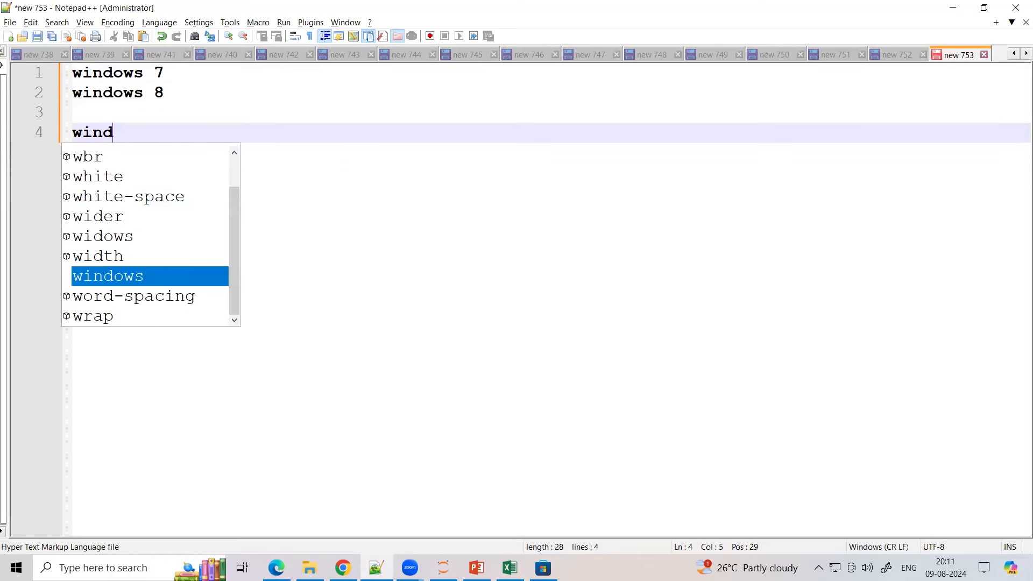
text(oe)
key(BackSpace)
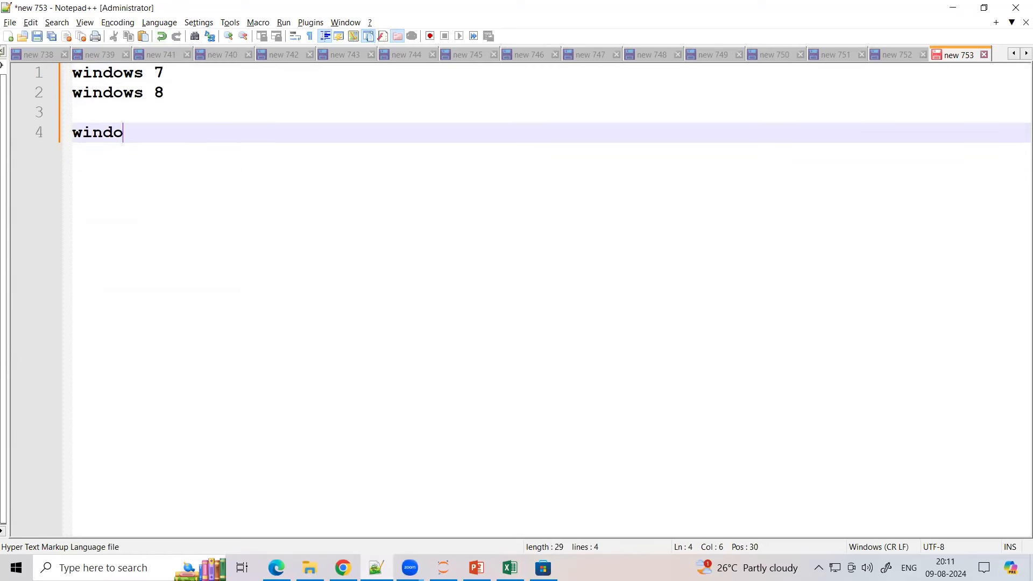
text(ws version )
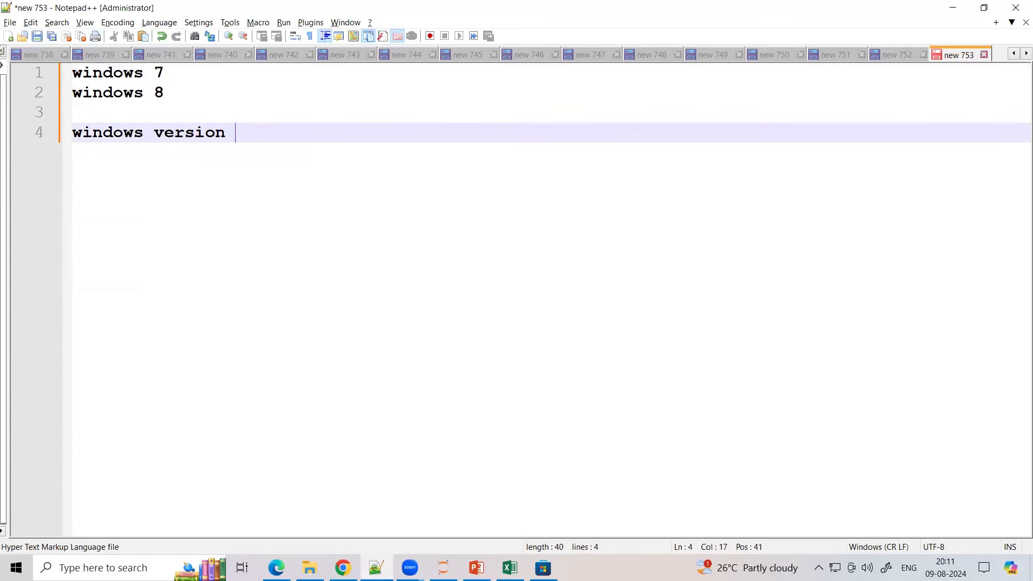
text(8 and aboce)
key(BackSpace)
key(BackSpace)
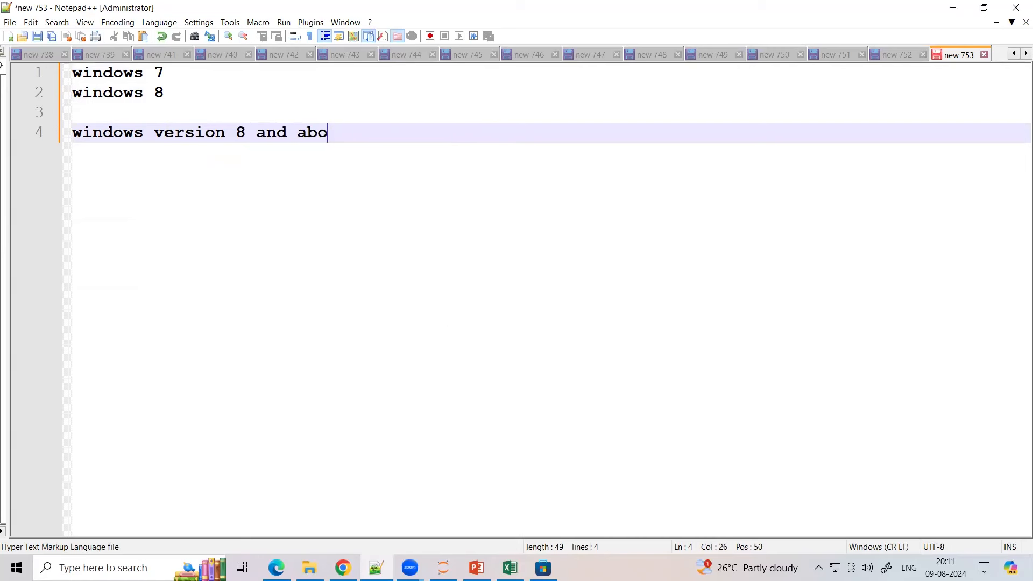
text(ve)
- Insert the line "mac -- cannot install" directly below "windows 8"
click(175, 65)
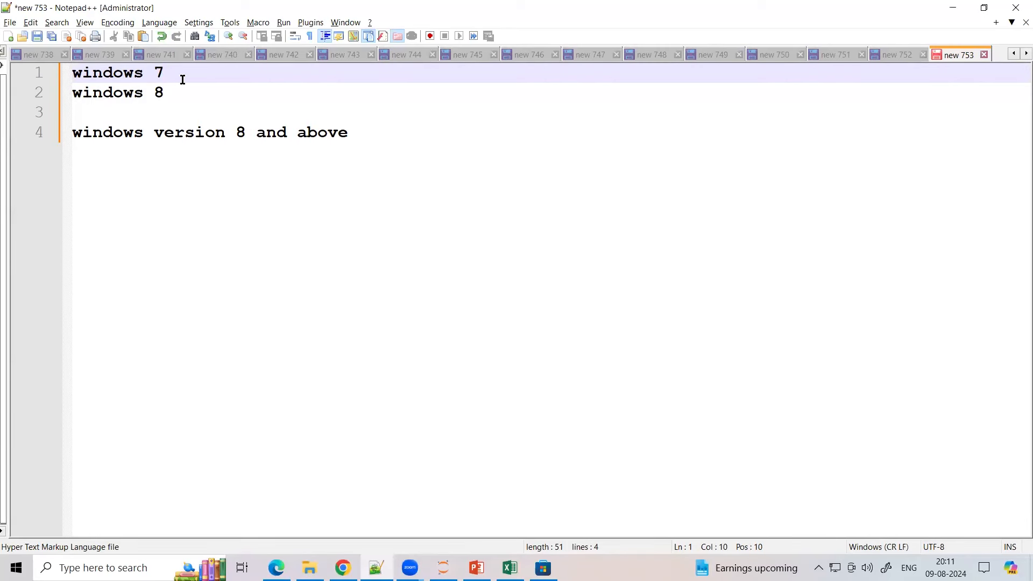
drag(175, 96, 67, 76)
click(171, 87)
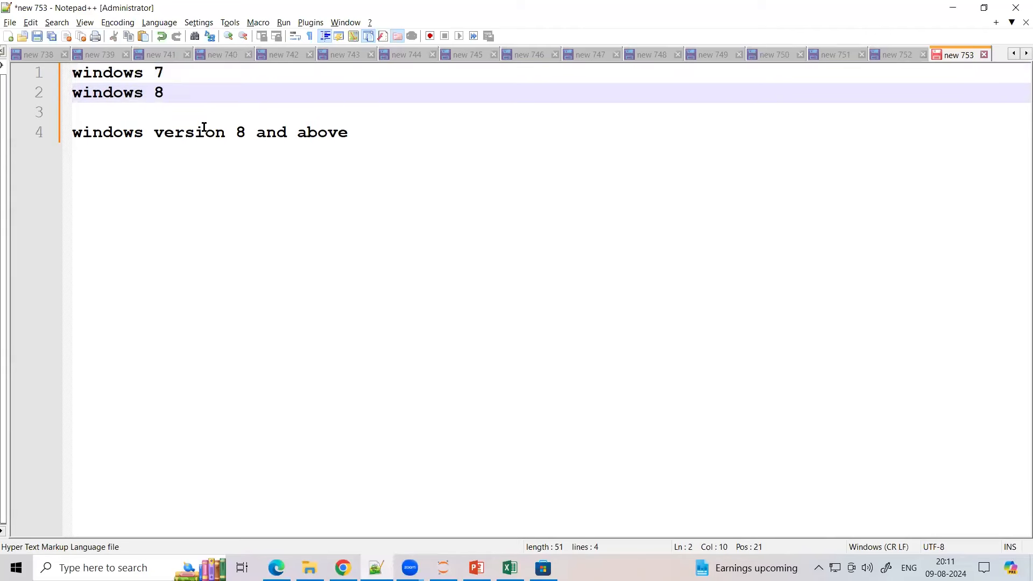
key(Return)
text(n)
key(BackSpace)
text(max)
key(BackSpace)
text(c -- canno)
key(BackSpace)
text(t install)
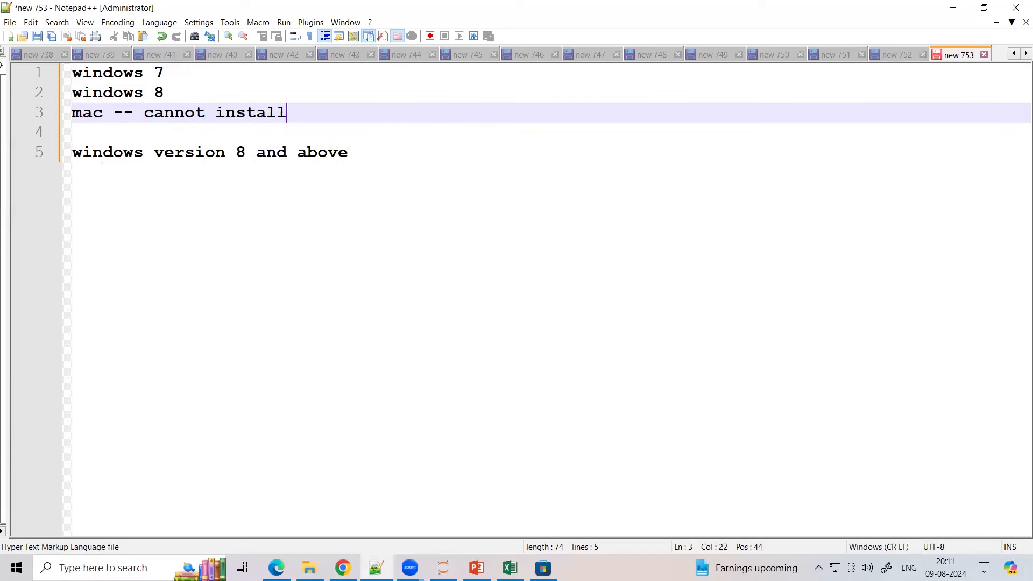
- Append "install is not easy" to the "windows 8" line
click(164, 92)
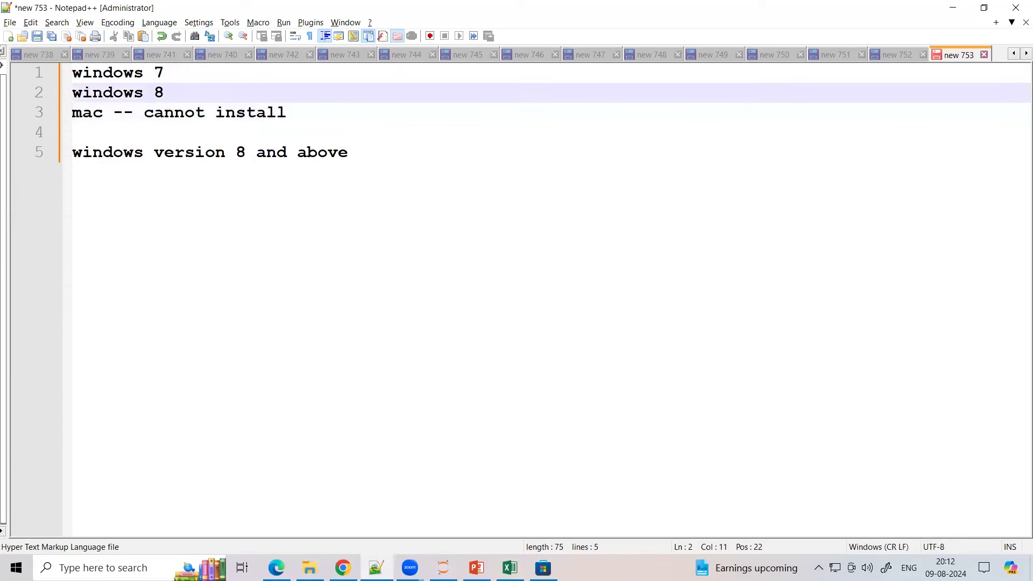
text(install is)
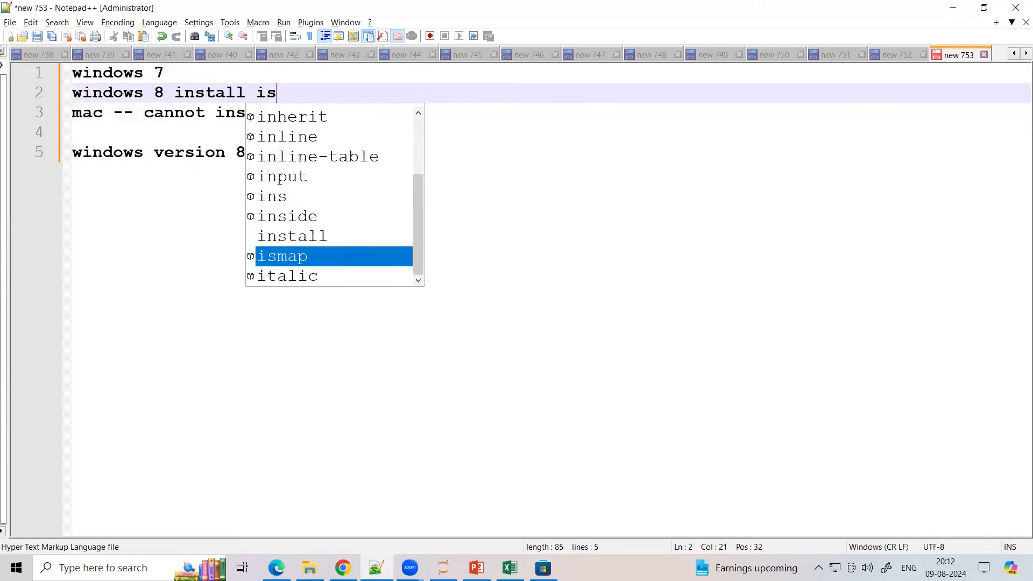
text( not easy)
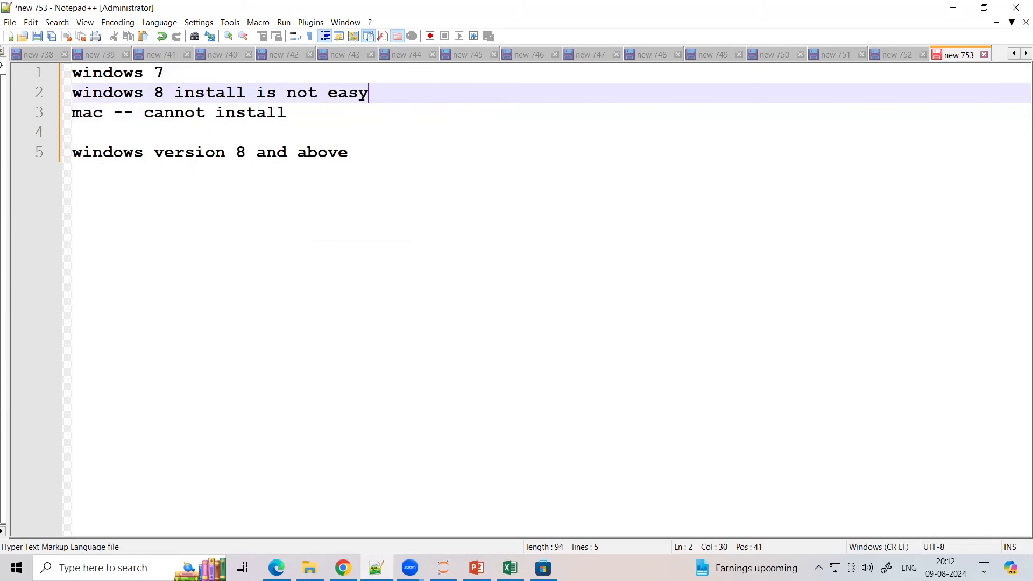
- Append "install is not easy" to the "windows 7" line, and switch back to the Power BI Desktop page in Chrome
key(Up)
text(instrall)
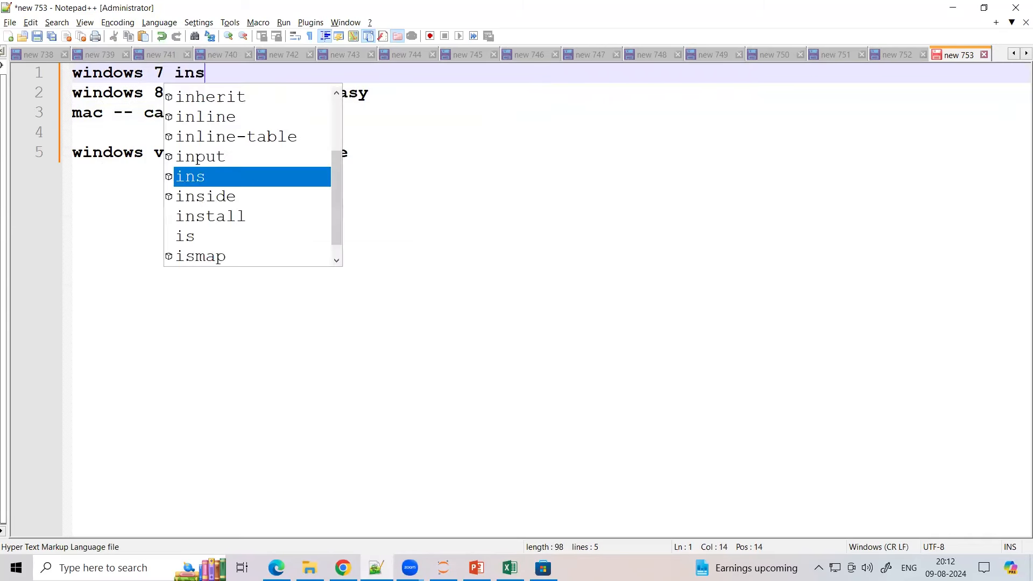
key(BackSpace)
key(BackSpace)
key(BackSpace)
key(BackSpace)
text(all )
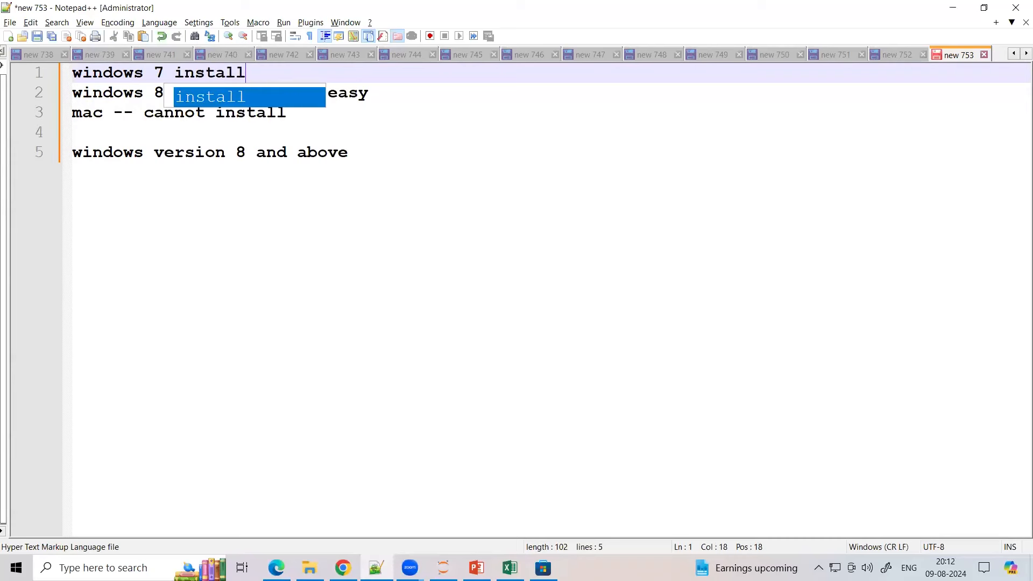
text(is n)
key(BackSpace)
text(s not easy)
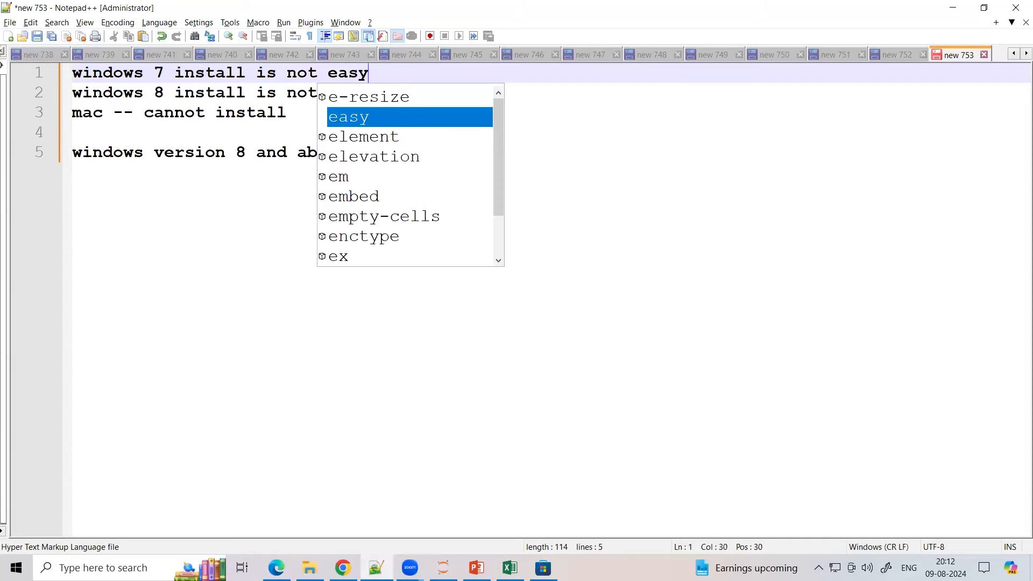
key(ctrl+End)
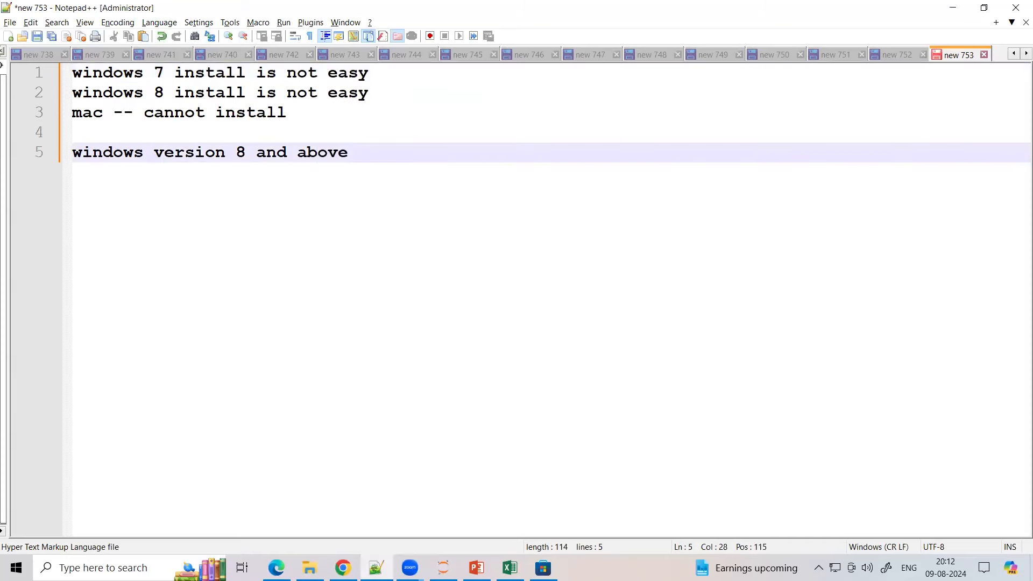
key(alt+Tab)
click(153, 359)
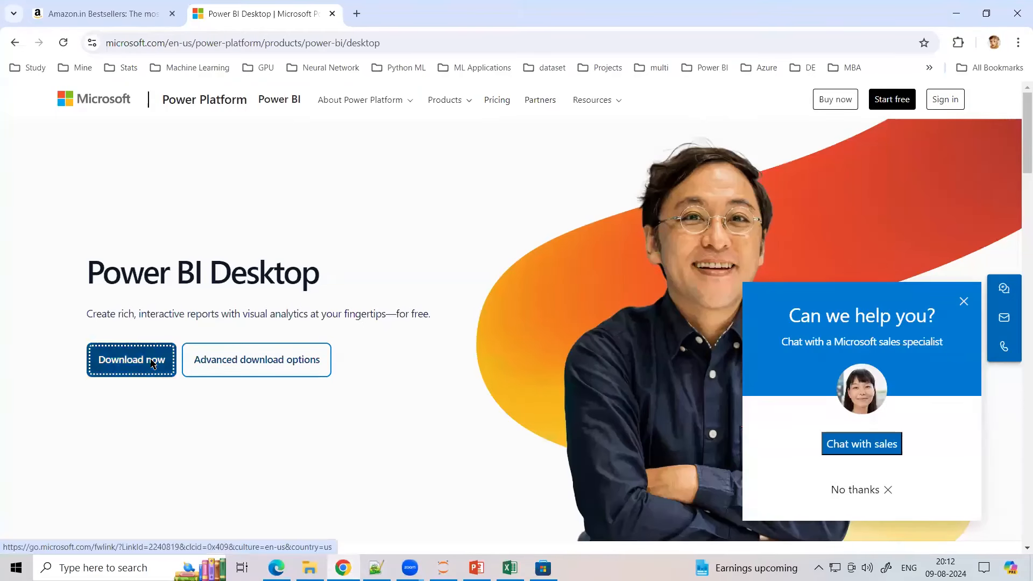
click(641, 172)
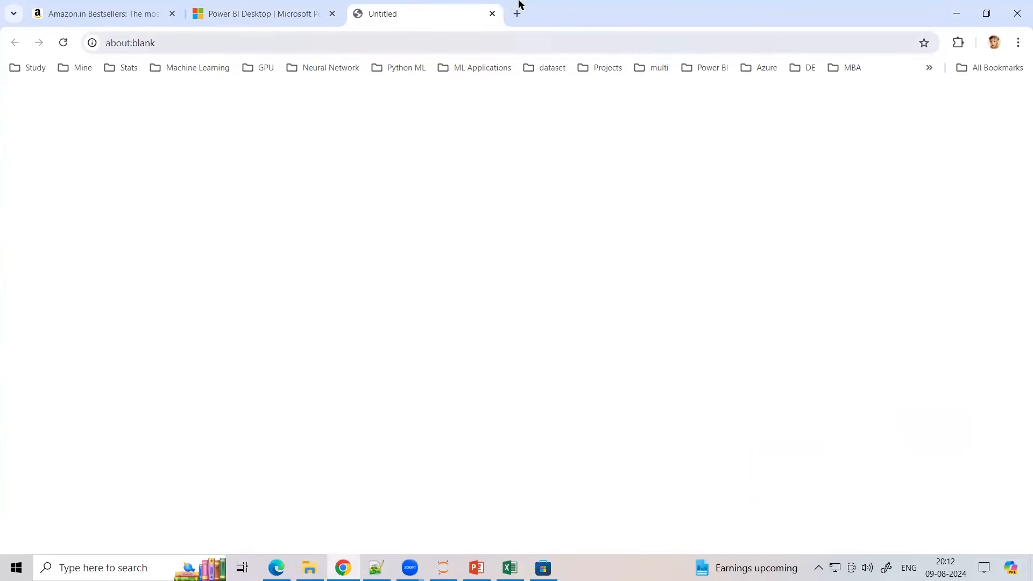
click(492, 14)
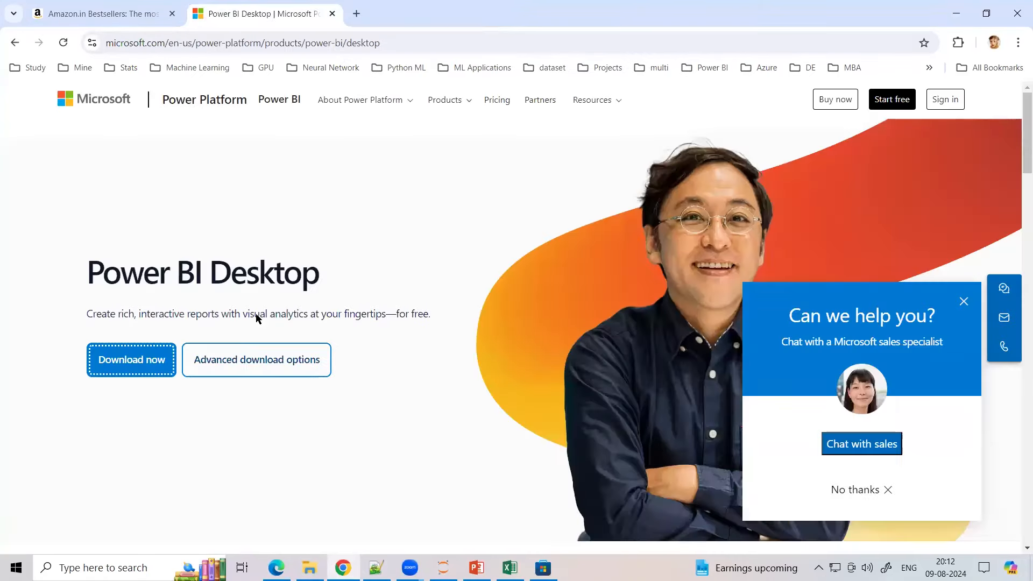
- Download the 64-bit installer PBIDesktopSetup_x64.exe through the advanced download options, keeping English as the language
click(267, 362)
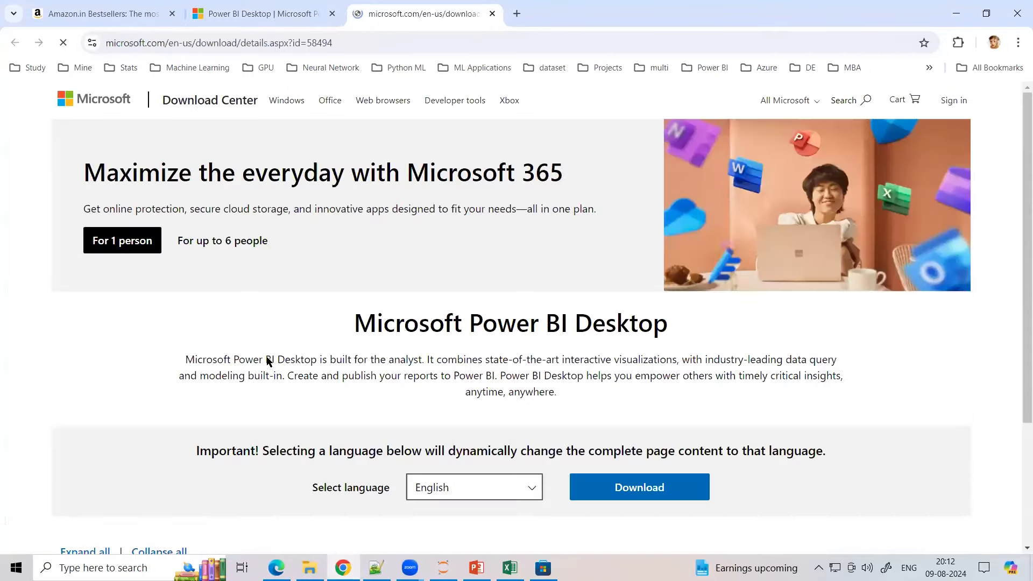
scroll(266, 356, down, 4)
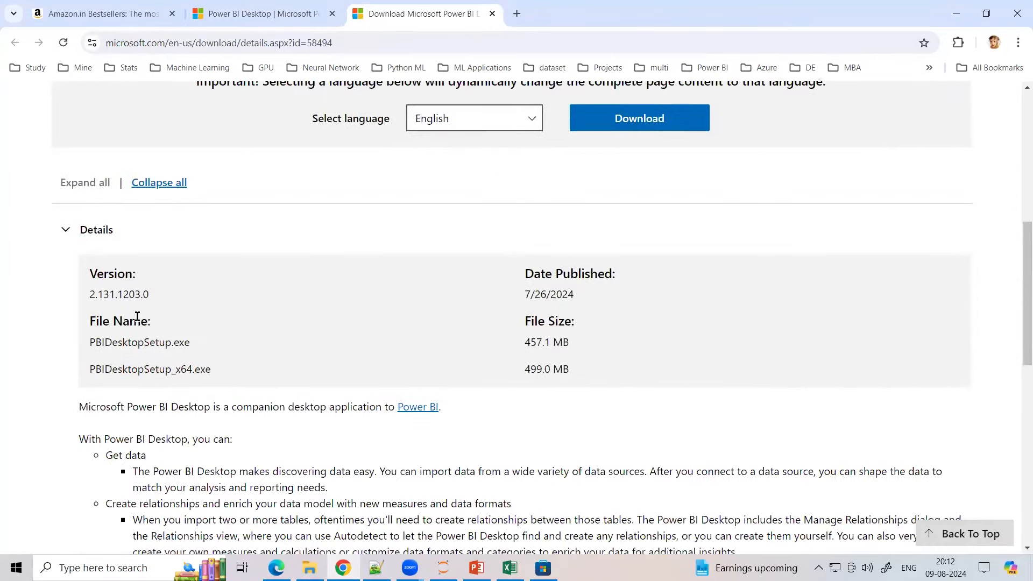
scroll(341, 355, up, 4)
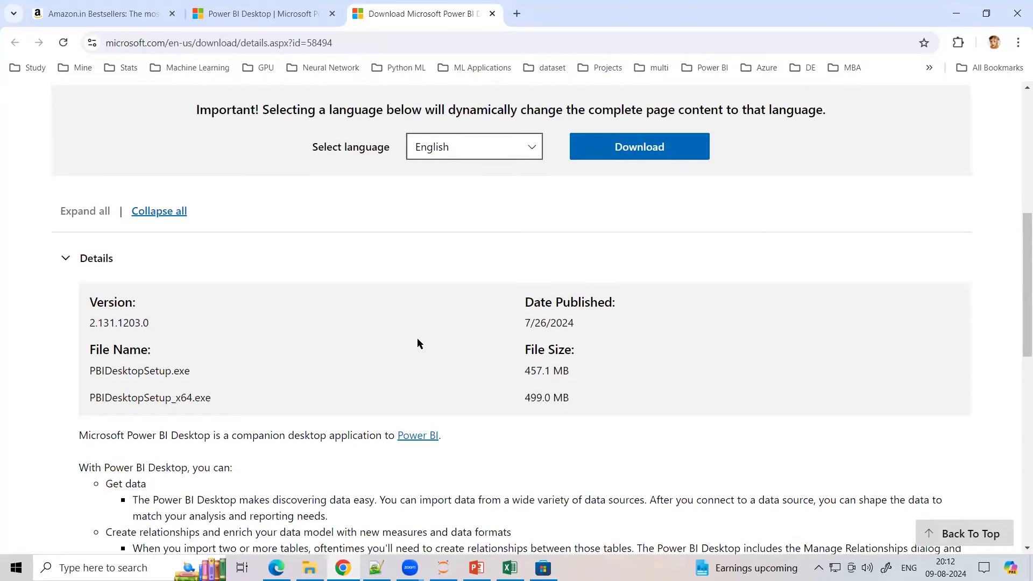
click(632, 319)
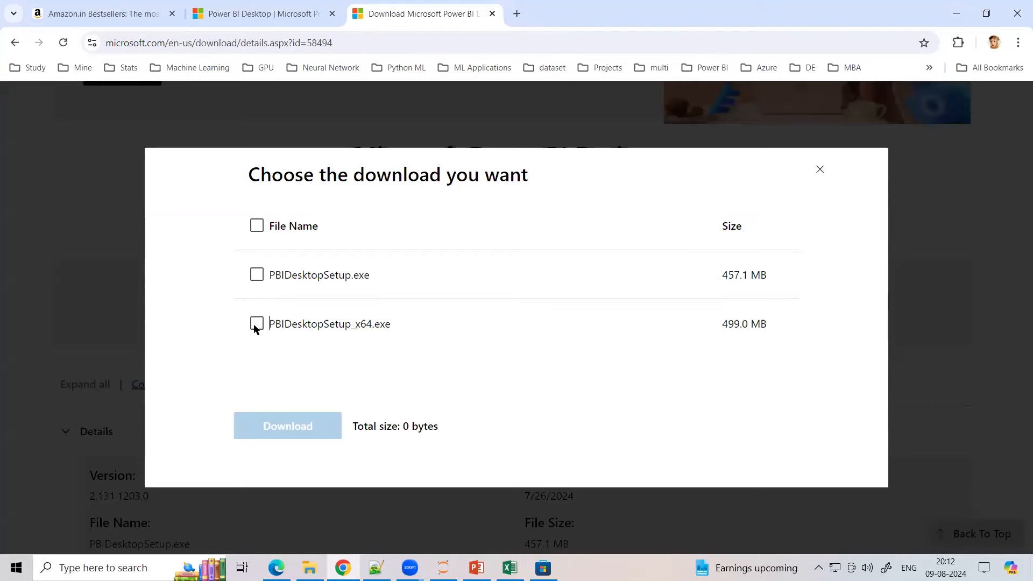
click(257, 324)
click(294, 433)
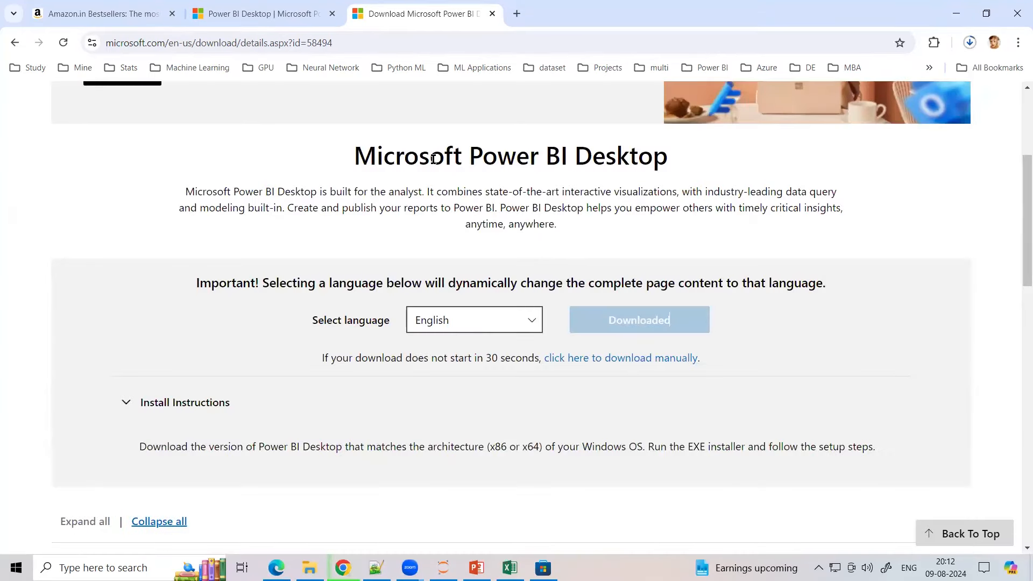
- Check the installer's progress in the browser's recent download history
click(543, 567)
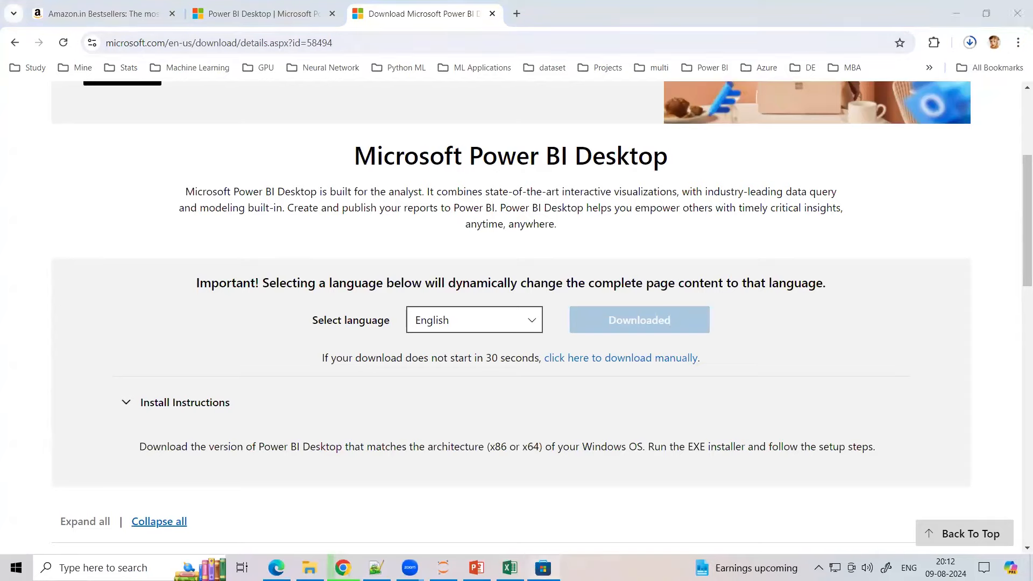
key(alt+Tab)
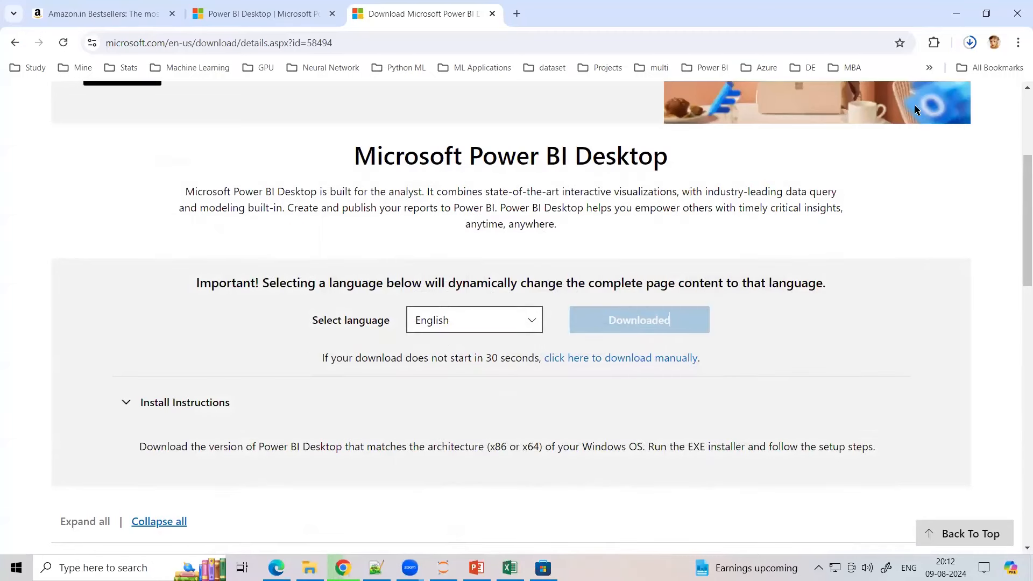
click(970, 43)
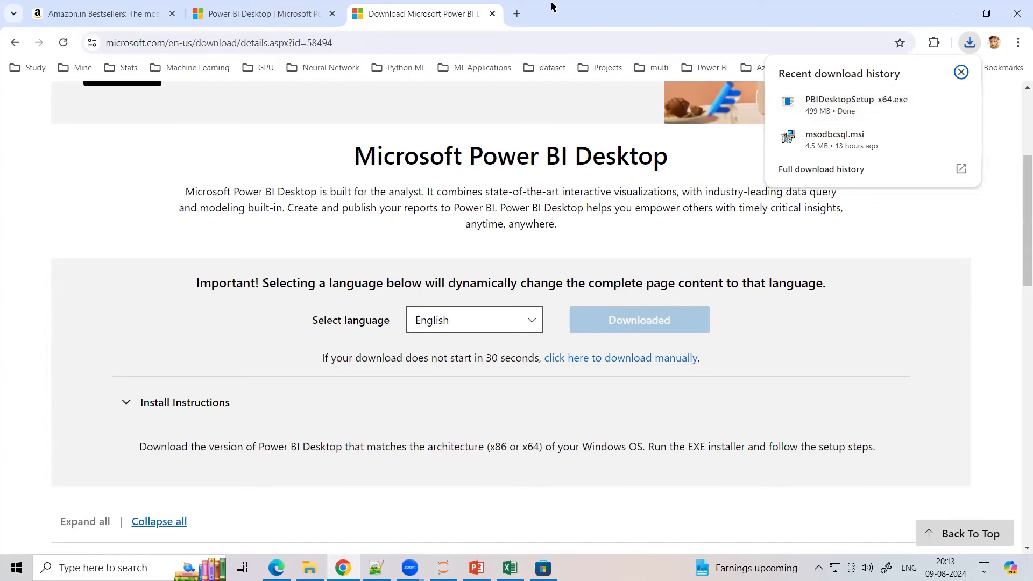
- Search Google in a new tab for "pubg apk download india"
click(524, 14)
click(612, 362)
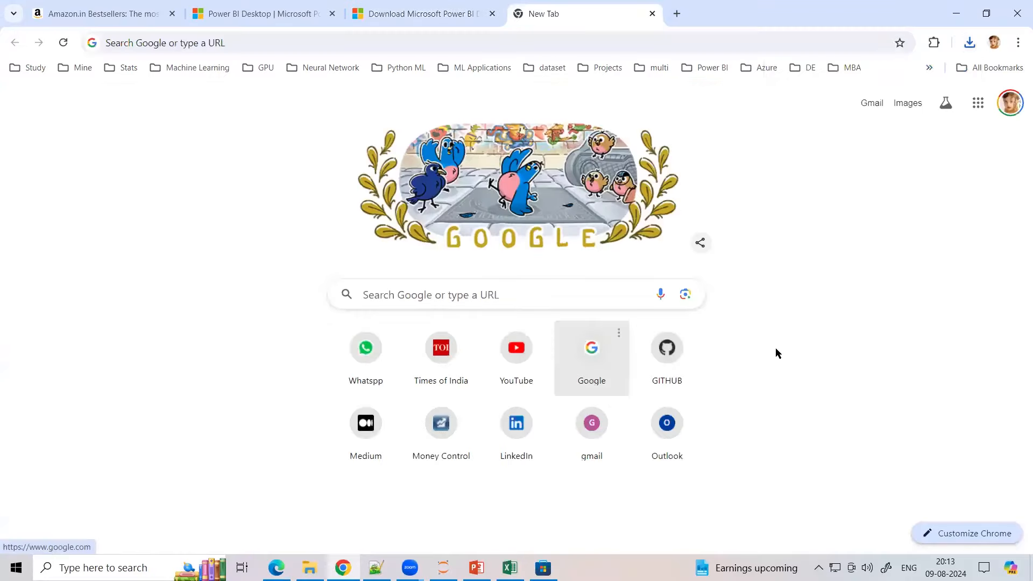
text(pugb)
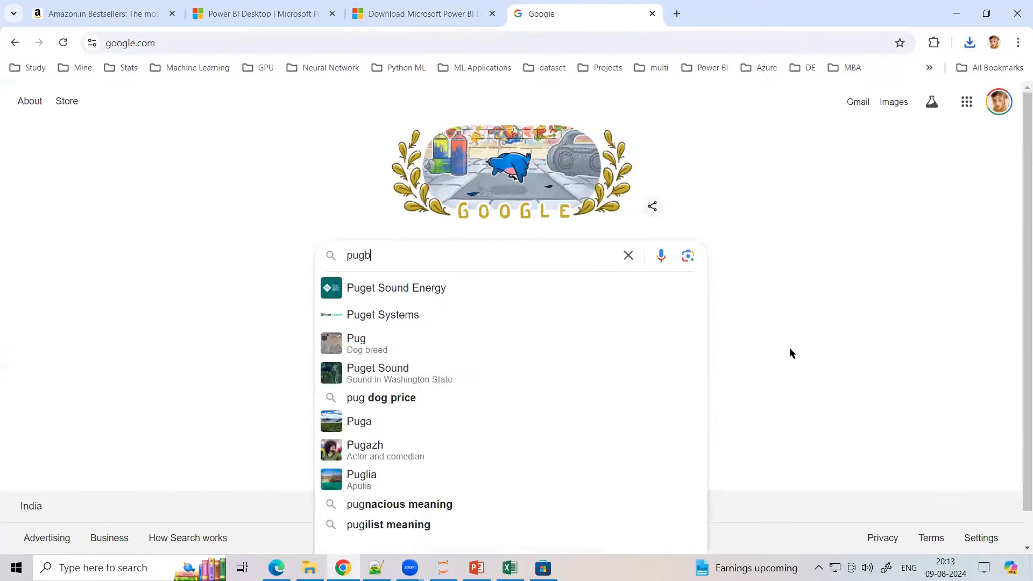
text( a)
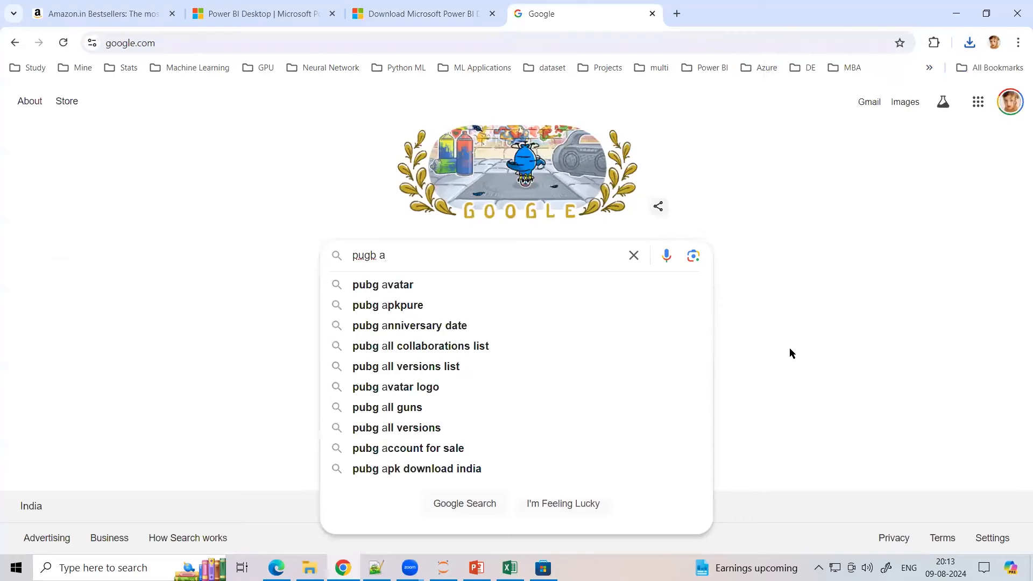
text(pk)
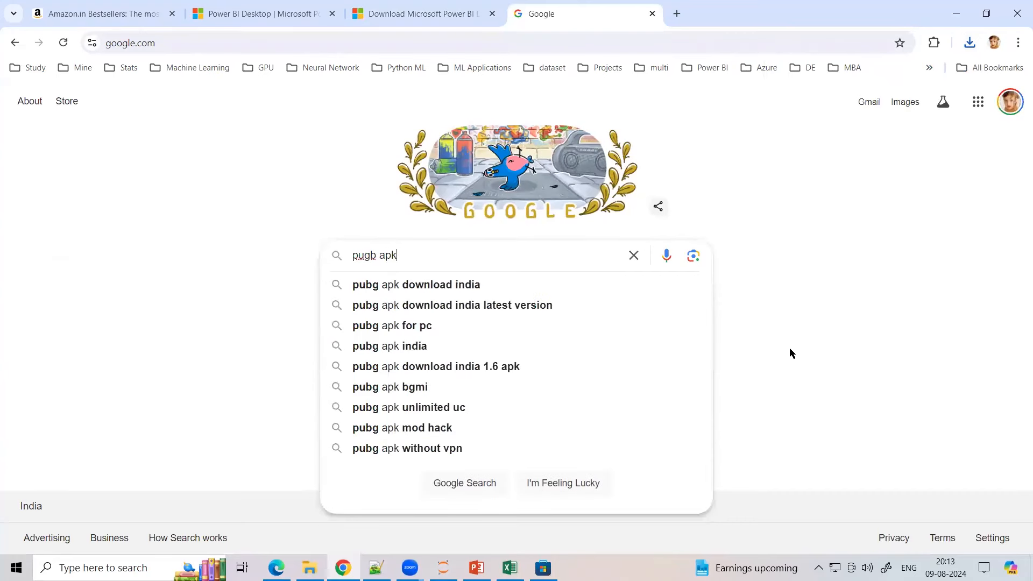
click(404, 285)
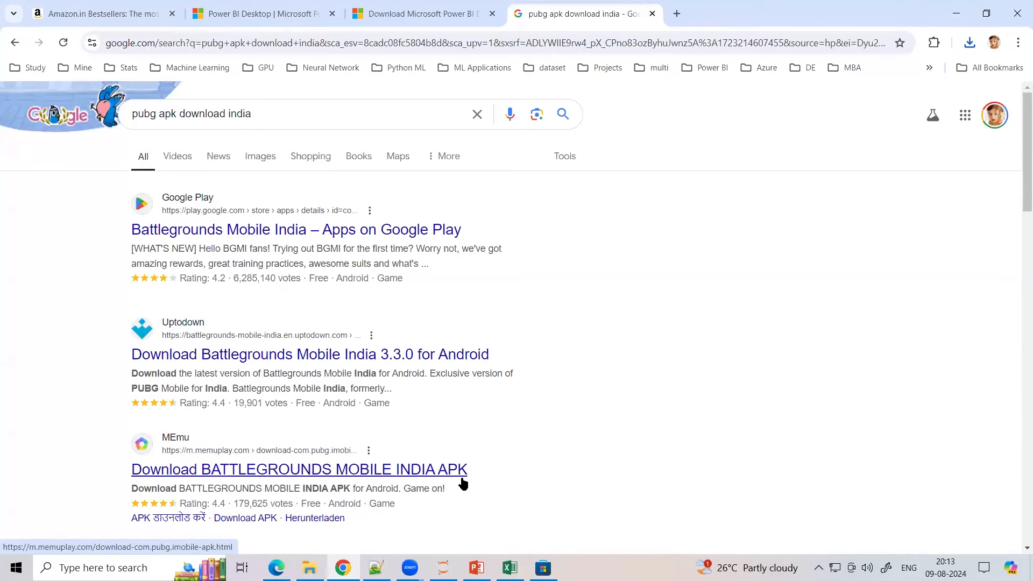
- Highlight the word "apk" in the search query as an installer comparison, and close the search tab
double_click(169, 110)
click(264, 108)
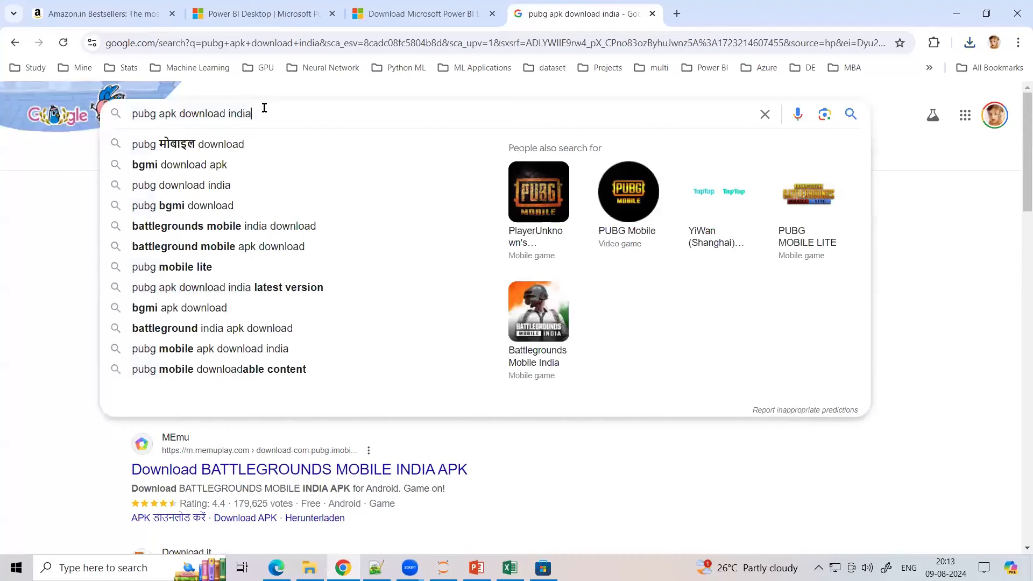
double_click(166, 114)
click(879, 194)
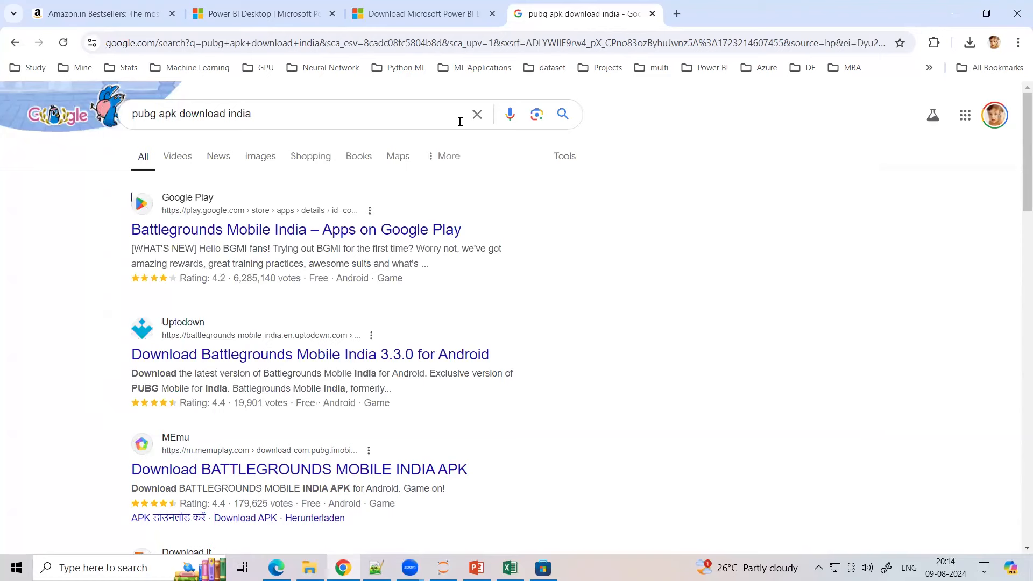
click(167, 114)
double_click(166, 113)
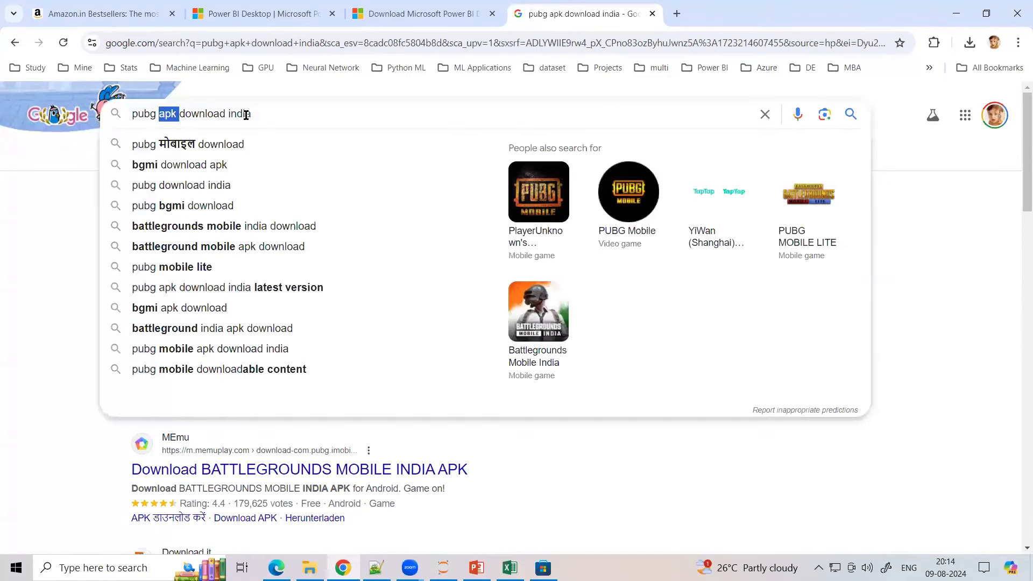
click(259, 113)
double_click(166, 114)
click(652, 14)
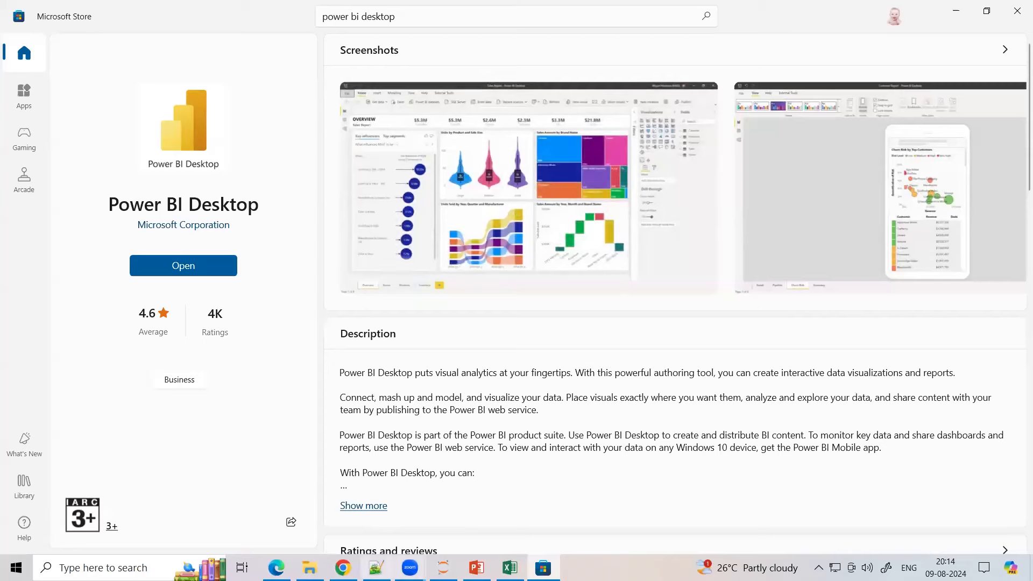
- Switch back to the Power BI Desktop download page in Chrome and show PBIDesktopSetup_x64.exe in the recent download history
click(343, 567)
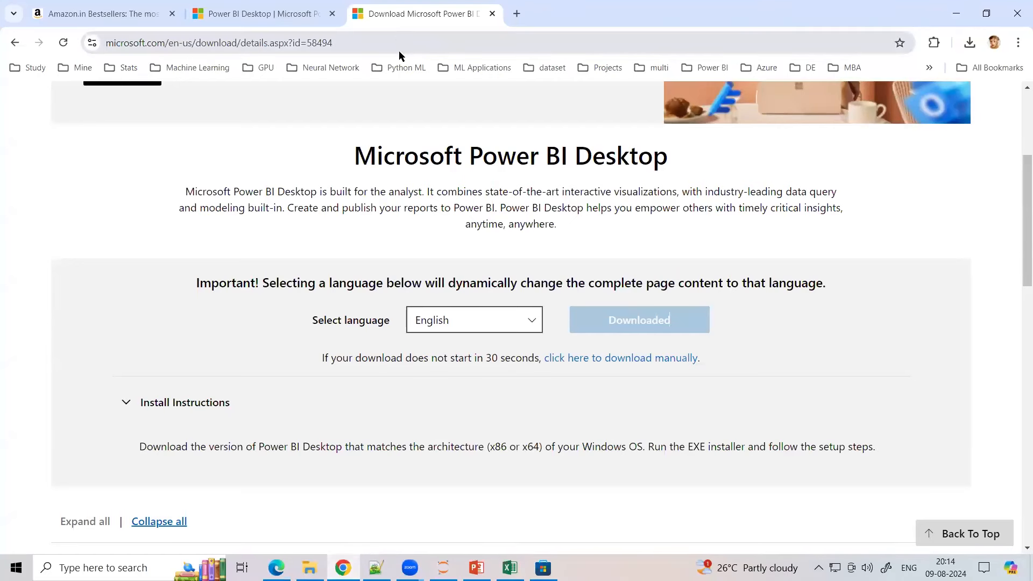
scroll(822, 124, up, 3)
click(968, 42)
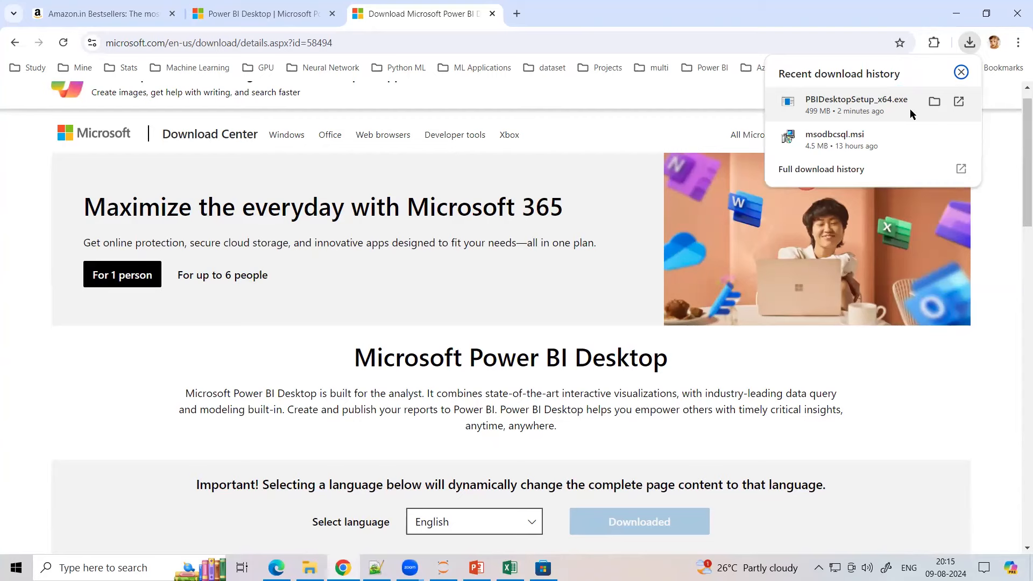
- Minimize all the open application windows to reach the Windows desktop
click(957, 14)
click(957, 13)
click(956, 14)
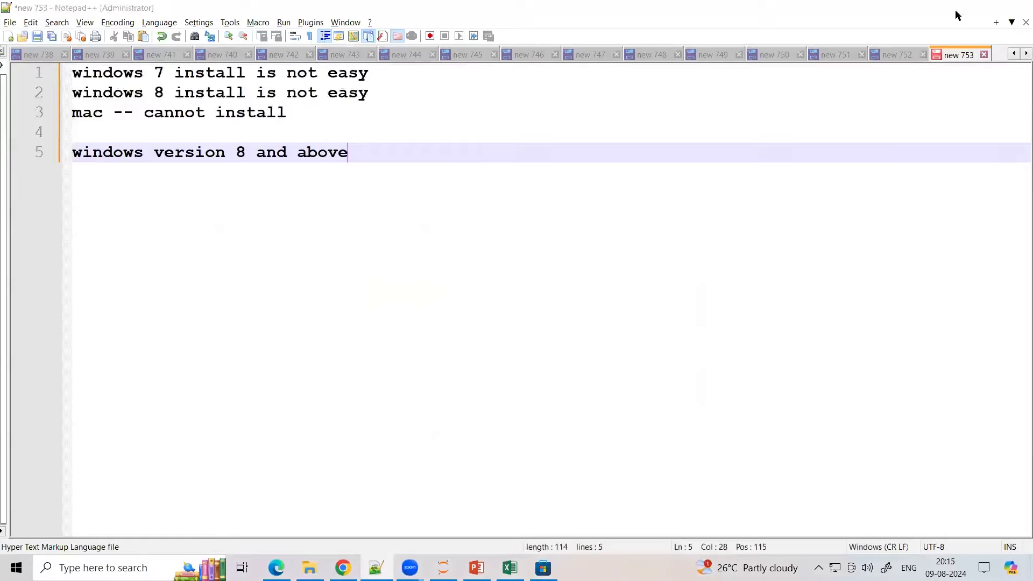
click(957, 13)
click(956, 13)
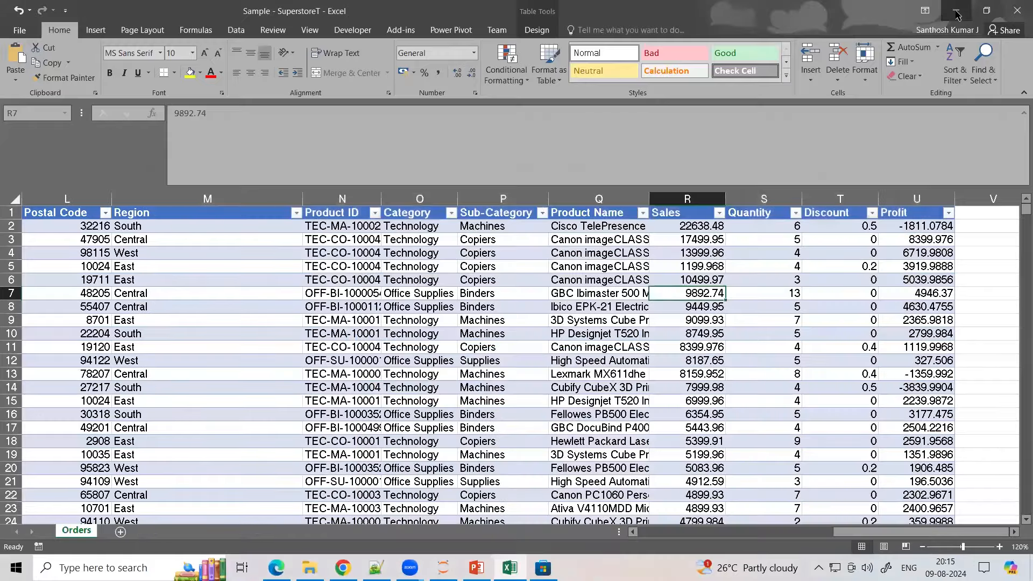
click(956, 13)
click(957, 14)
click(957, 13)
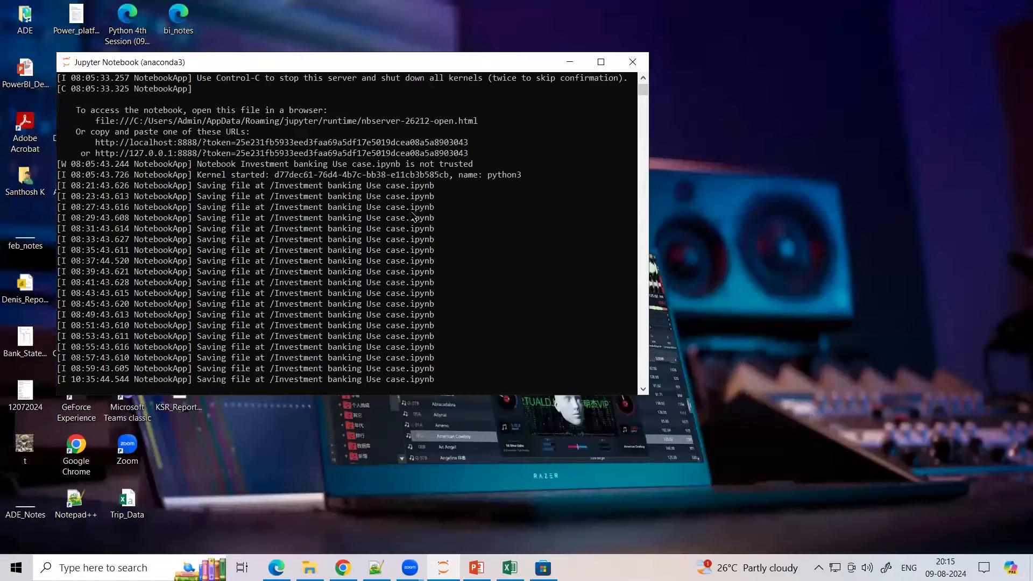
- Launch Power BI Desktop through a Windows search for "power bi" and start a blank report
click(84, 566)
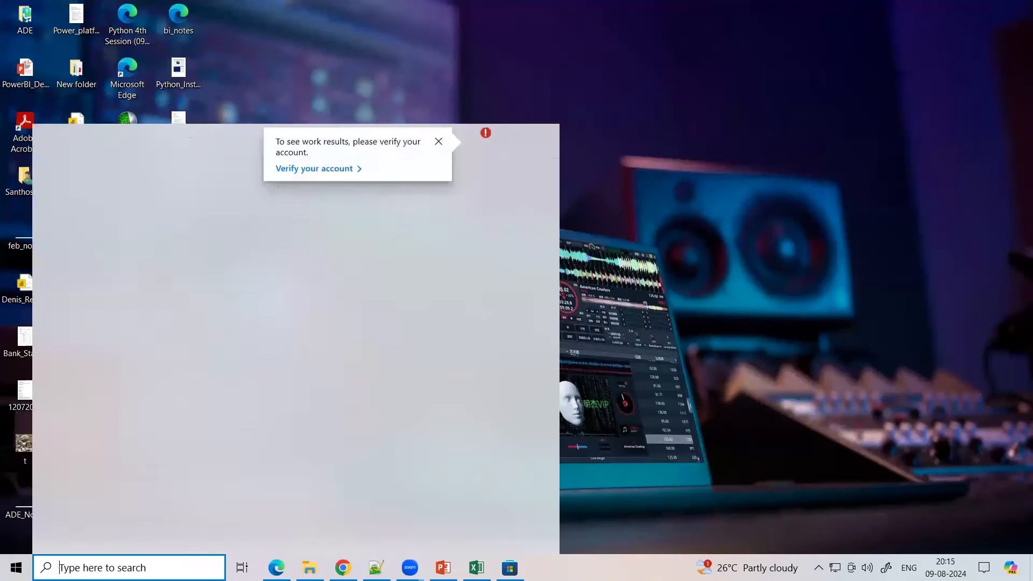
text(power bi)
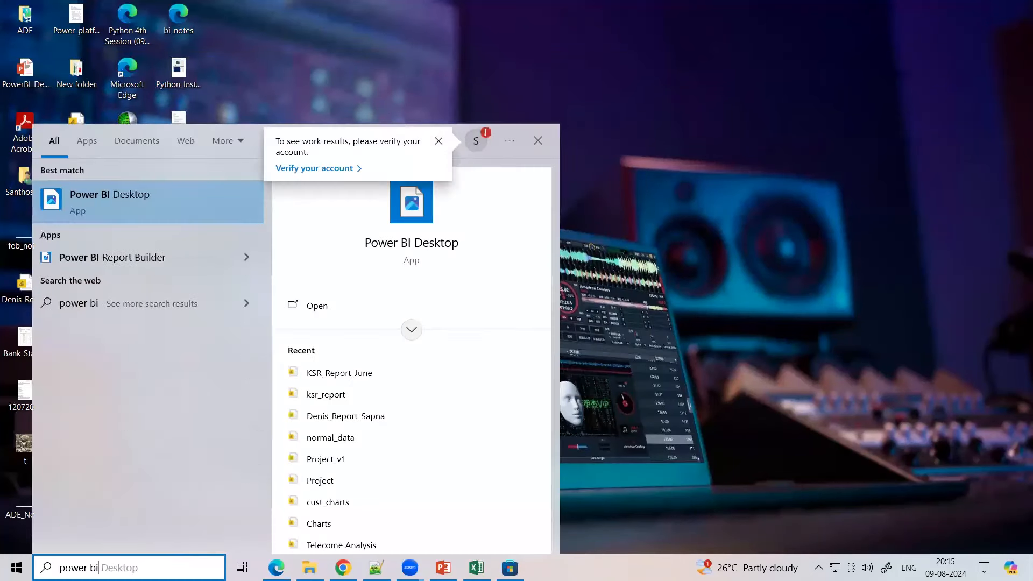
click(120, 200)
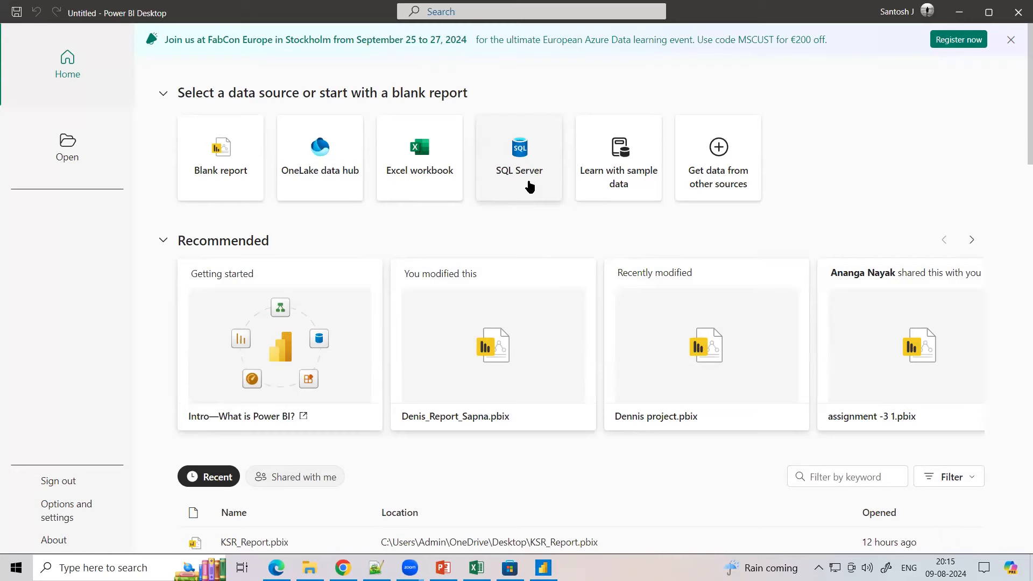
click(1011, 39)
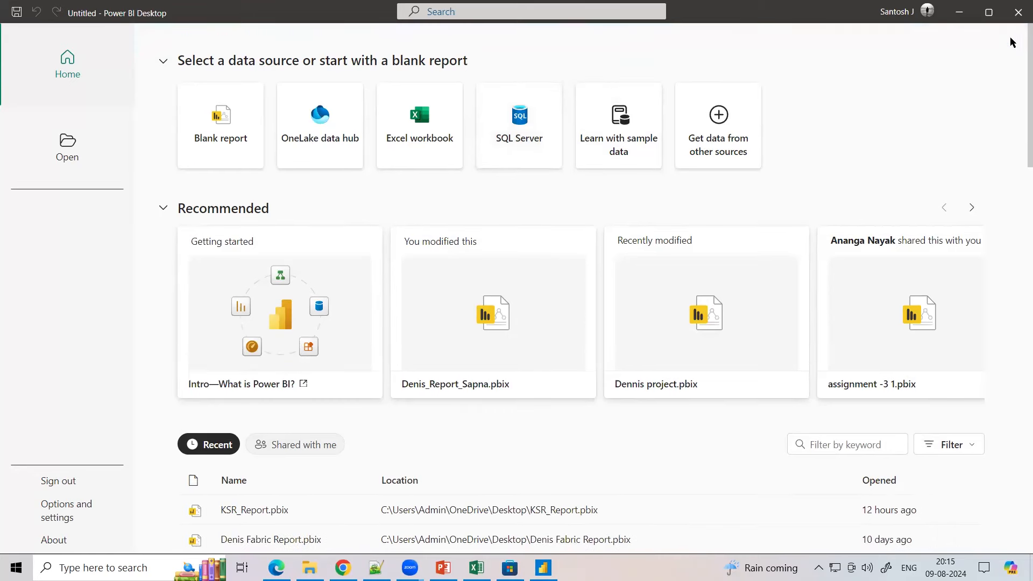
click(237, 117)
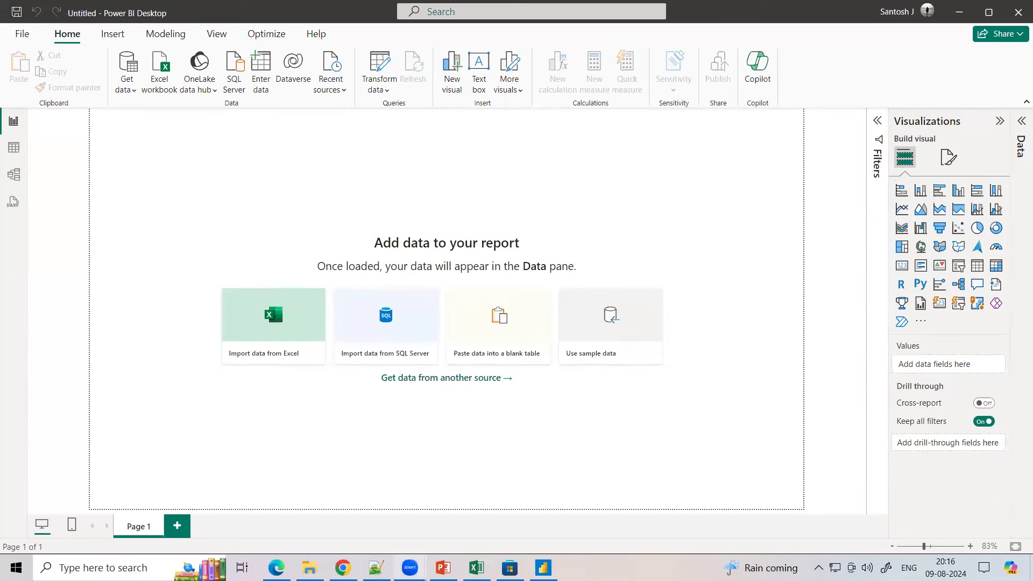
- Switch to Notepad++ and replace all the notes with three blank lines followed by "1. cleaned data --> report"
click(376, 568)
key(ctrl+a)
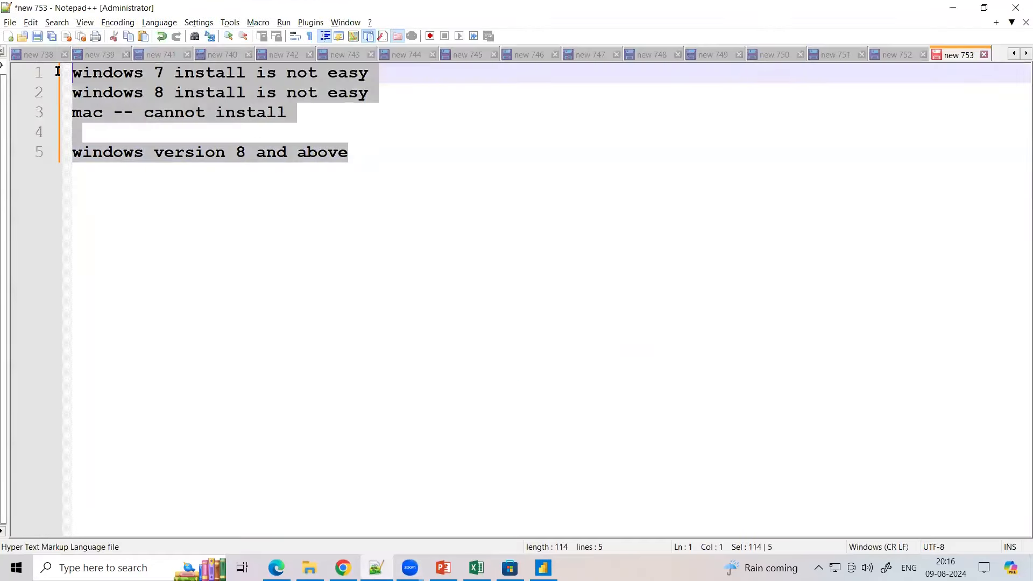
key(Return)
key(Return)
key(Return)
text(1. cl)
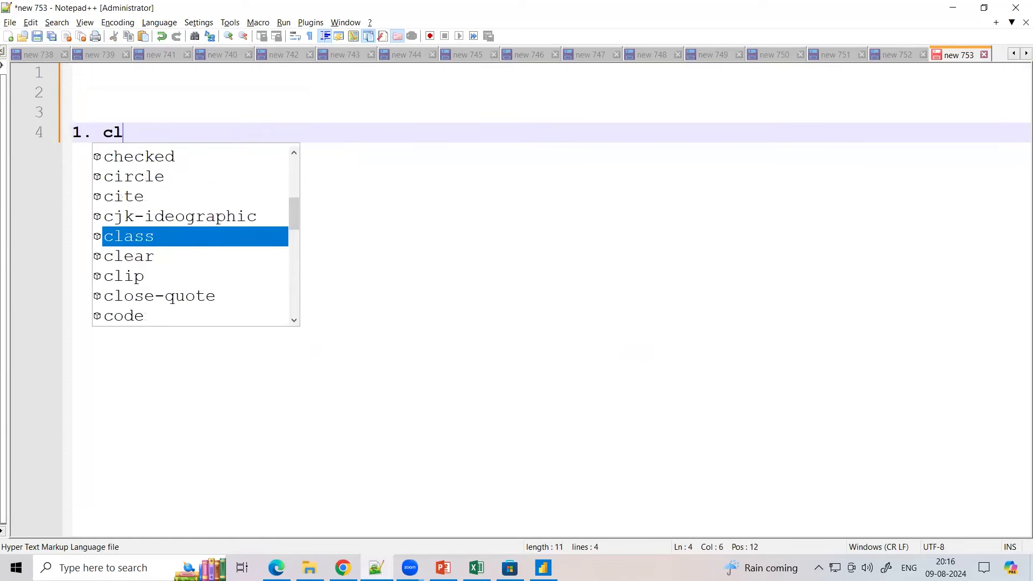
text(eaned data )
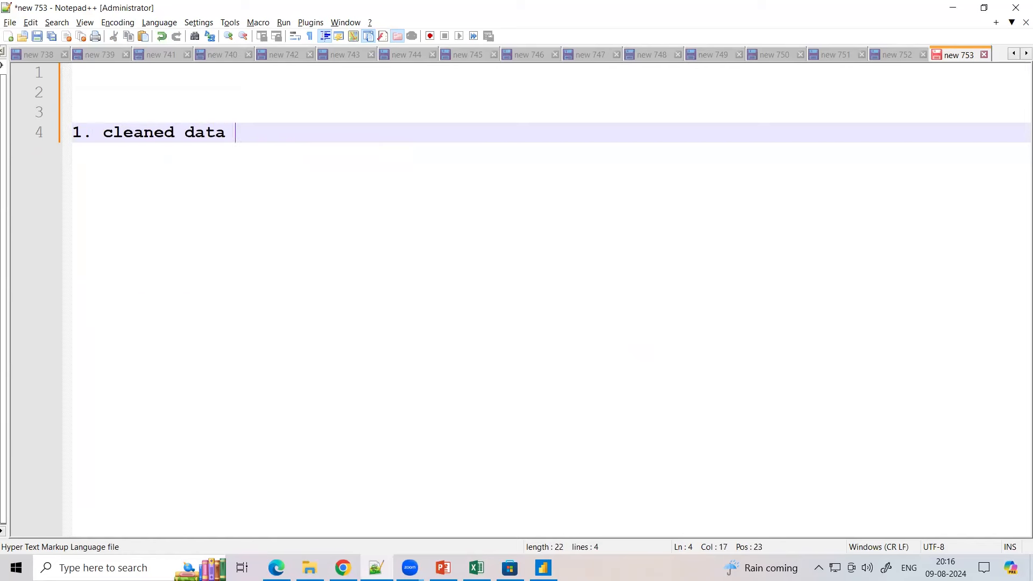
text(--> report)
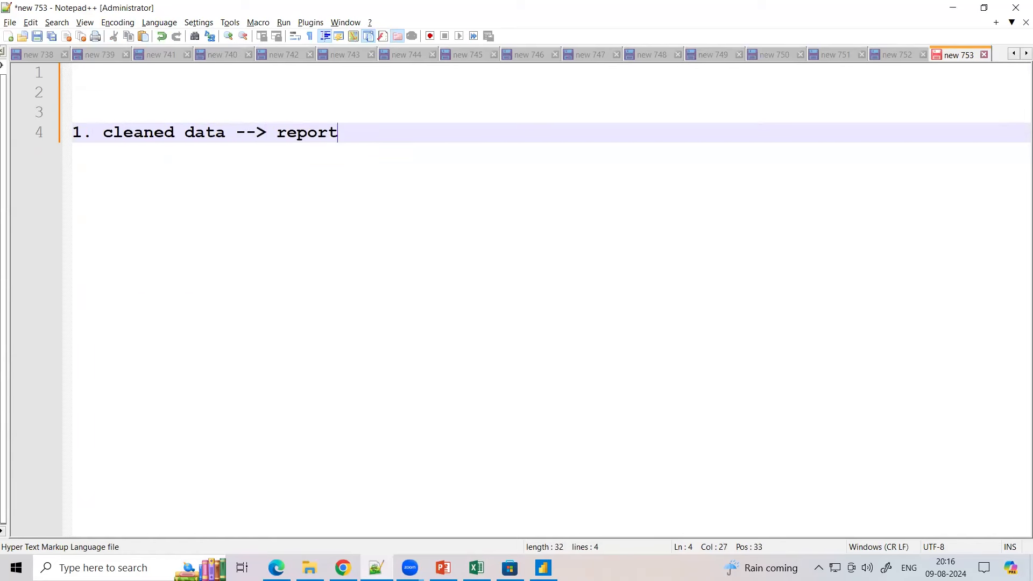
- Start a new line with "2." and insert "& complete data" before the arrow in the first item
key(Return)
text(2)
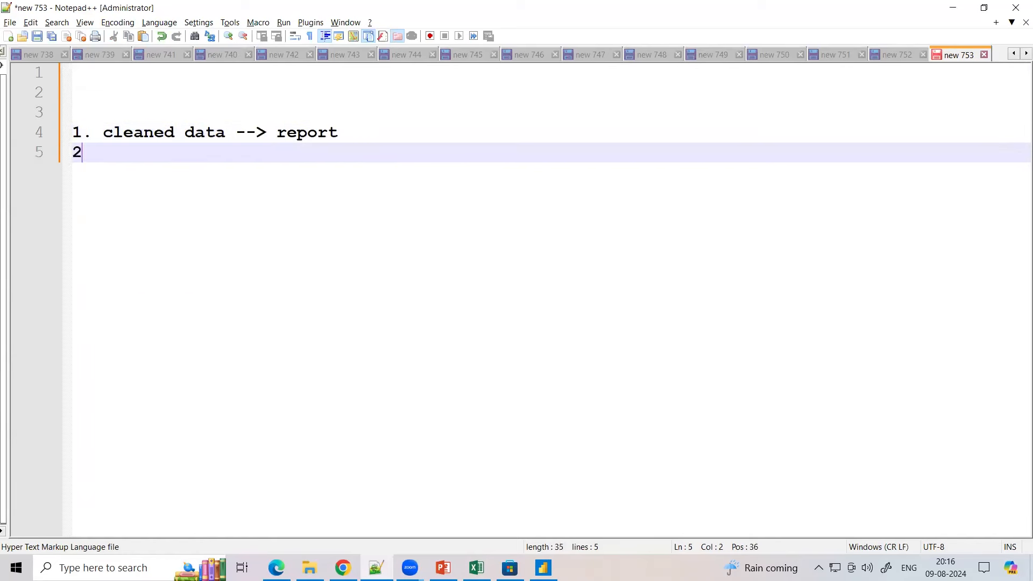
text(. in)
key(BackSpace)
key(BackSpace)
click(226, 131)
text(& complete)
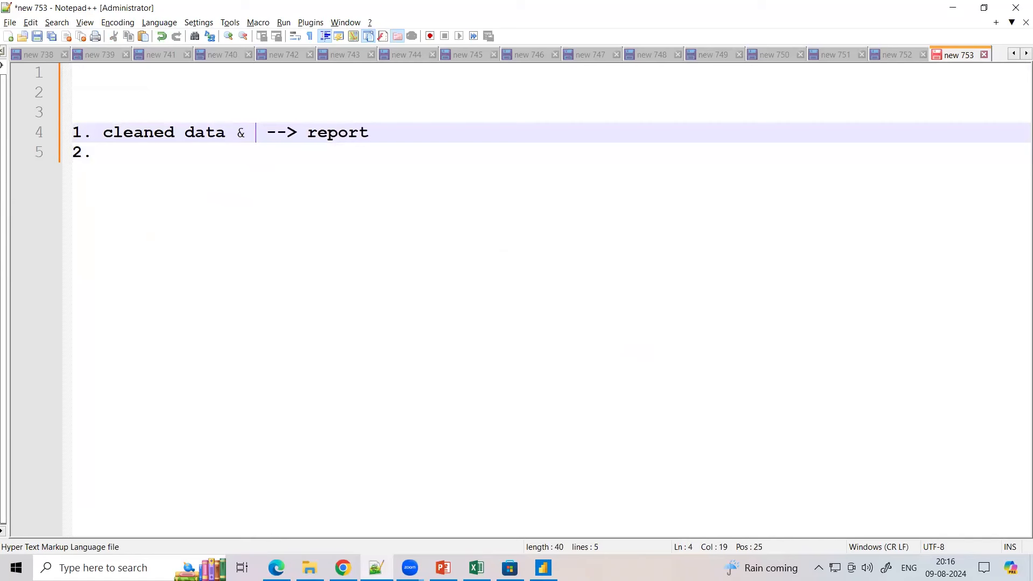
text( data)
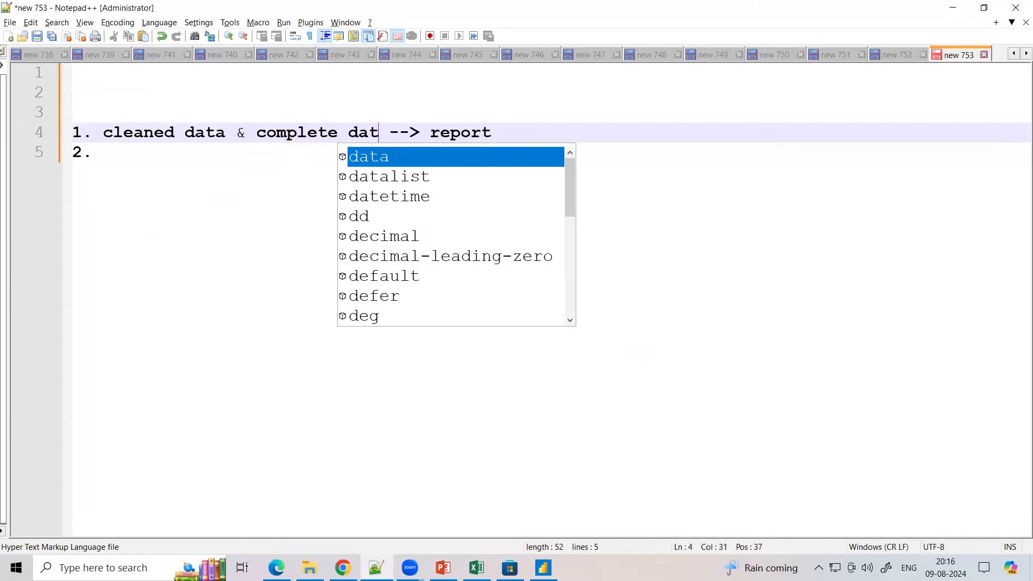
- Append the duration "(13-14 days)" to the end of the first item
click(543, 135)
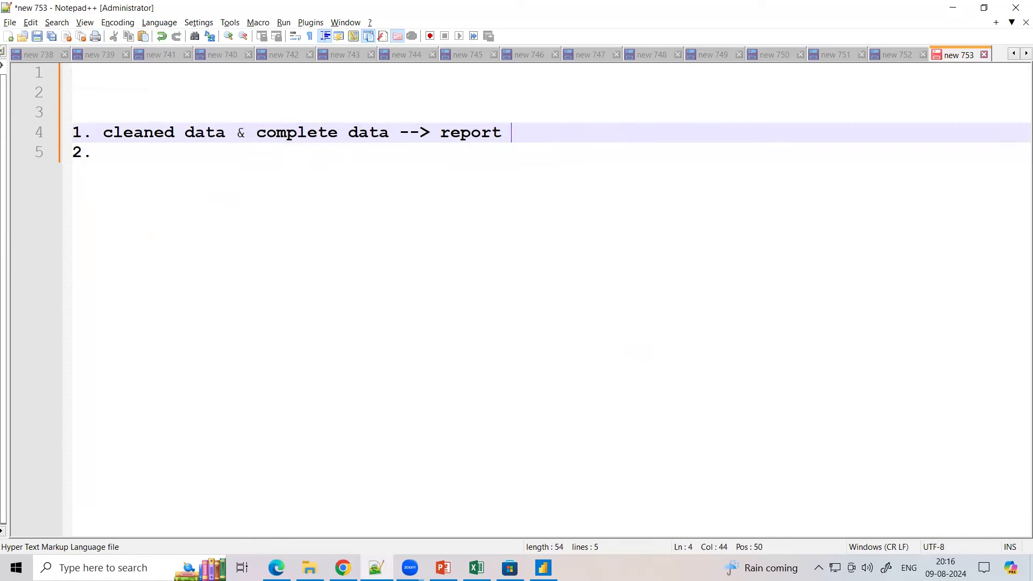
text((10 dauys)
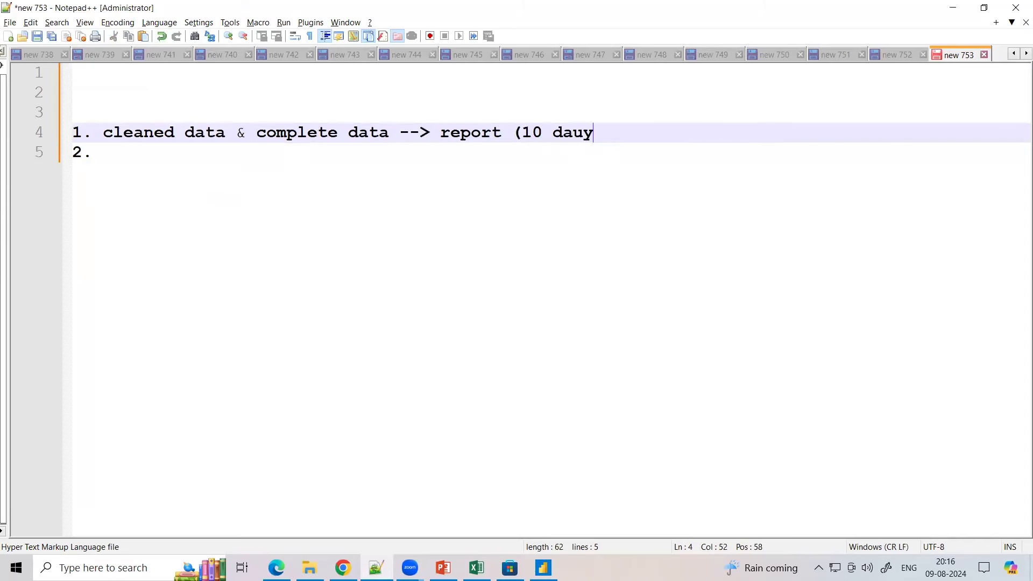
key(BackSpace)
key(BackSpace)
key(BackSpace)
key(BackSpace)
key(BackSpace)
key(BackSpace)
key(BackSpace)
text(3-14 days))
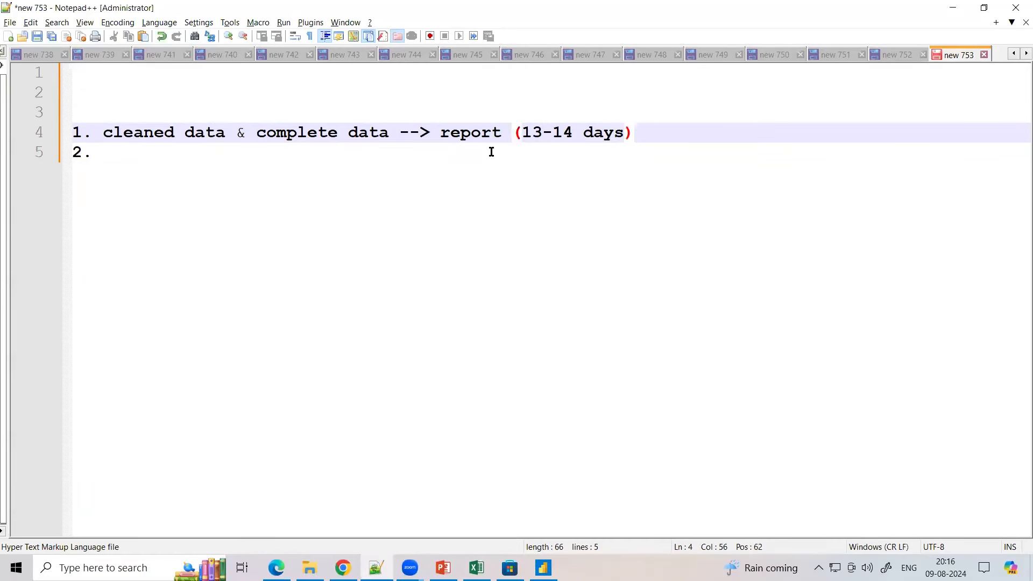
- Begin the second item with "cleaned data &" and dismiss the Zoom recording request
double_click(108, 133)
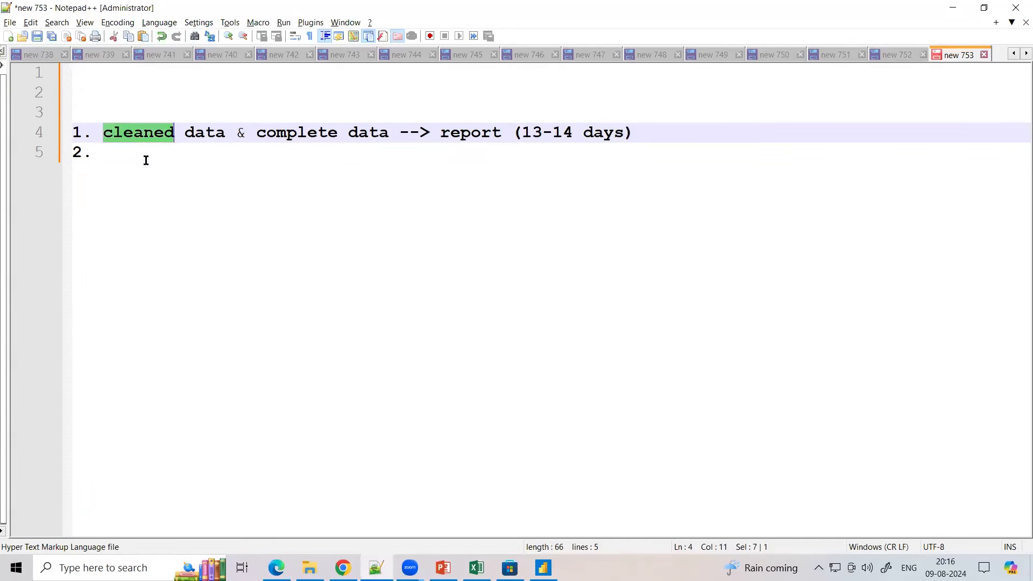
click(145, 159)
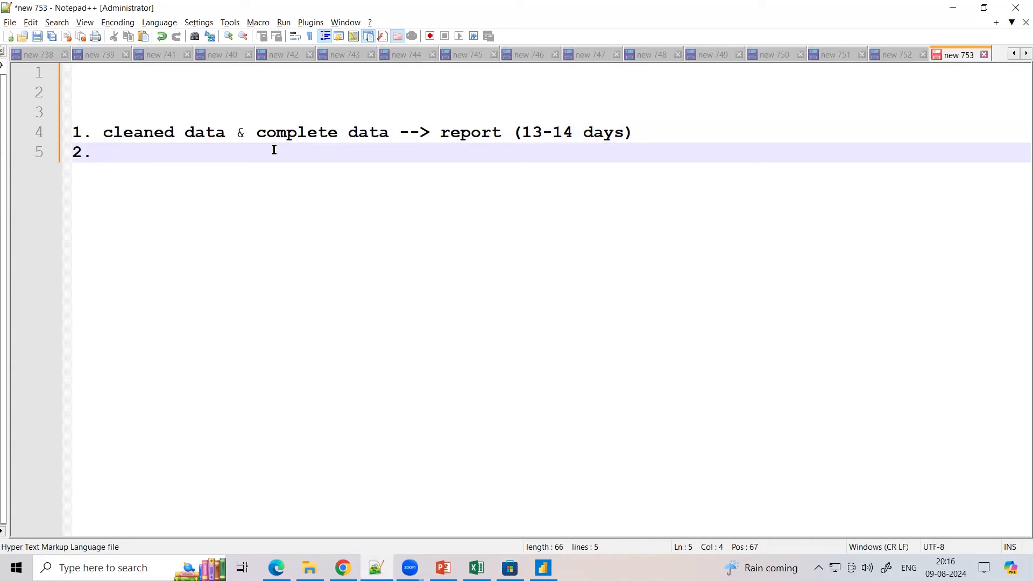
text(cleaned da)
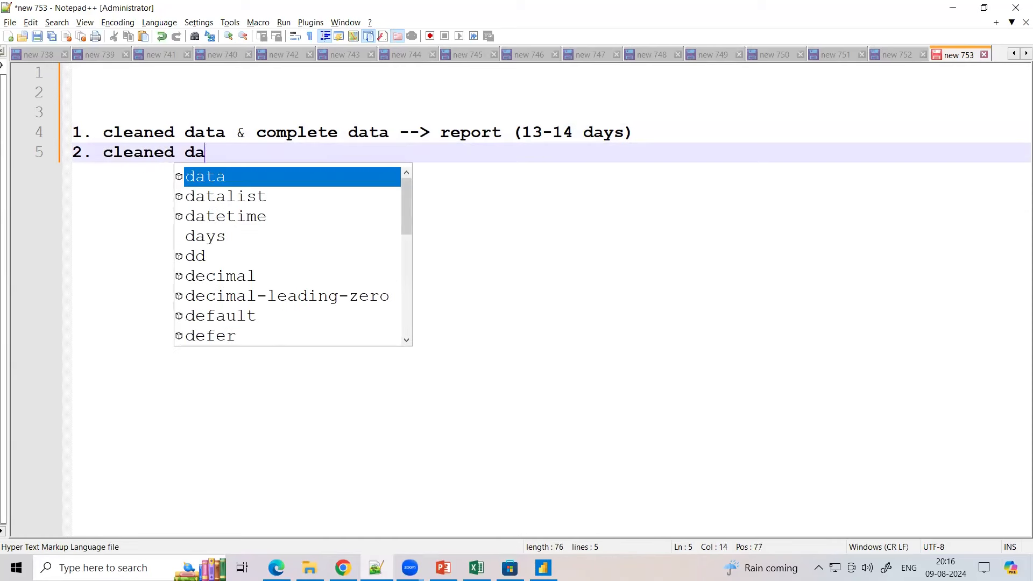
text(ta &)
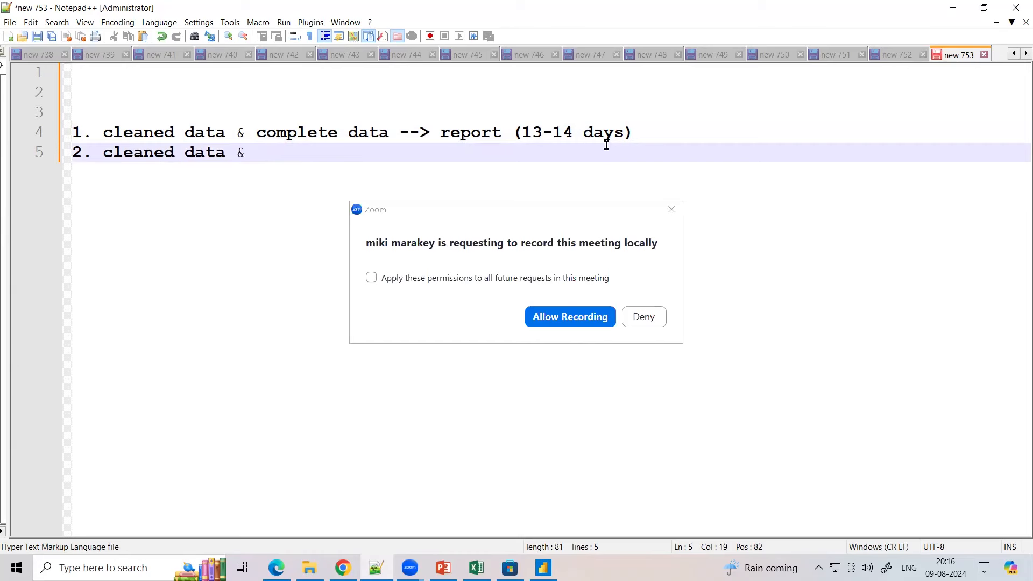
click(672, 210)
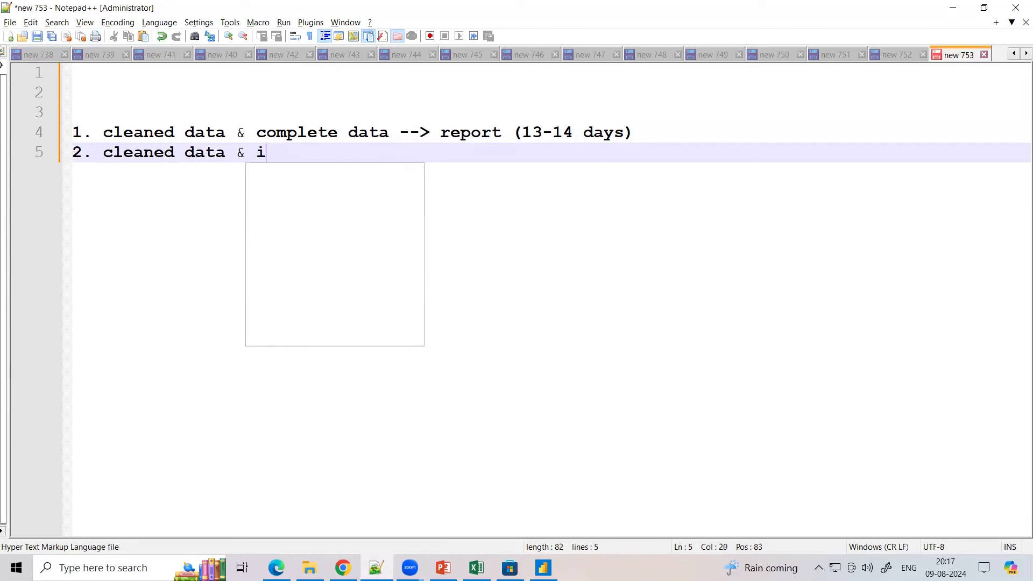
- Continue the second item with "incomplete data -> report"
text(ic)
key(BackSpace)
text(n)
key(Escape)
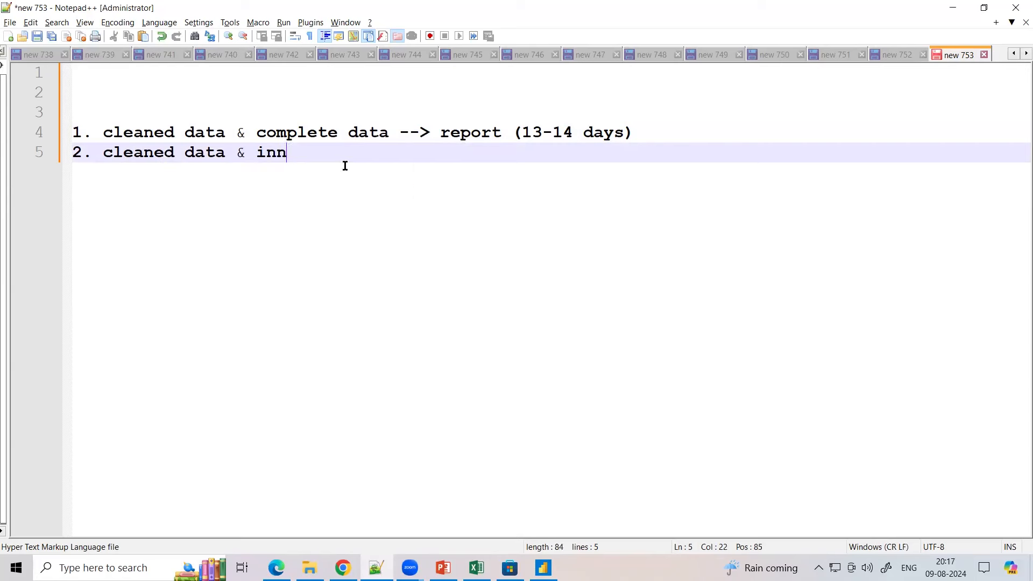
text(comt)
key(BackSpace)
text(plete )
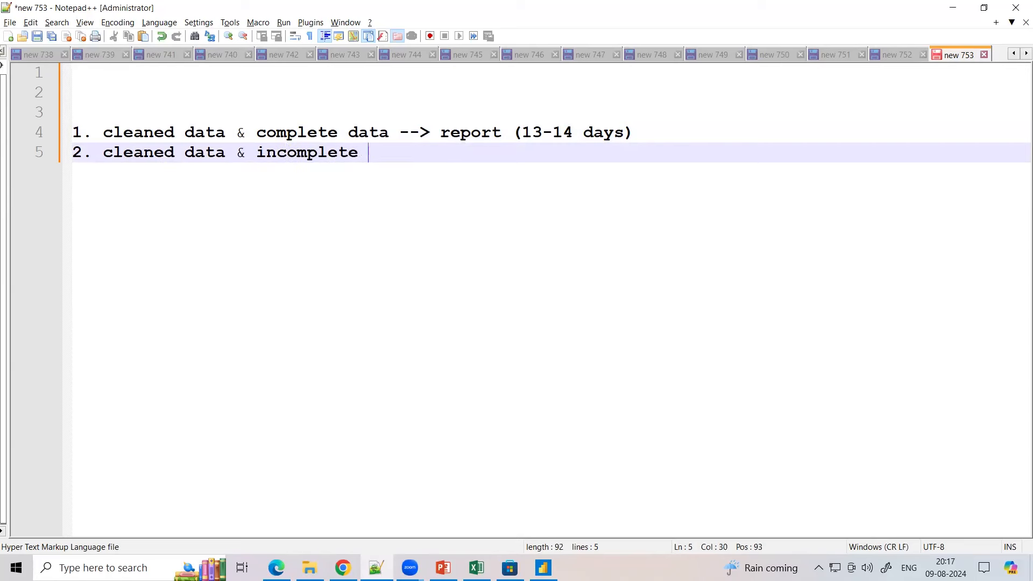
text(data -> re)
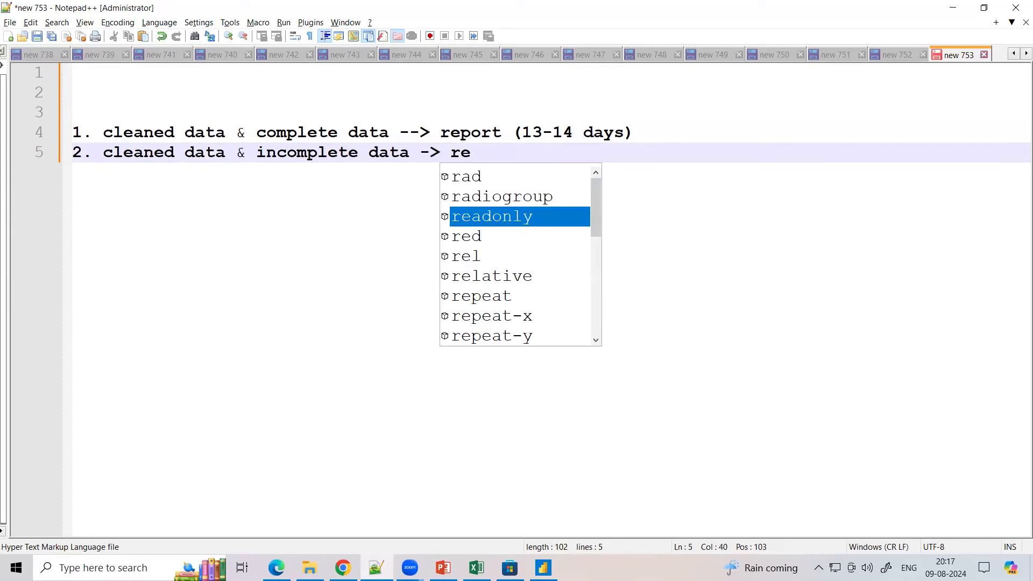
text(por)
key(BackSpace)
text(ort)
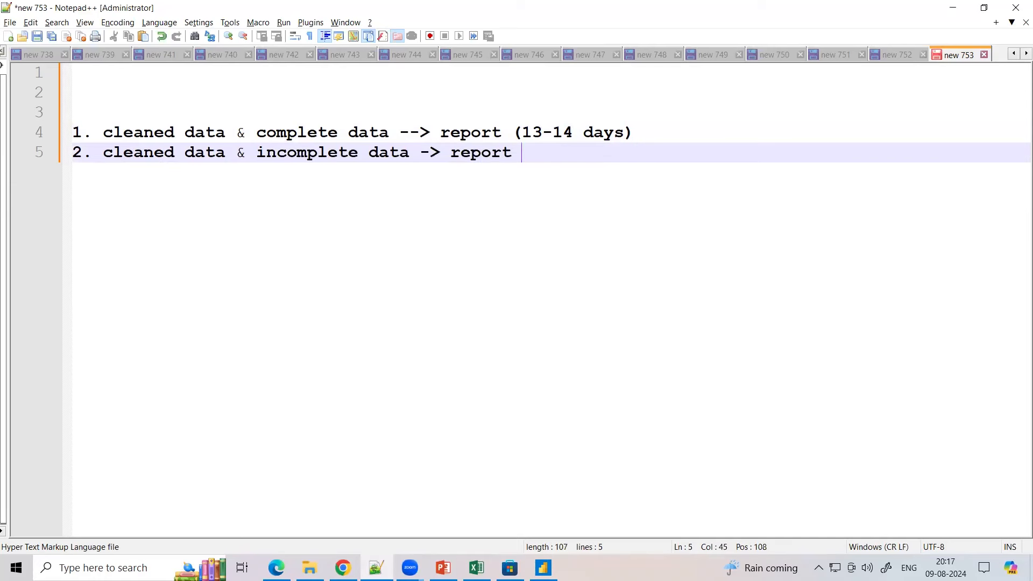
- Append the duration "(12-13 days)" directly after "report" in the second item and start a new line
key(BackSpace)
text((12-13 day)
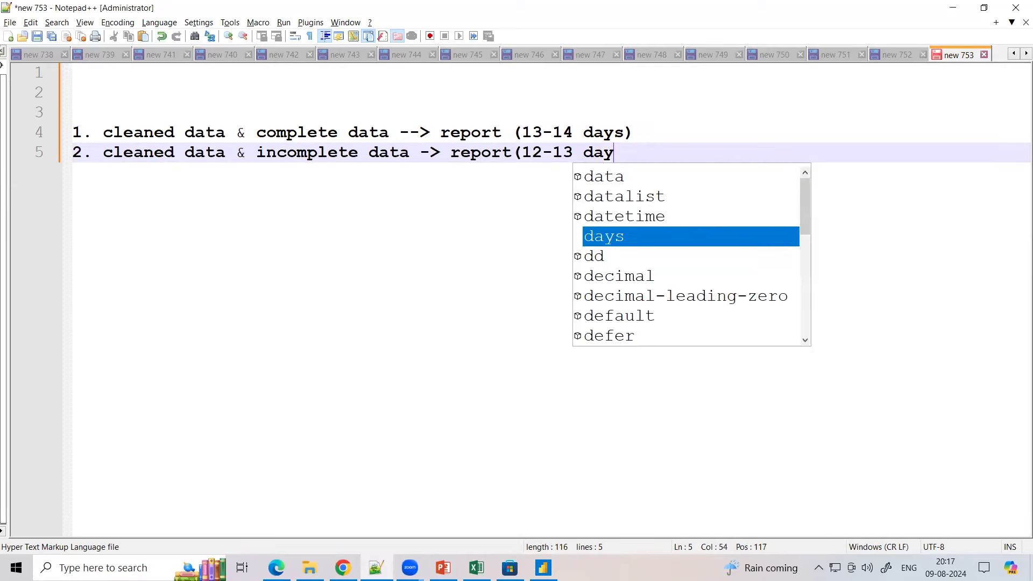
text(s))
key(Return)
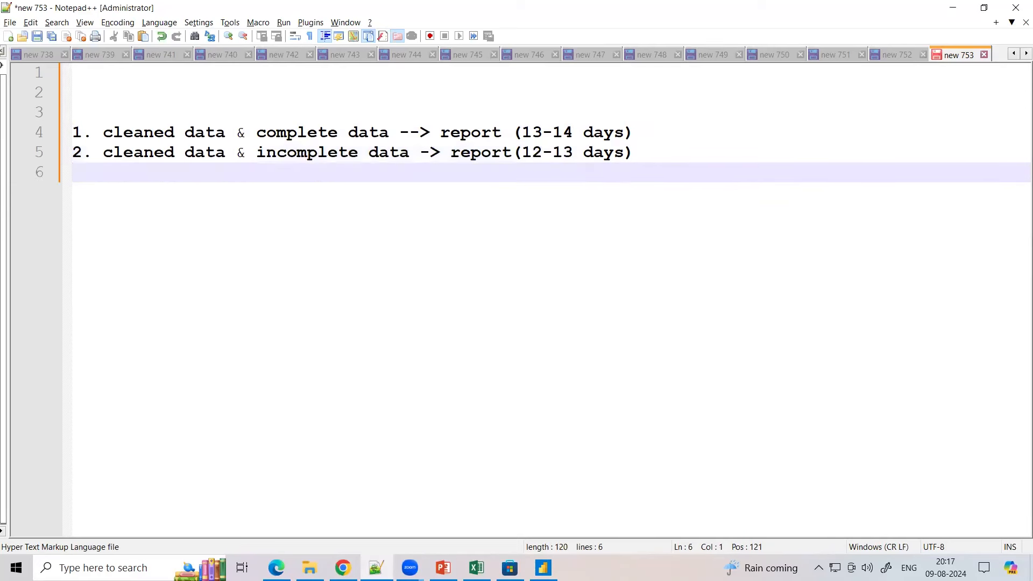
- Write the third item as "3. uncleaned data -> report", spacing its arrow to line up with the second item's
text(3. unclean)
key(BackSpace)
text(aned data)
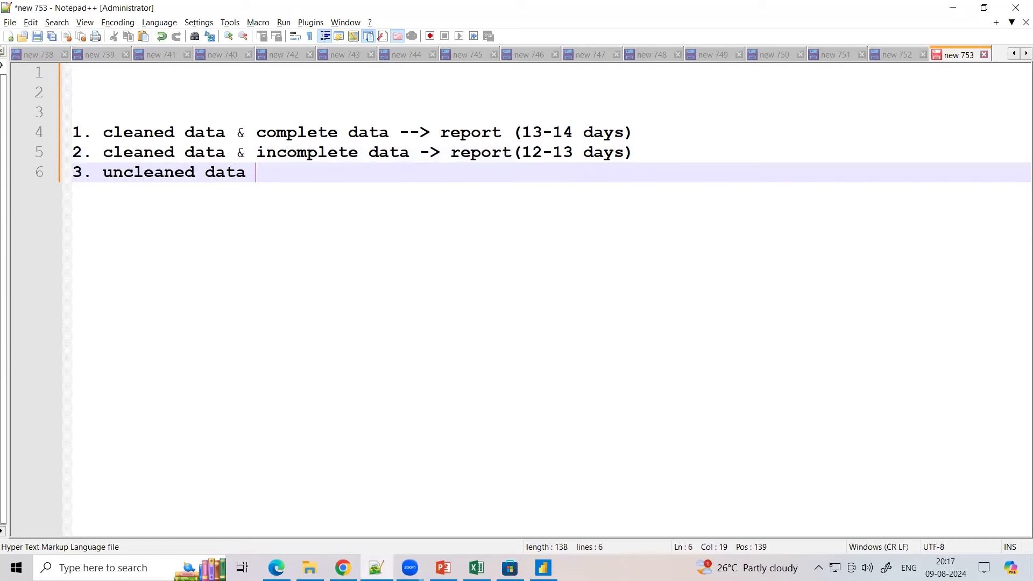
text(-> report)
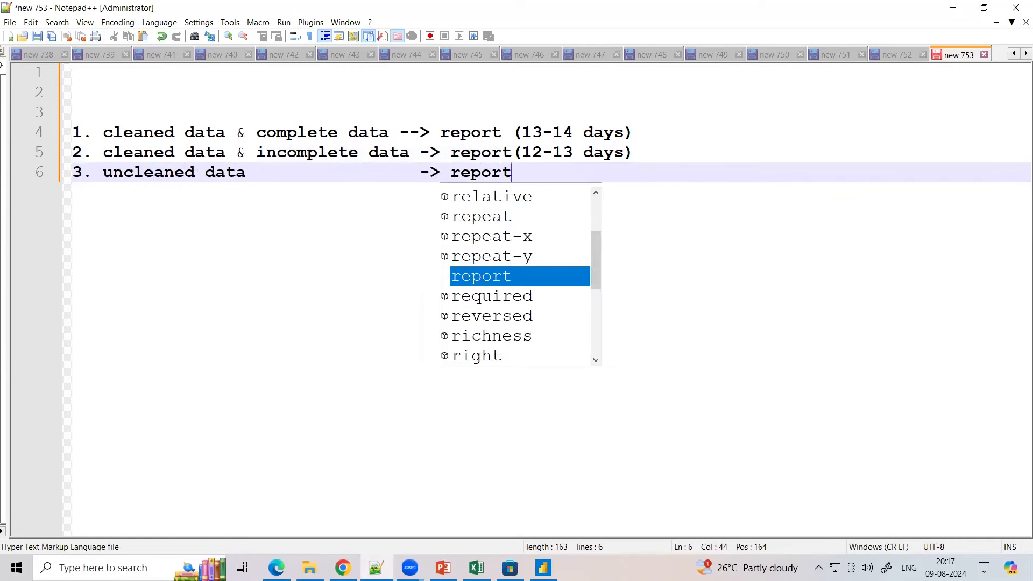
- Append the duration "(3-4 days)" directly after "report" in the third item and start a new line
key(BackSpace)
text(()
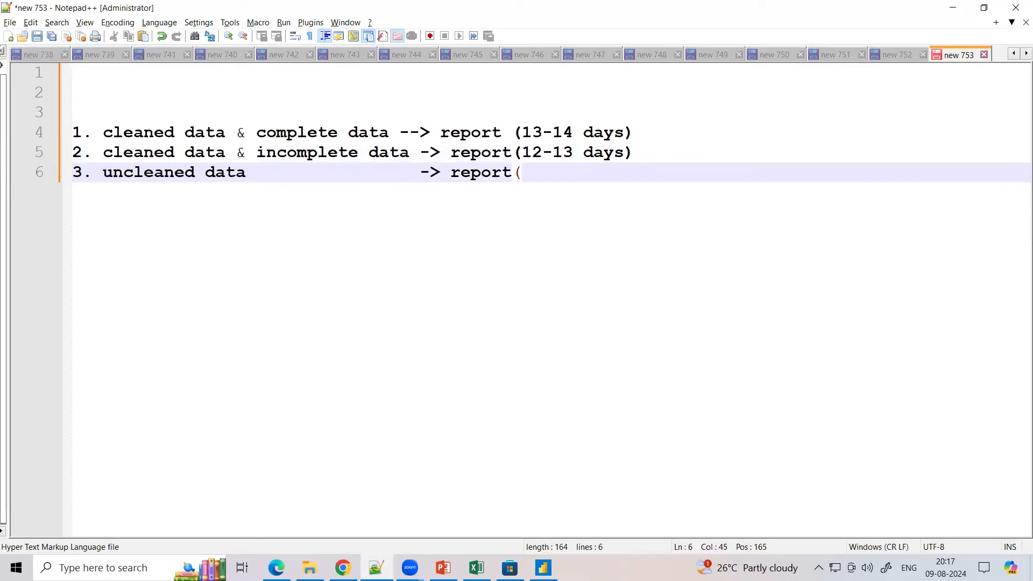
text(3-4 dats)
key(BackSpace)
key(BackSpace)
text(t)
key(BackSpace)
text(ys)
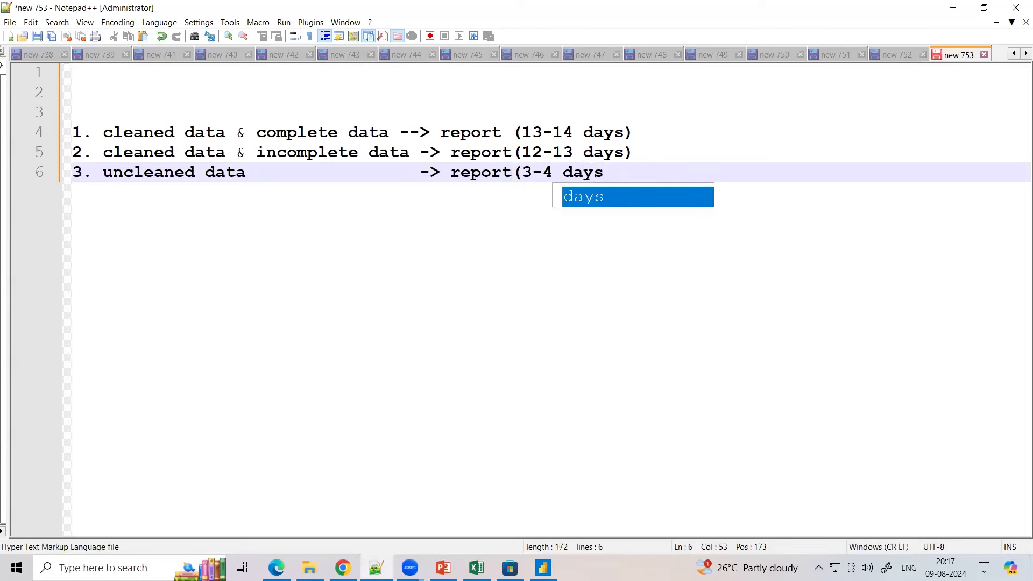
text())
key(Return)
- Write the fourth item as "4. project -> report", with its arrow aligned under the one above
text(4. )
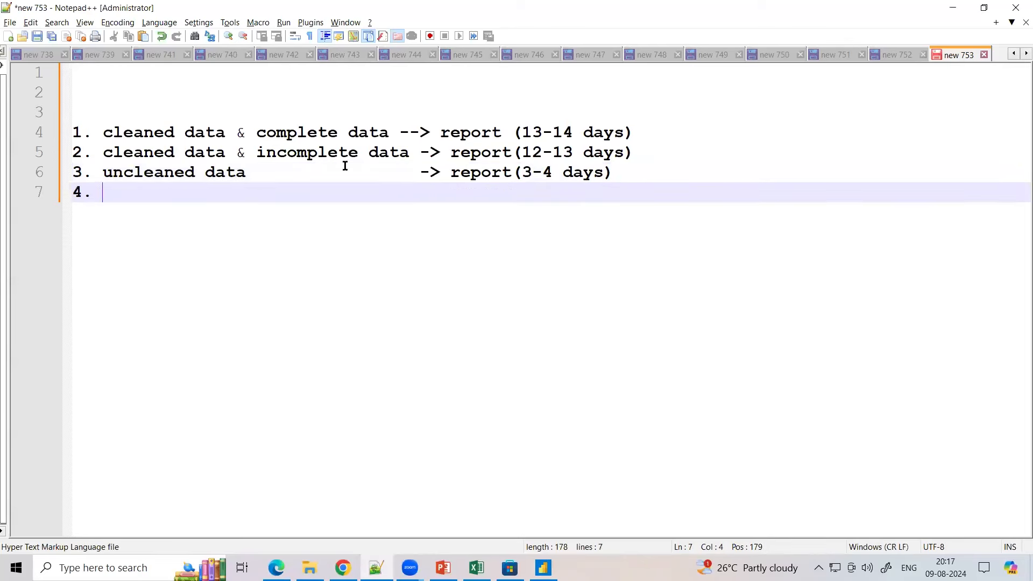
text(prod)
key(BackSpace)
text(ject )
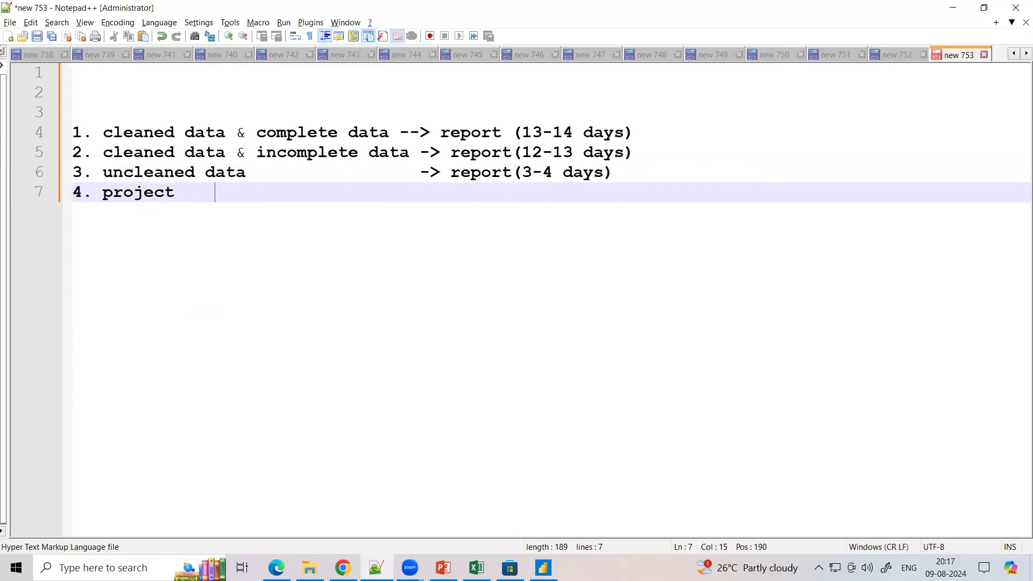
text(                       -> report)
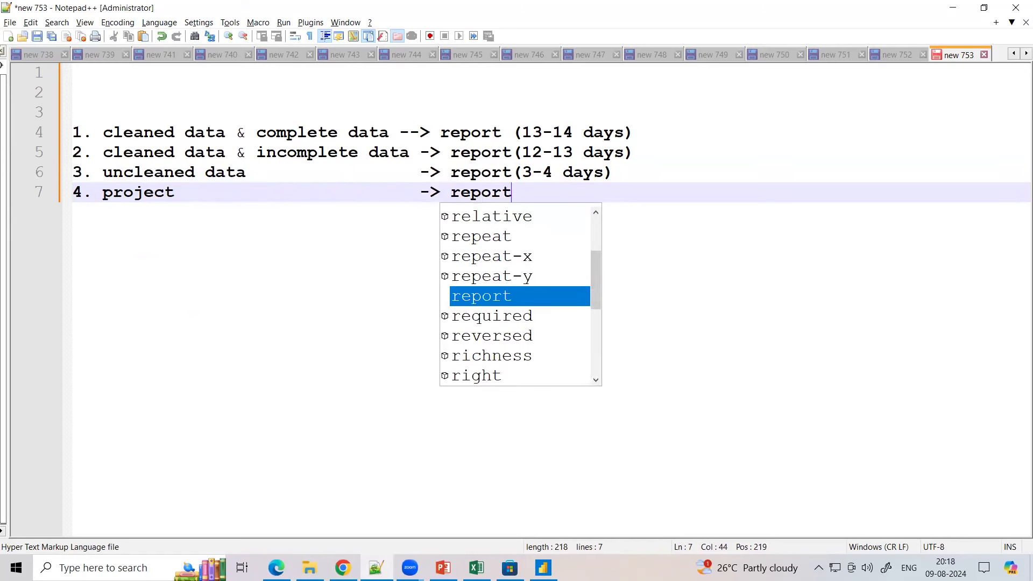
- Append the duration "(4-5 days)" directly after "report" in the fourth item and start a new line
key(BackSpace)
text(()
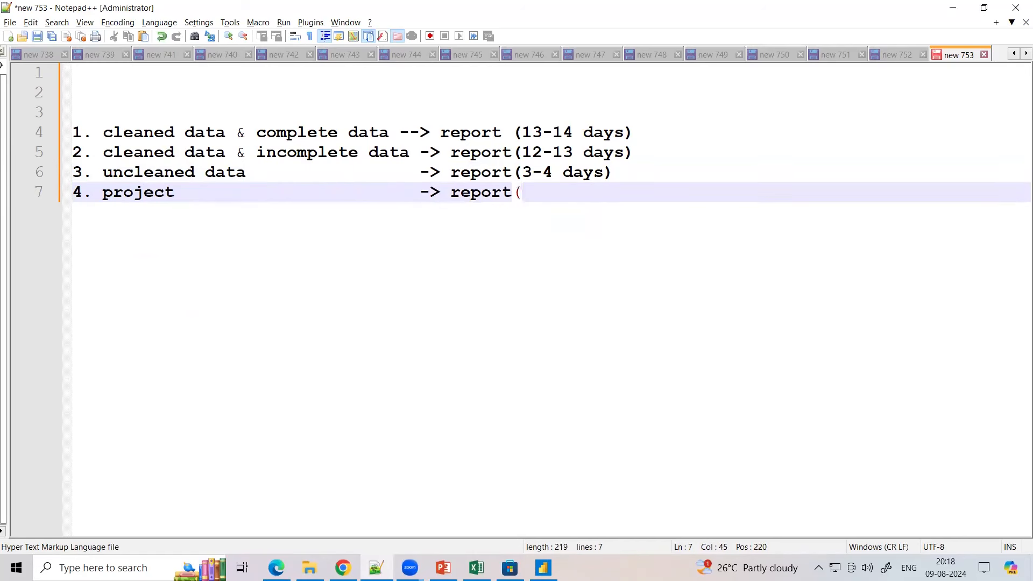
text(4-5 days)
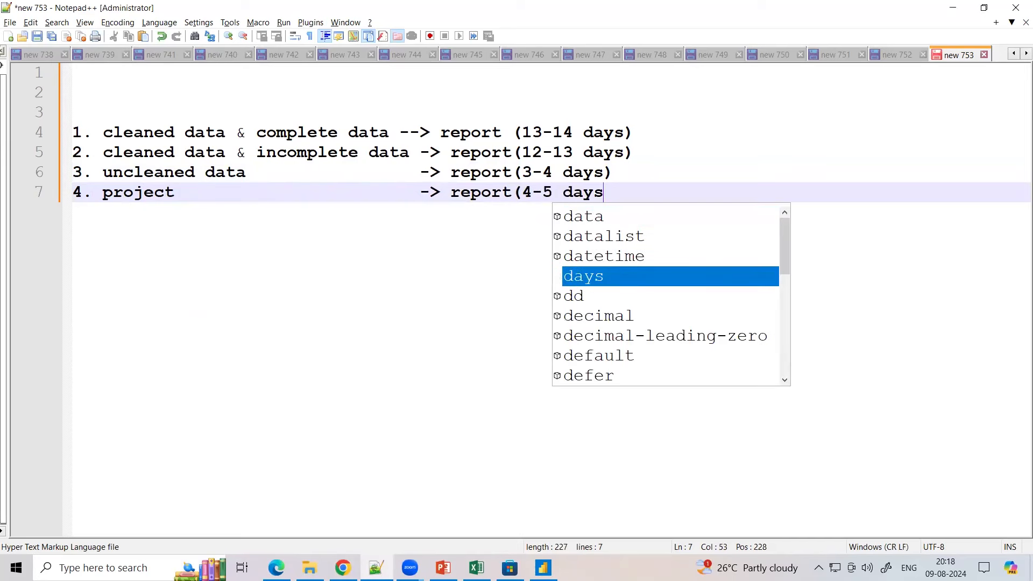
text())
key(Return)
- Start the fifth item with "5. azure-powerbi" and a "->" arrow aligned with those above
text(5. )
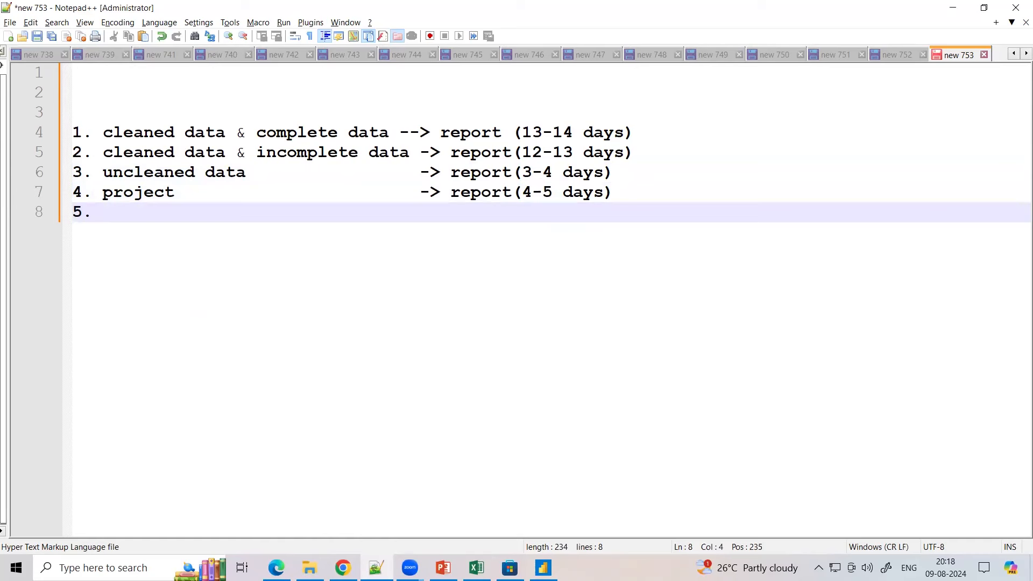
text(azure-)
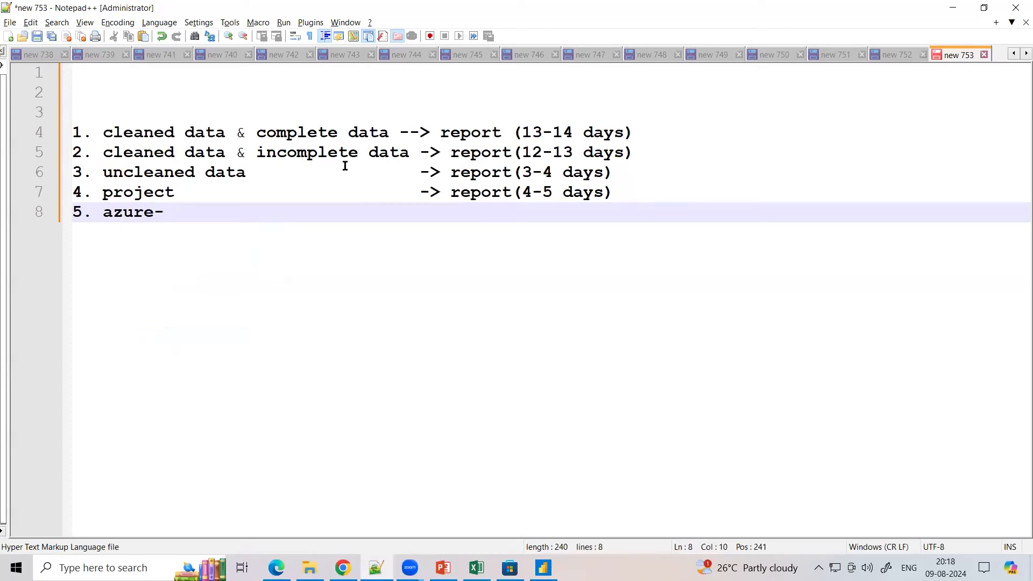
text(powerbi )
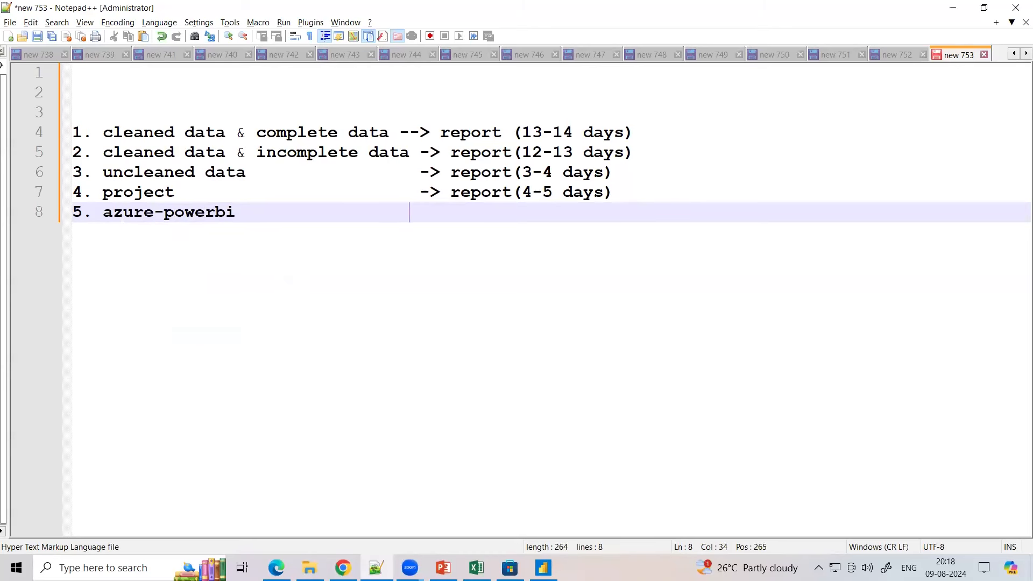
text(                 --)
key(BackSpace)
text(> re[)
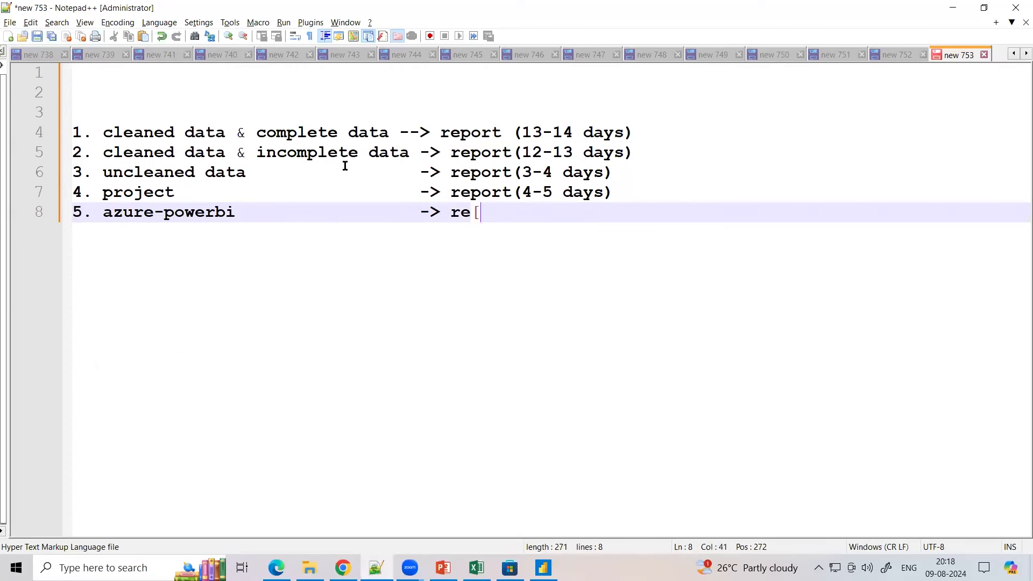
- Finish the fifth item with "report(1 week)" after the arrow and start a new line
key(BackSpace)
text(p)
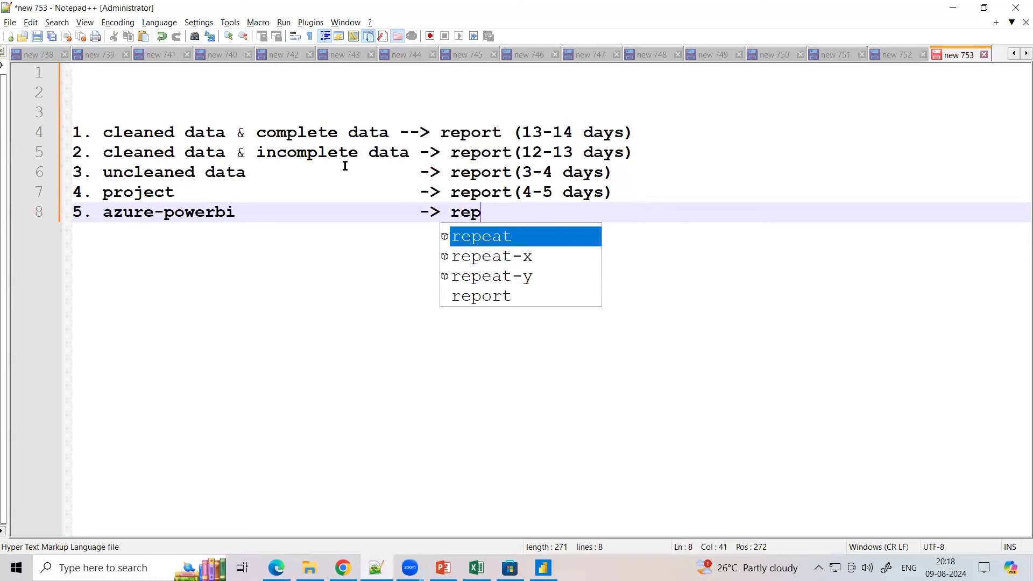
text(por)
key(BackSpace)
key(BackSpace)
key(BackSpace)
text(ort)
key(BackSpace)
key(BackSpace)
text((1 week))
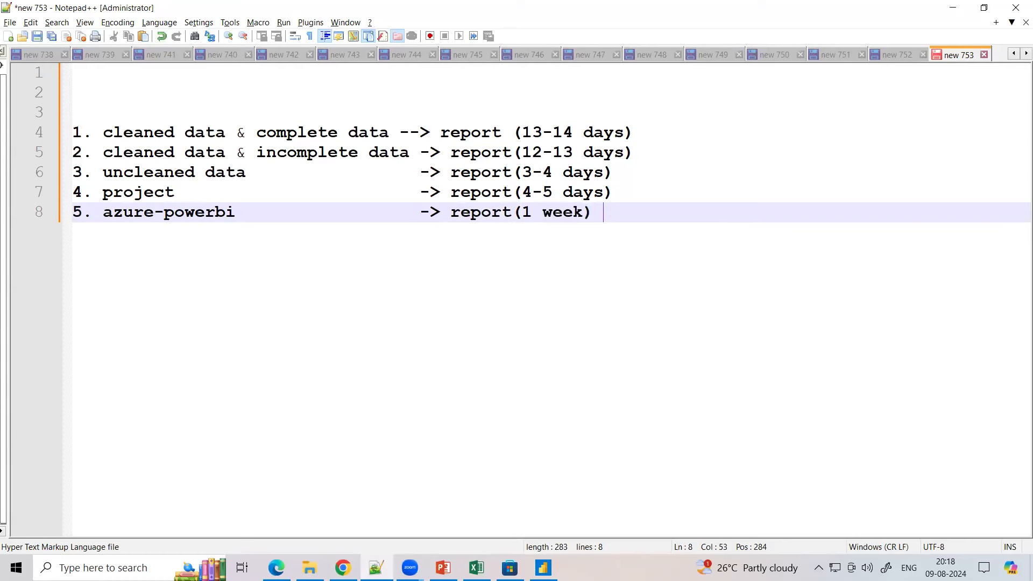
key(Return)
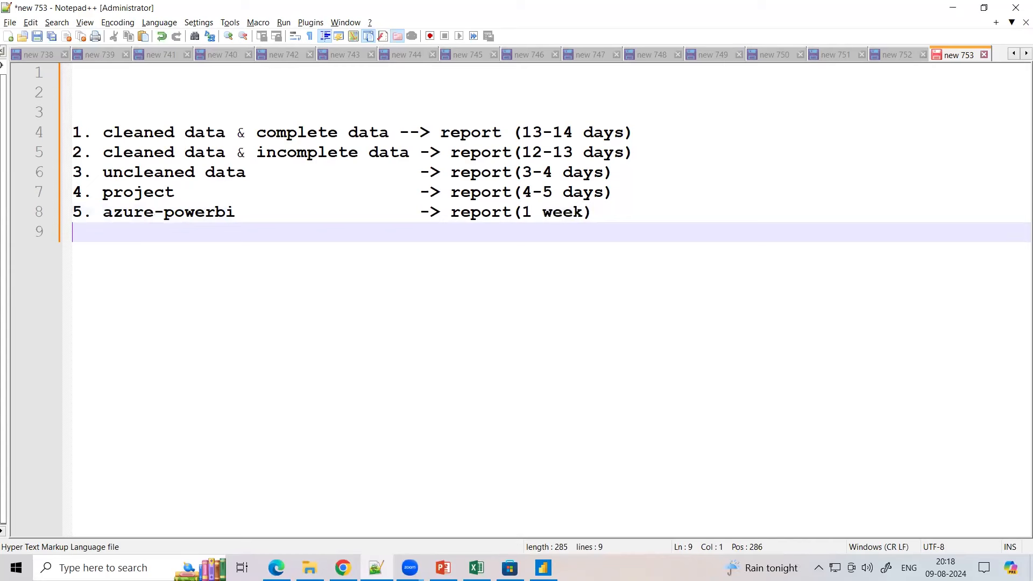
- Add the sixth item "6. fabric -> report(1 week)" with its arrow aligned, followed by a new line
text(6. fav)
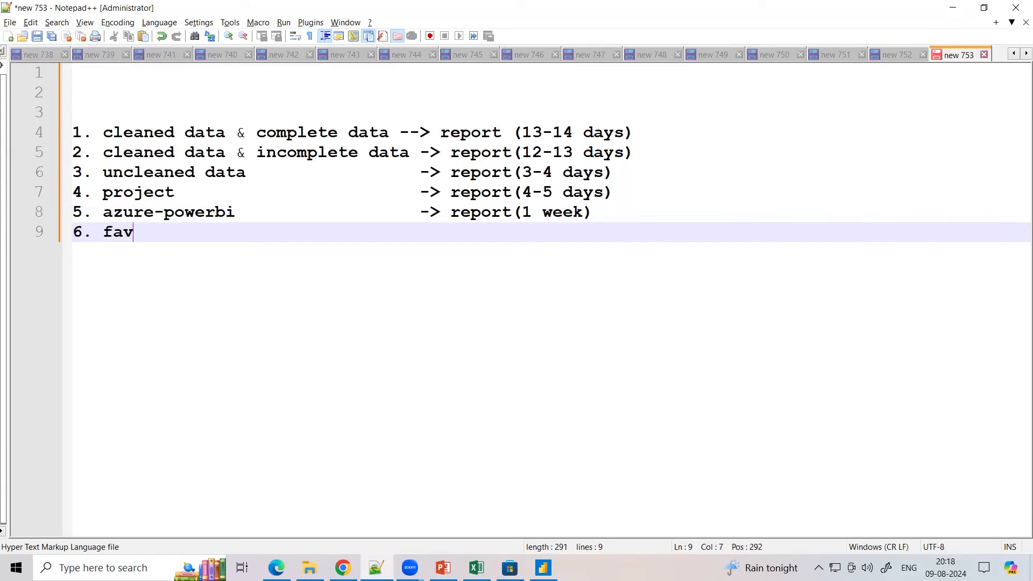
key(BackSpace)
text(bric            )
text(             -)
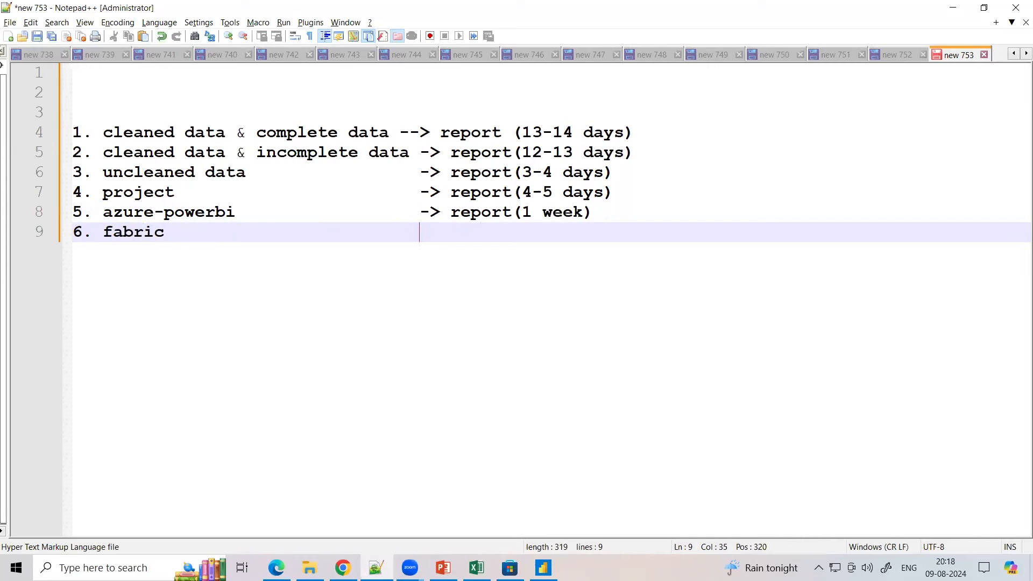
text(> report)
key(BackSpace)
text((1 week)
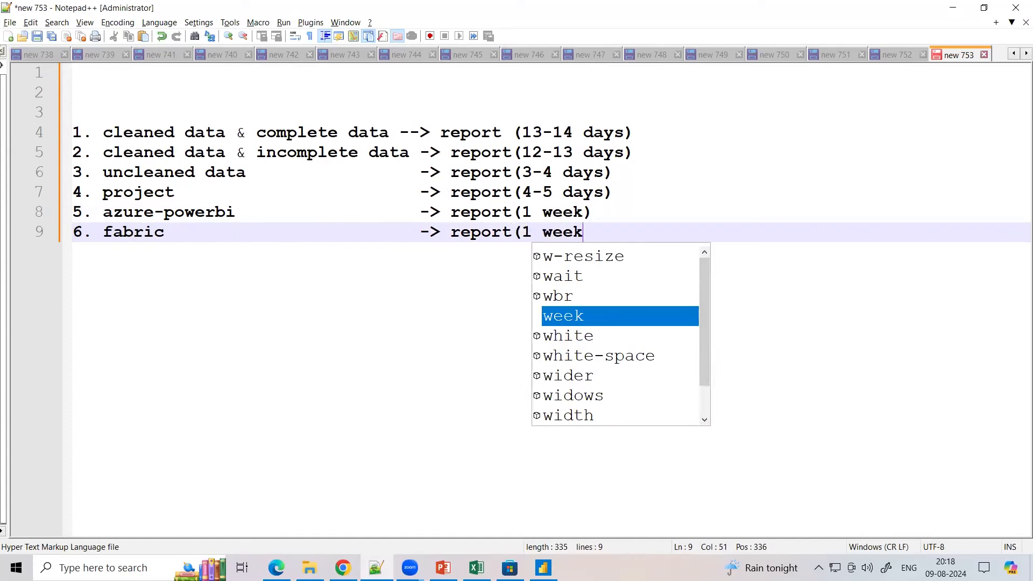
text())
key(Return)
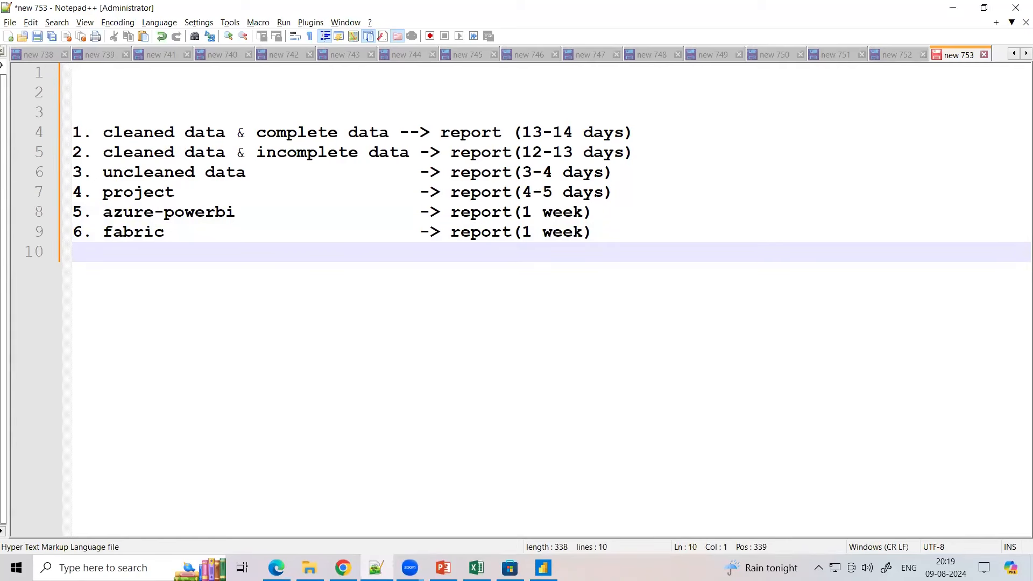
- Shorten the first item's arrow to "->" and align it with the arrows of the other items
click(412, 132)
key(BackSpace)
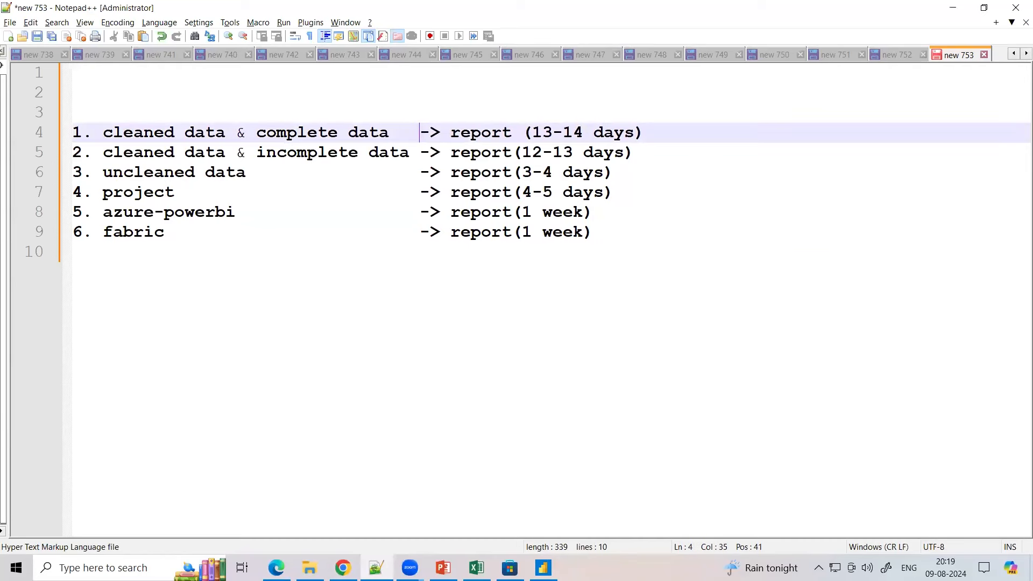
click(407, 245)
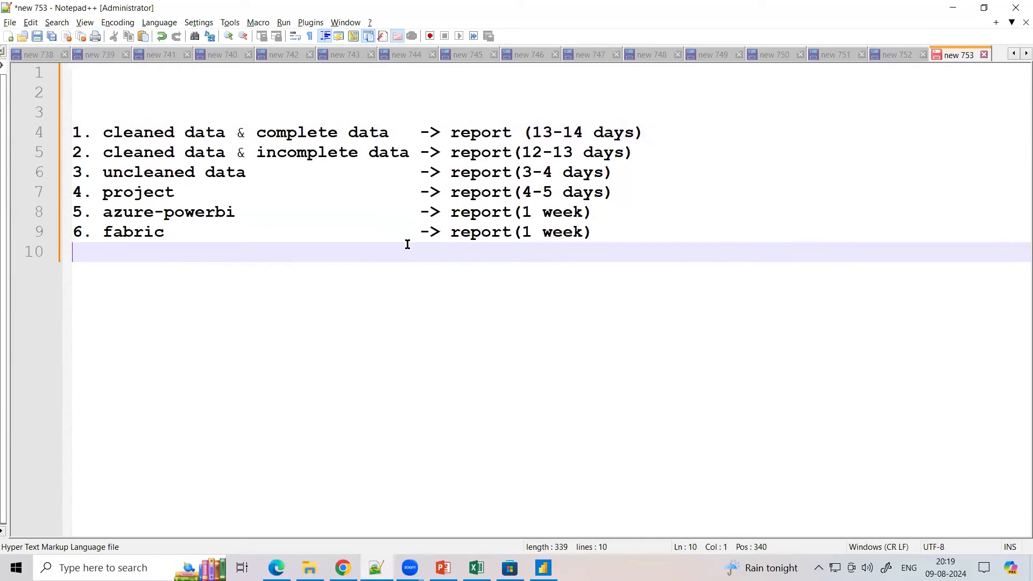
- Insert a space between "report" and the bracketed duration in items 2 through 6
click(517, 153)
click(514, 172)
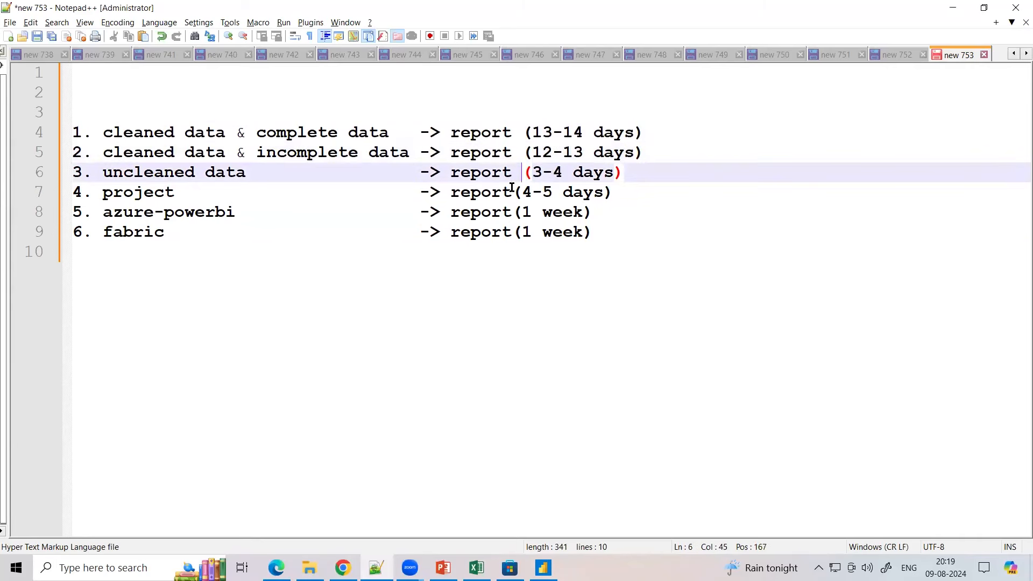
click(514, 192)
click(514, 212)
click(516, 233)
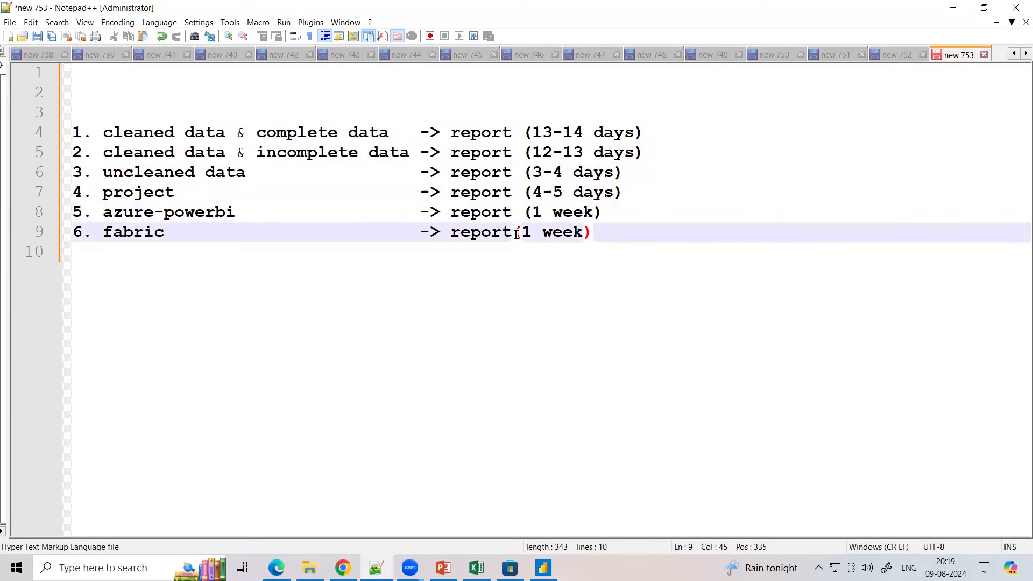
click(536, 279)
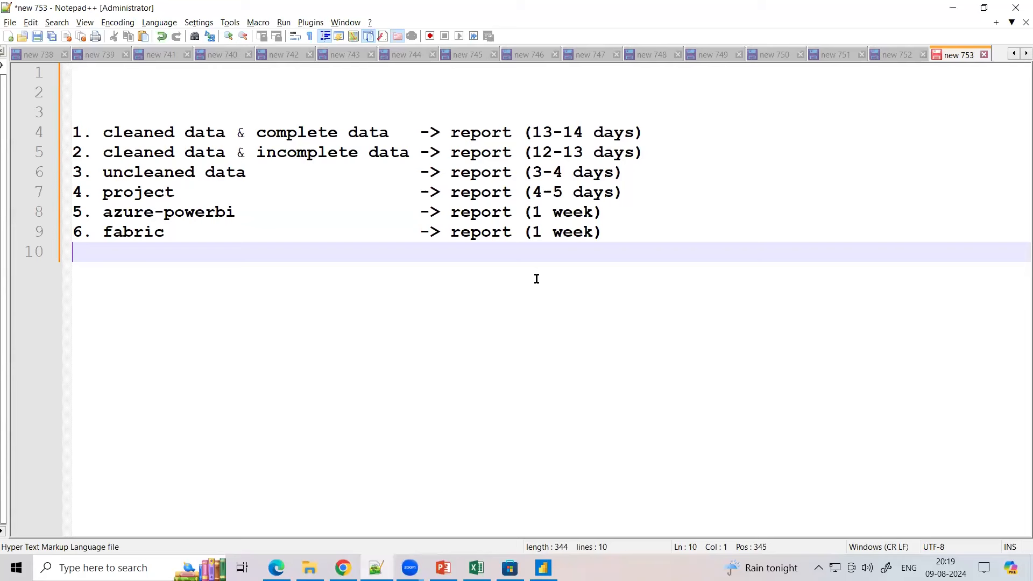
- Add the line "1 year?" two lines further down, below the numbered list
key(Return)
key(Return)
text(1 year?)
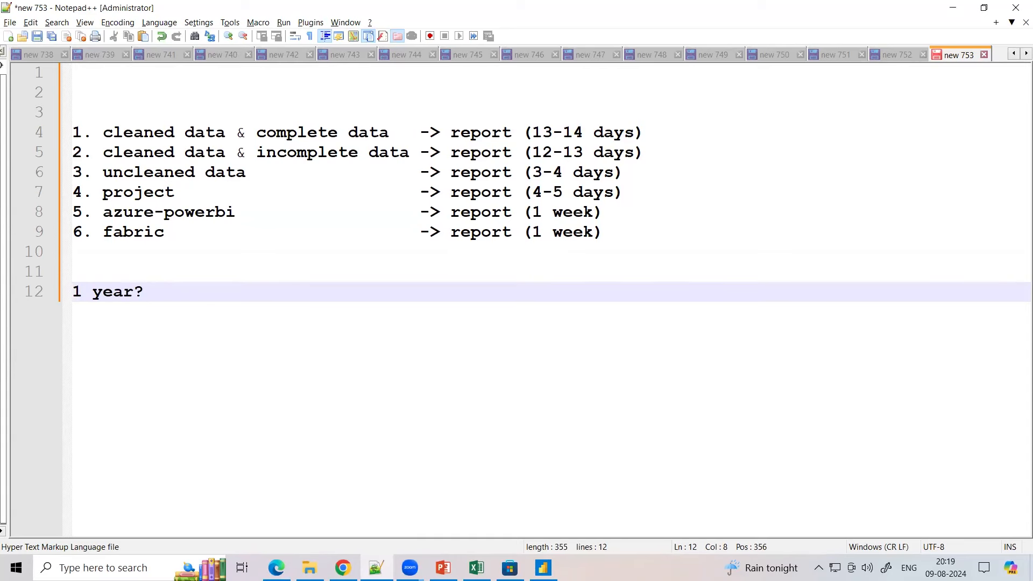
- Remove the "1 year?" text and the blank lines added before it
mouse_move(946, 568)
key(BackSpace)
key(BackSpace)
key(BackSpace)
key(BackSpace)
key(BackSpace)
key(BackSpace)
key(BackSpace)
key(BackSpace)
key(BackSpace)
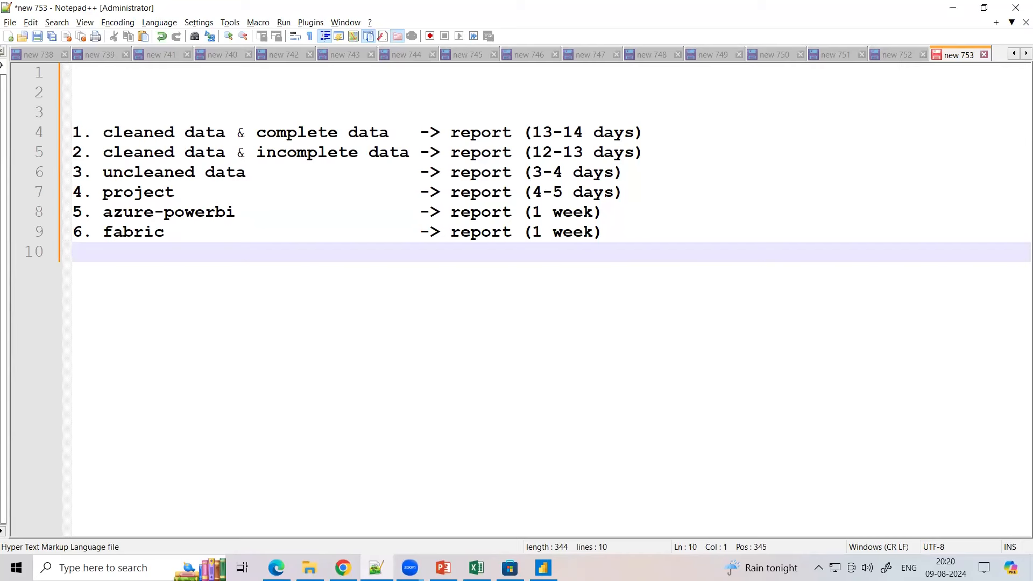
- Switch to the Sample - SuperstoreT workbook in Excel and widen the Row ID and Order ID columns of the Orders sheet
double_click(300, 135)
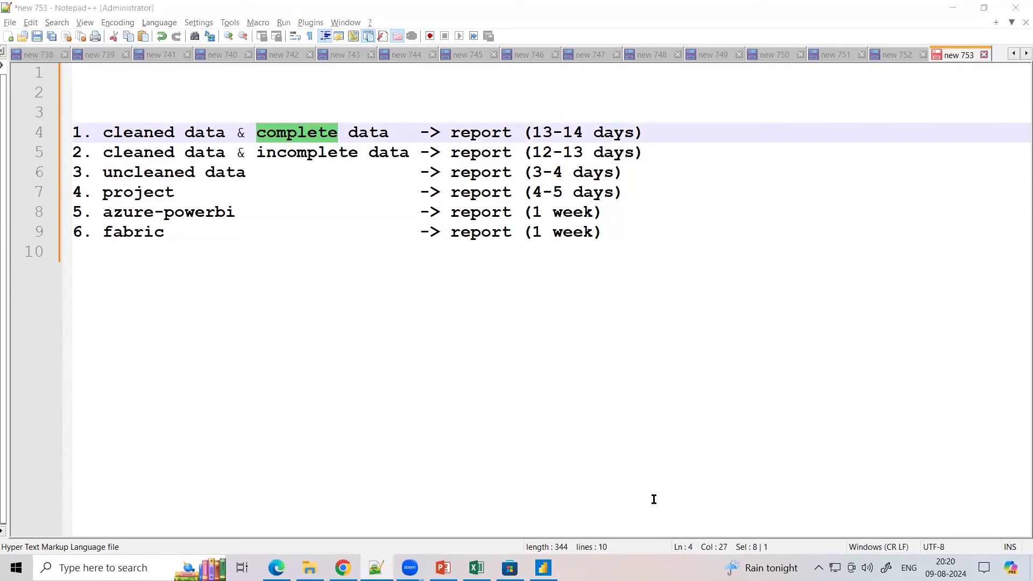
click(476, 567)
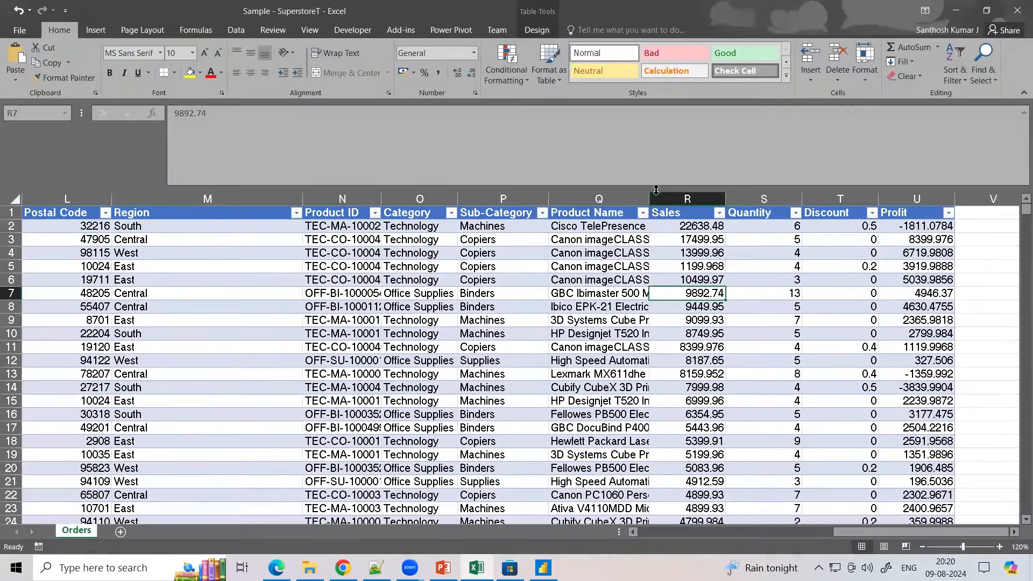
click(277, 269)
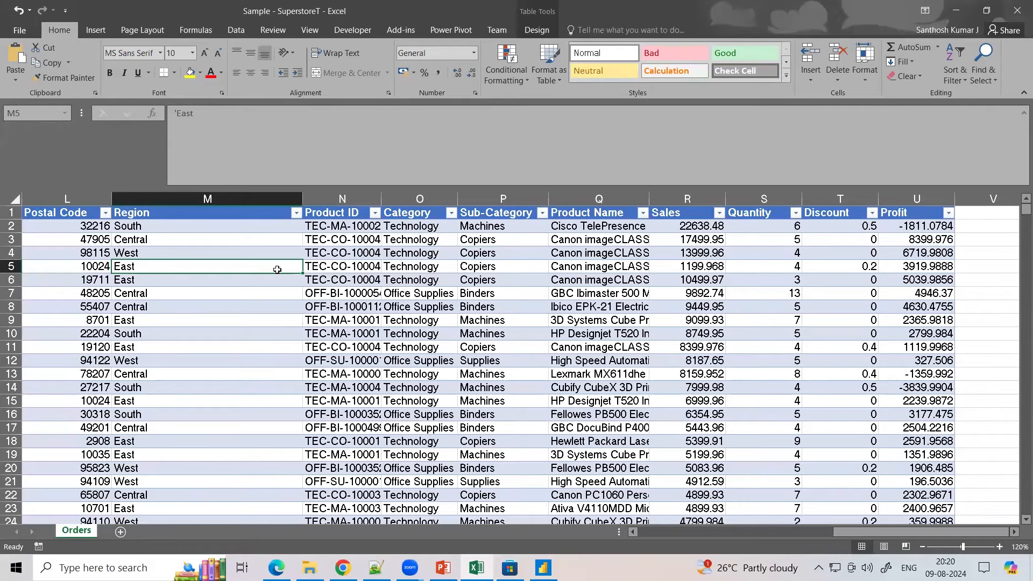
drag(936, 532, 624, 529)
drag(103, 197, 102, 197)
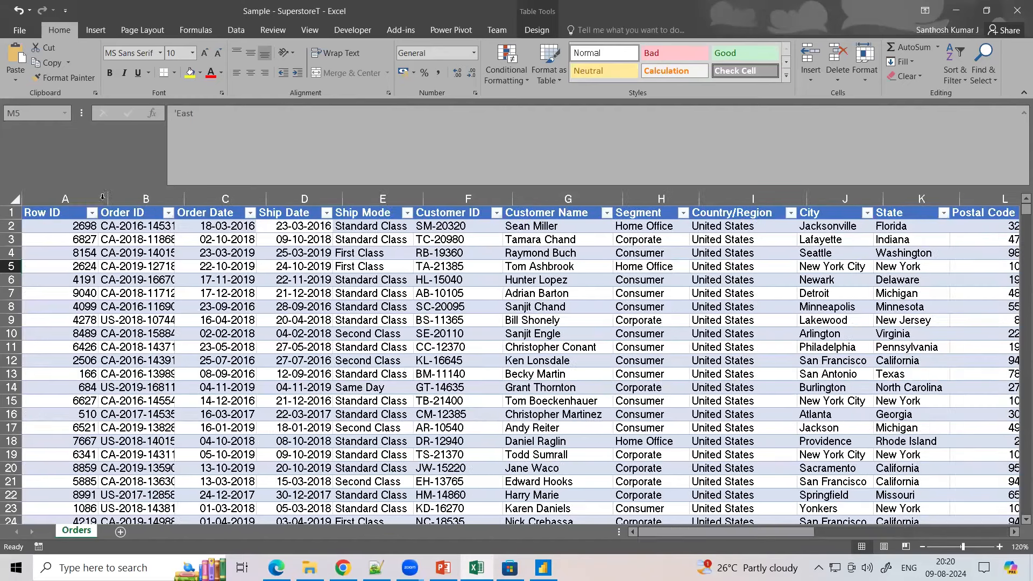
click(89, 227)
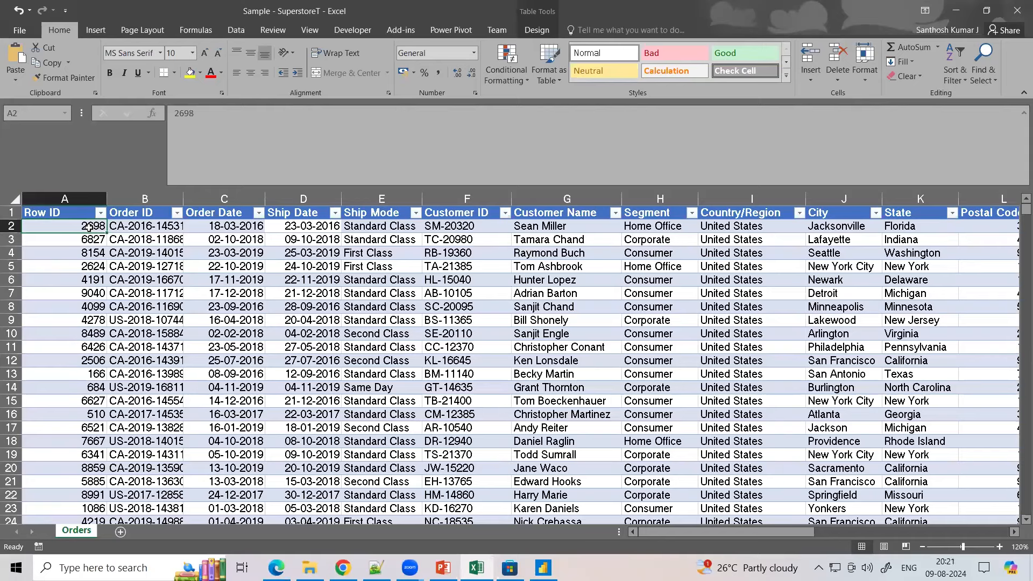
drag(184, 199, 220, 200)
click(177, 240)
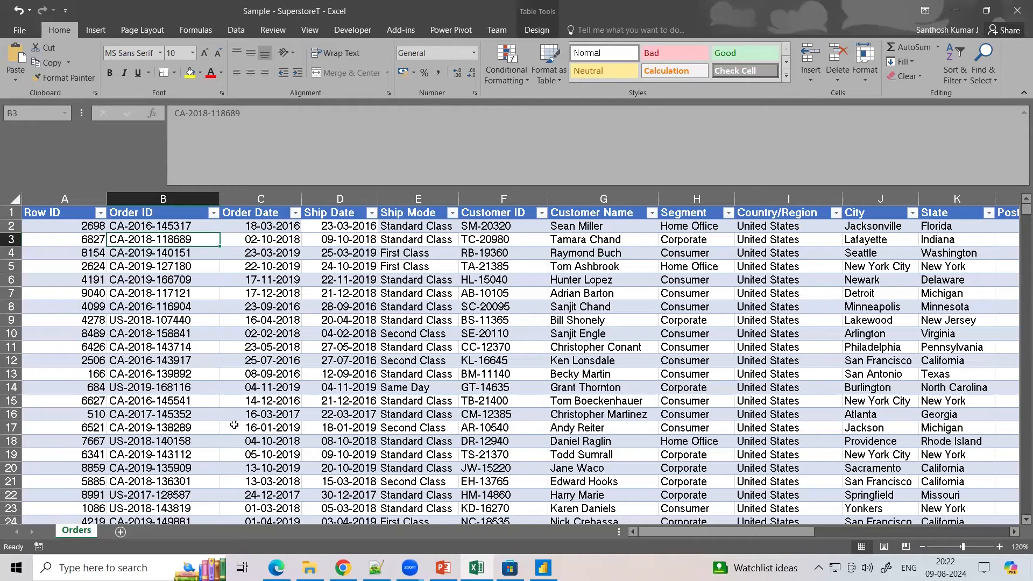
- Switch to Notepad++ and add the line "orderid? -->" three lines further down, below the numbered list
click(376, 568)
click(219, 397)
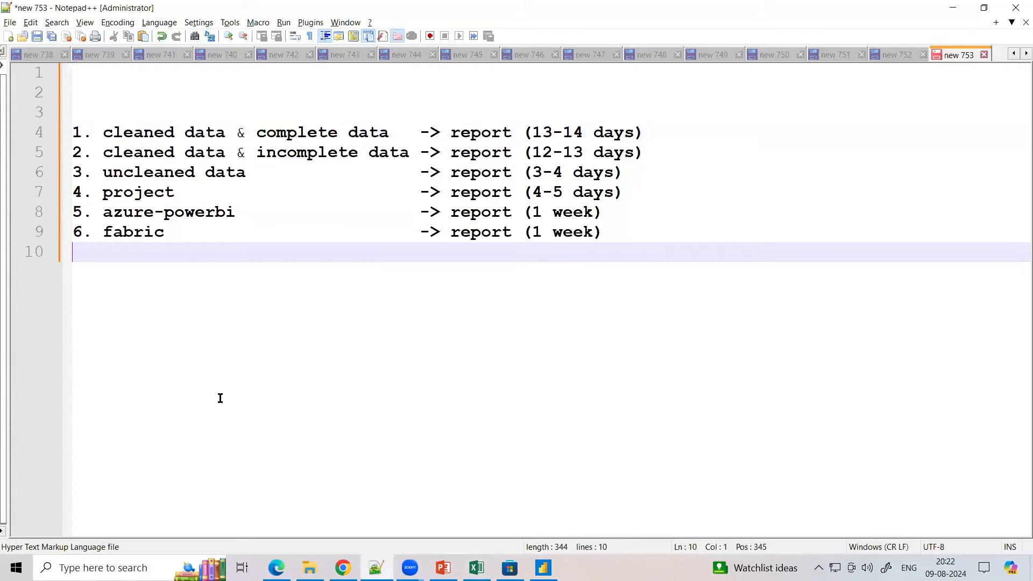
key(Return)
key(Return)
key(Return)
text(order)
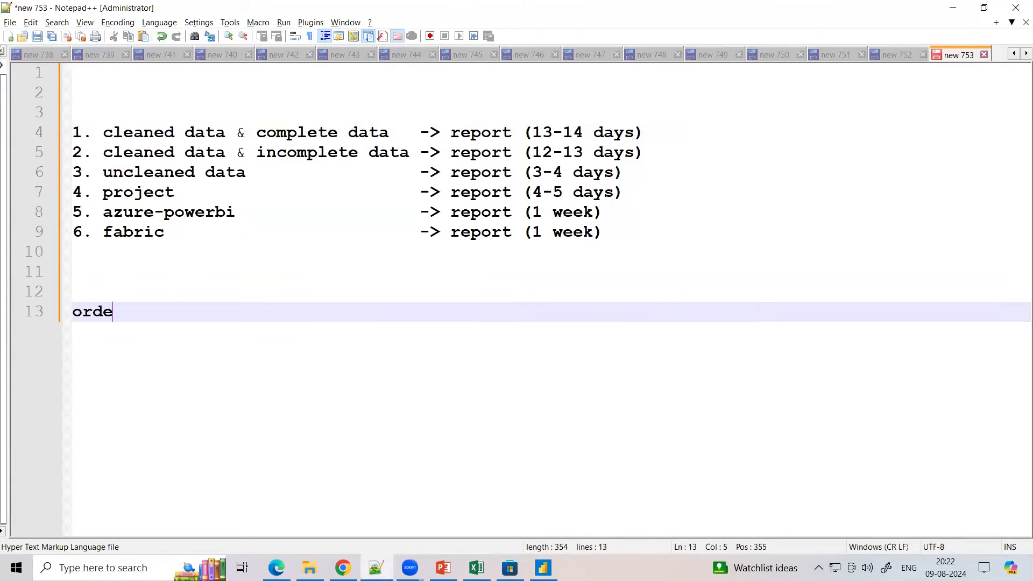
text(id? -->)
- Switch to Chrome and open the order history on the Amazon site
click(343, 568)
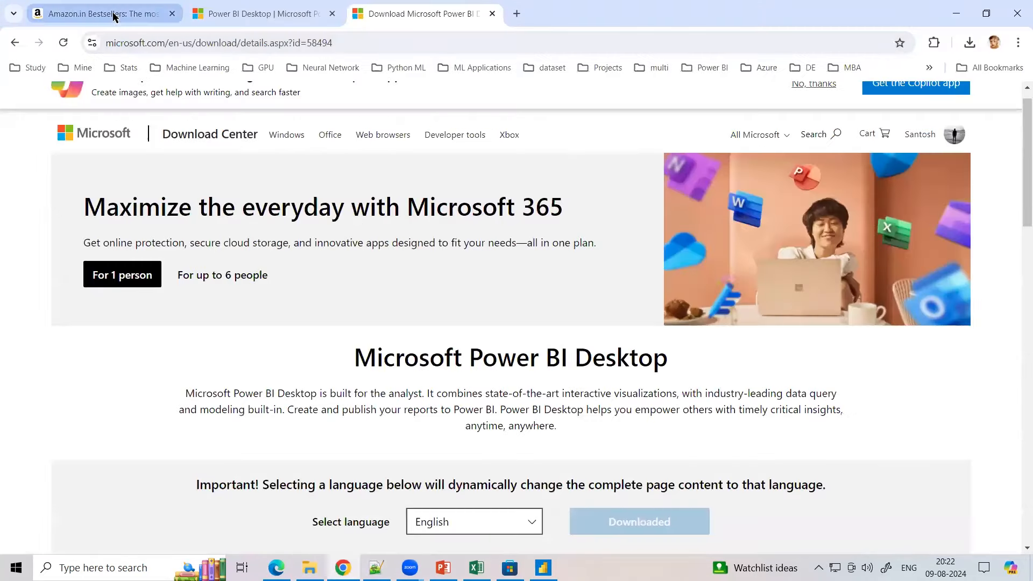
click(99, 13)
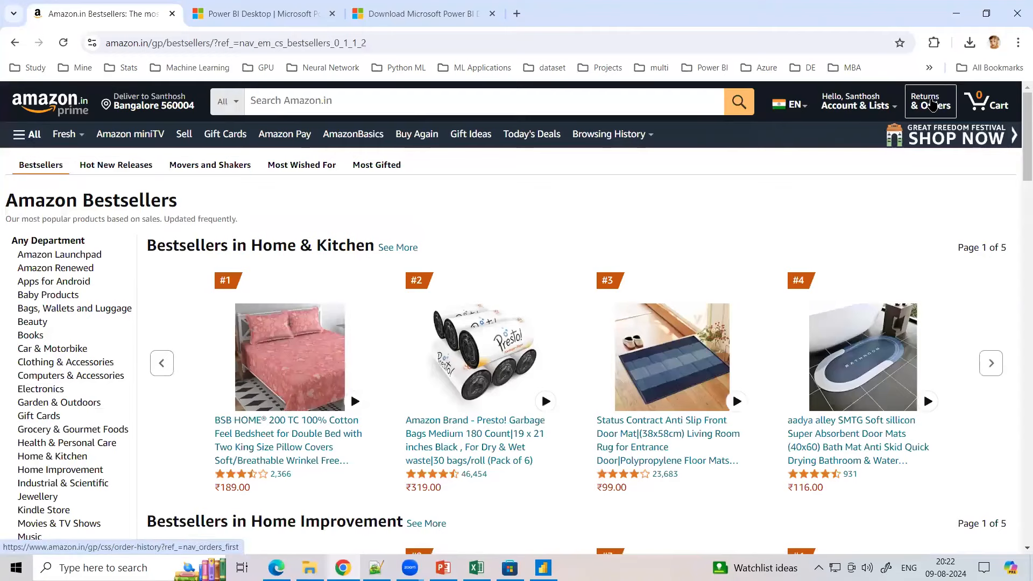
click(932, 104)
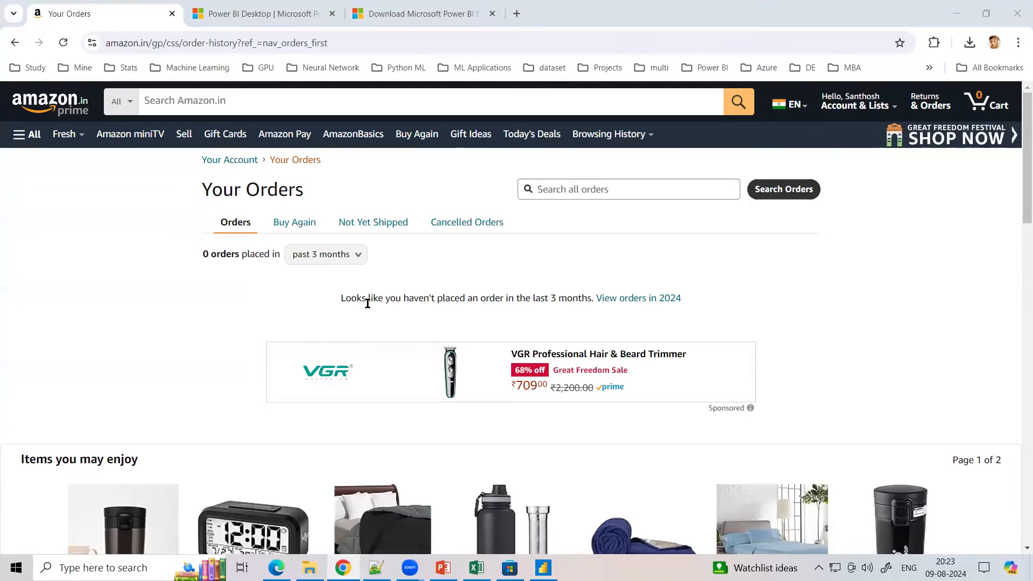
- Return to Notepad++, paste the copied order number after "orderid? -->" and highlight its separate parts
click(376, 567)
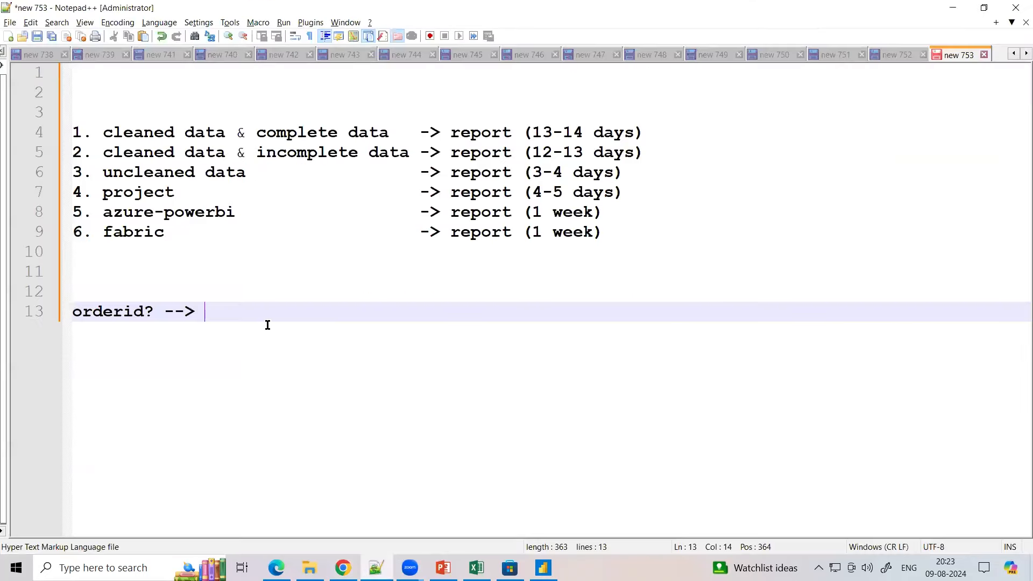
key(ctrl+v)
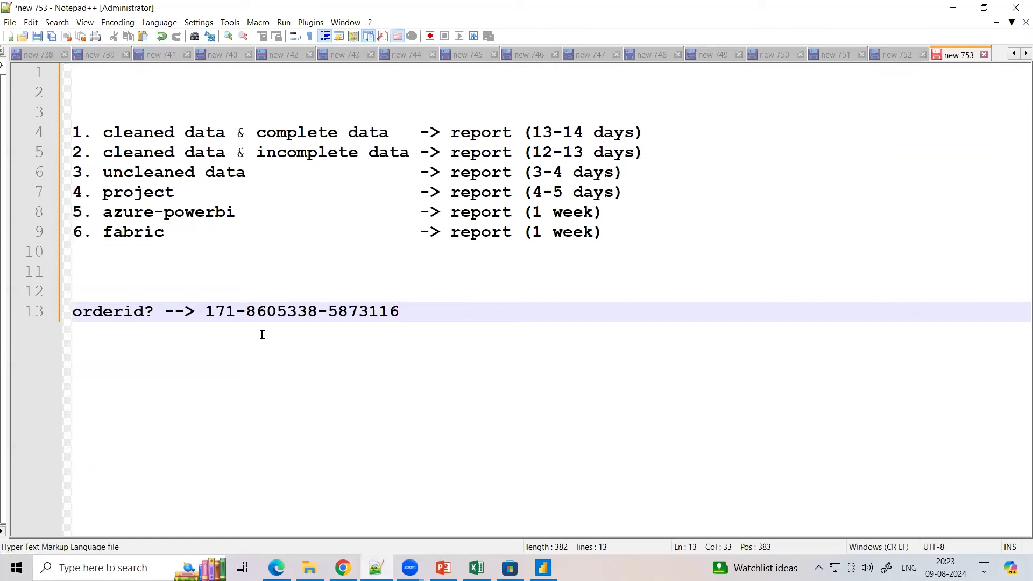
double_click(221, 311)
drag(246, 311, 399, 311)
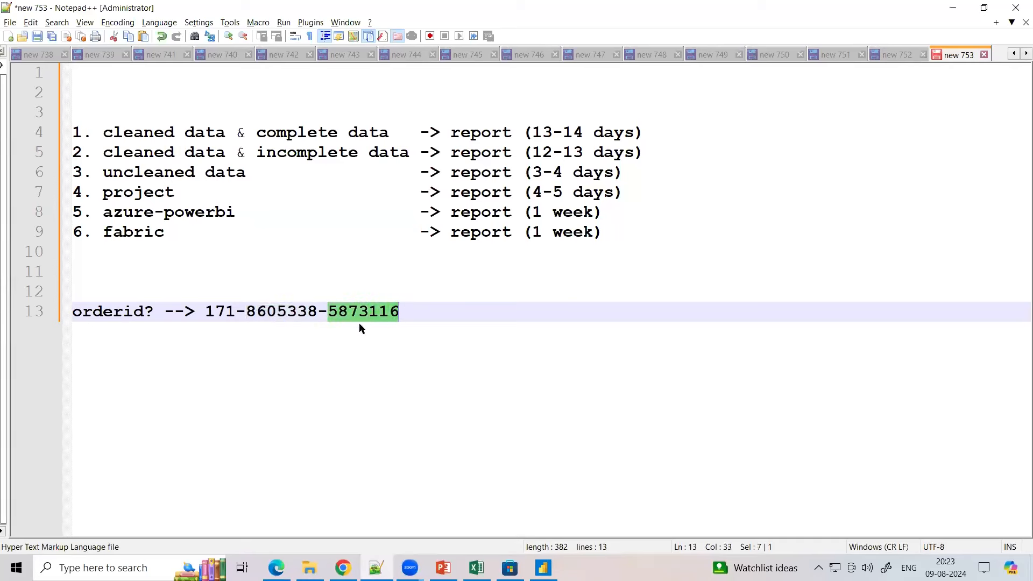
key(Right)
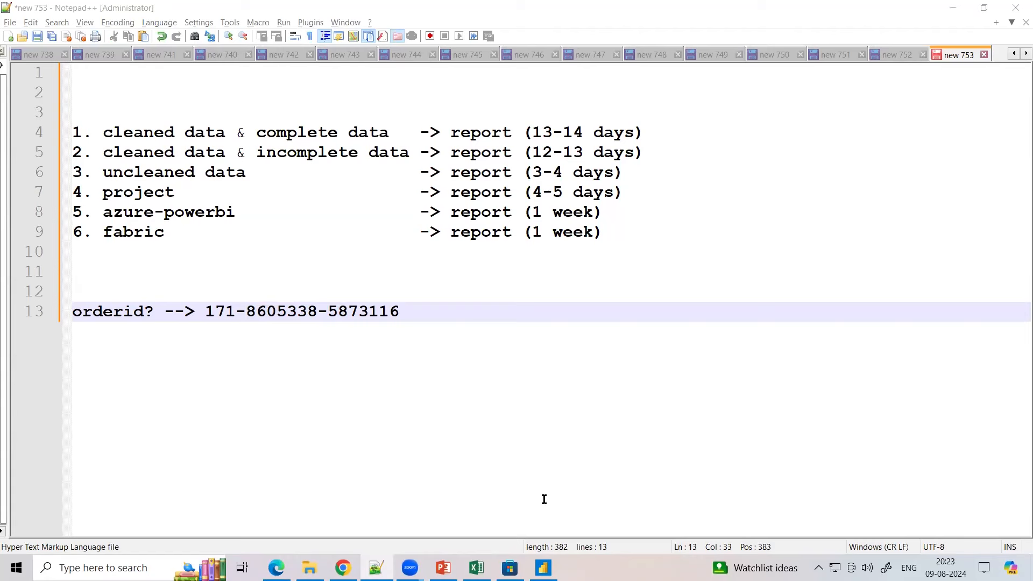
- Move the order number two lines below "orderid? -->", paste a second order number beneath it, and add two line breaks
click(205, 313)
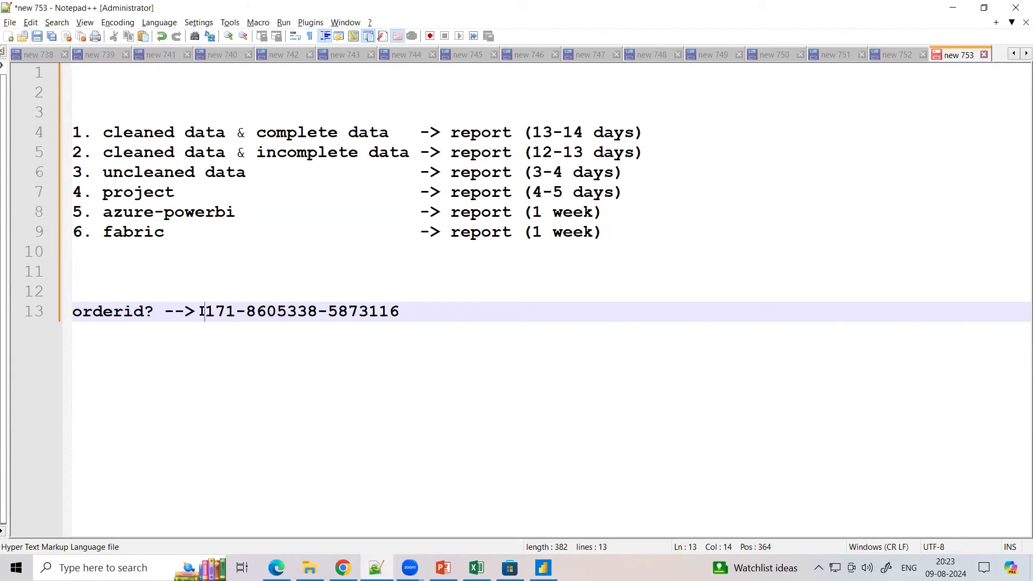
key(Return)
key(Return)
click(284, 353)
key(Return)
key(ctrl+v)
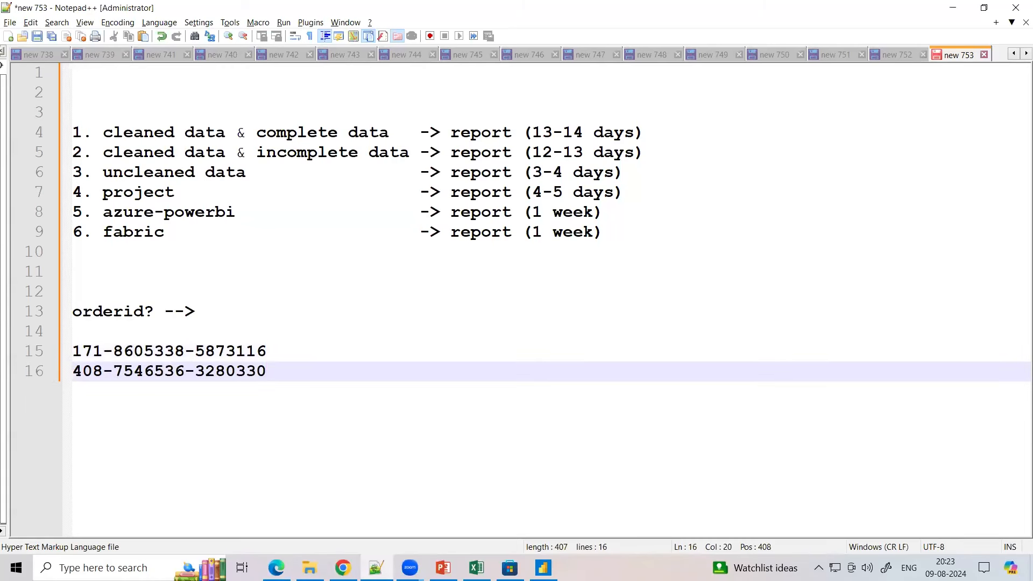
key(Return)
key(Return)
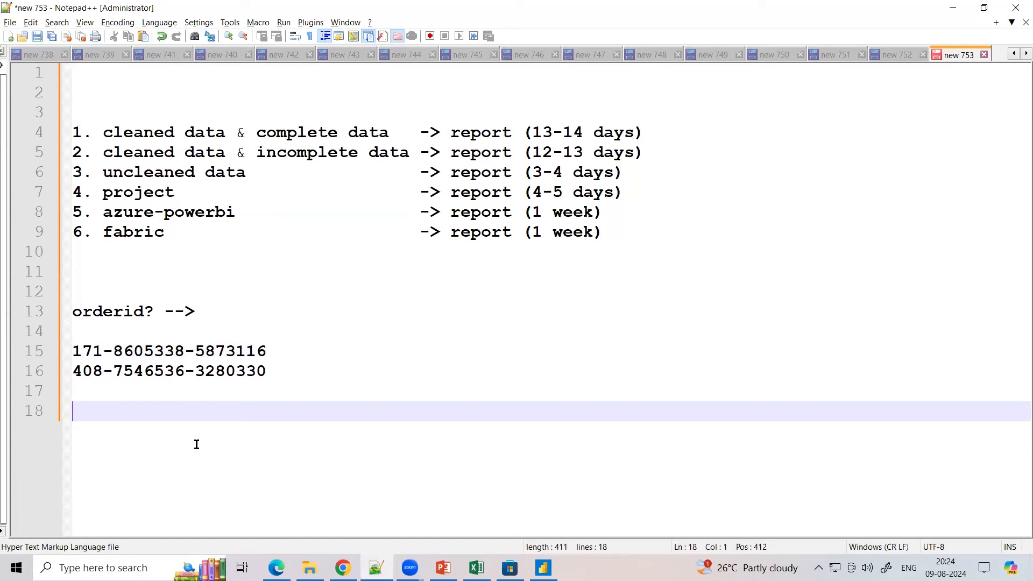
- List the numbers 1, 2, 3 and 4 on separate lines below the order numbers
text(1)
key(Return)
text(2)
key(Return)
text(3)
key(Return)
text(4)
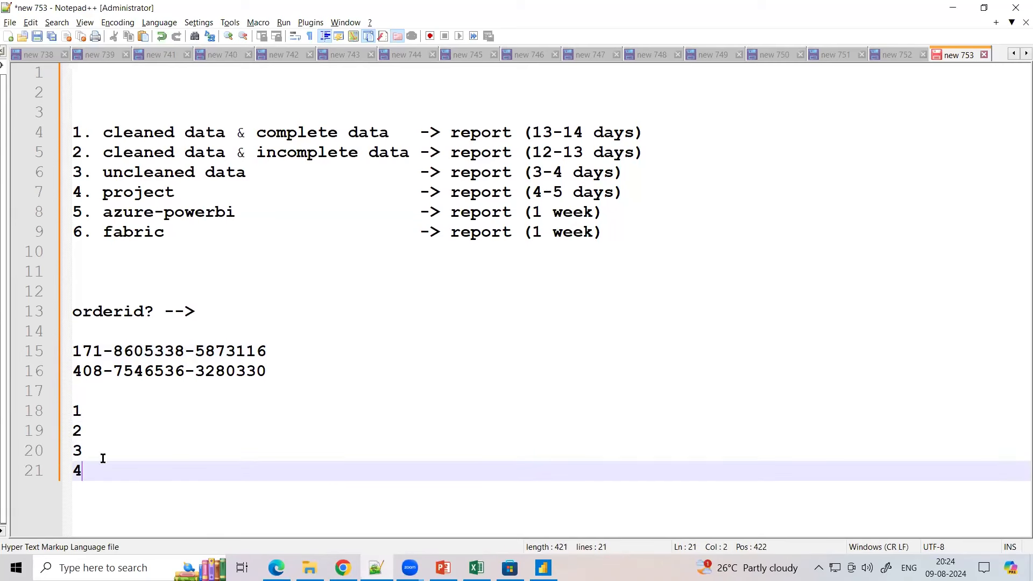
- Delete the four lines with the numbers 1 to 4
key(shift+Up)
key(shift+Up)
key(shift+Up)
key(shift+Home)
key(Delete)
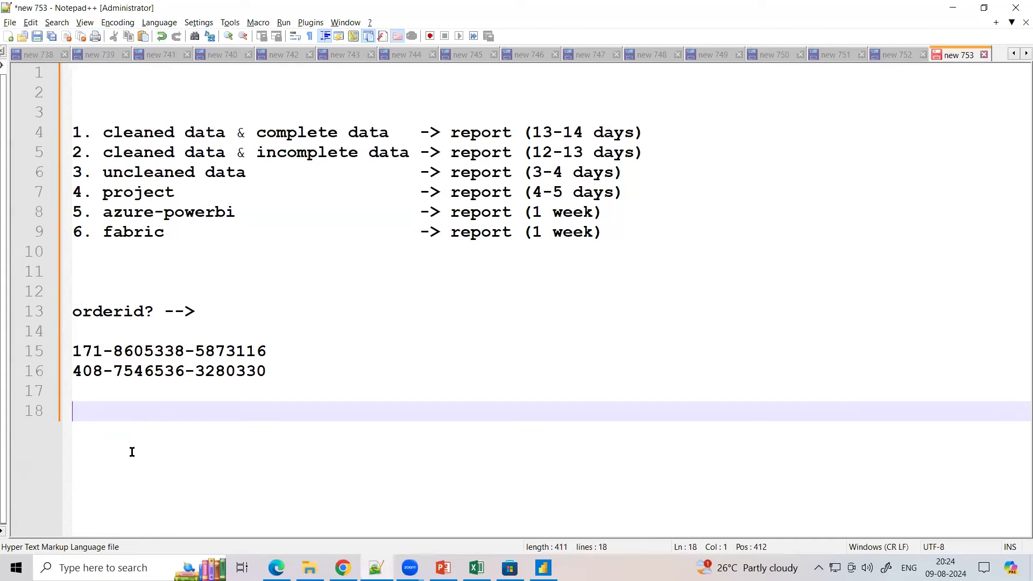
- Highlight the second order number, then delete the "orderid? -->" line and both order numbers from the notes
click(191, 353)
click(211, 383)
click(276, 373)
drag(276, 373, 67, 374)
click(126, 432)
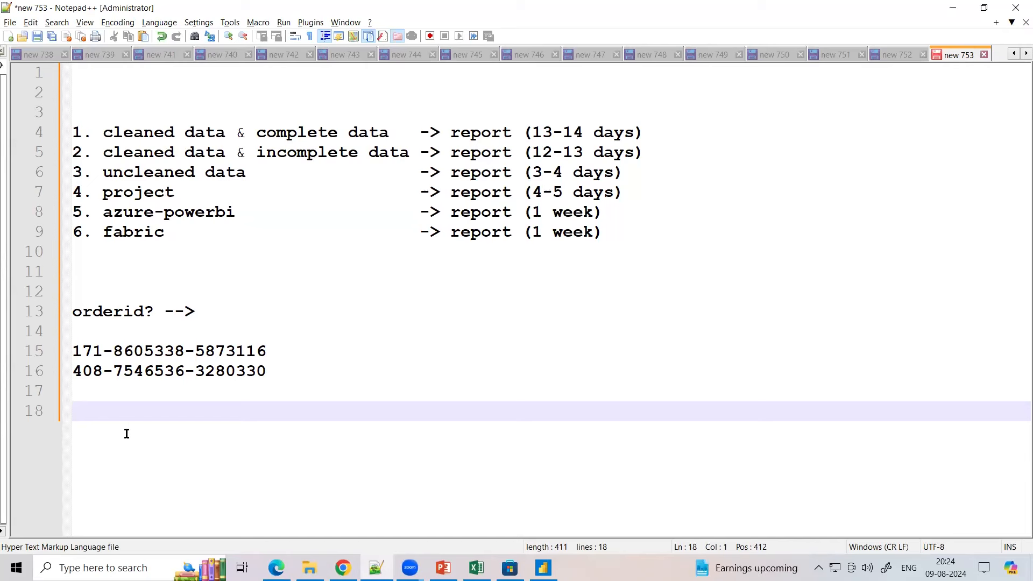
drag(152, 442, 65, 299)
key(Delete)
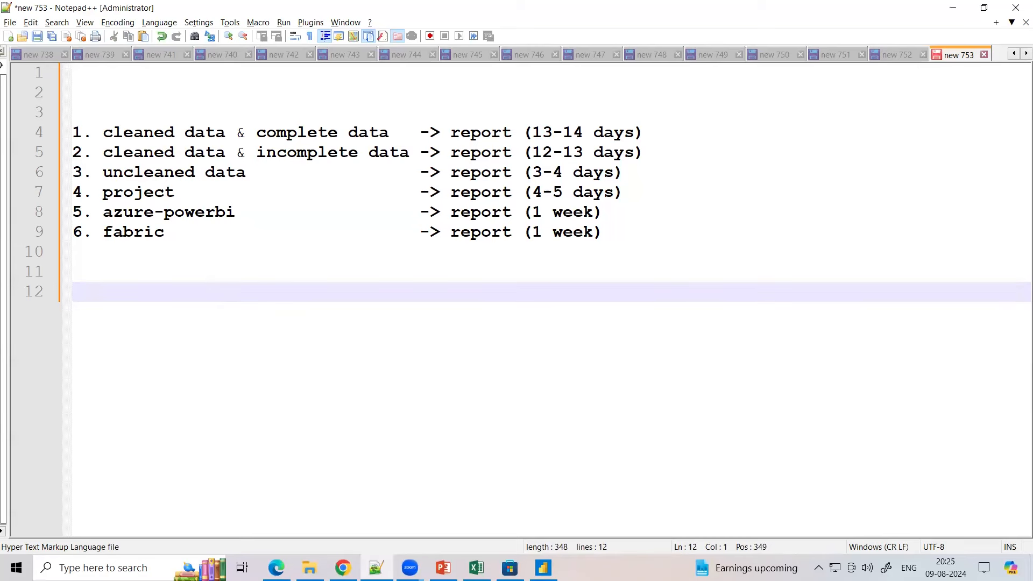
- Switch to the Superstore workbook in Excel and examine several values in the Order ID column
key(alt+Tab)
key(alt+Tab)
key(alt+Tab)
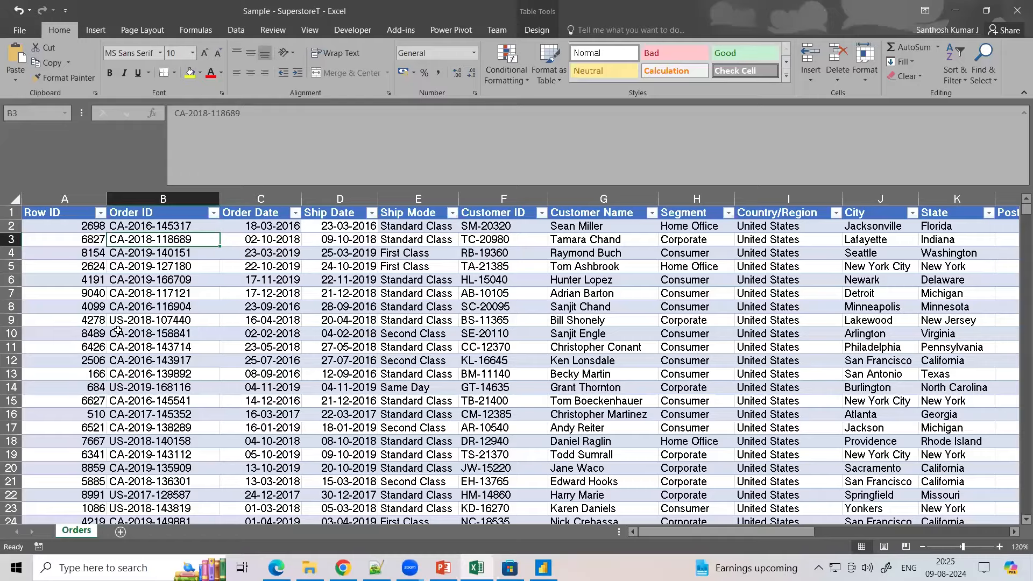
click(136, 292)
double_click(136, 292)
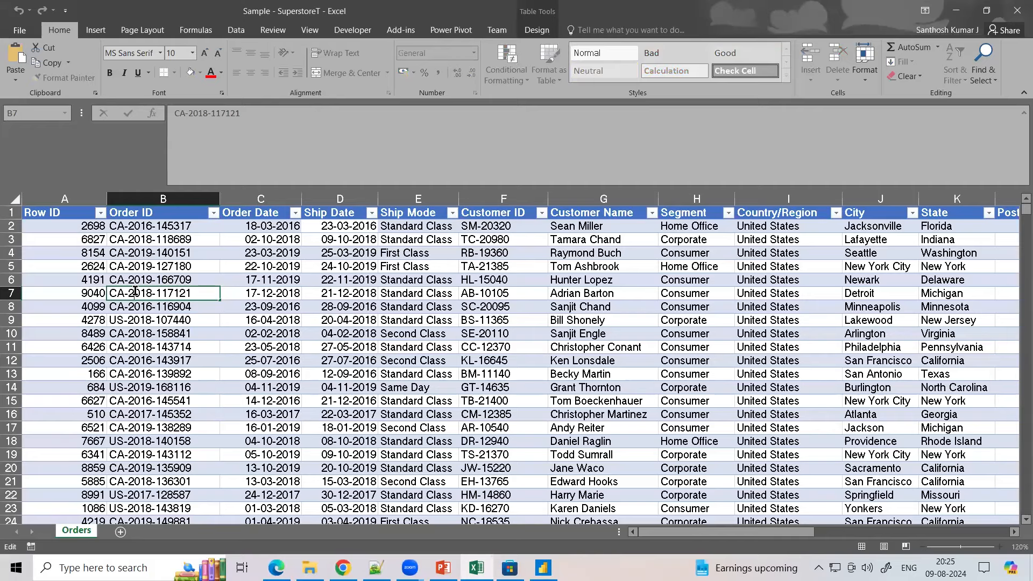
click(142, 243)
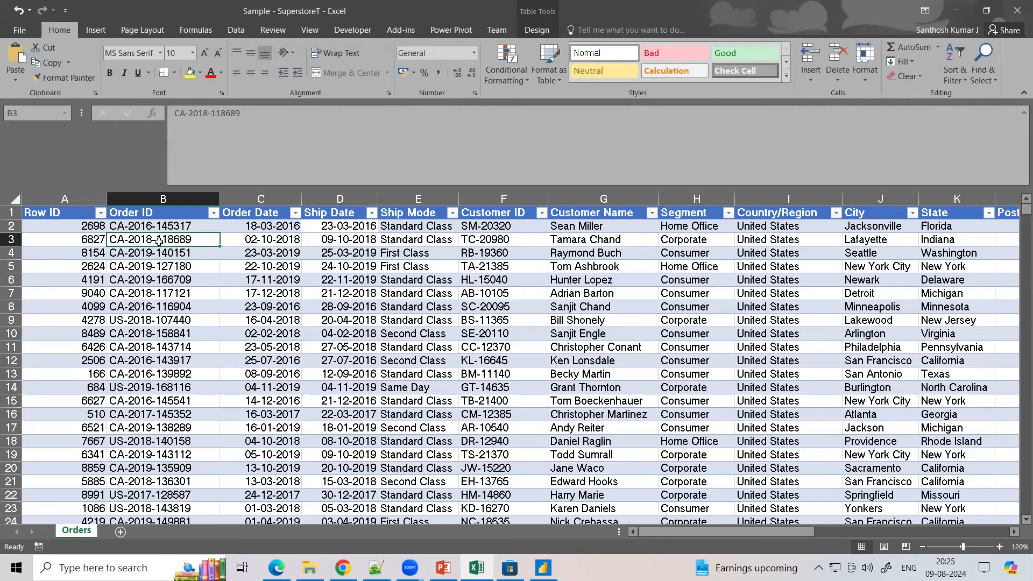
click(153, 255)
- Fill the first record's Order Date, Ship Date and Ship Mode cells (C2:E2) with yellow
click(245, 232)
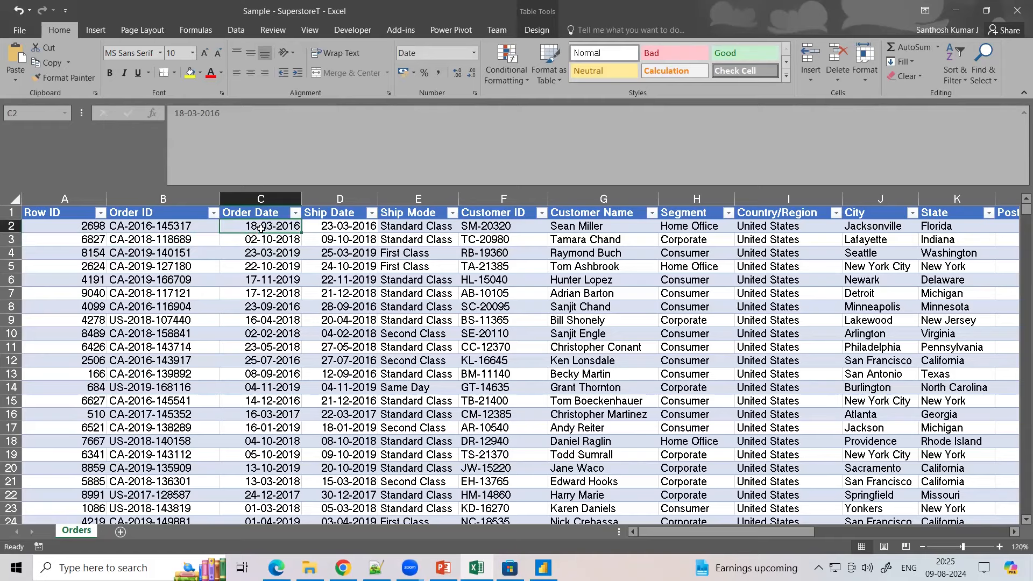
click(190, 73)
click(324, 228)
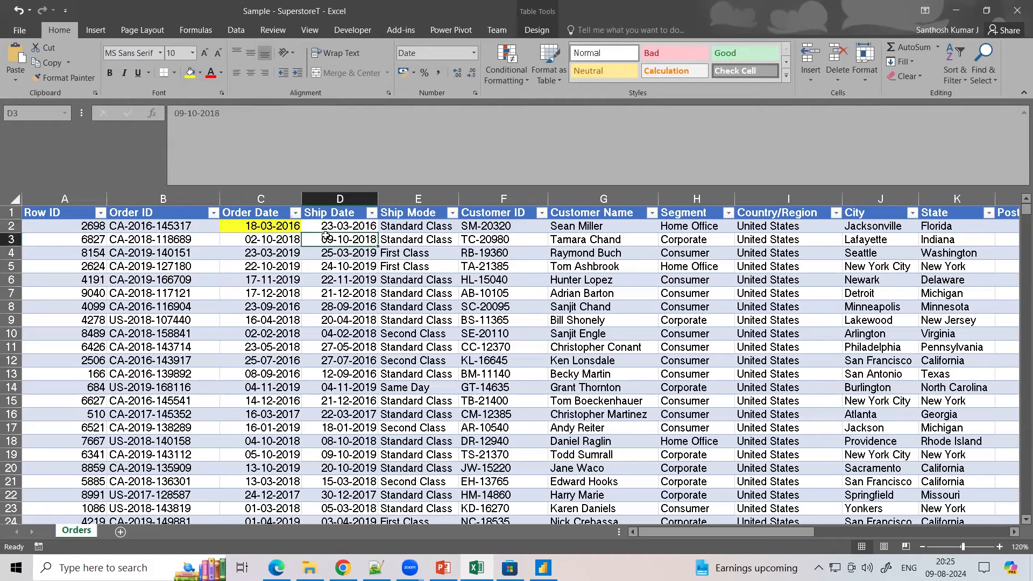
click(190, 73)
drag(242, 225, 311, 223)
click(400, 228)
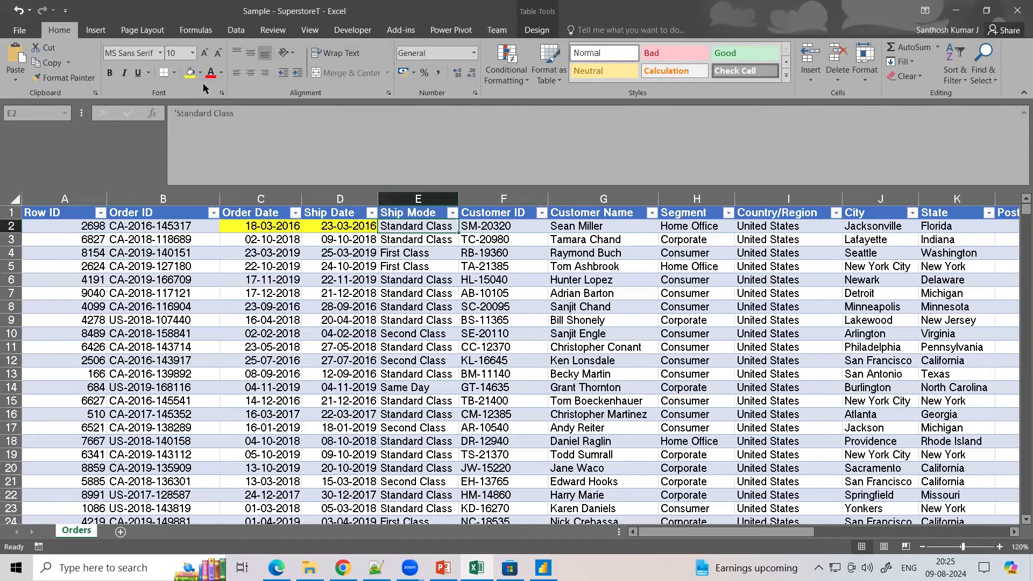
- Review the ship modes offered by the Ship Mode column's filter, keeping every option selected
click(357, 304)
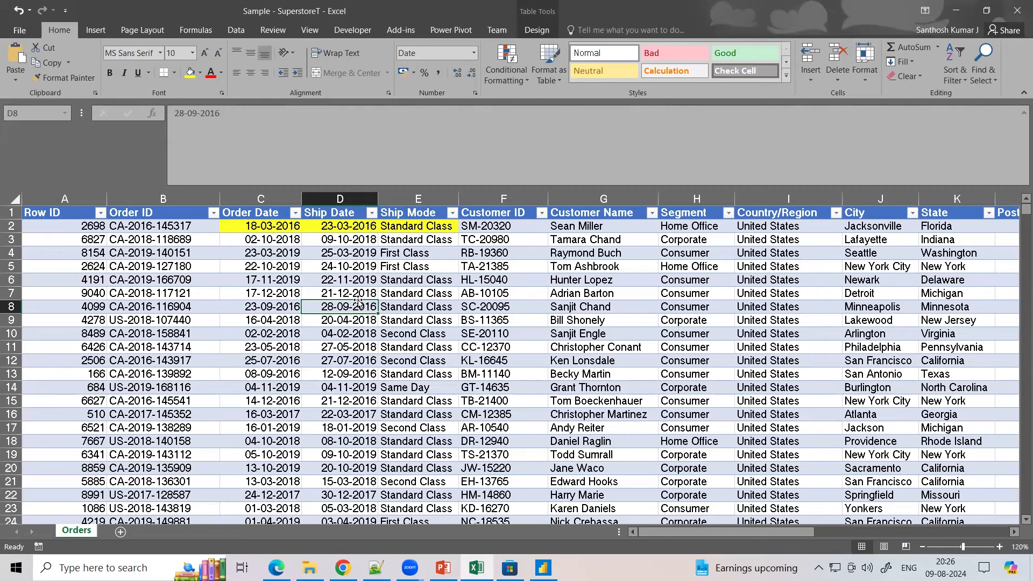
click(452, 213)
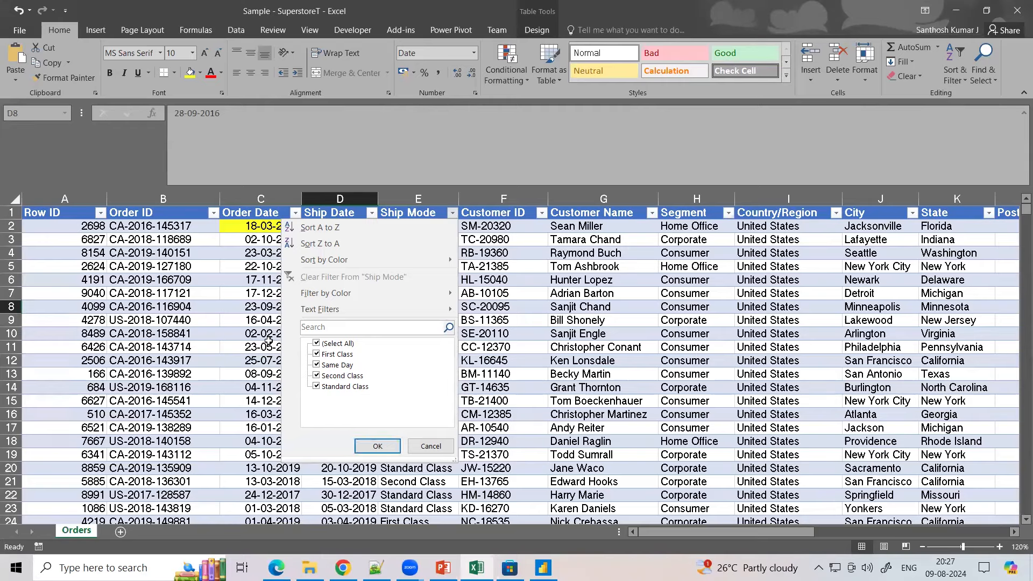
click(377, 446)
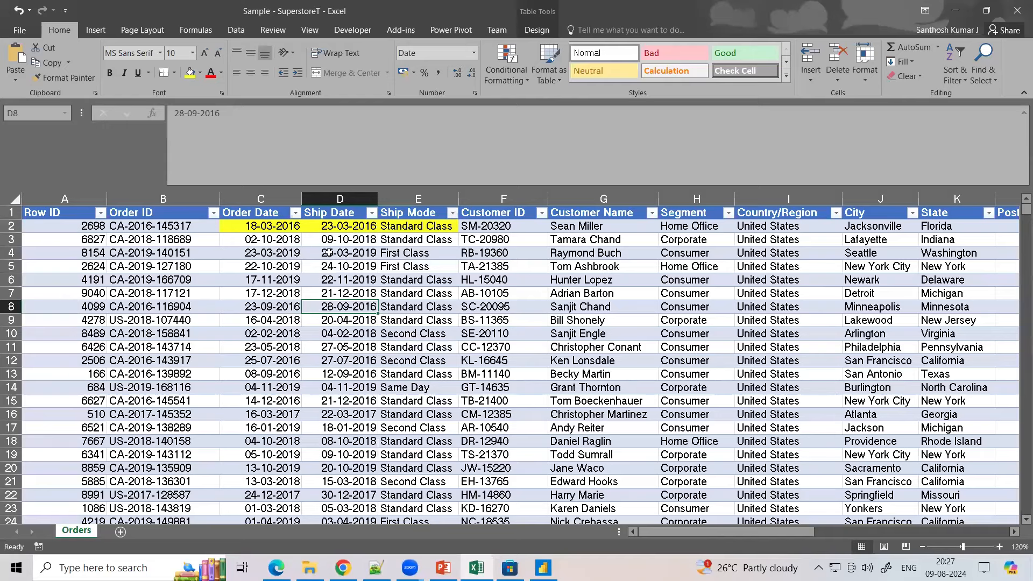
- Compare the order and ship dates of the First Class record in row 4 and the Standard Class record in row 2
drag(255, 251, 345, 253)
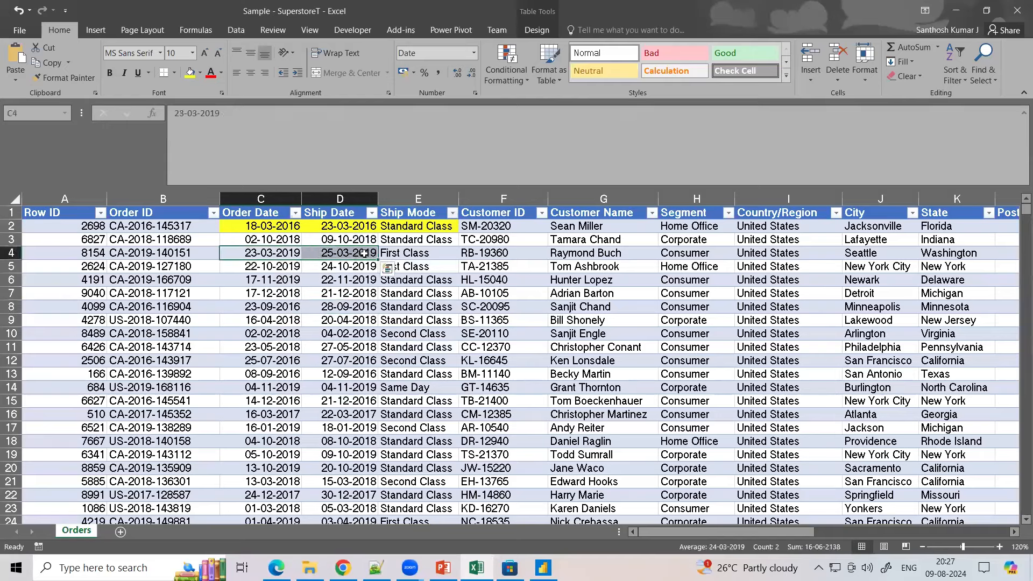
click(253, 255)
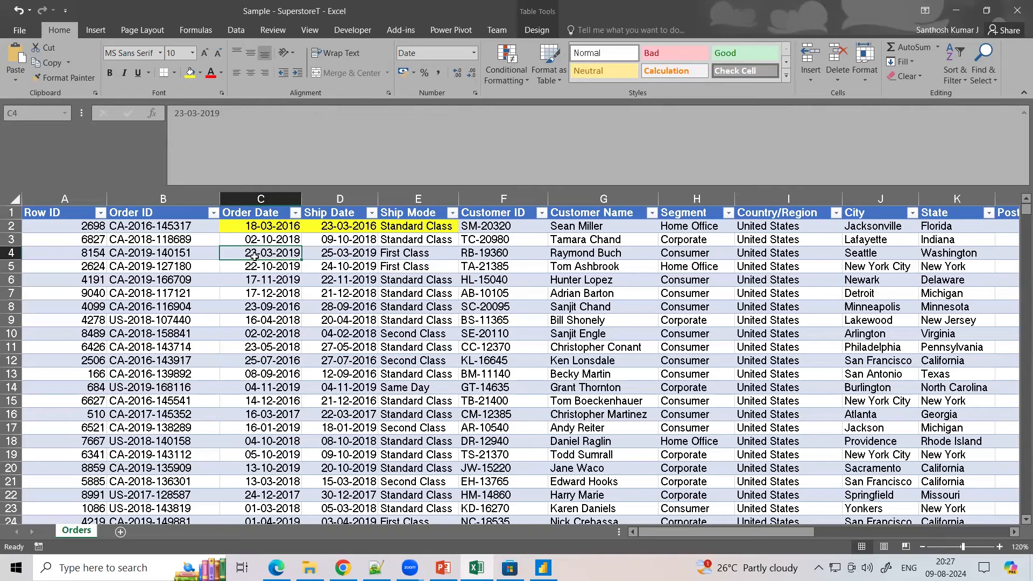
click(330, 254)
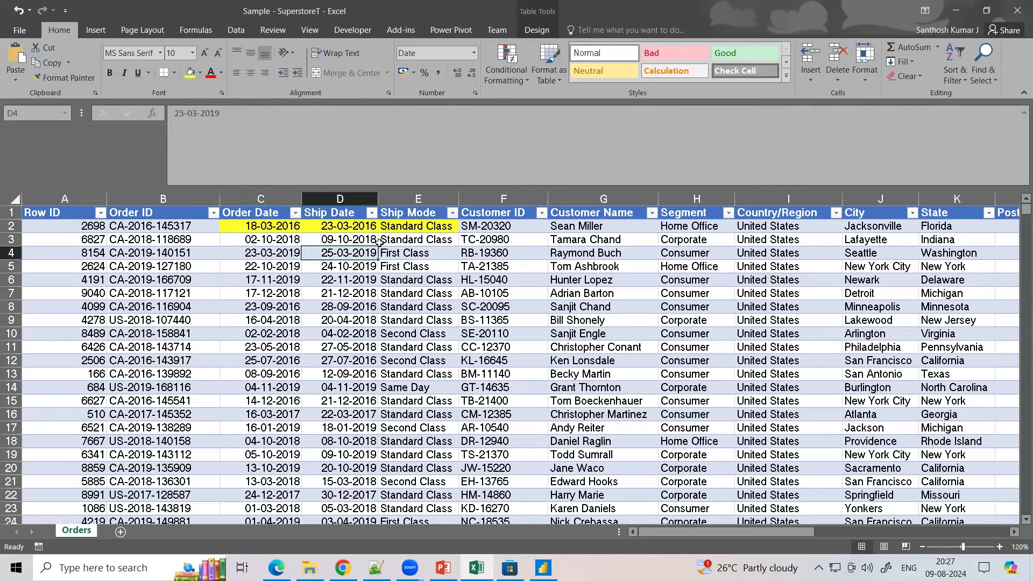
click(274, 229)
click(337, 226)
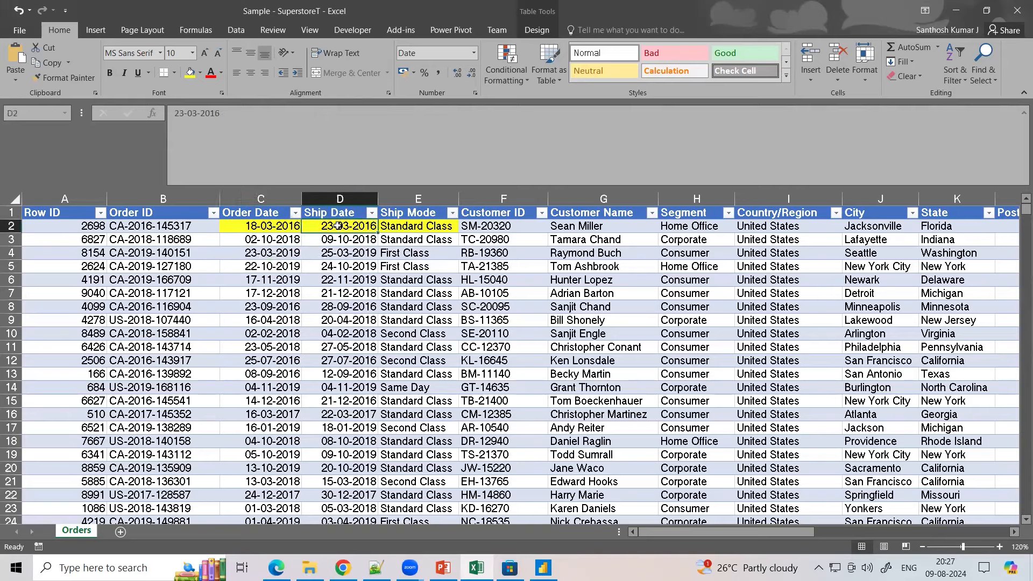
- Fill the Order Date and Ship Date cells of the Same Day record (C14:D14) with yellow
drag(248, 390, 325, 393)
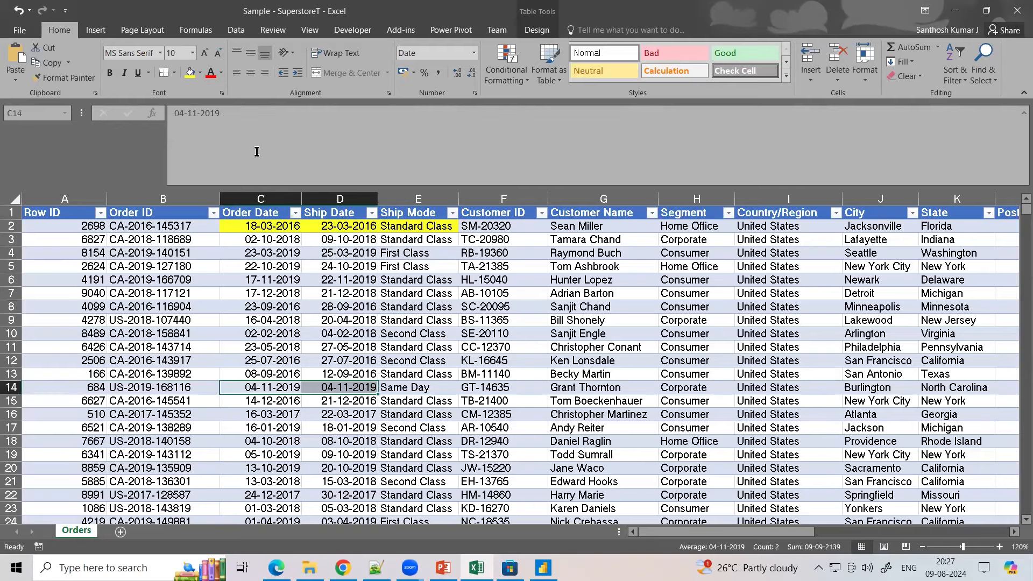
click(191, 73)
click(331, 395)
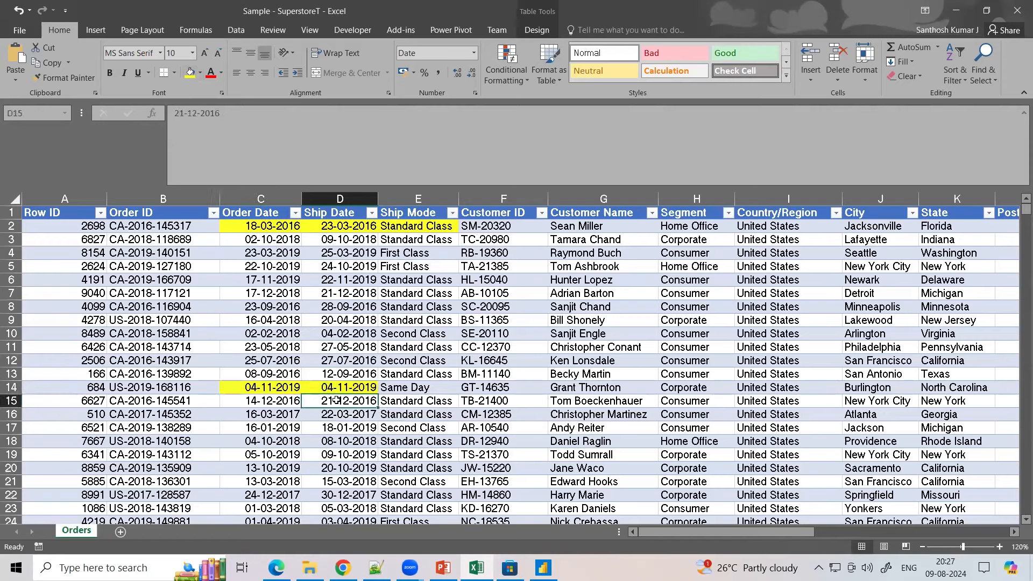
- Switch to the Notepad++ notes and add the line "flat --> 80 families" below the list of scenarios
click(376, 567)
key(Return)
key(Return)
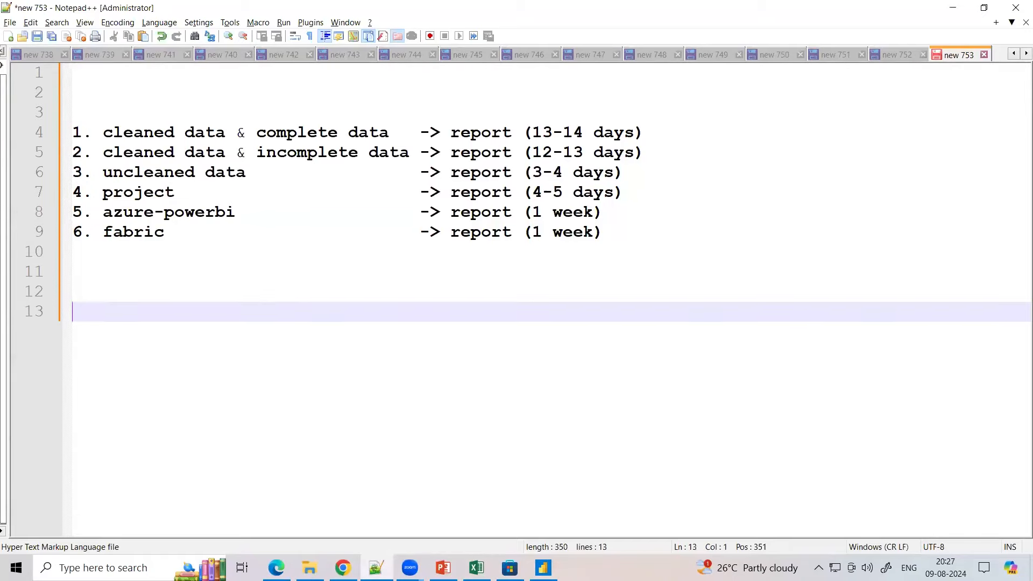
text(flat --)
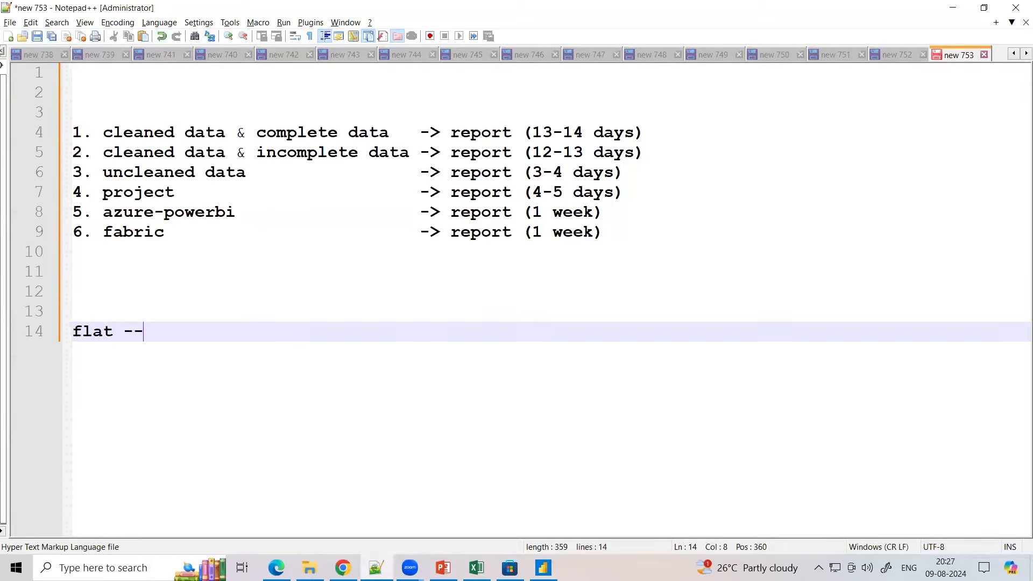
text(> 80 )
text(falm)
key(BackSpace)
key(BackSpace)
key(BackSpace)
text(amlit)
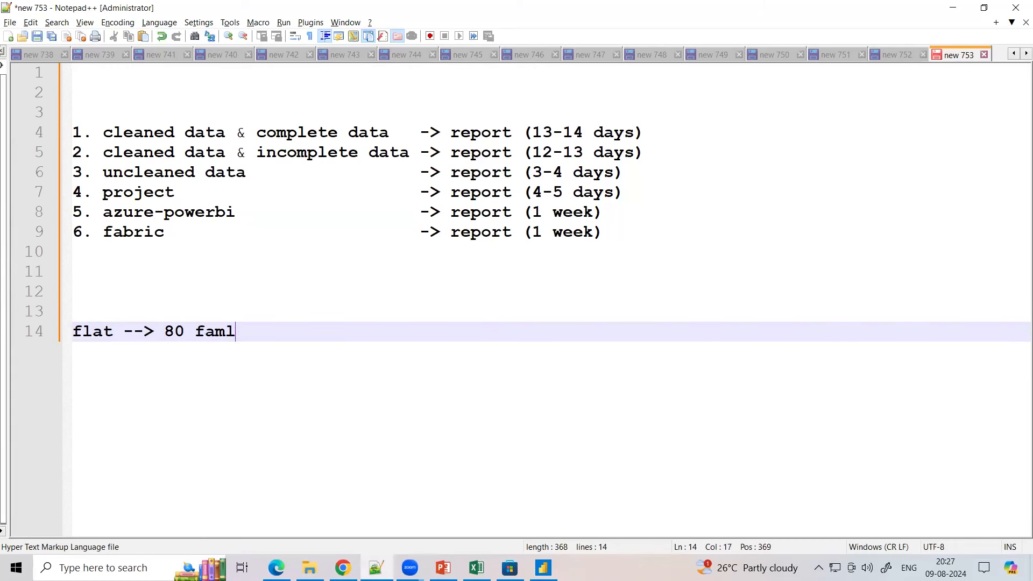
key(BackSpace)
key(BackSpace)
key(BackSpace)
text(ily)
key(BackSpace)
text(ies)
key(Return)
- Add an indented line below the flat note with the number 17 and the resident's first name
key(Return)
key(BackSpace)
text(1)
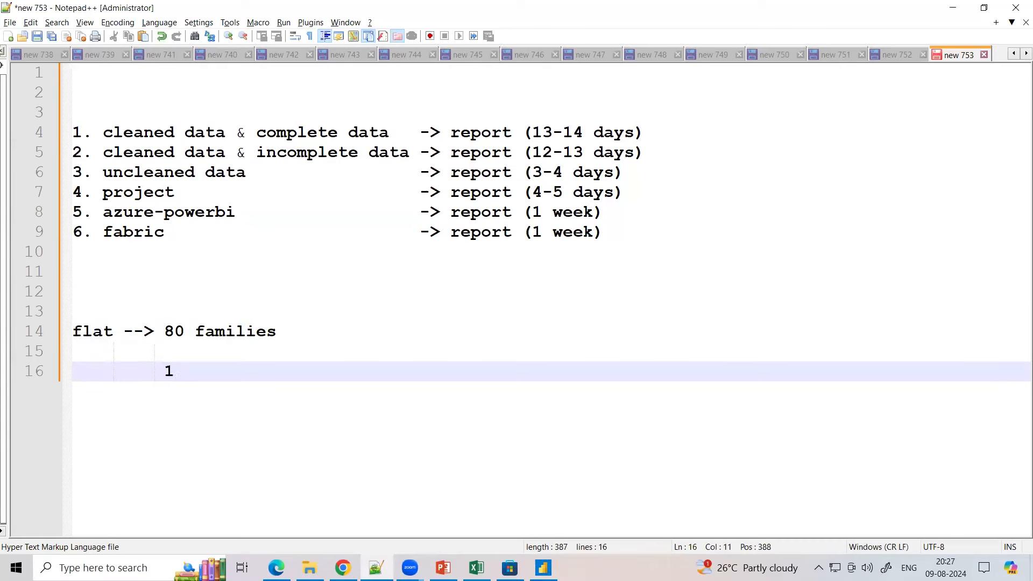
text(7 Santhosh)
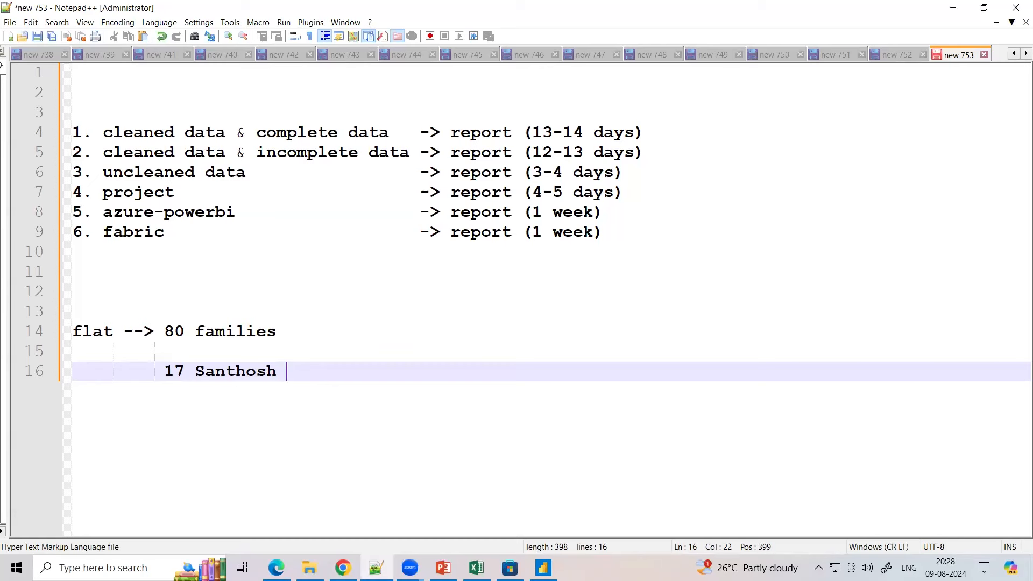
- Highlight the resident's name, then delete the text of the line holding the number 17 and the name
key(Left)
key(shift+Right)
double_click(249, 372)
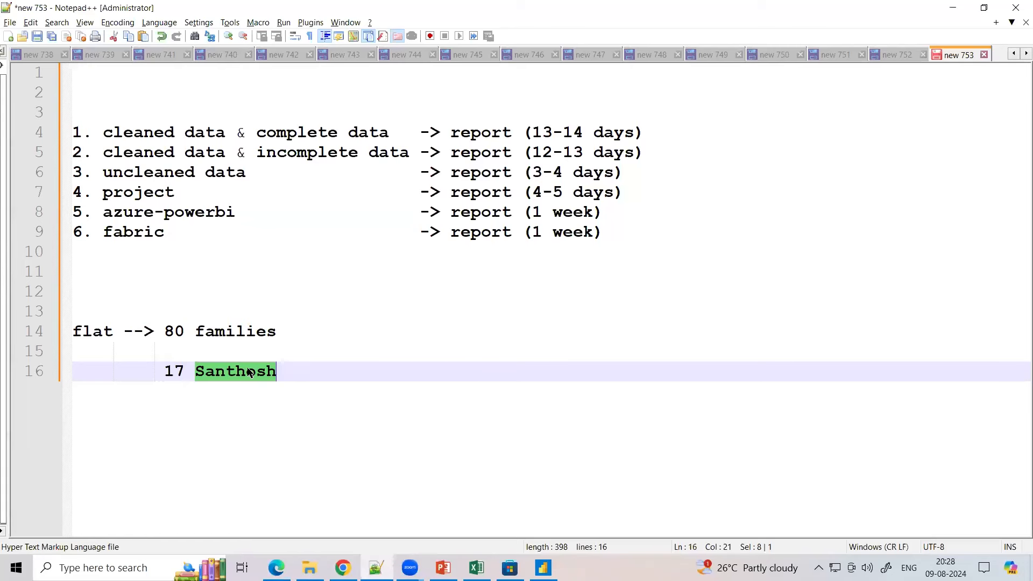
double_click(211, 376)
click(258, 372)
double_click(272, 373)
click(286, 372)
drag(286, 372, 68, 371)
key(Delete)
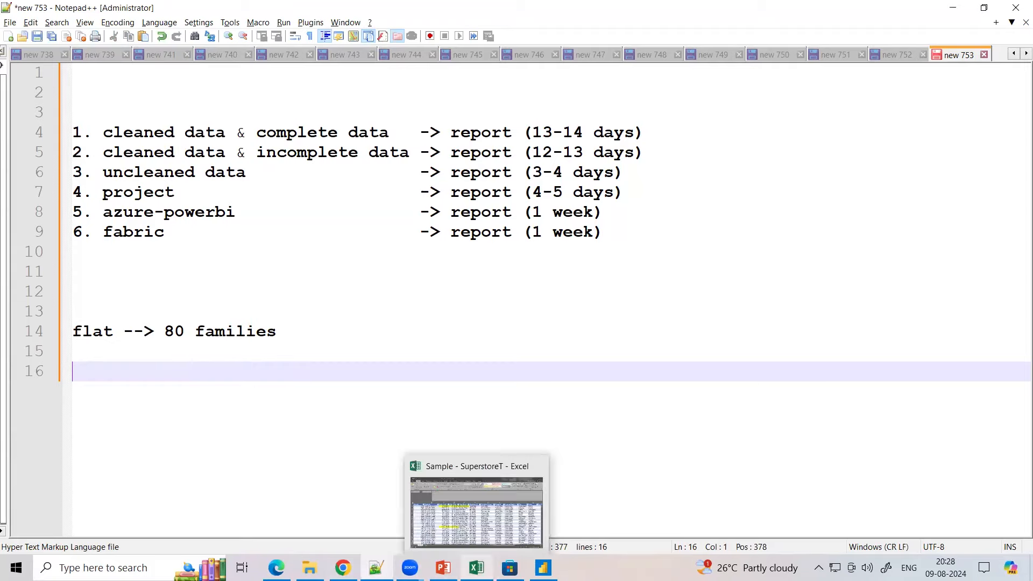
- Switch to the Superstore workbook in Excel and examine values in the Customer Name and Customer ID columns
click(476, 568)
drag(574, 226, 569, 378)
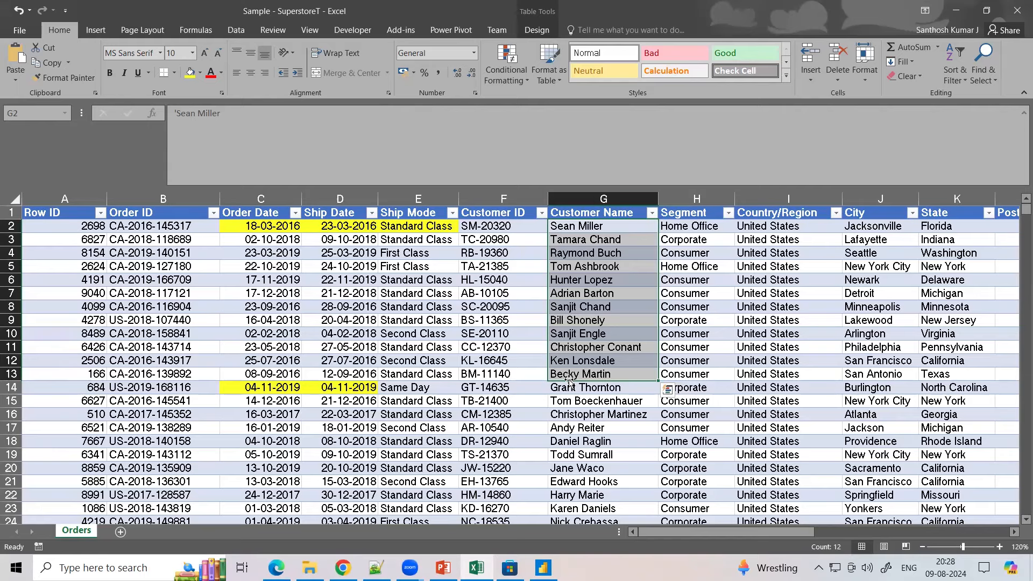
click(597, 277)
click(584, 310)
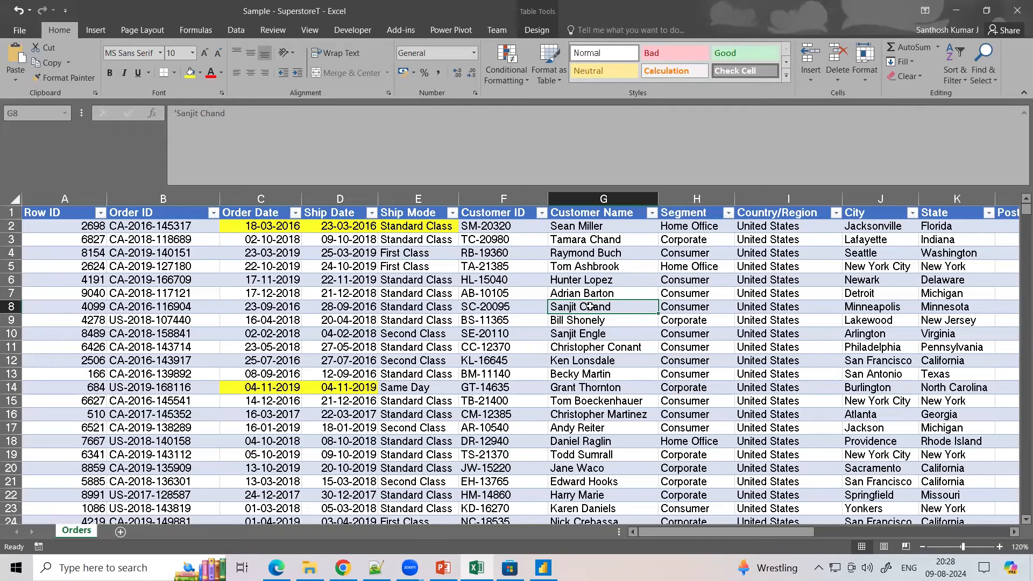
click(509, 310)
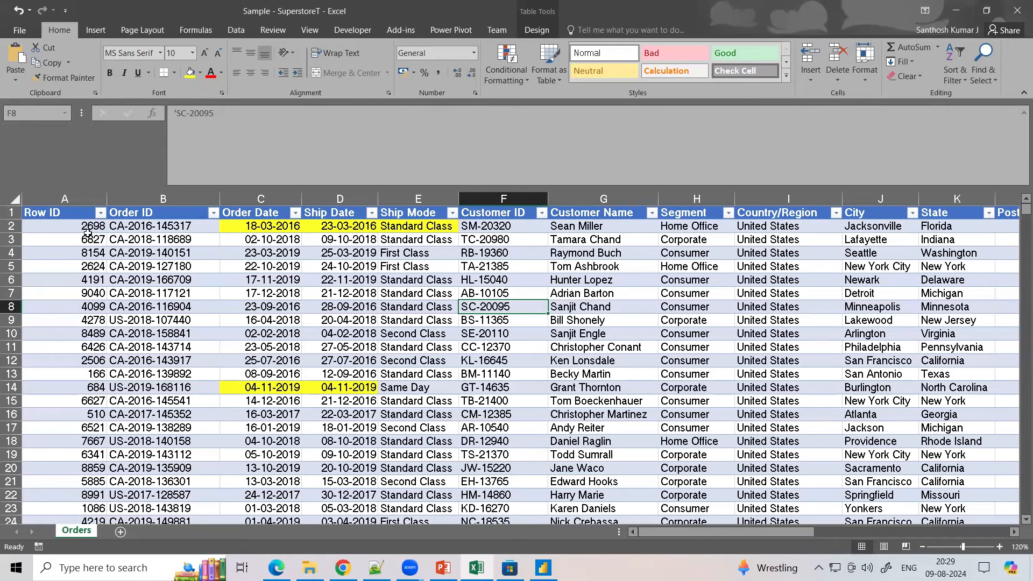
- Examine the first record's customer name, order and ship dates, customer ID, order ID and product name
click(593, 228)
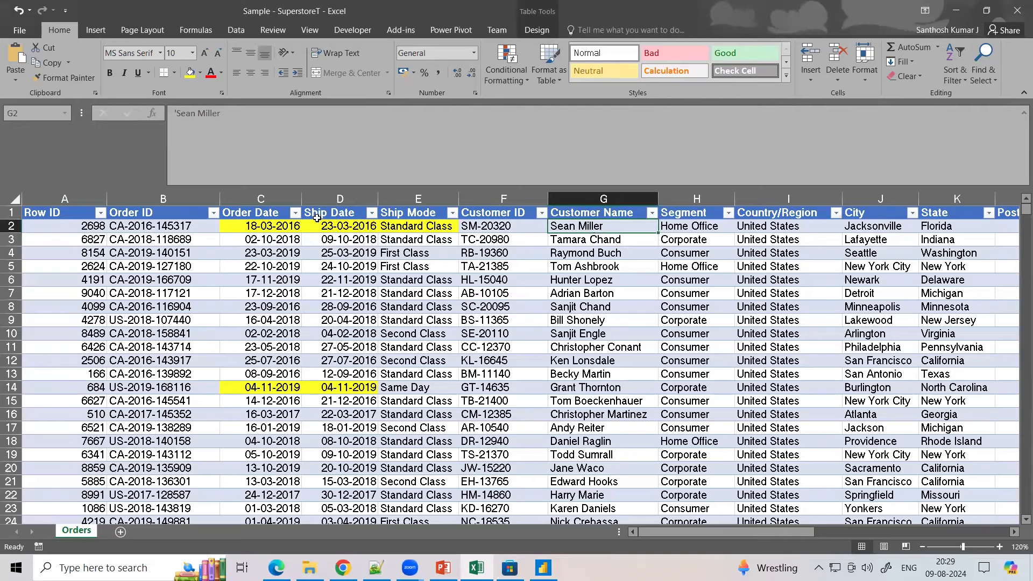
click(286, 225)
drag(286, 225, 308, 225)
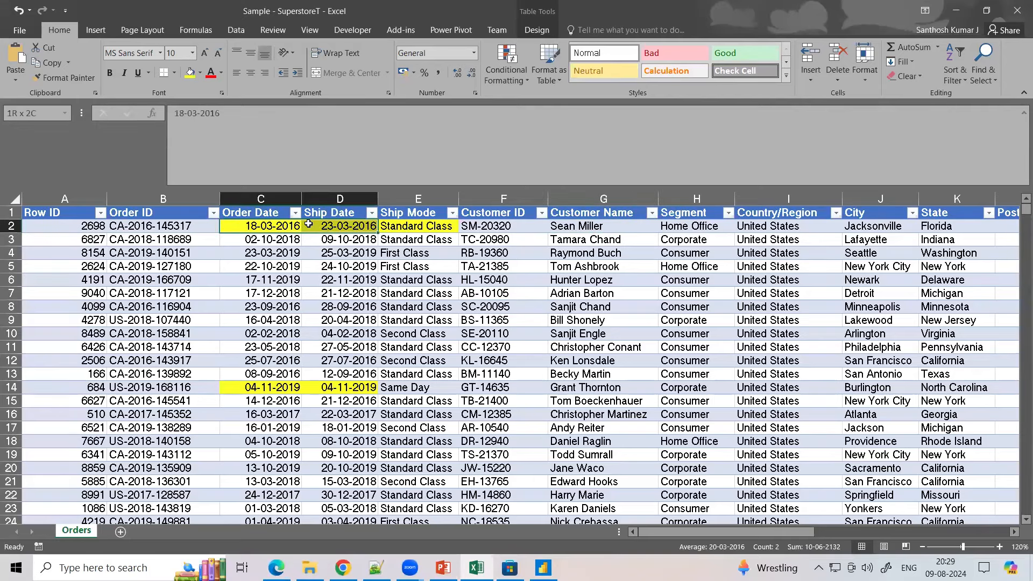
click(467, 229)
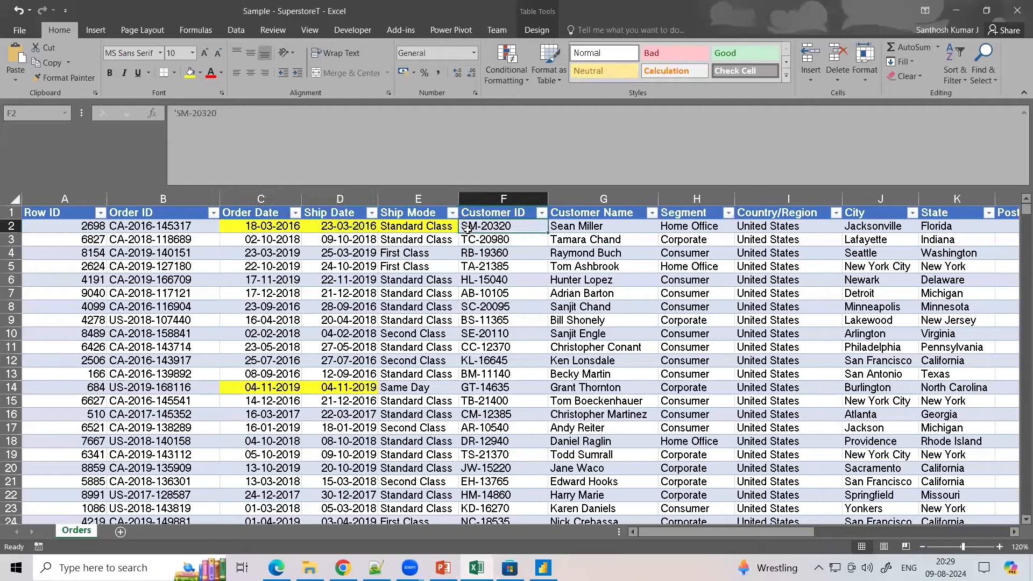
click(145, 232)
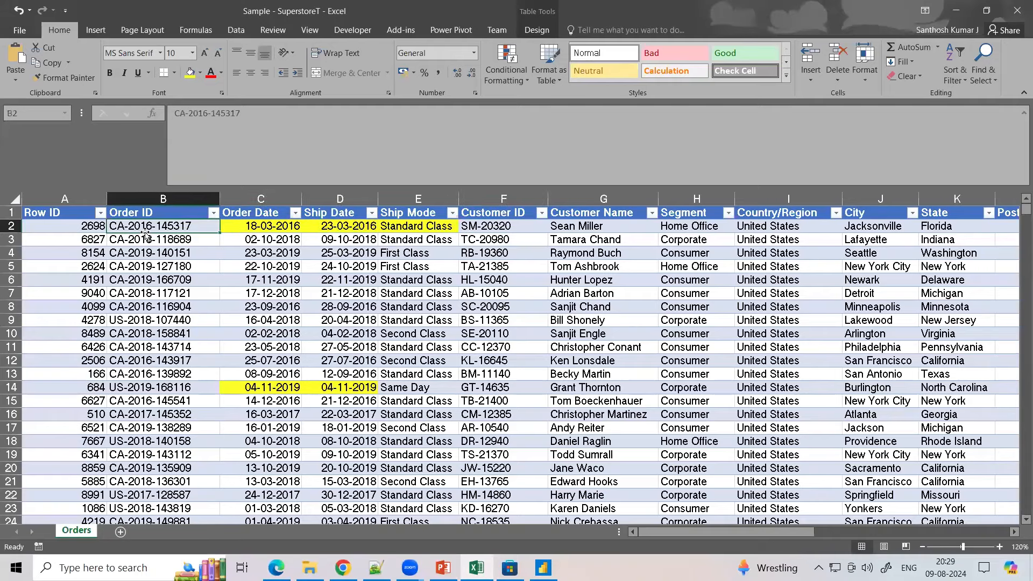
scroll(837, 232, right, 4)
click(838, 232)
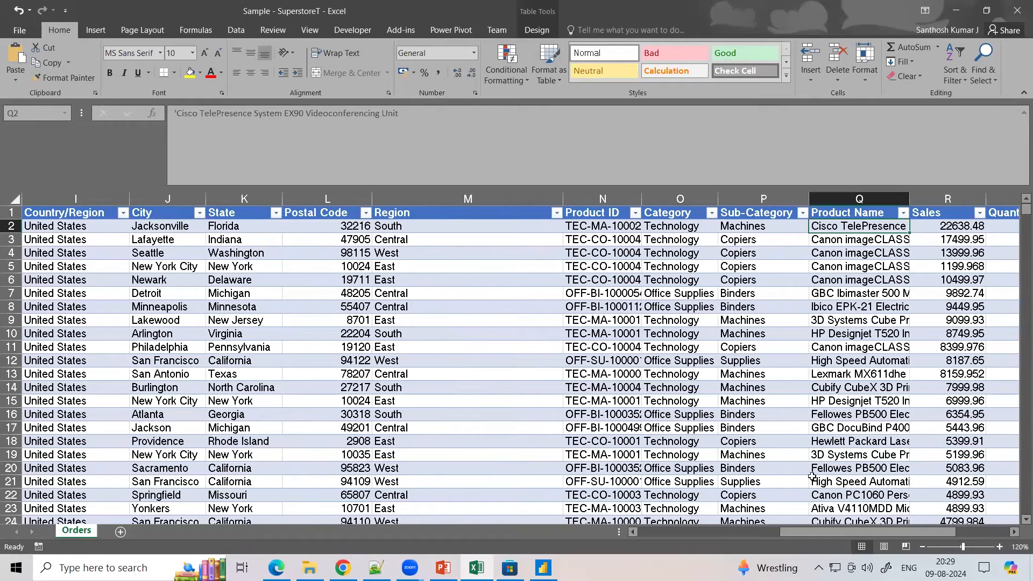
drag(823, 535, 680, 535)
click(172, 225)
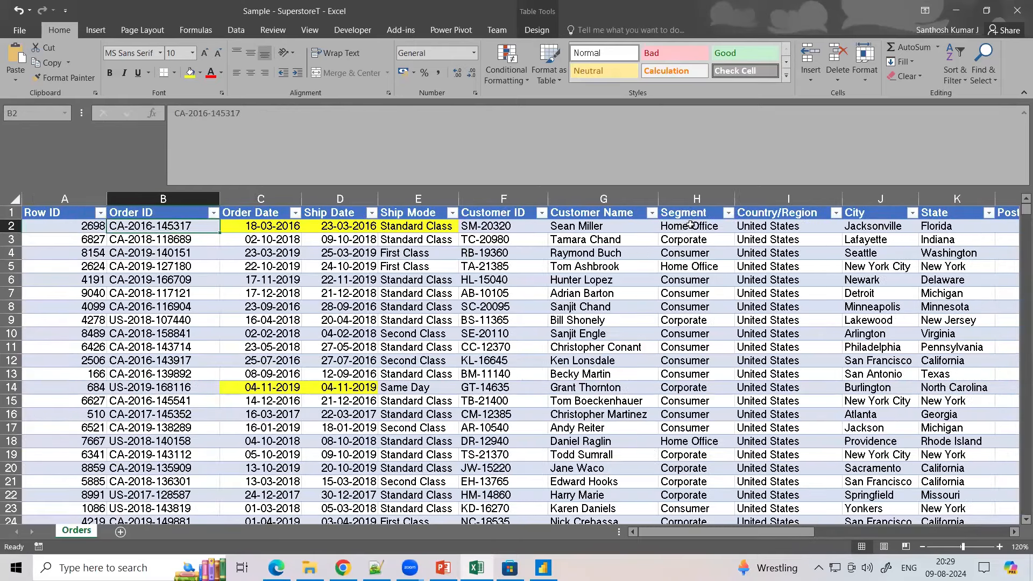
- Review the options in the Segment column's filter, then compare the first record's customer name and segment
click(691, 225)
click(728, 213)
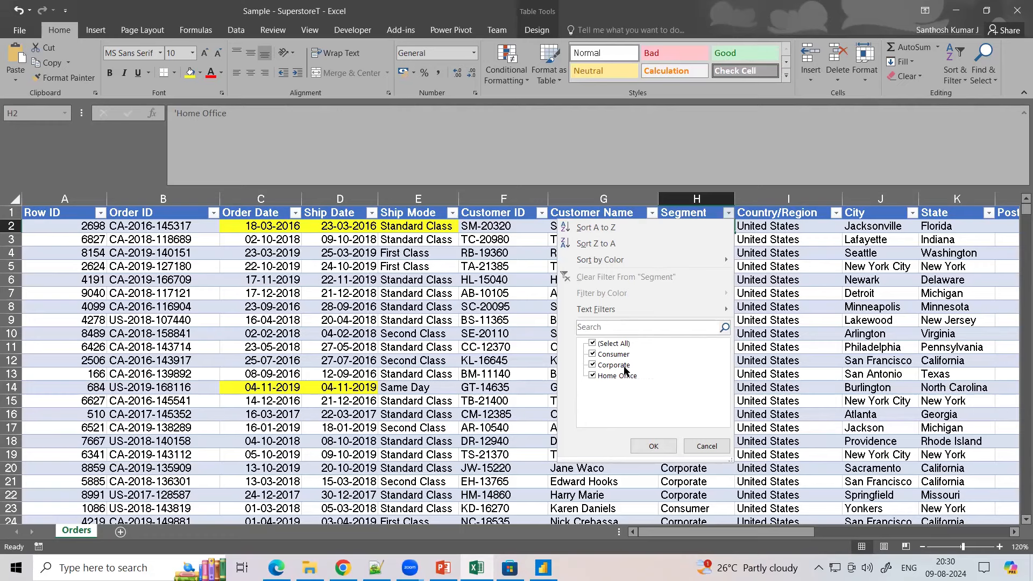
click(654, 446)
click(613, 229)
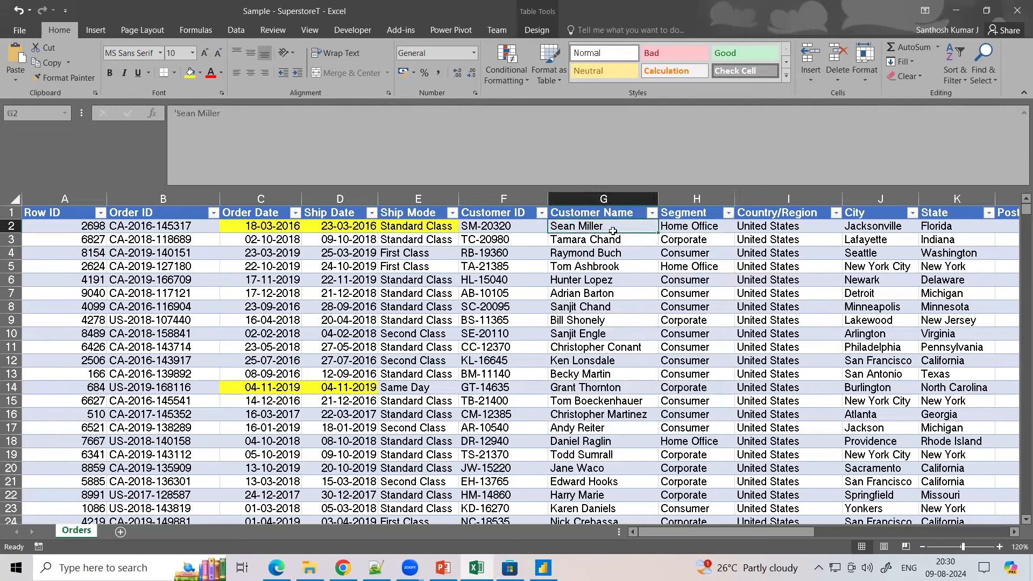
click(665, 229)
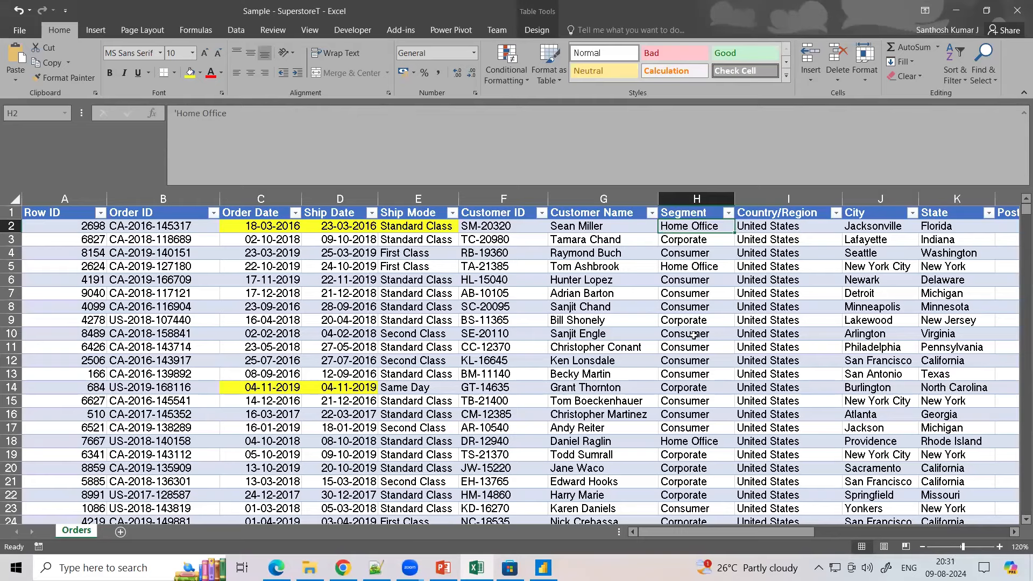
- Fill the location columns from Country/Region through Region (I:M) with yellow
drag(730, 532, 835, 534)
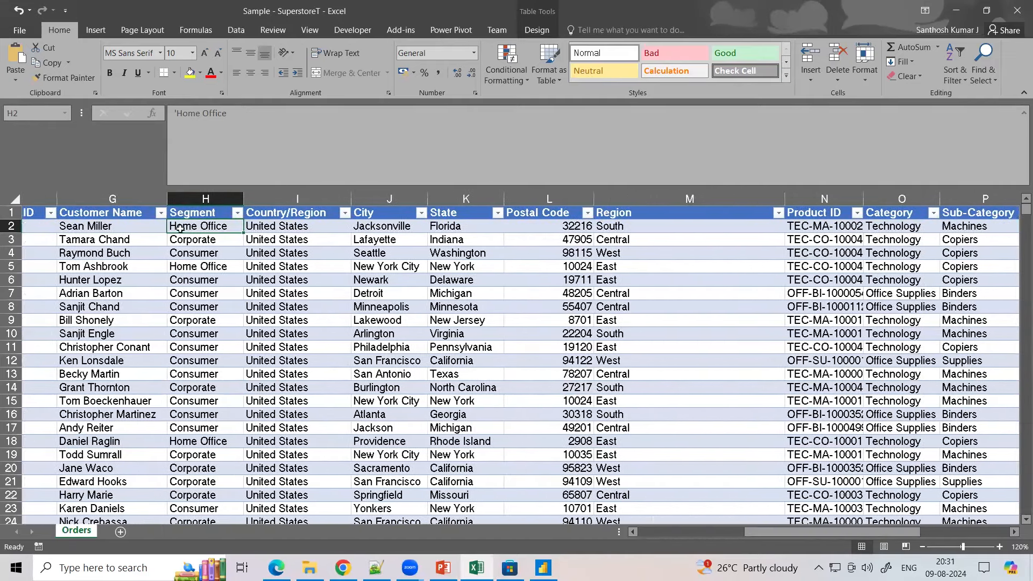
click(178, 199)
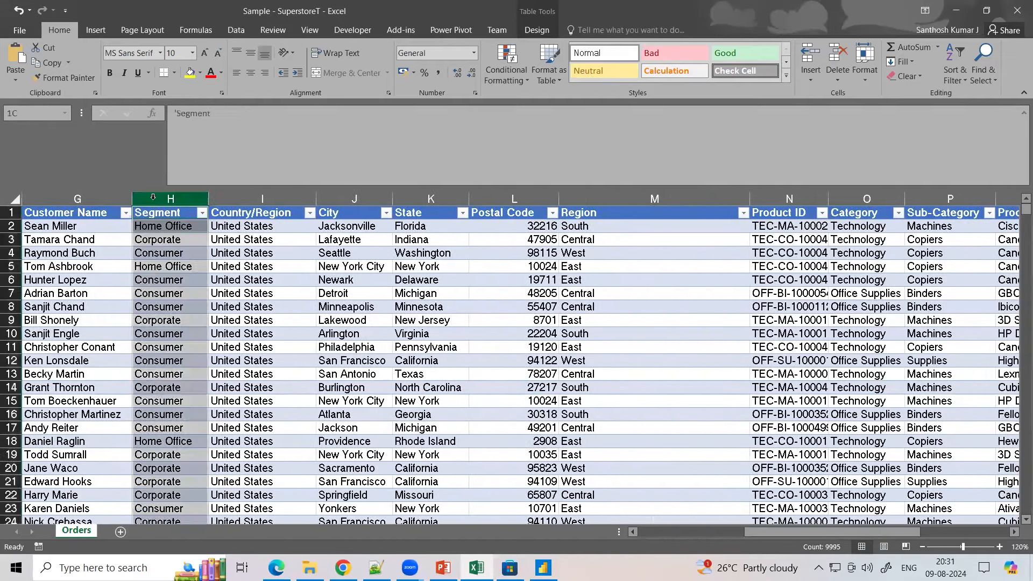
click(226, 199)
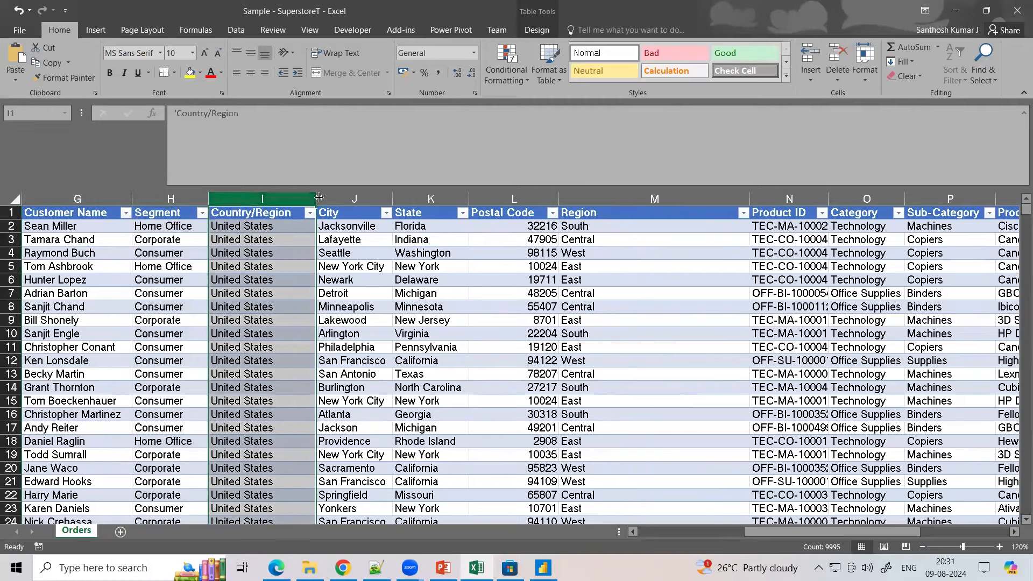
drag(336, 195, 589, 198)
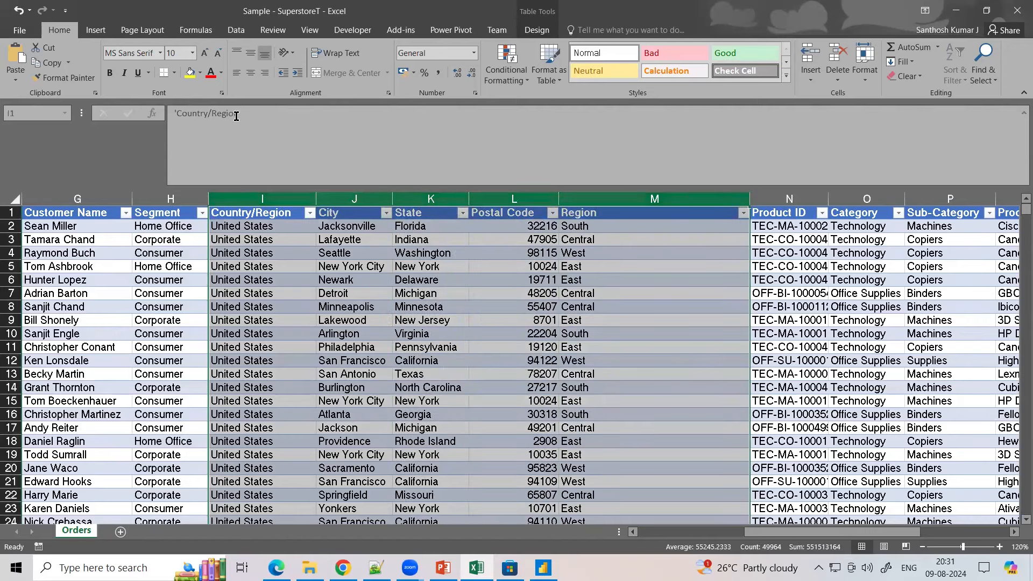
click(290, 254)
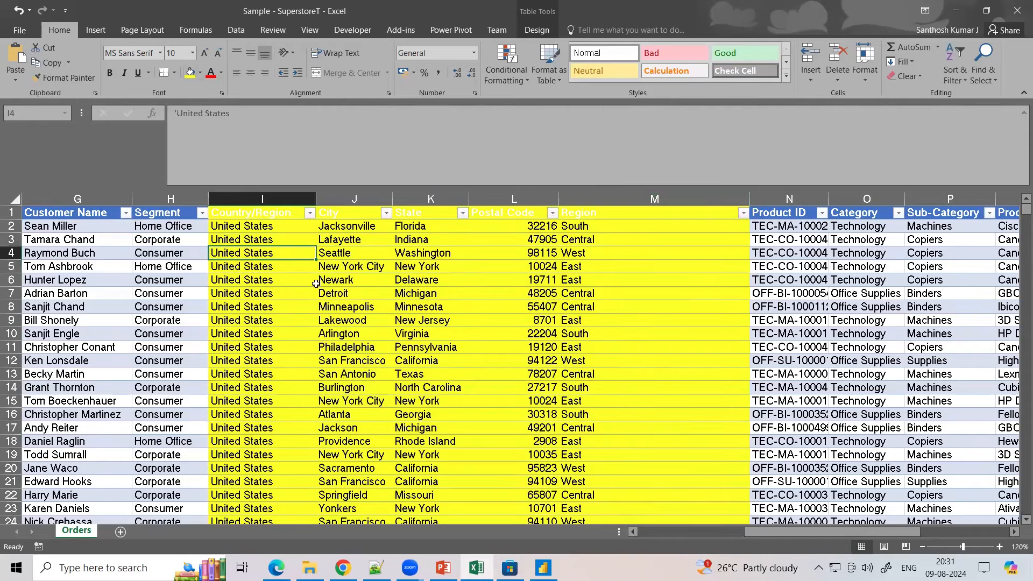
- Examine the first record's country, city, state, postal code and region values
click(263, 228)
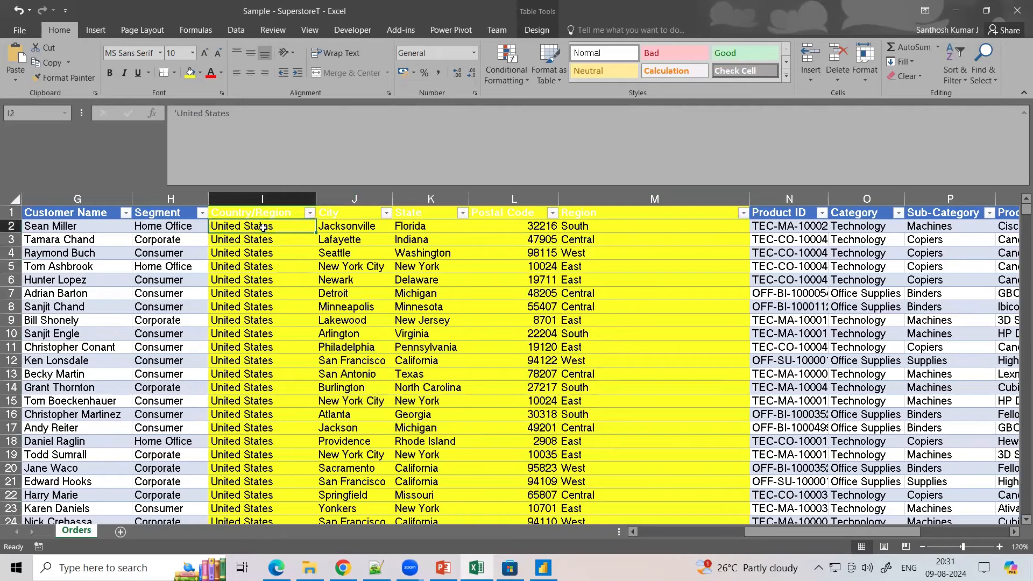
click(331, 228)
click(406, 229)
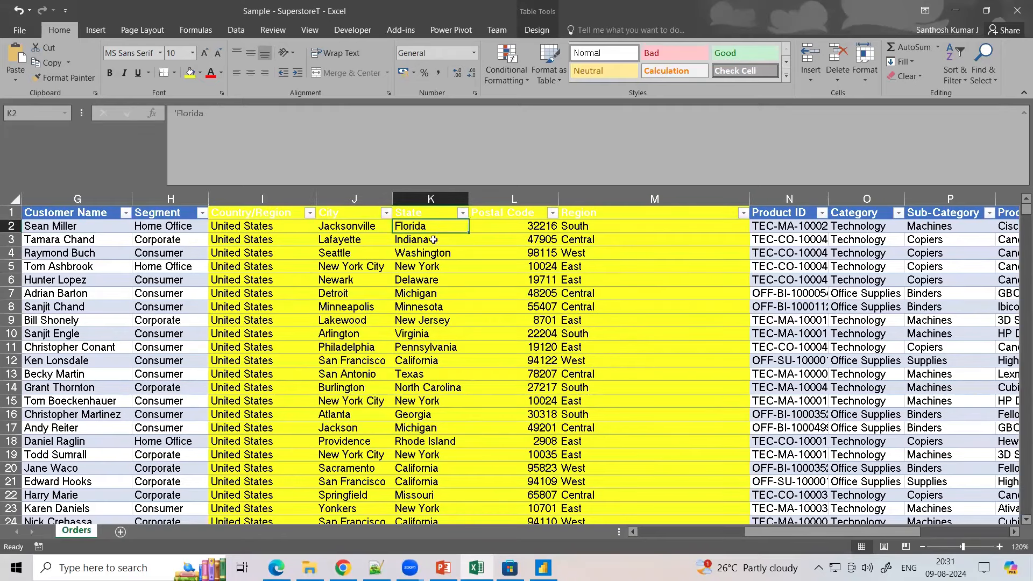
click(520, 228)
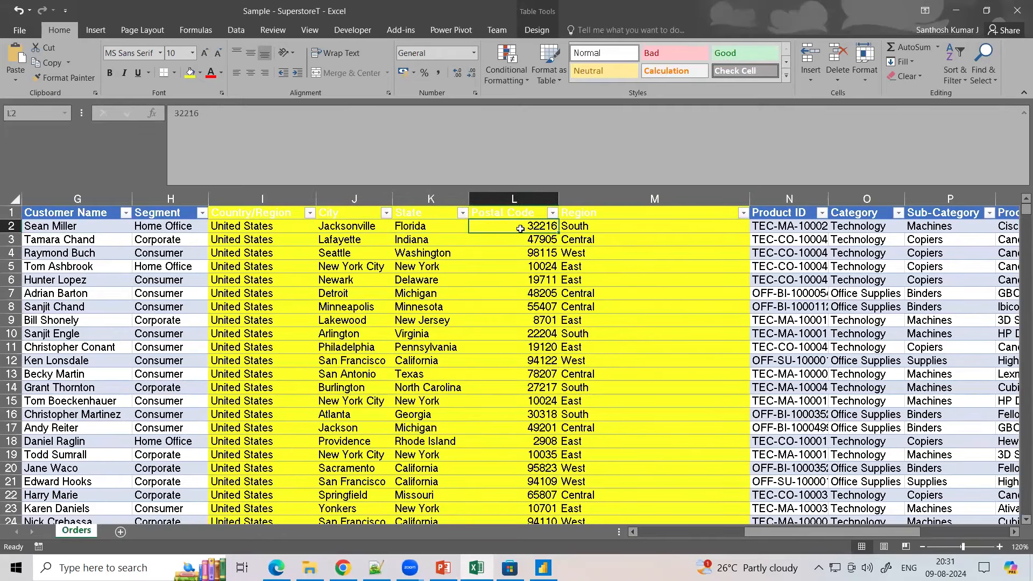
click(575, 224)
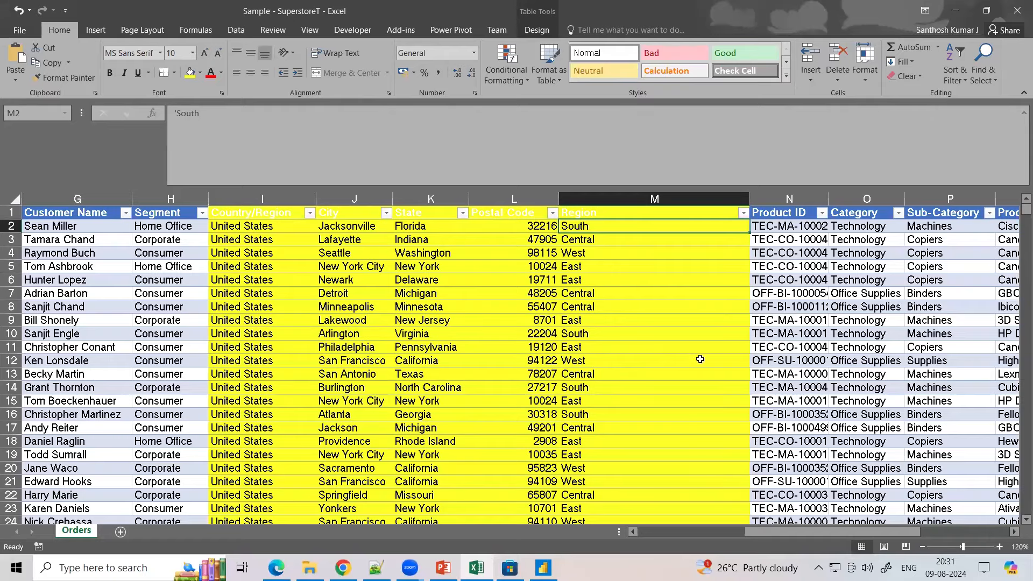
- Narrow the Region column and widen the Product ID, Category, Sub-Category and Product Name columns to fit their contents
drag(818, 532, 880, 532)
scroll(591, 322, right, 2)
drag(378, 199, 358, 189)
double_click(409, 199)
drag(535, 196, 547, 195)
drag(632, 198, 639, 198)
drag(737, 199, 824, 199)
- Examine the first record's product name, sub-category and category values
click(747, 226)
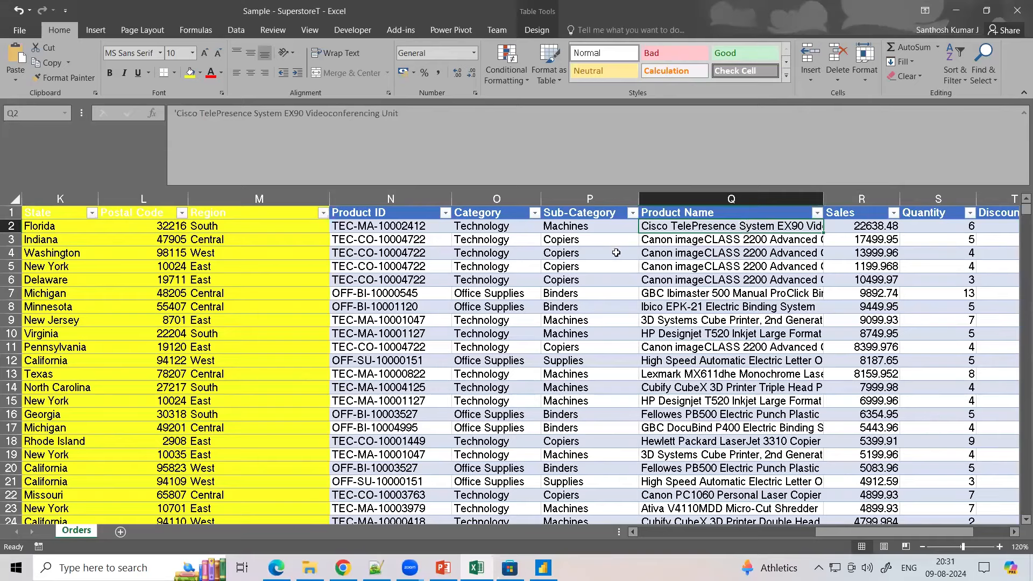
click(677, 255)
click(686, 226)
click(583, 226)
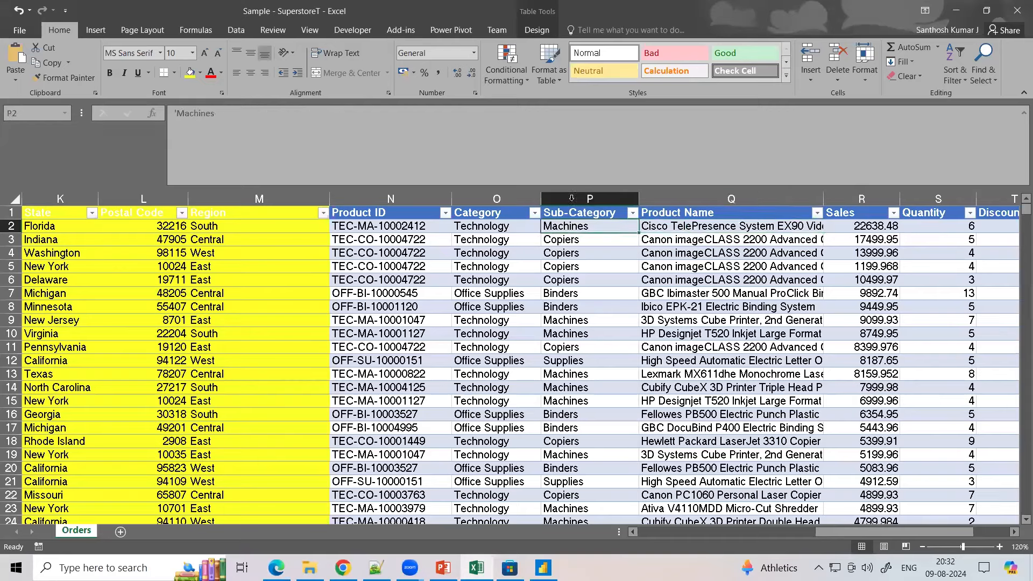
click(482, 224)
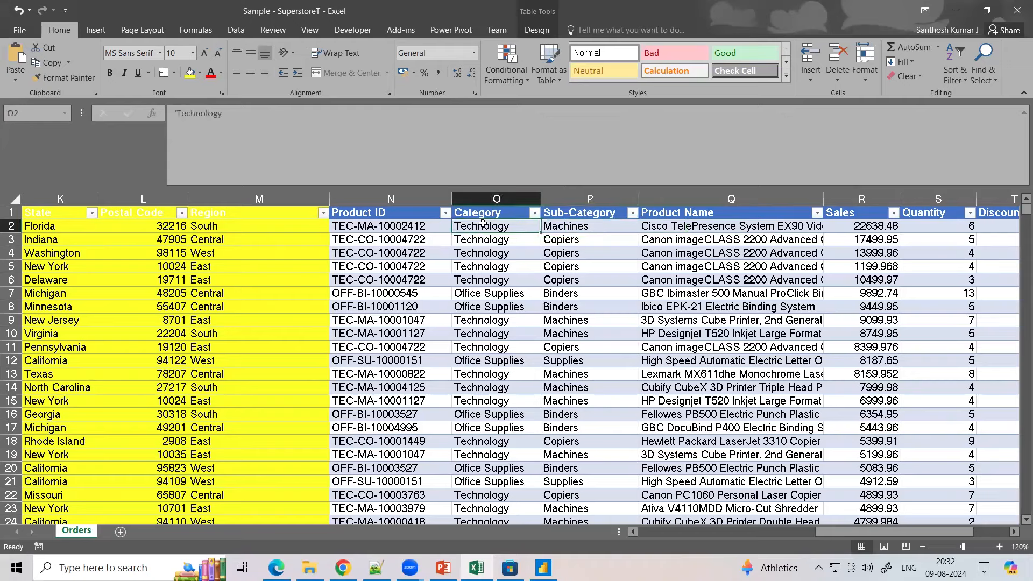
- Switch to the Amazon page in Chrome and search the store for "computers"
click(343, 567)
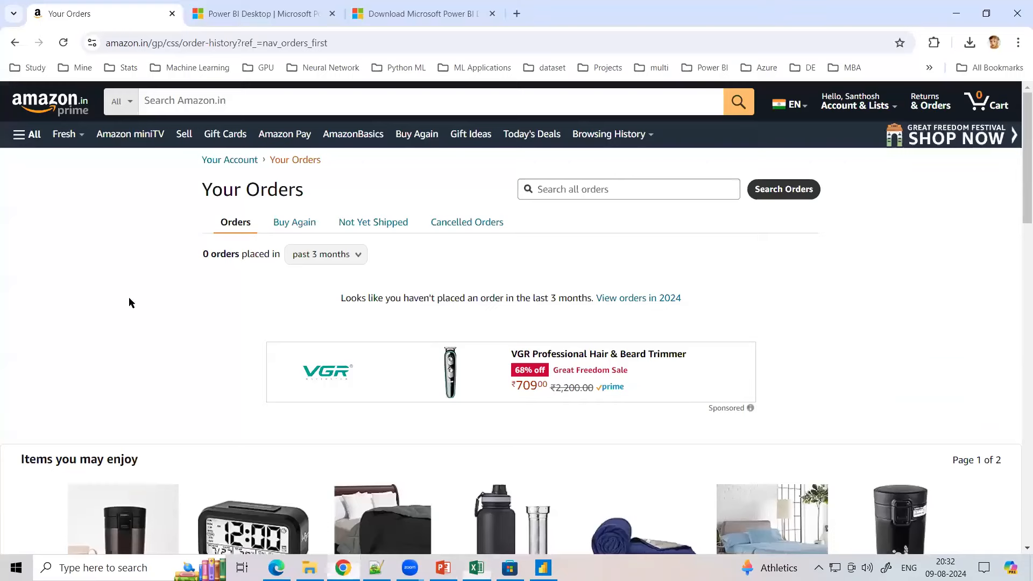
click(277, 105)
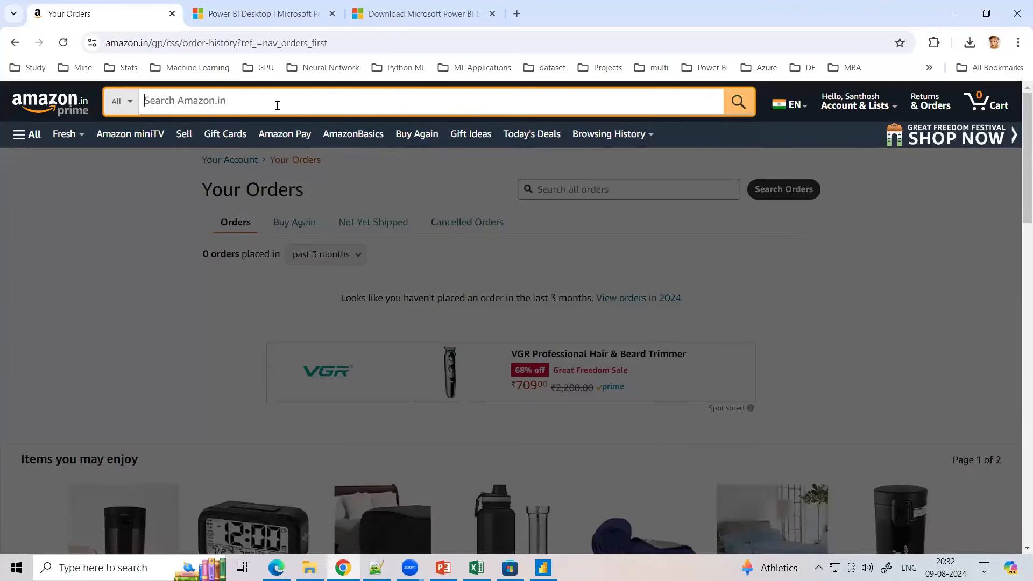
text(cm)
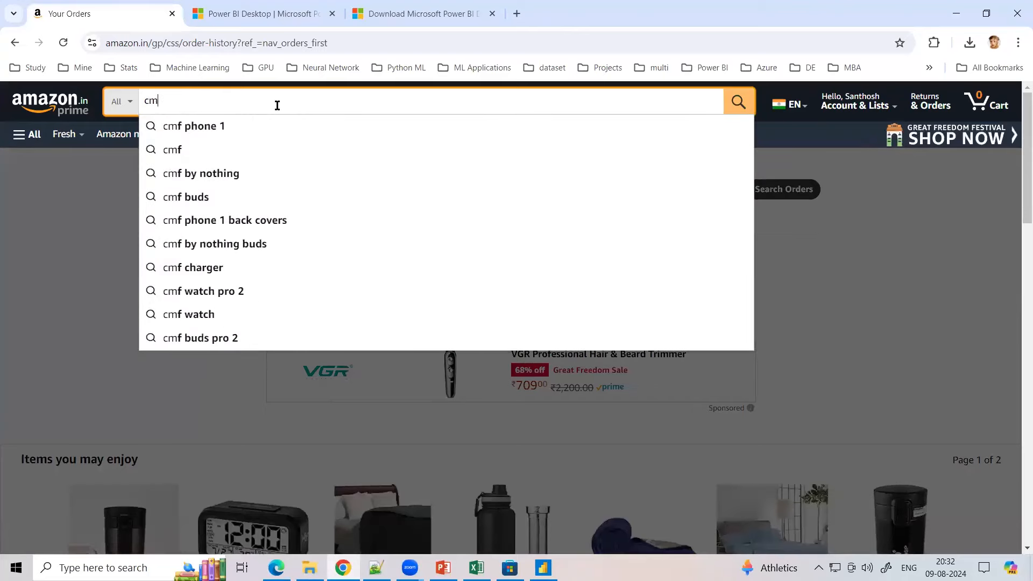
text(omputers)
click(196, 126)
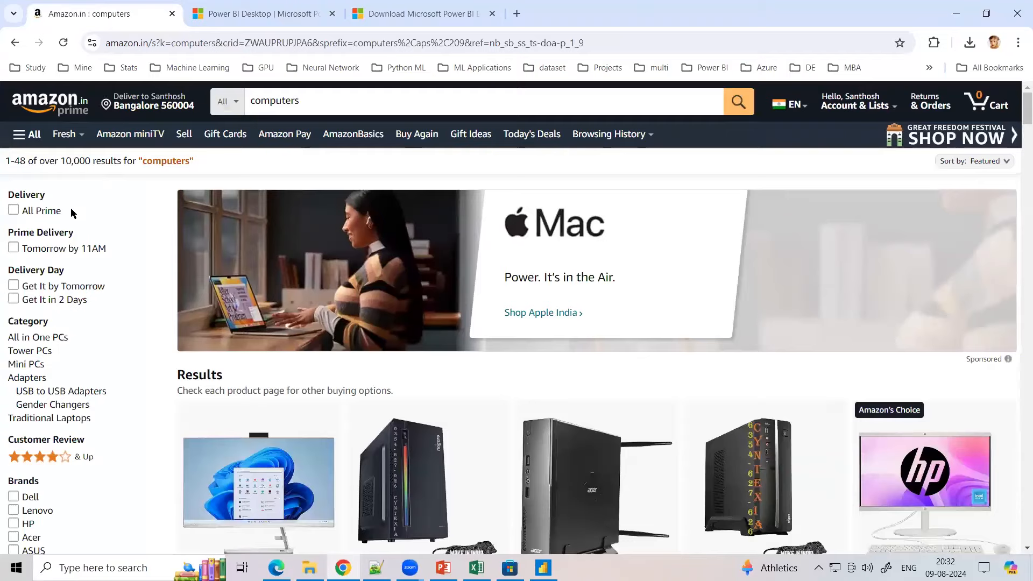
- Narrow the computer search results to the Lenovo brand and the Laptops category
scroll(80, 302, down, 3)
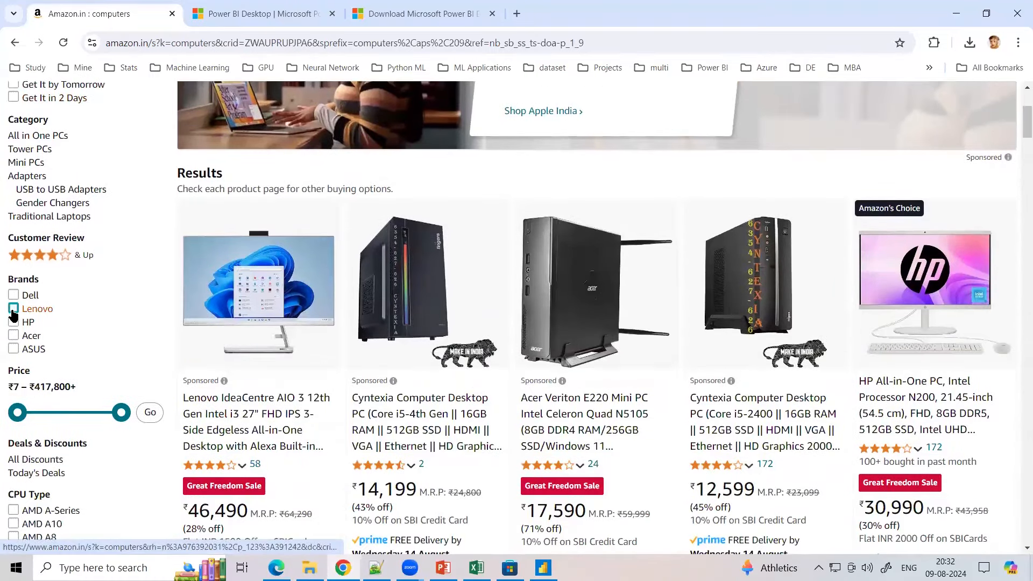
click(14, 309)
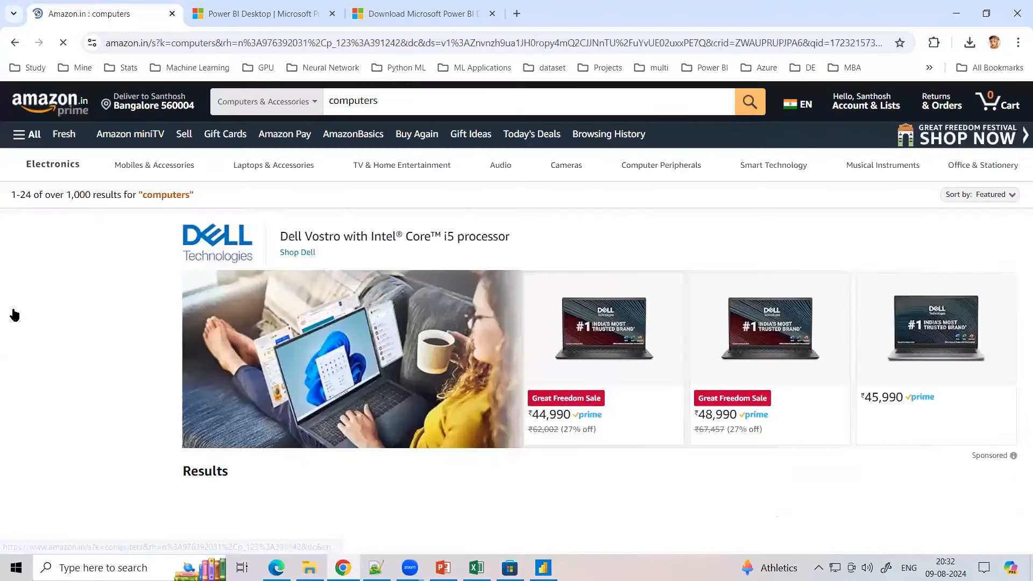
scroll(37, 323, down, 3)
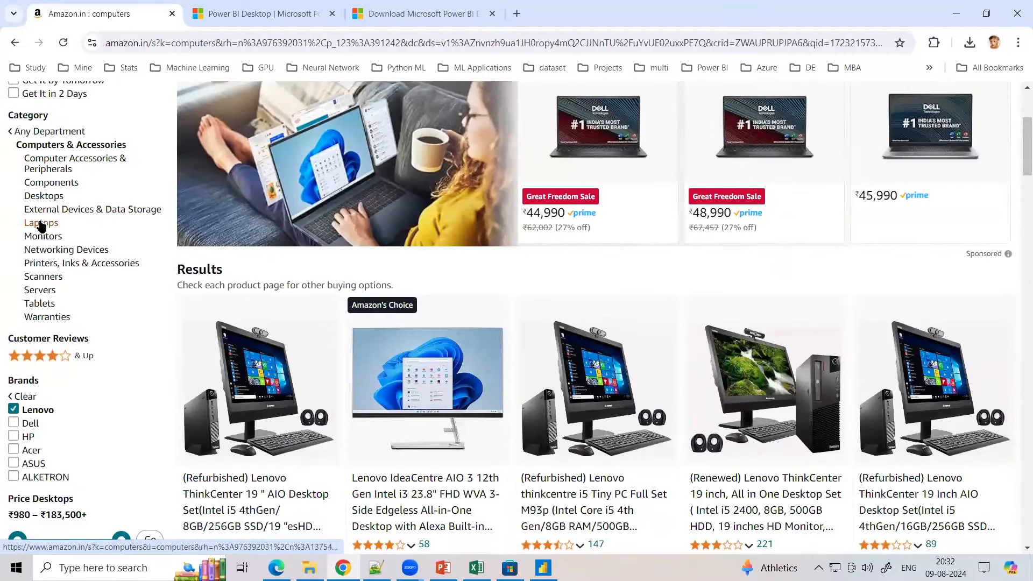
click(42, 224)
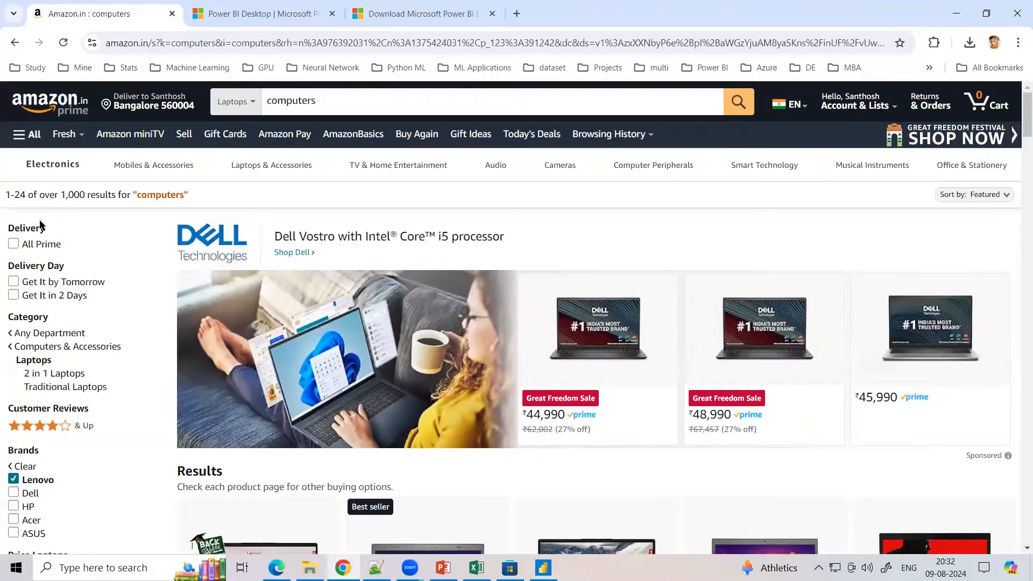
- Open the Lenovo IdeaPad Slim 1 Intel Core Celeron N4020 laptop's product page and highlight its full title
scroll(110, 253, down, 7)
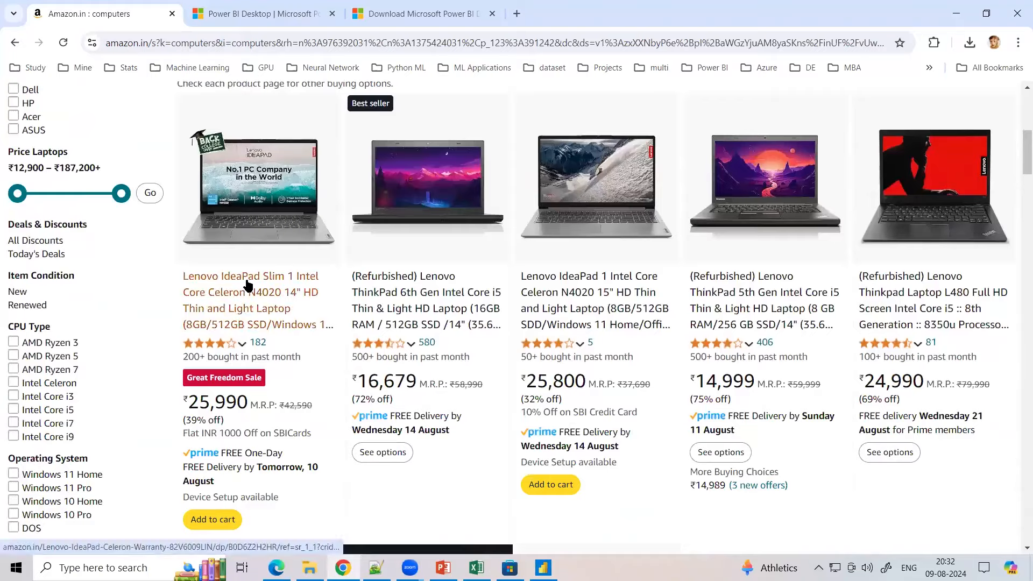
click(247, 284)
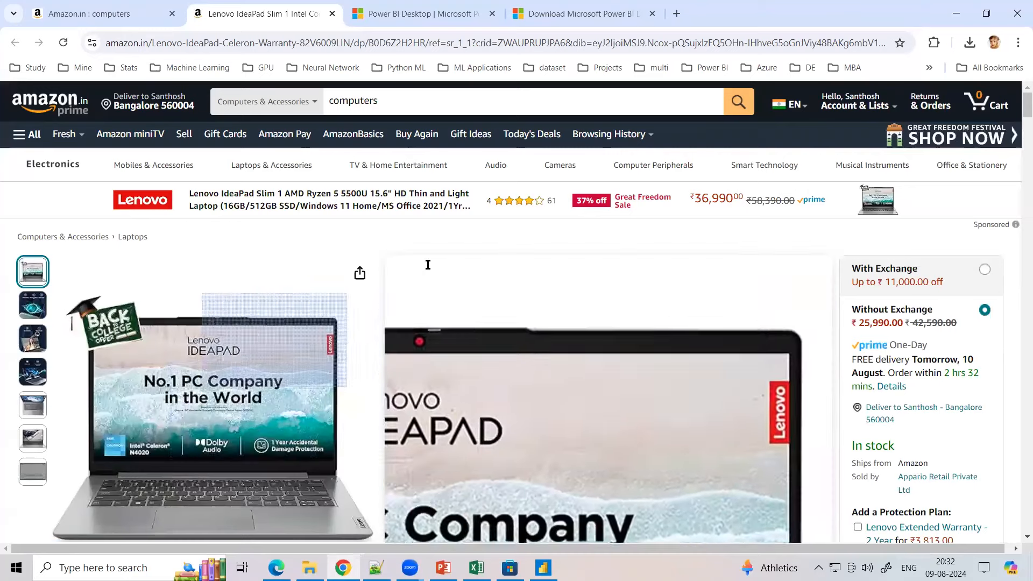
drag(394, 265, 483, 323)
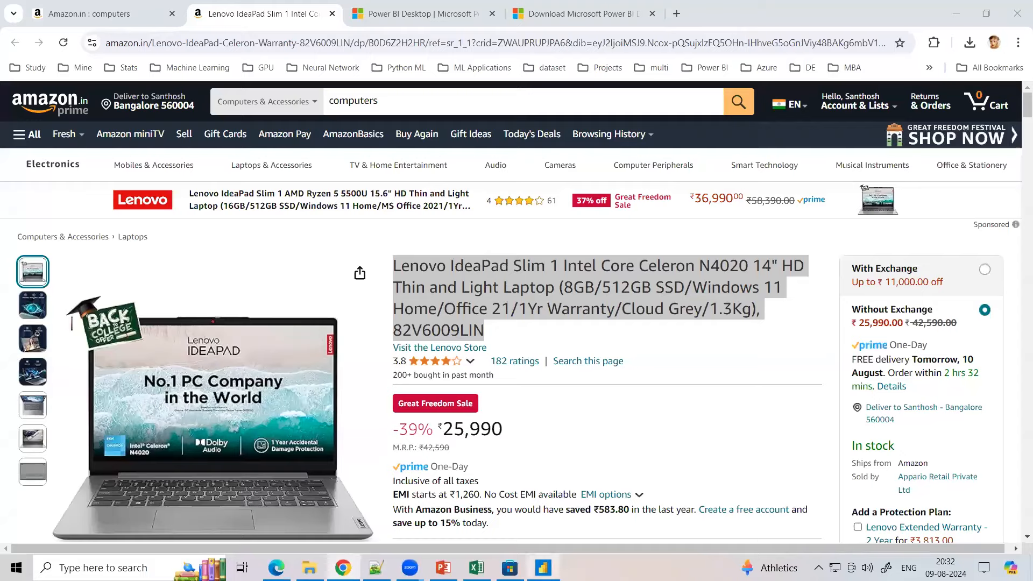
- Switch to the Superstore workbook in Excel and fill the first record's Product Name cell with yellow
click(477, 567)
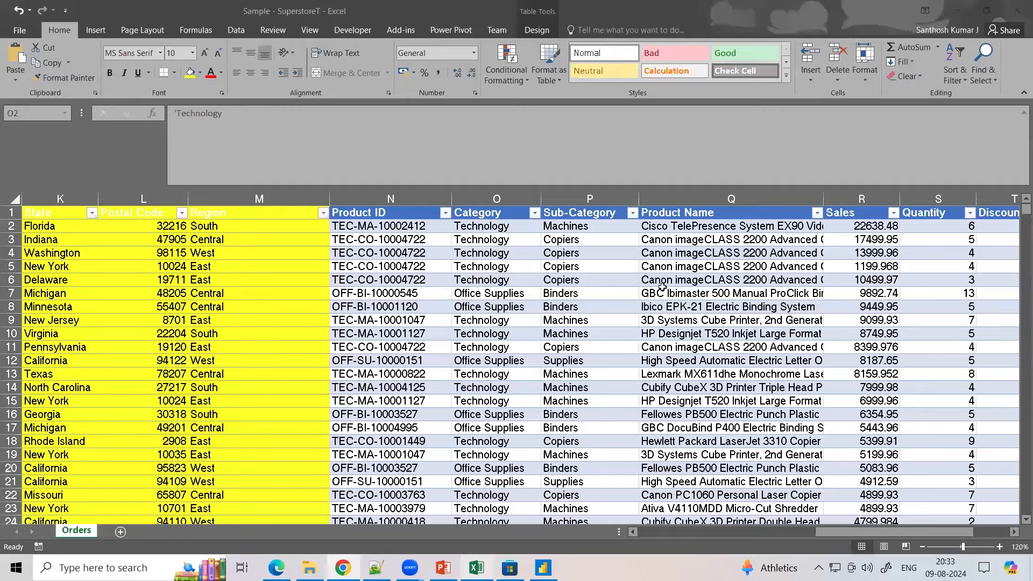
click(687, 229)
click(190, 72)
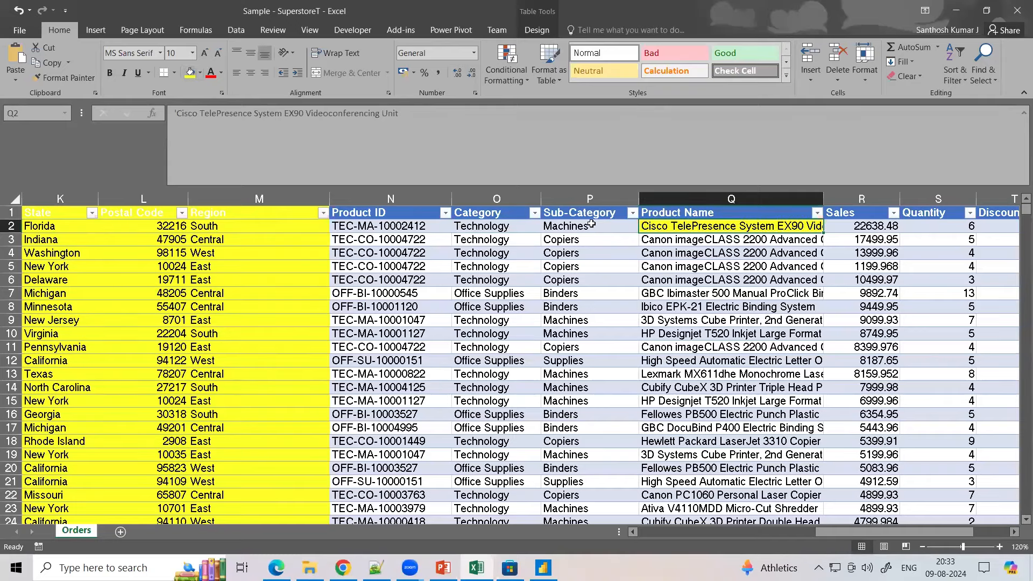
- Switch back to Amazon in Chrome and browse from Electronics through Computers & Accessories to the Components category
key(alt+Tab)
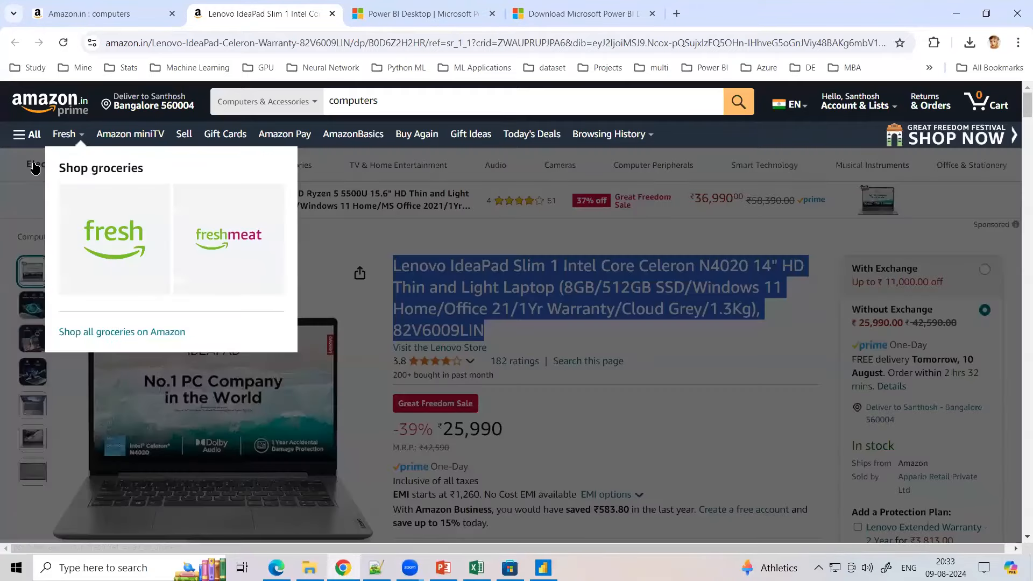
click(34, 164)
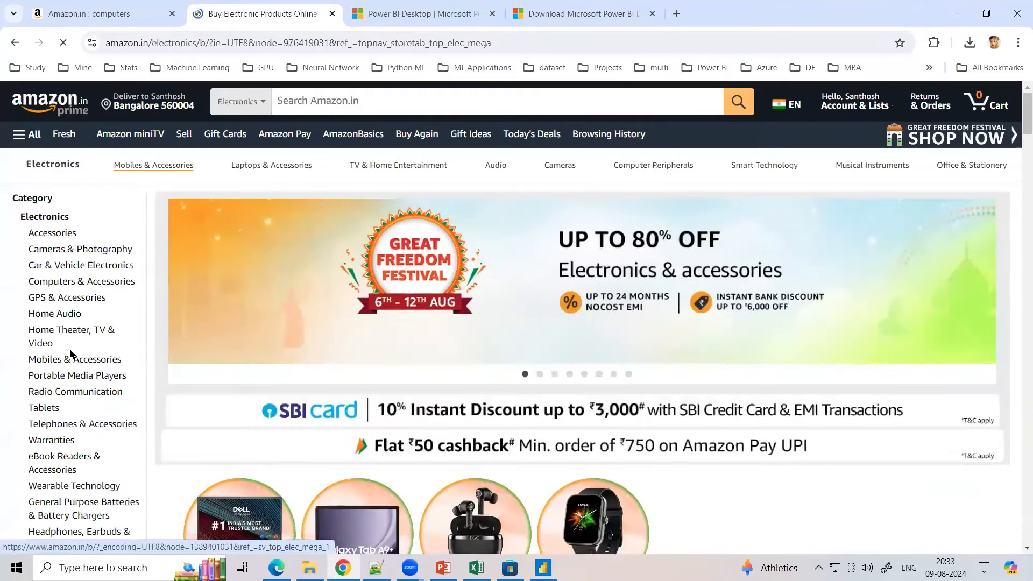
scroll(71, 355, down, 3)
scroll(71, 355, up, 3)
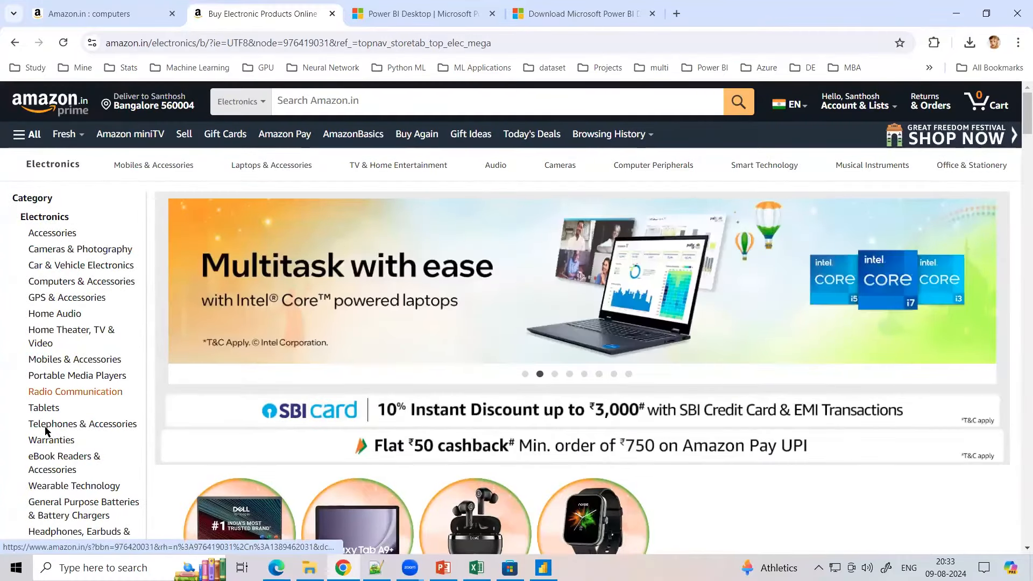
click(54, 289)
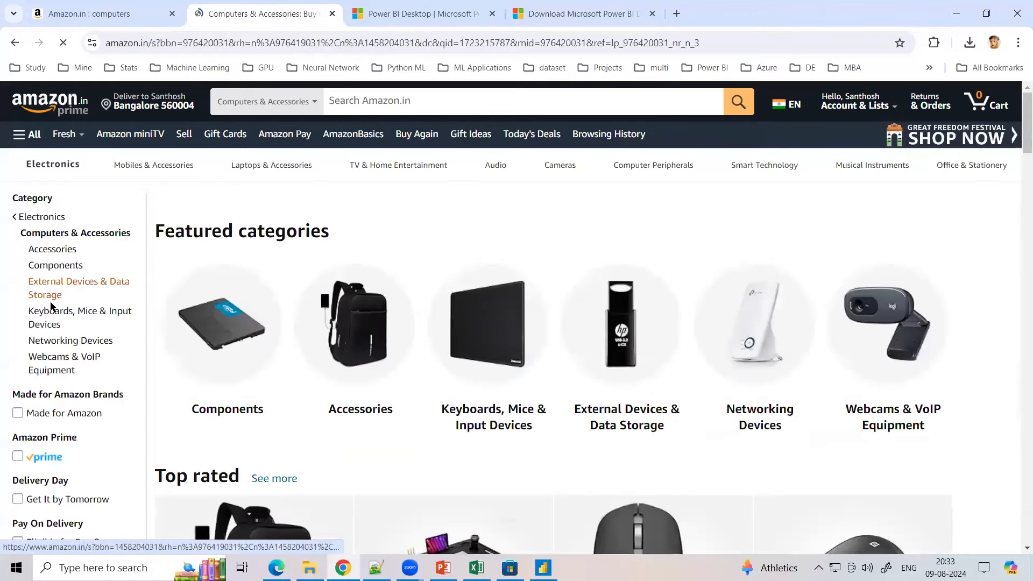
click(55, 267)
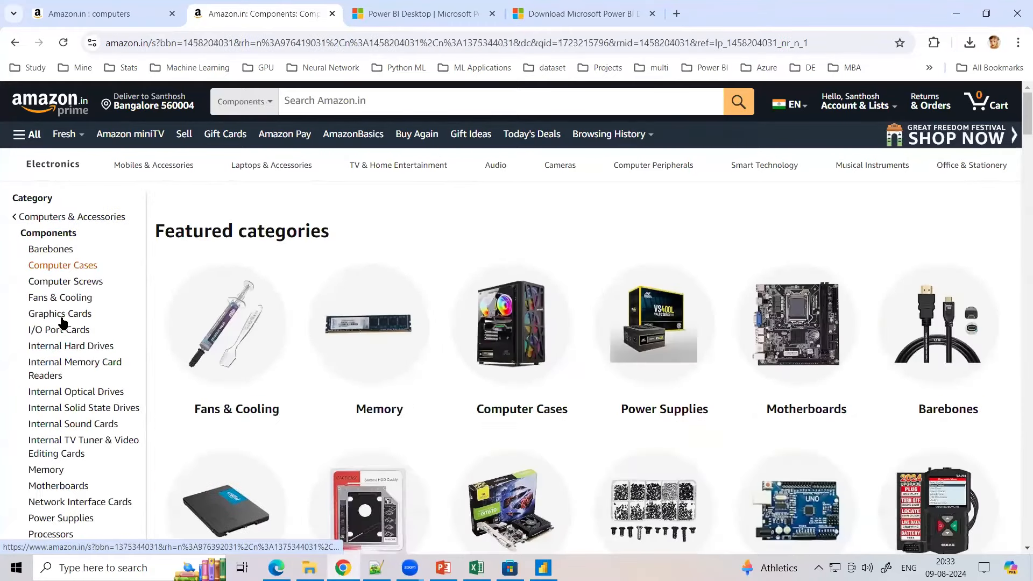
- Review the Components subcategories, return to Computers & Accessories and highlight the Category heading
scroll(60, 339, down, 4)
scroll(56, 358, up, 4)
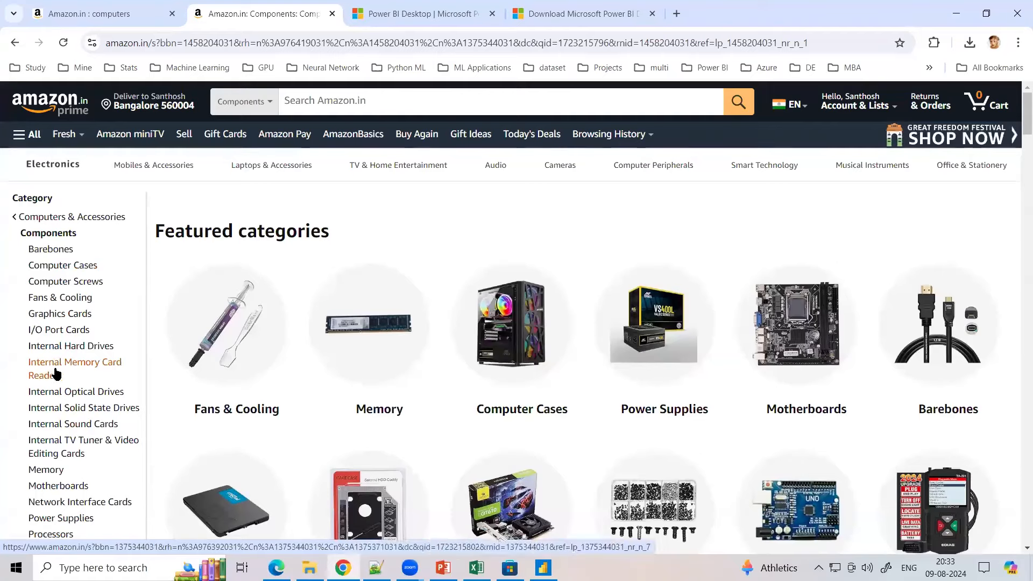
click(46, 218)
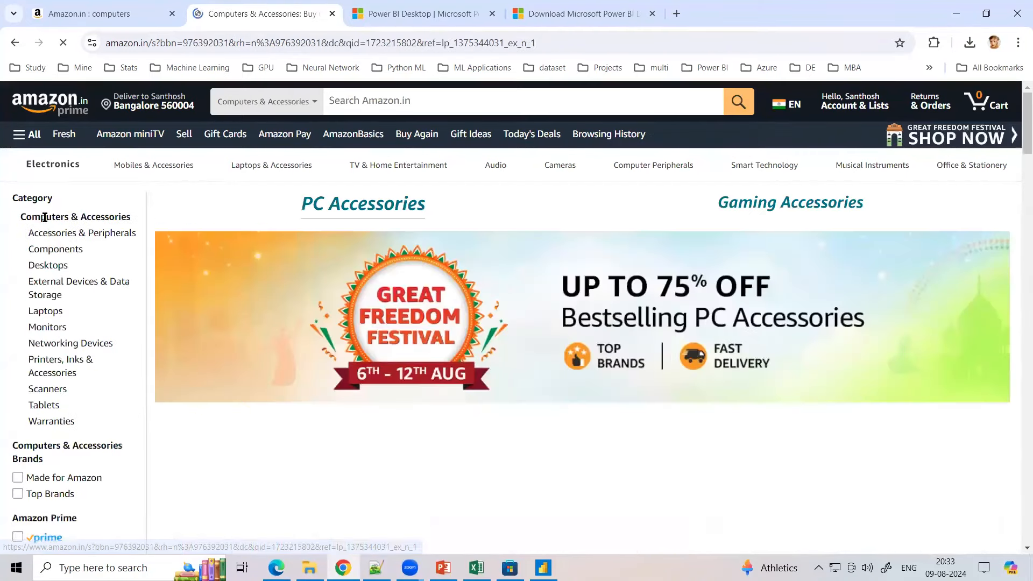
double_click(26, 197)
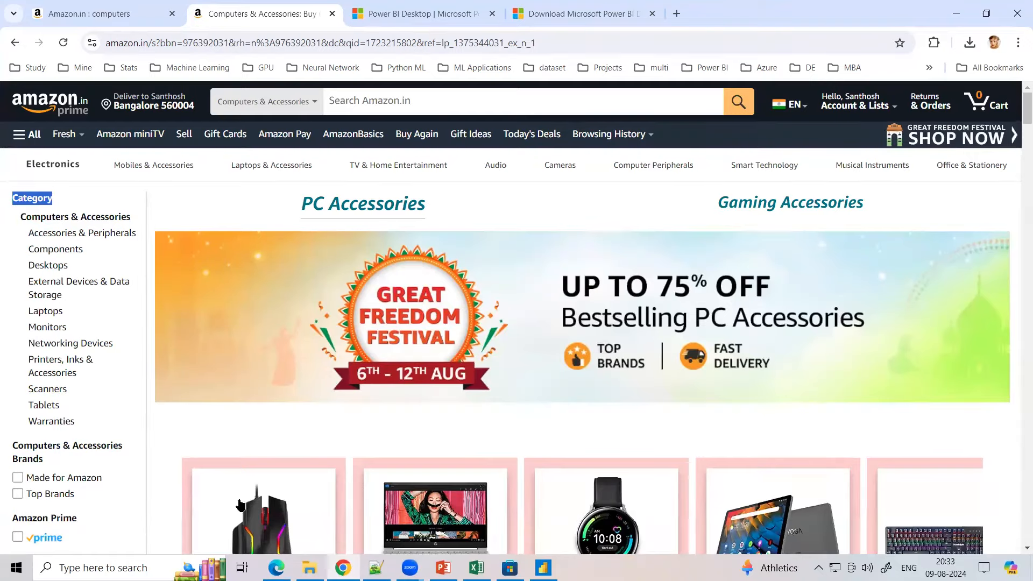
- Switch to the Superstore workbook in Excel and fill the first record's Sub-Category and Category cells with yellow
click(477, 568)
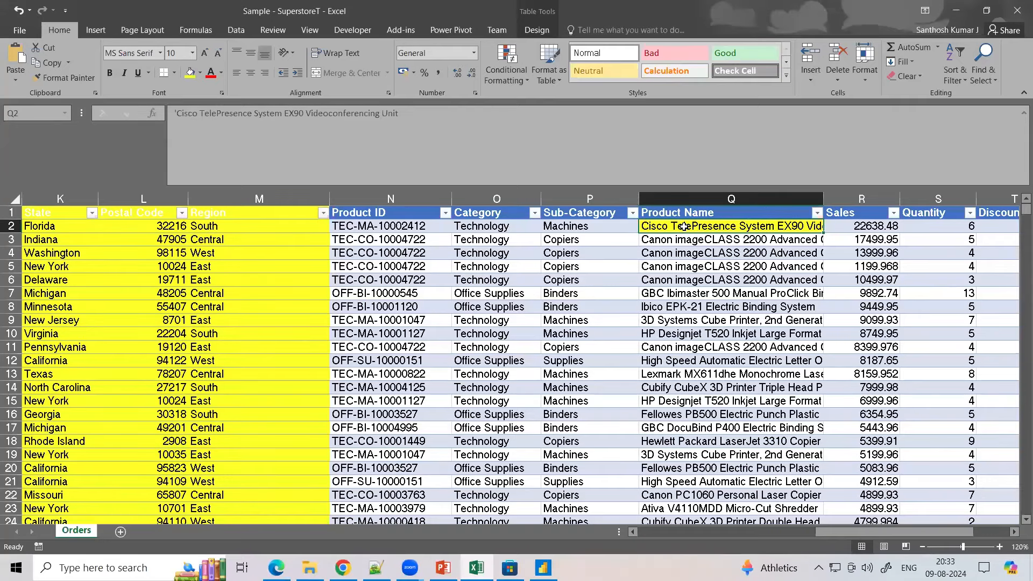
click(596, 231)
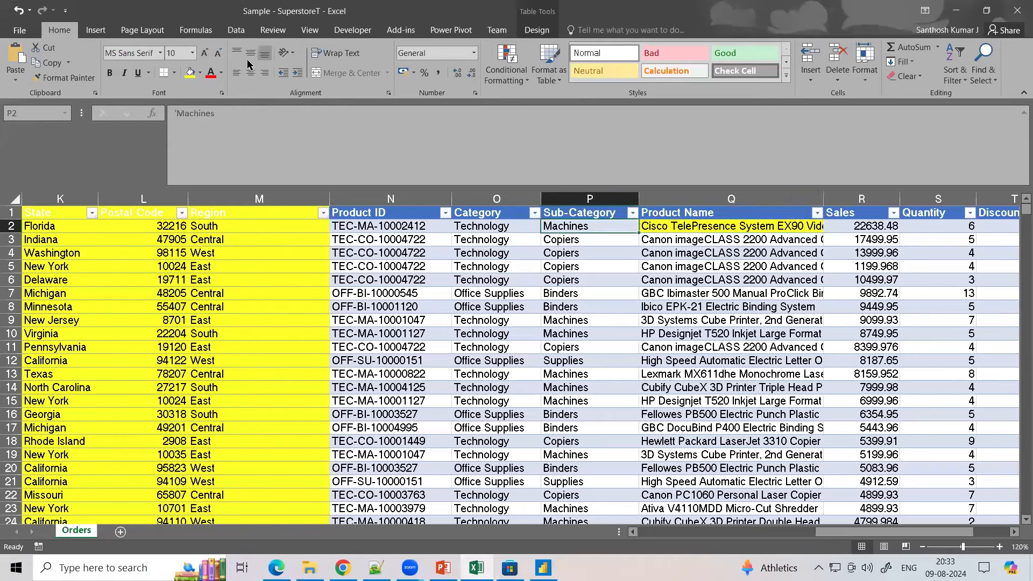
click(190, 73)
click(506, 230)
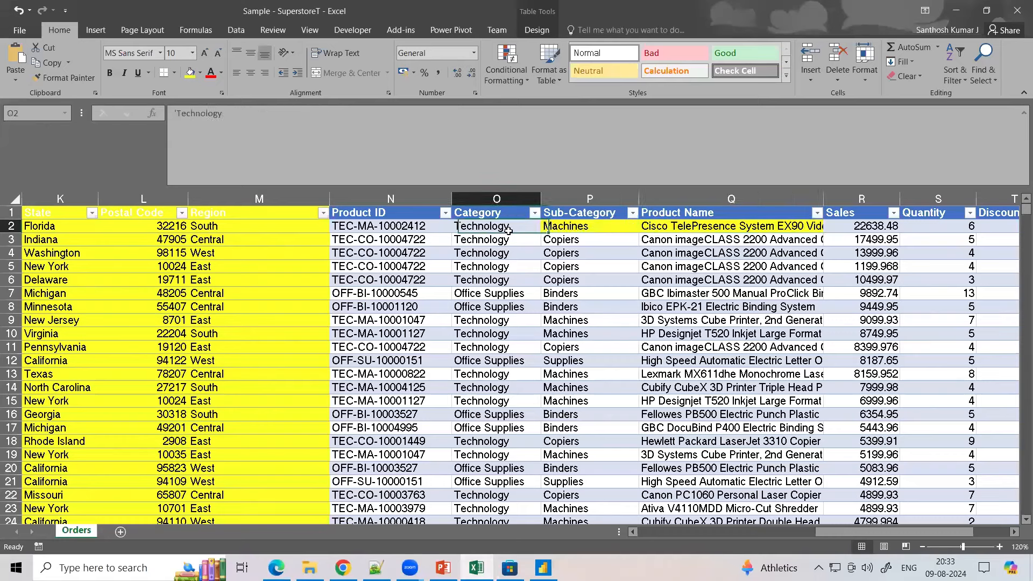
click(191, 74)
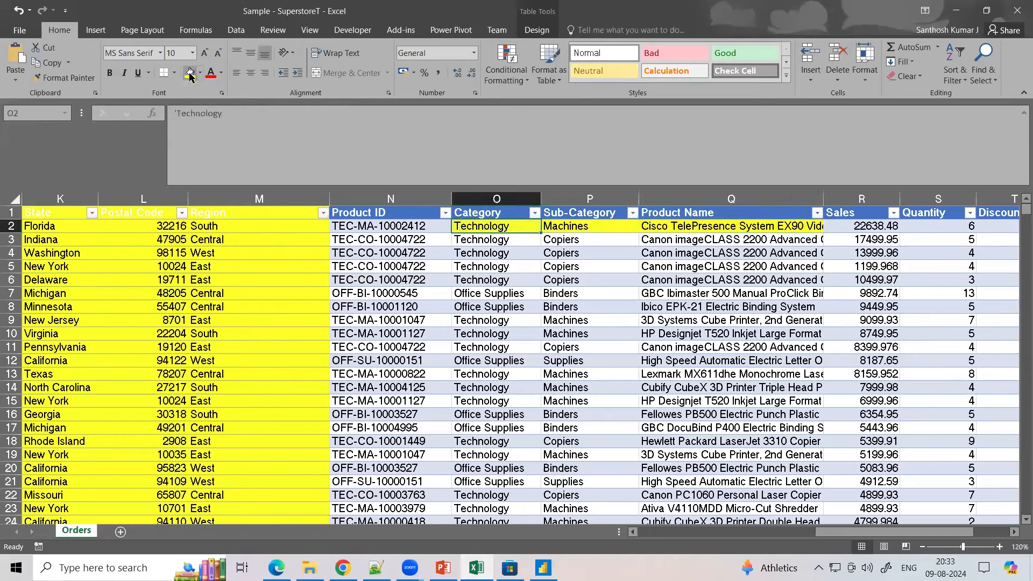
- Filter the Category column to show only Technology records
click(534, 213)
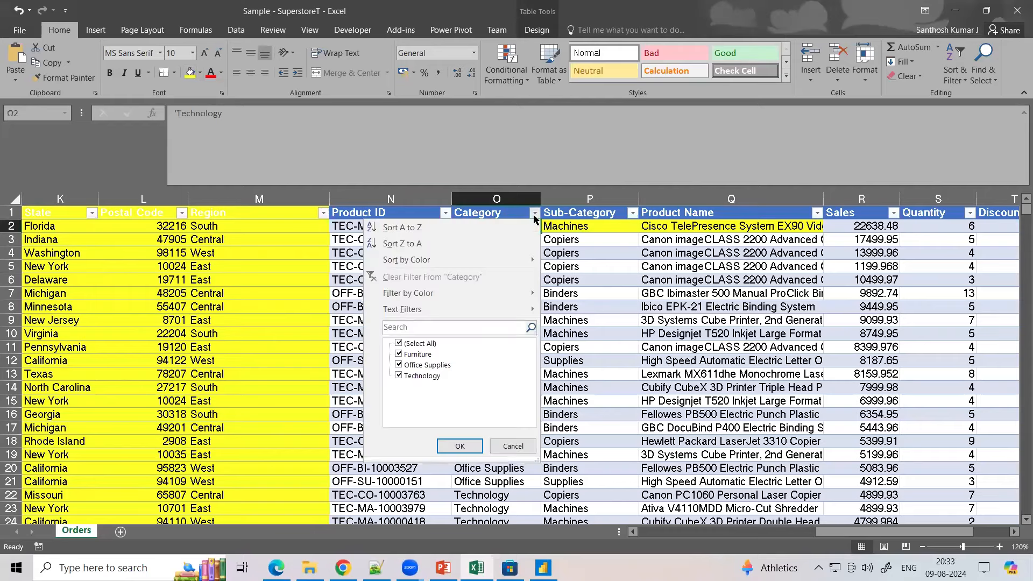
click(398, 344)
click(399, 375)
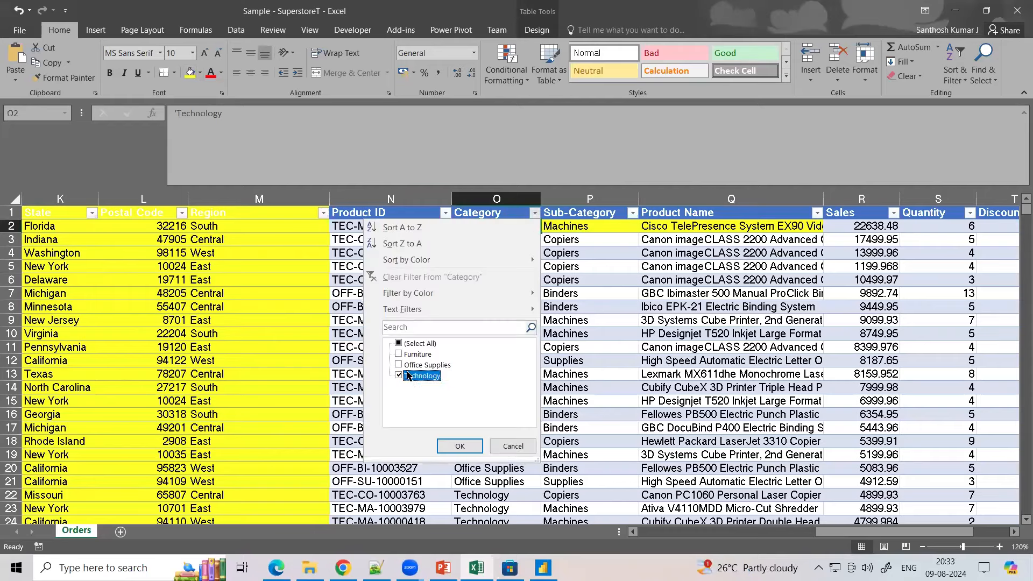
click(460, 446)
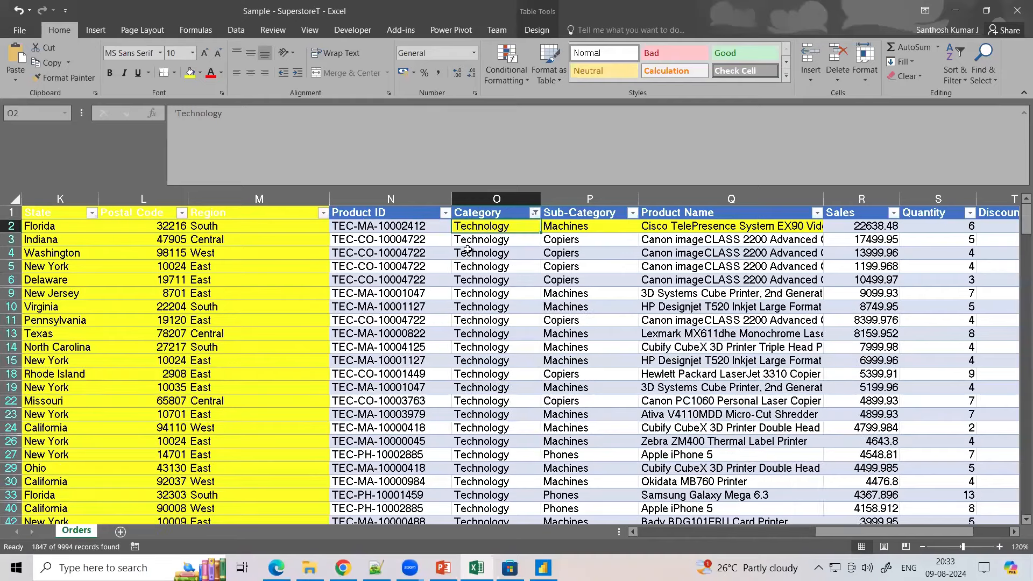
- Filter the Sub-Category column to show only Phones within the Technology records
click(632, 212)
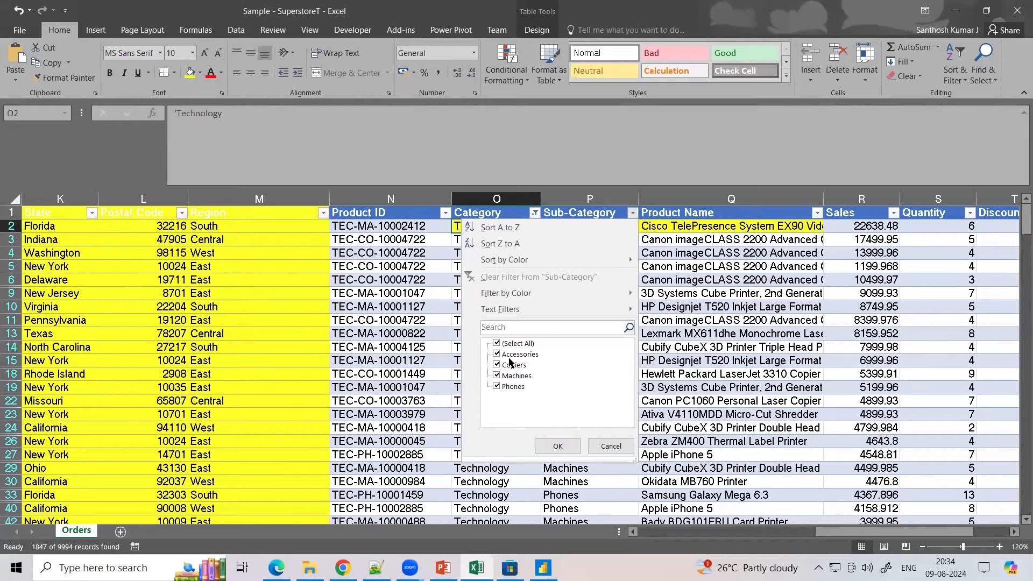
click(496, 343)
click(496, 386)
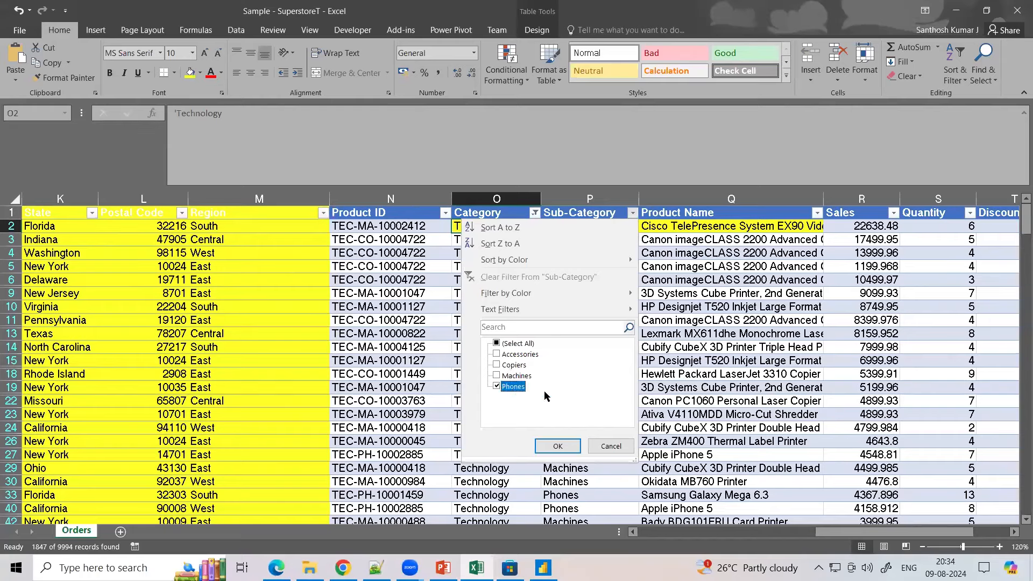
click(558, 446)
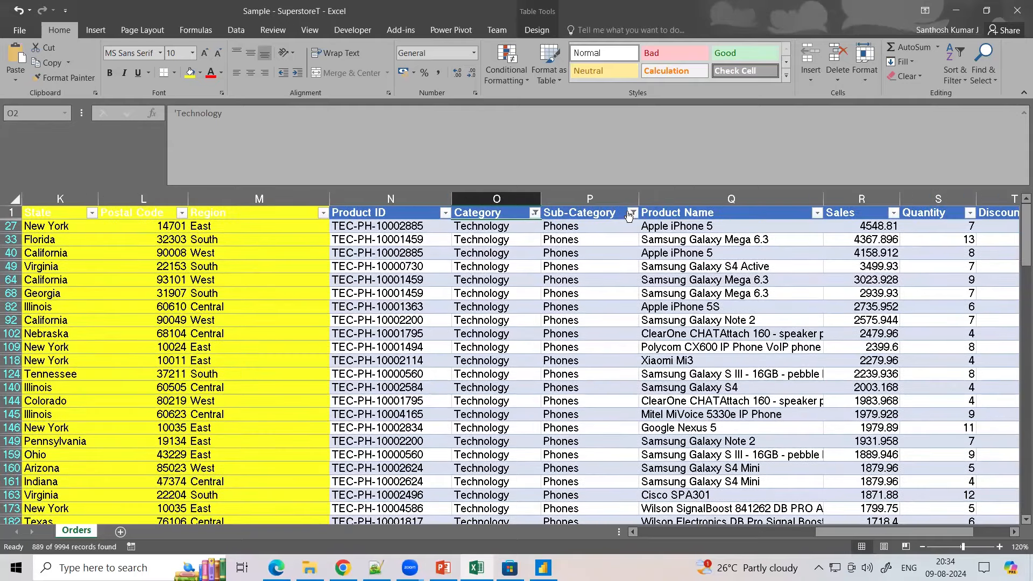
- Switch the Sub-Category filter to Accessories only and check several of the listed product names
click(633, 213)
click(497, 386)
click(497, 354)
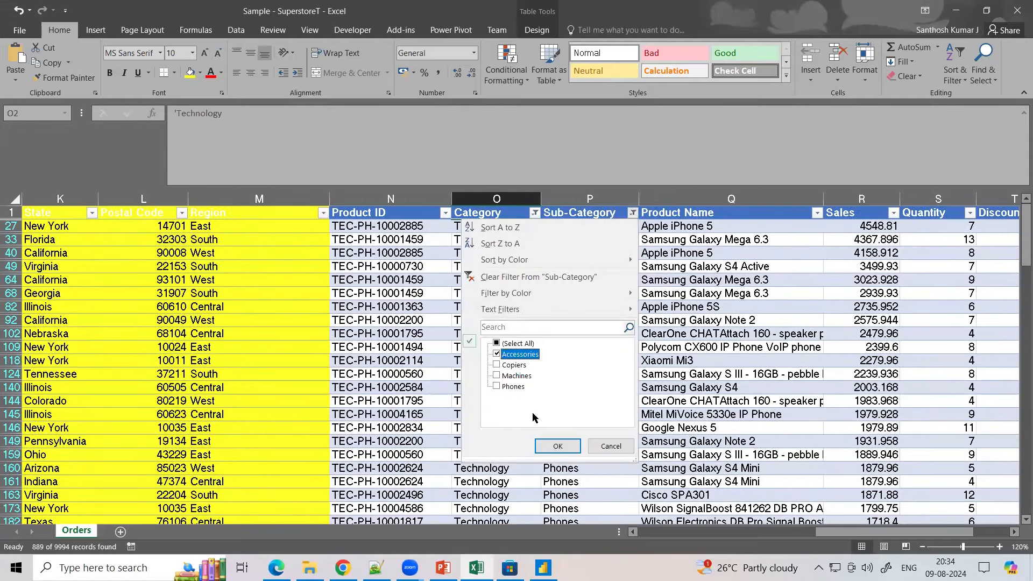
click(554, 445)
click(704, 227)
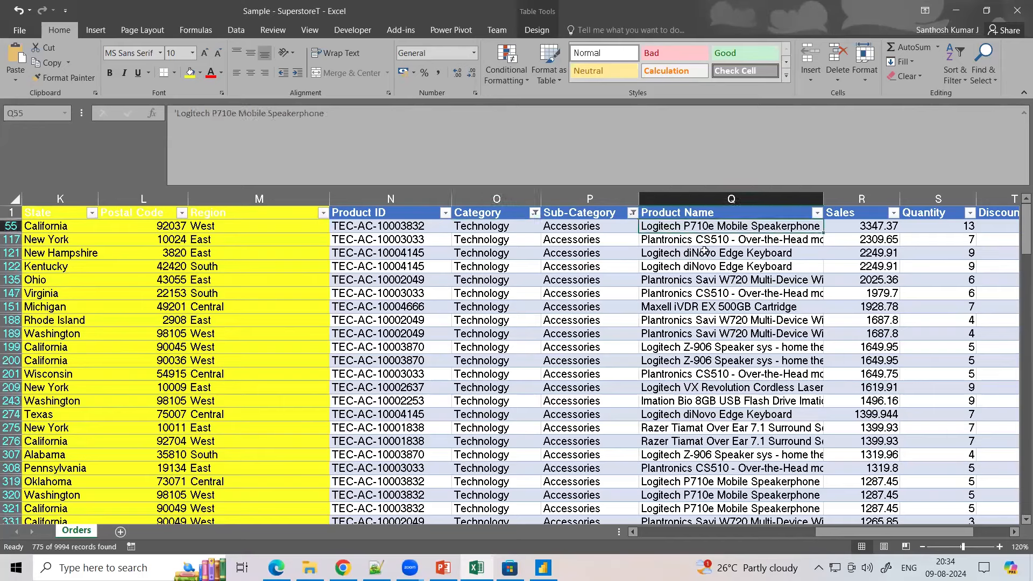
click(704, 252)
click(709, 280)
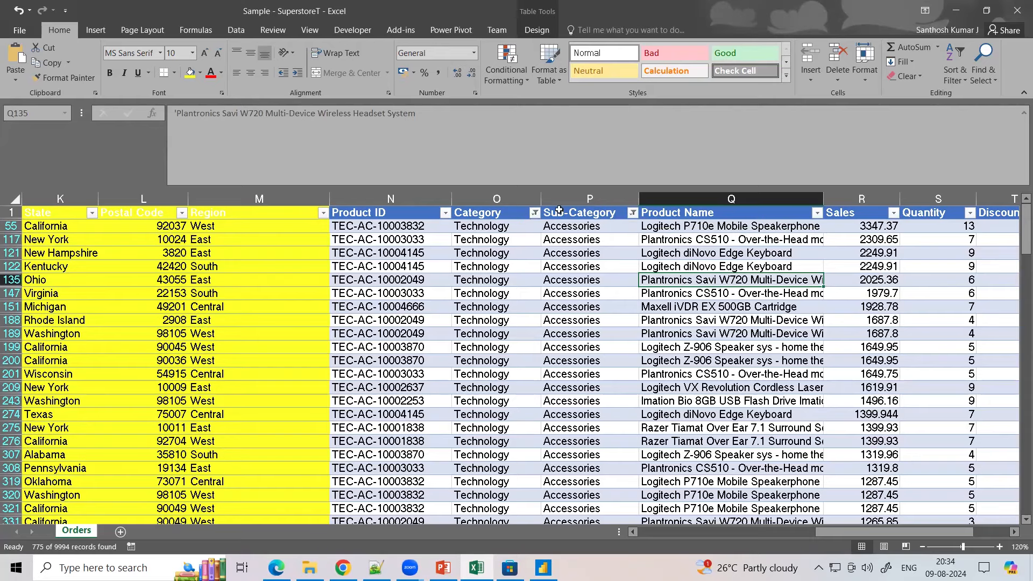
- Restore all sub-categories and change the Category filter to show only Furniture records
click(633, 212)
click(496, 355)
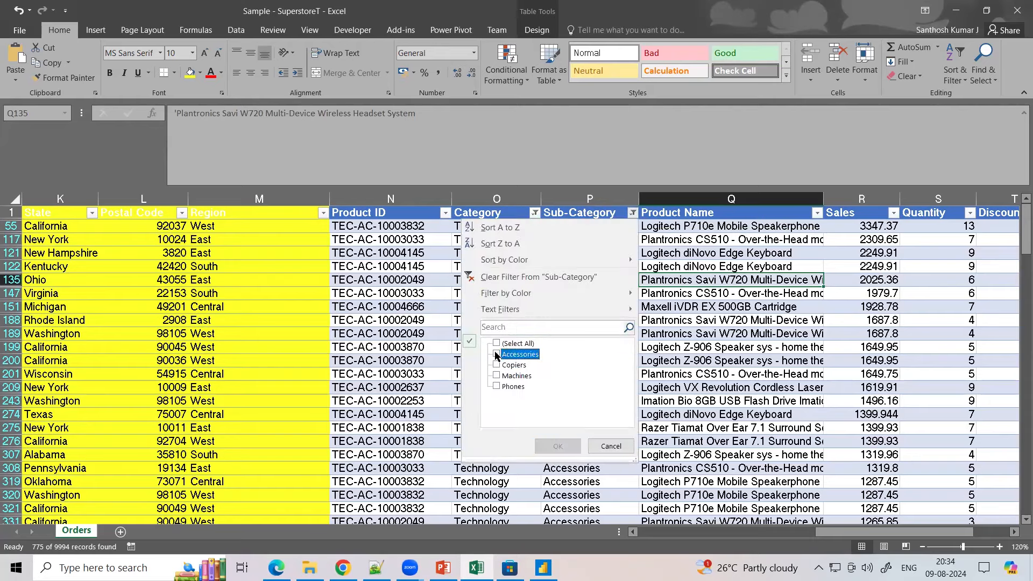
click(496, 343)
click(557, 446)
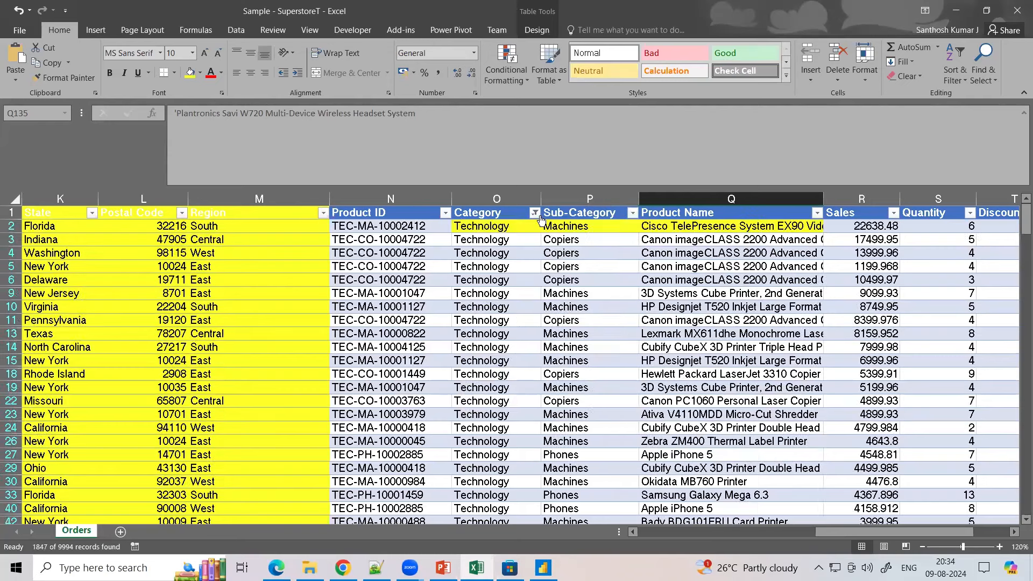
click(535, 213)
click(398, 376)
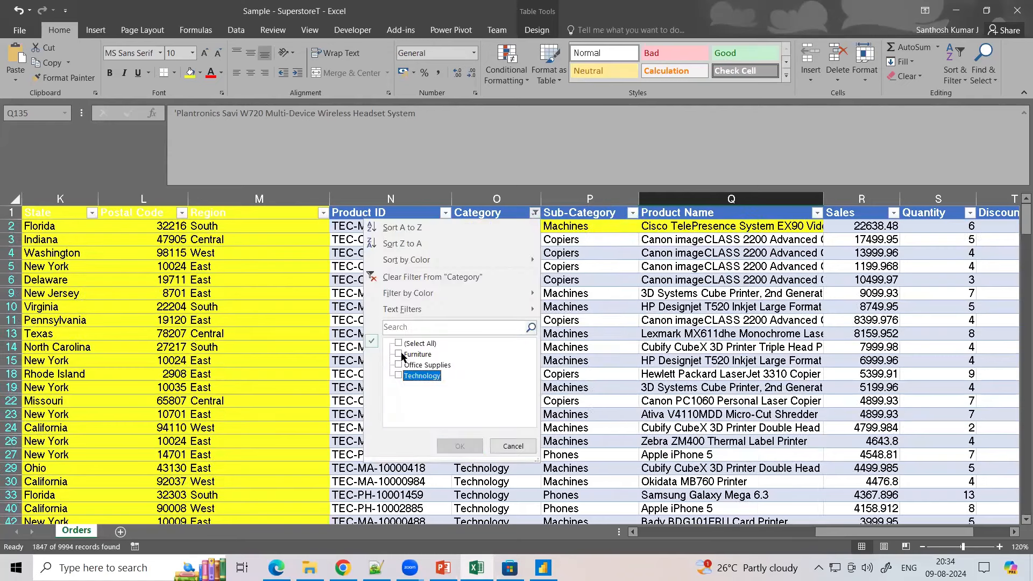
click(399, 354)
click(459, 446)
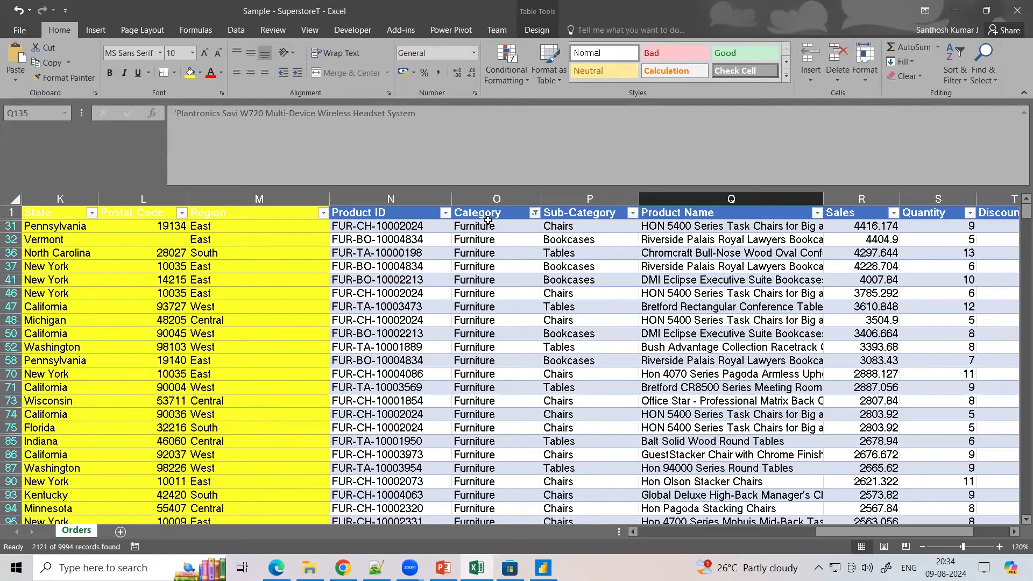
- Filter the Sub-Category column of the Furniture records to show only Chairs
click(633, 213)
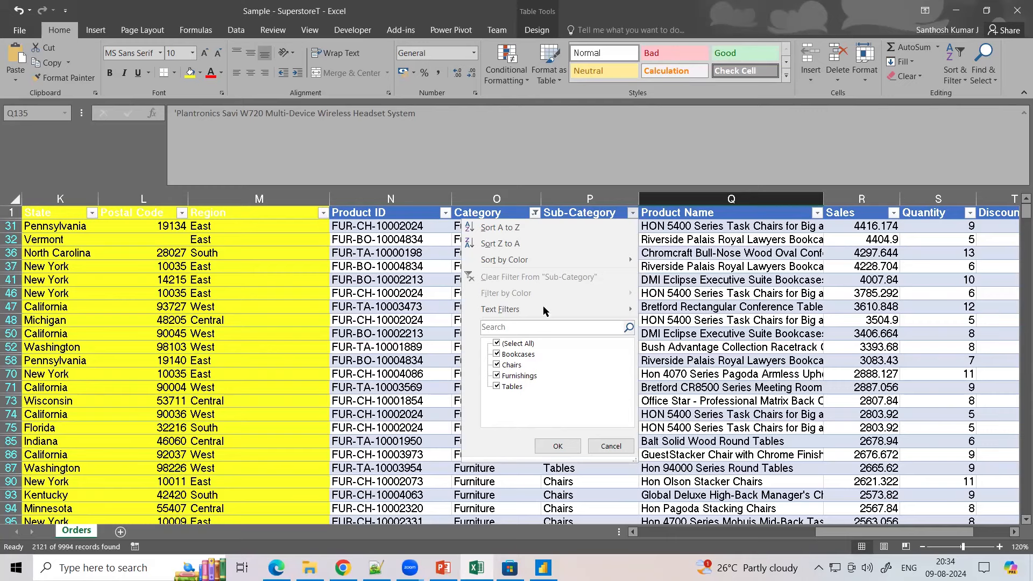
click(493, 345)
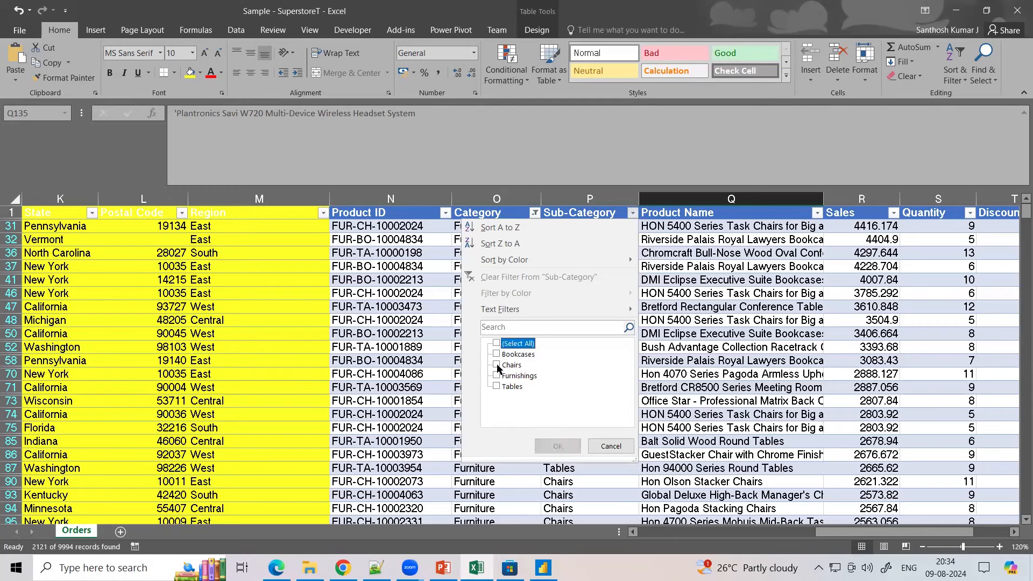
click(497, 386)
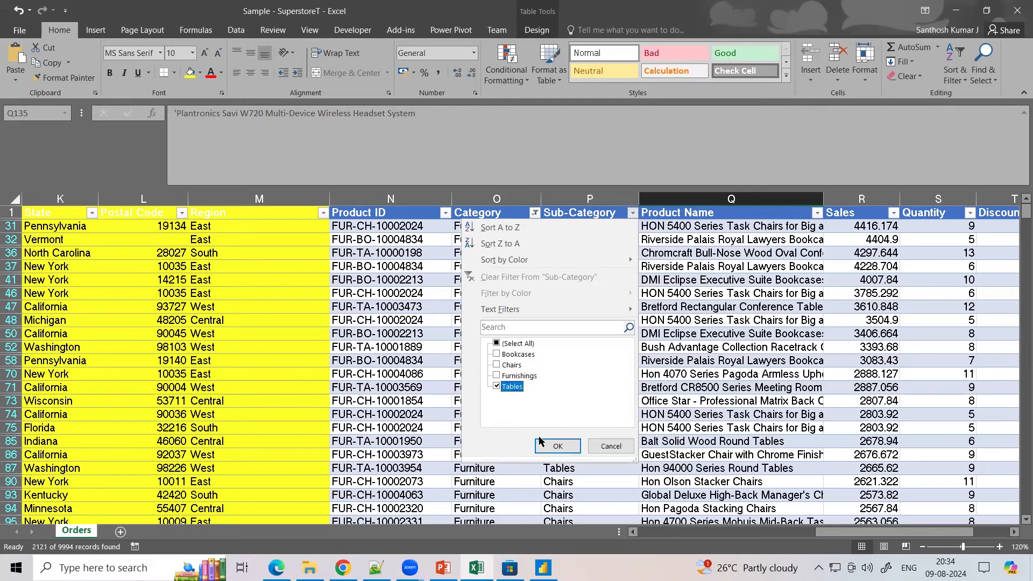
click(497, 386)
click(496, 364)
click(557, 446)
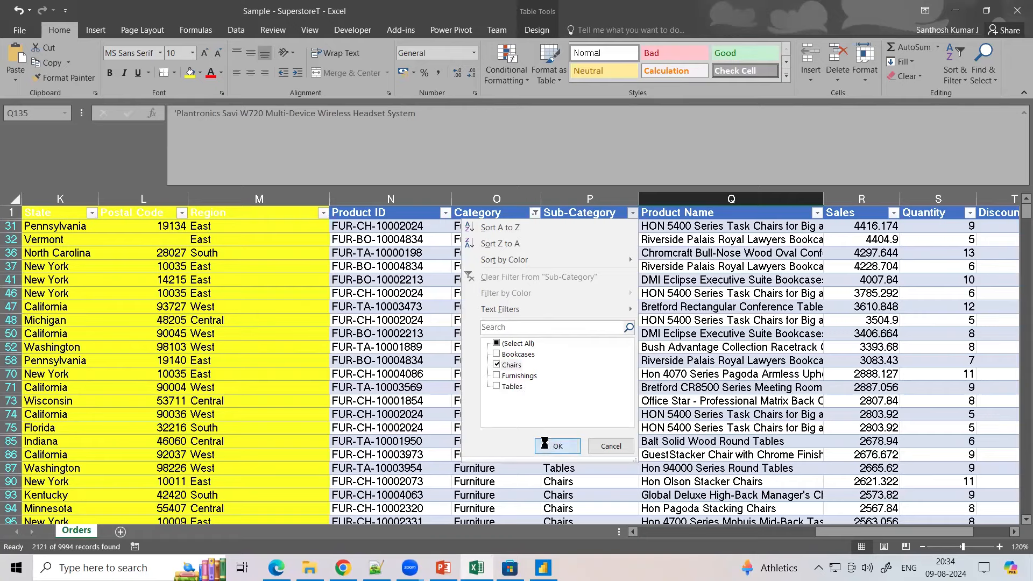
- Widen the Product Name column and look through the chair product names
drag(823, 199, 886, 194)
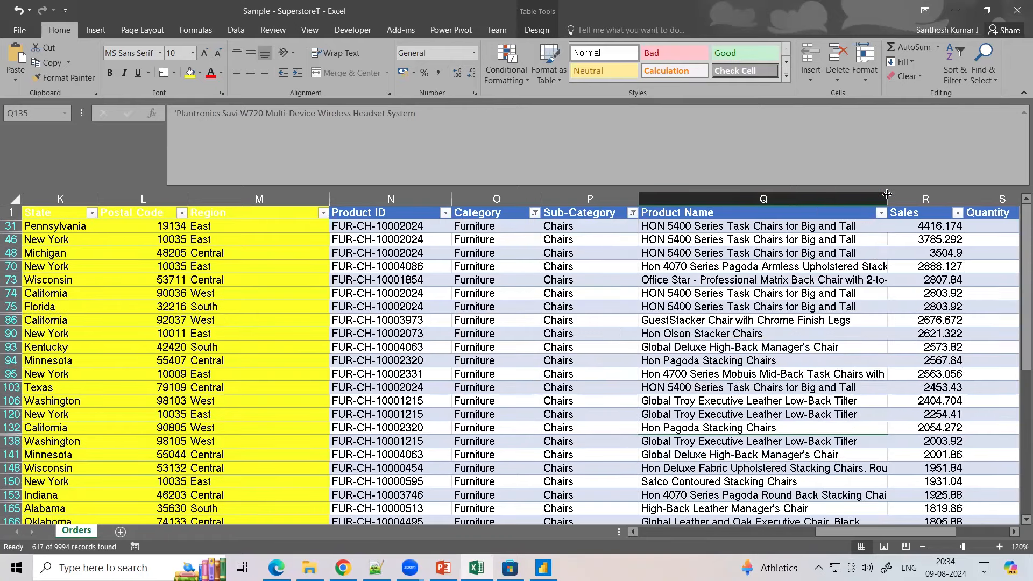
click(814, 346)
click(823, 320)
click(824, 308)
scroll(824, 332, down, 1)
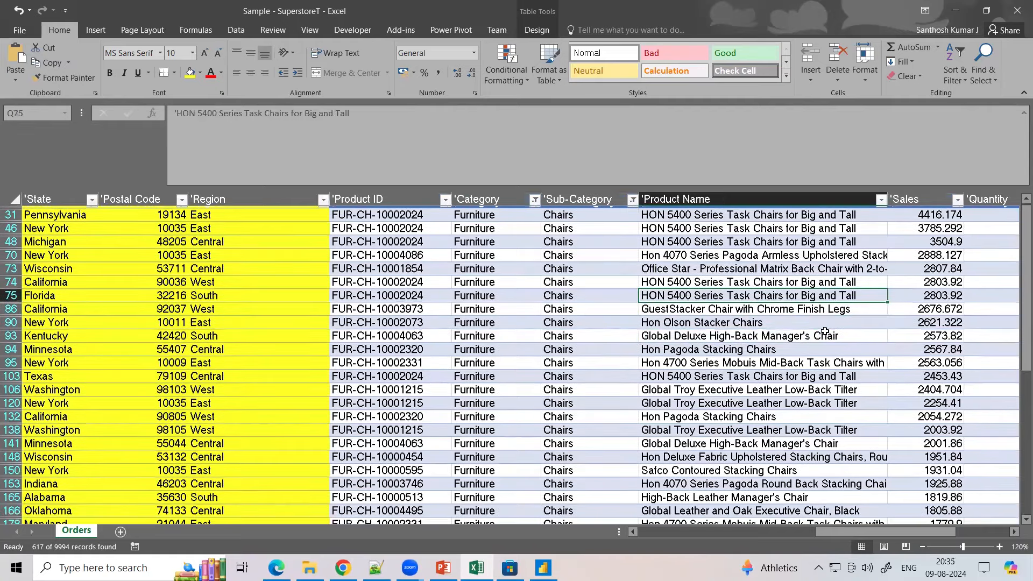
click(742, 414)
scroll(743, 412, down, 3)
scroll(742, 412, down, 3)
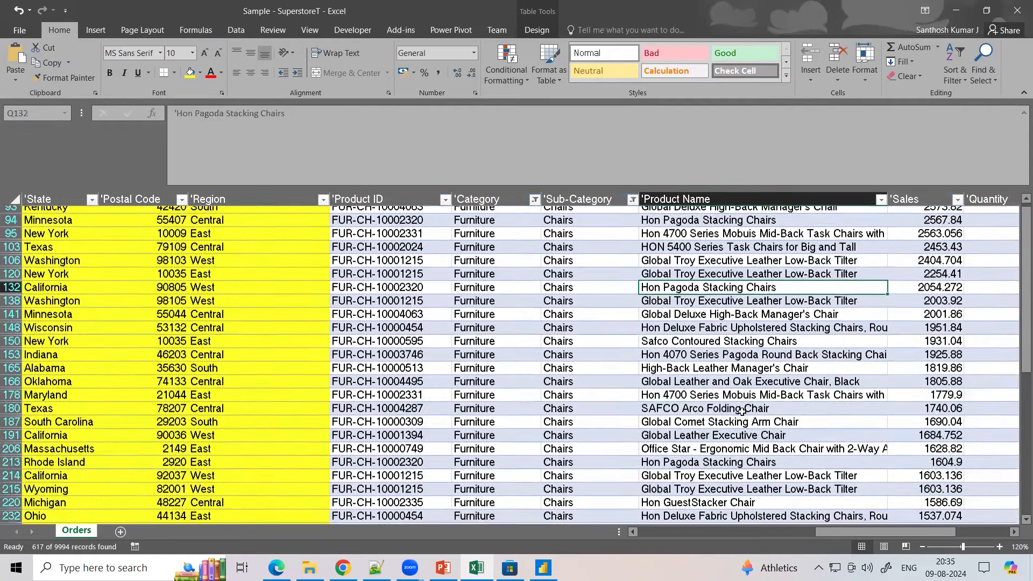
scroll(531, 218, up, 5)
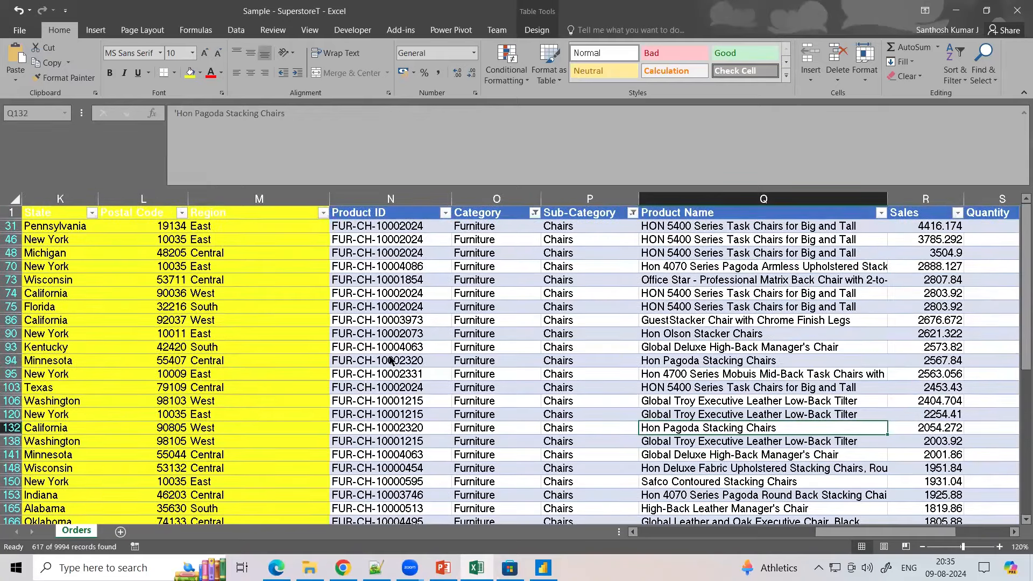
- Restore all values in the Sub-Category and Category filters so every order record is listed
click(533, 211)
click(633, 212)
click(633, 213)
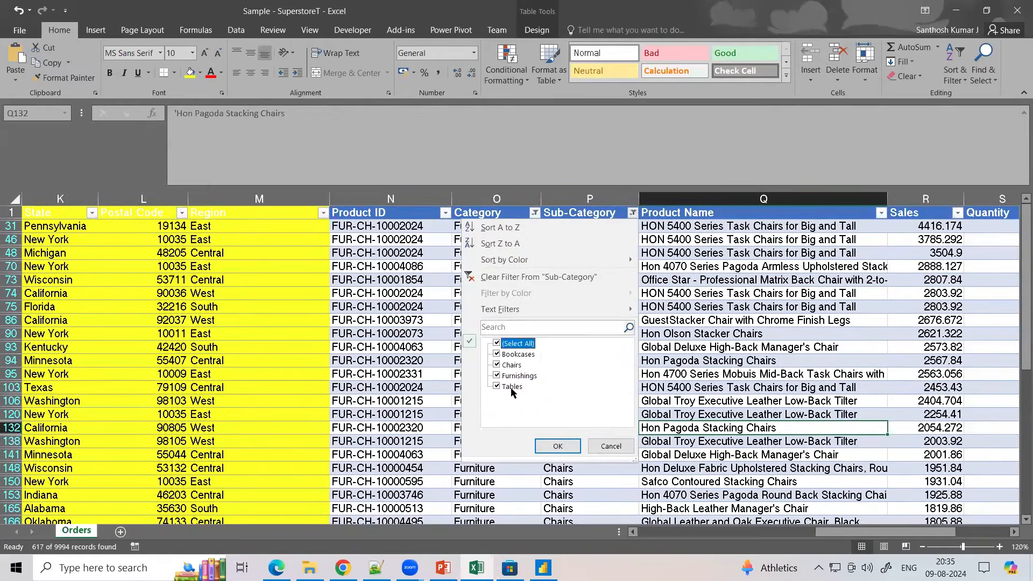
click(555, 446)
click(533, 214)
click(399, 343)
click(399, 354)
click(460, 446)
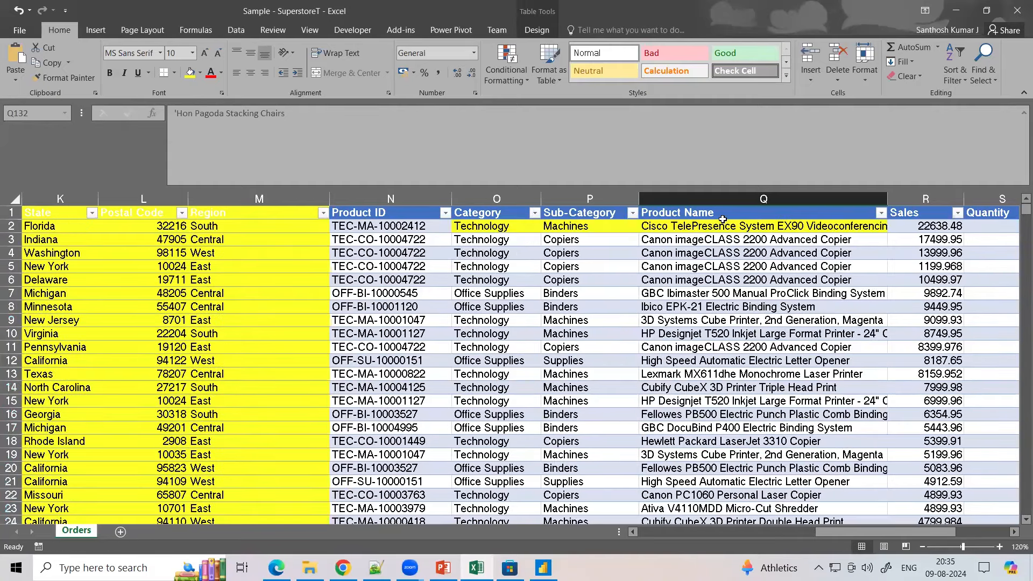
- Examine the Product Name, Sub-Category and Category values of the first records together with their Product IDs
drag(720, 239, 721, 336)
drag(600, 229, 601, 366)
drag(497, 333, 497, 366)
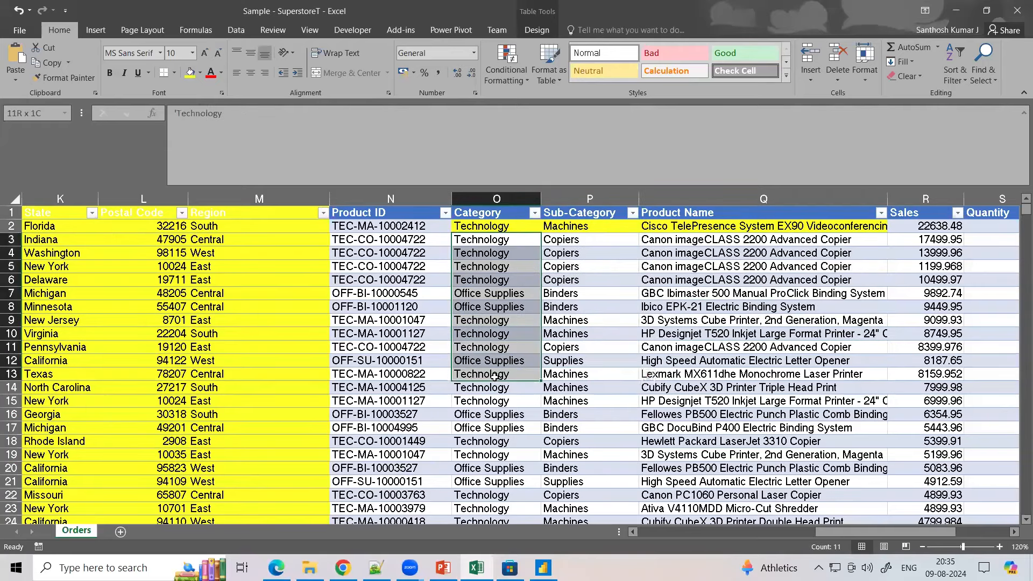
drag(582, 253, 585, 401)
drag(497, 253, 499, 387)
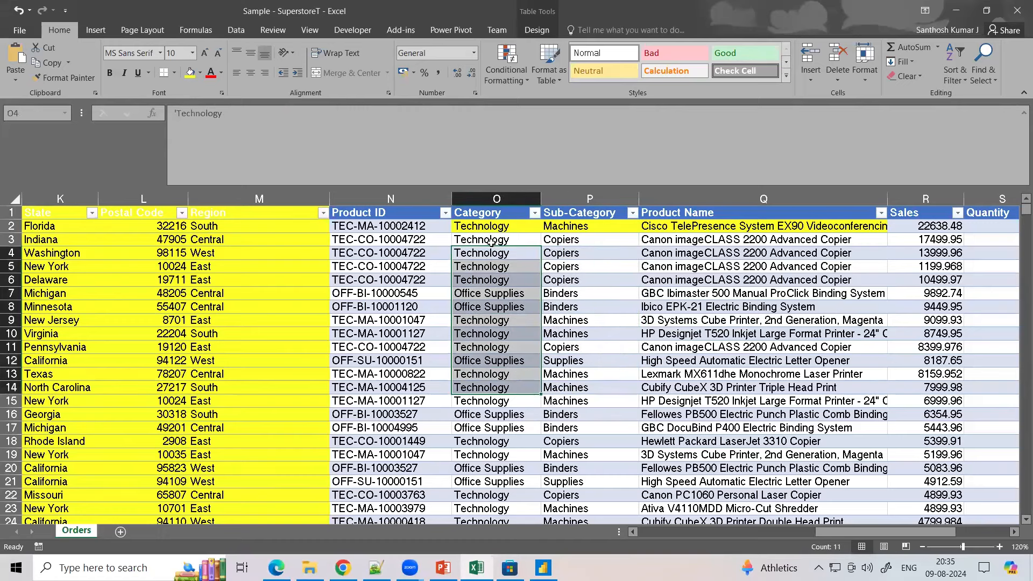
drag(495, 239, 764, 240)
click(383, 239)
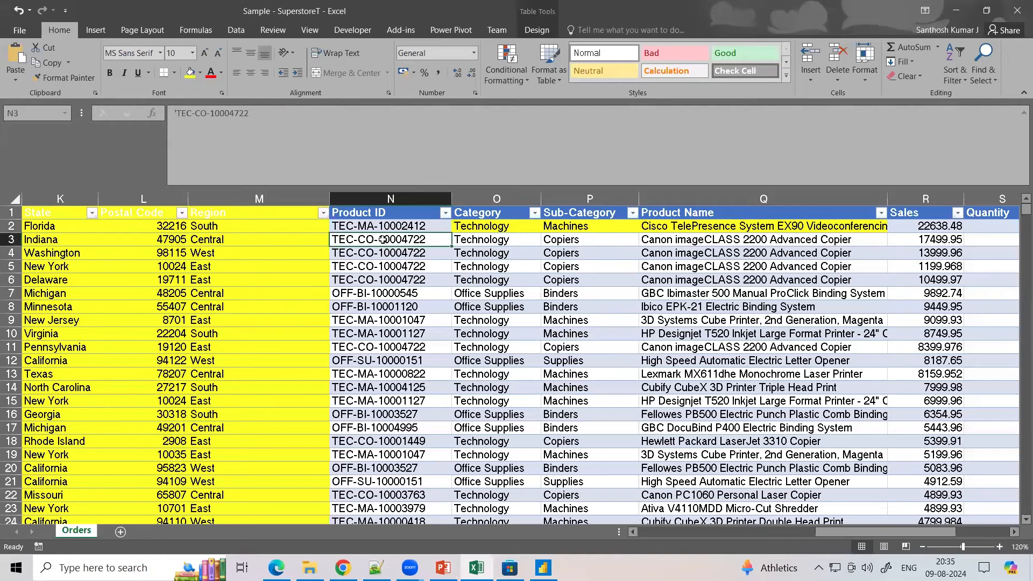
click(365, 255)
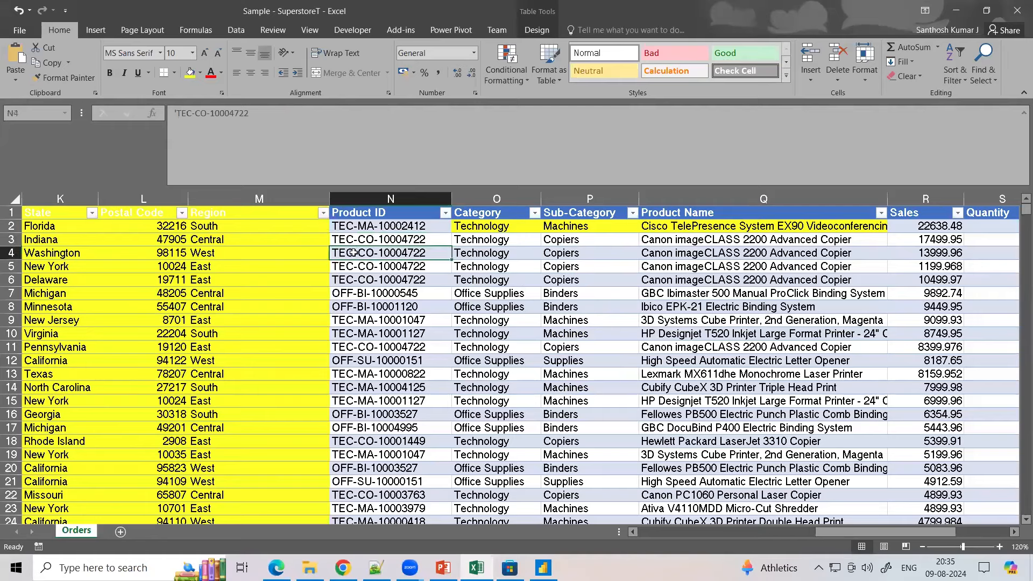
- Fill the Product ID cells N3 to N6, all holding TEC-CO-10004722, with yellow
click(190, 72)
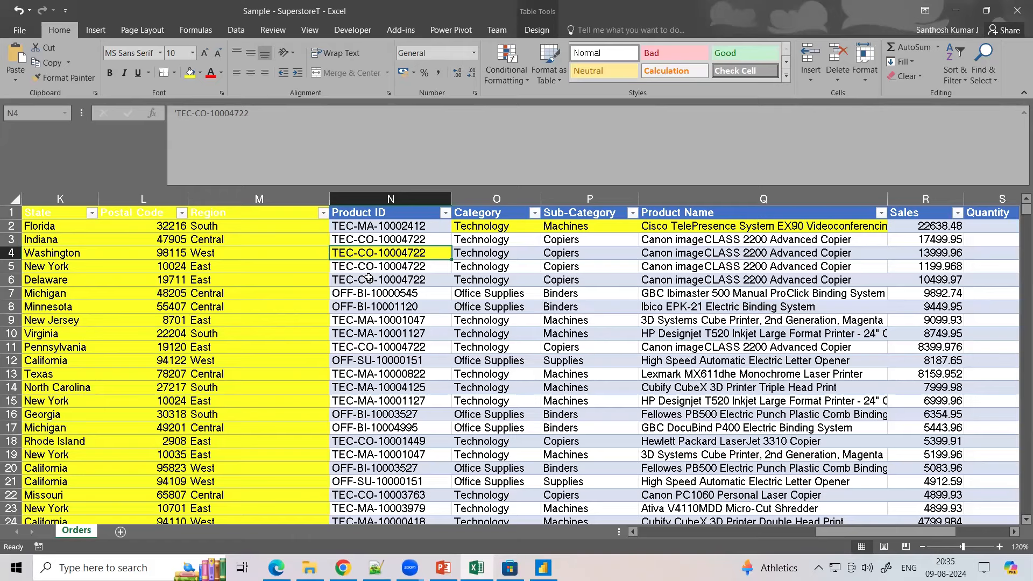
drag(379, 239, 380, 279)
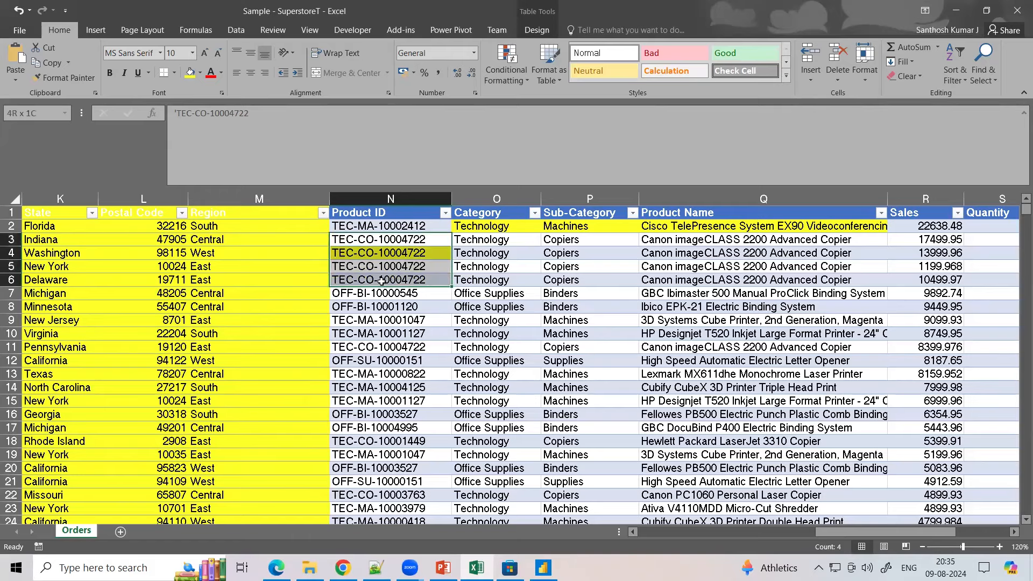
click(190, 72)
click(395, 280)
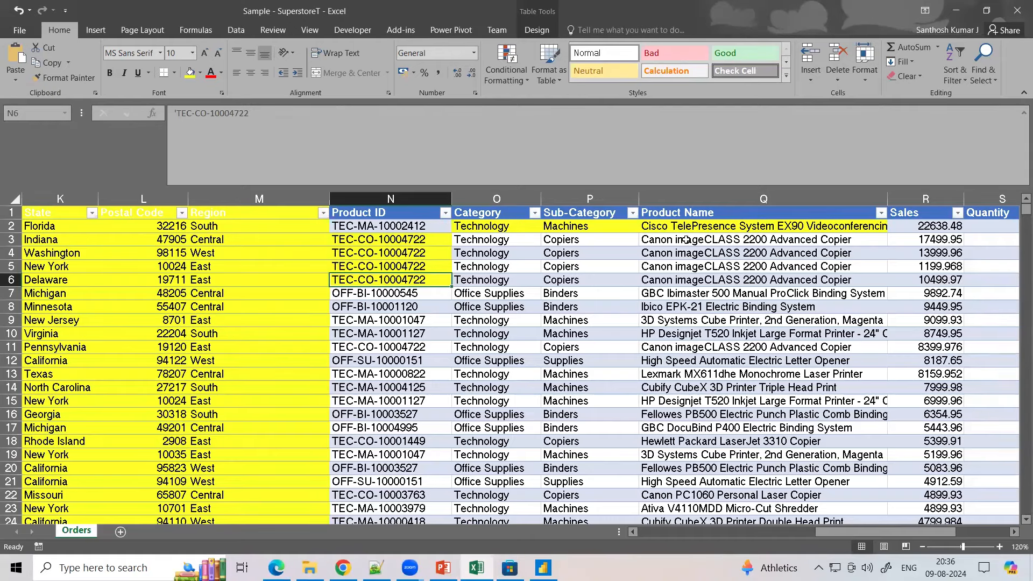
- Examine the first Sales values, then the first record's Customer ID, Order ID and Order Date
drag(814, 532, 807, 456)
drag(624, 225, 618, 307)
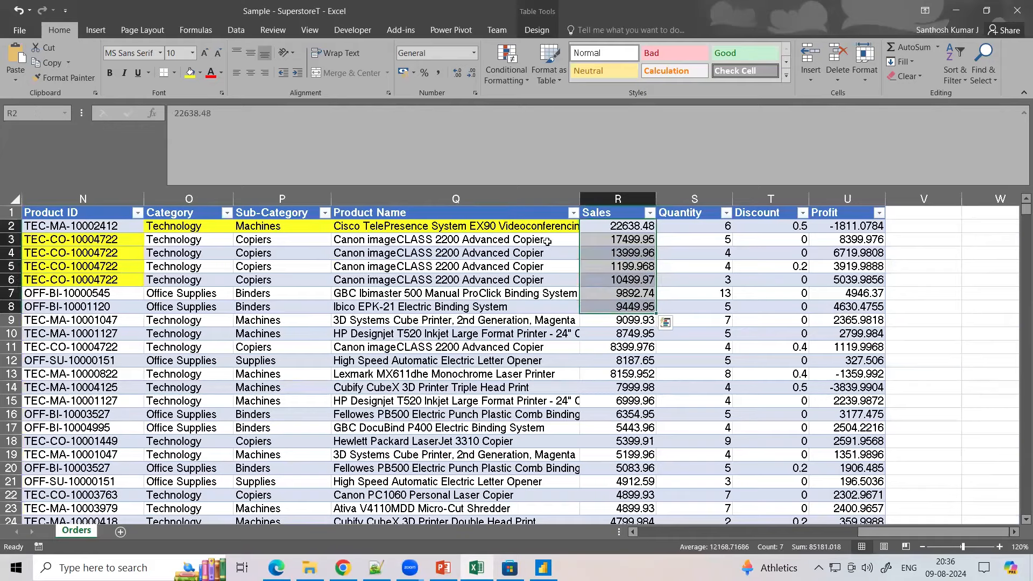
drag(876, 534, 624, 534)
click(469, 231)
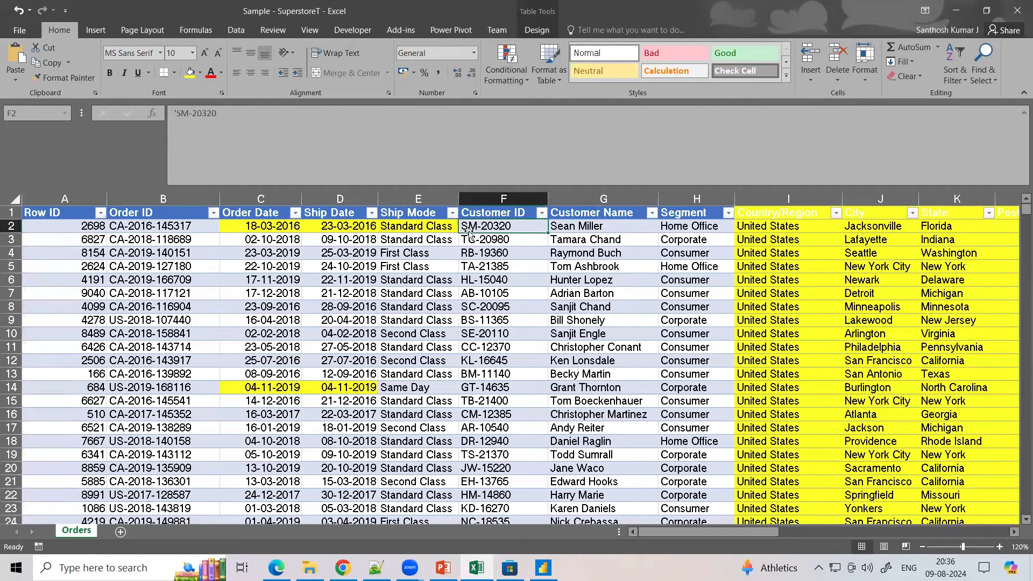
click(186, 232)
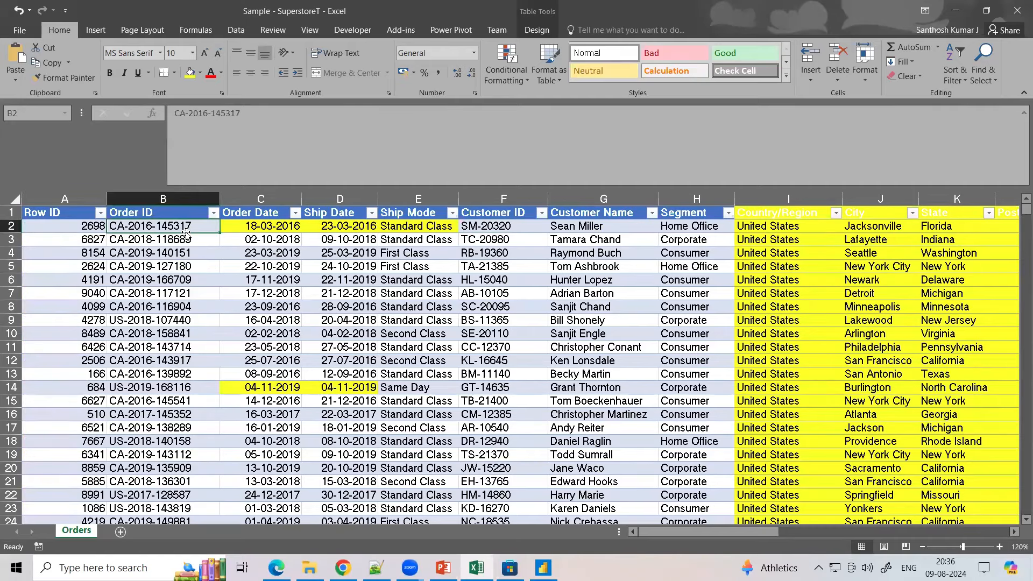
click(263, 229)
click(187, 229)
- Examine the first record's location fields from Country/Region to Region, then its Product ID, Product Name and Quantity
drag(710, 533, 780, 533)
scroll(380, 313, right, 2)
click(351, 226)
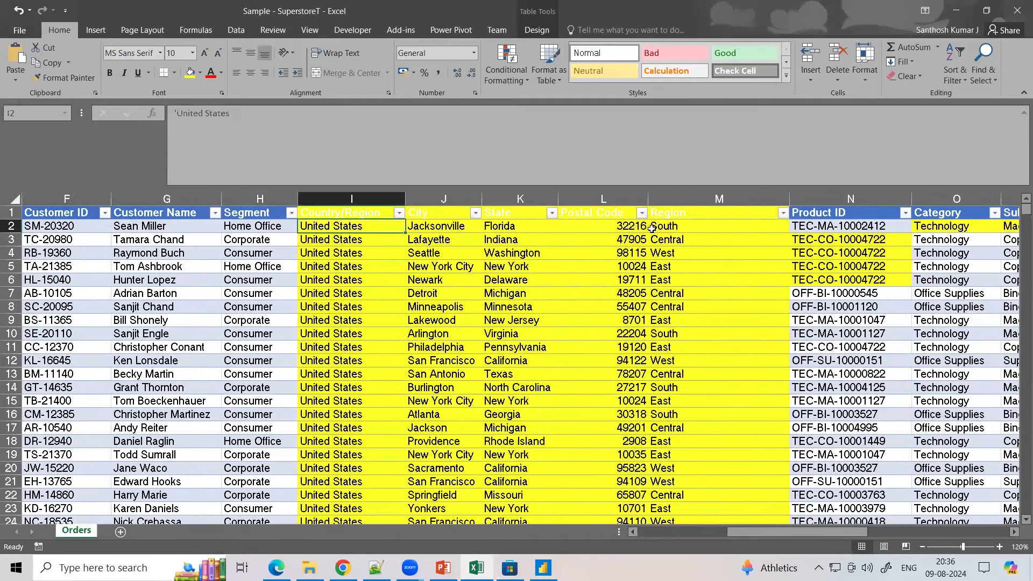
drag(718, 226, 419, 226)
click(851, 228)
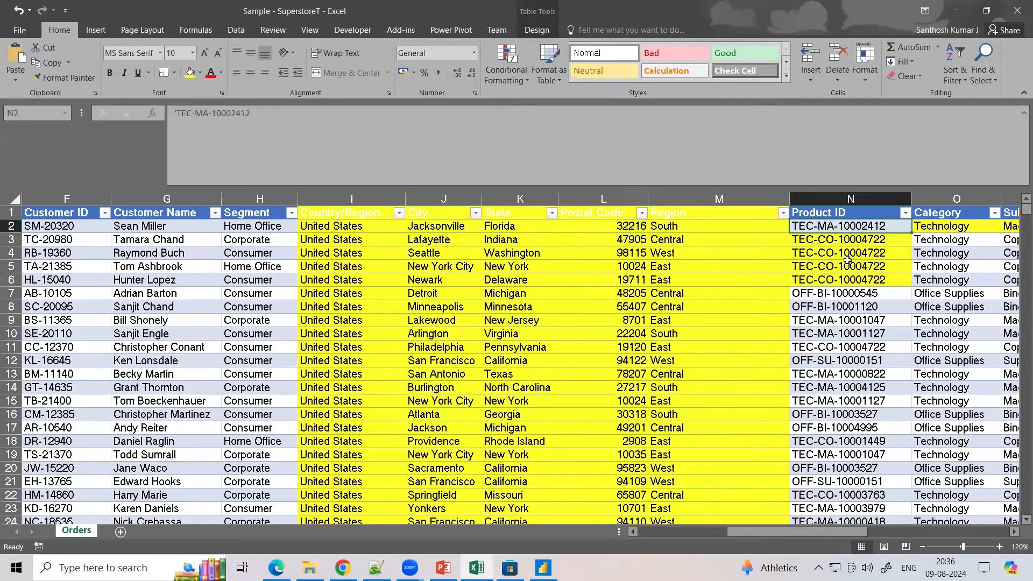
drag(806, 533, 677, 312)
scroll(670, 269, right, 1)
click(662, 230)
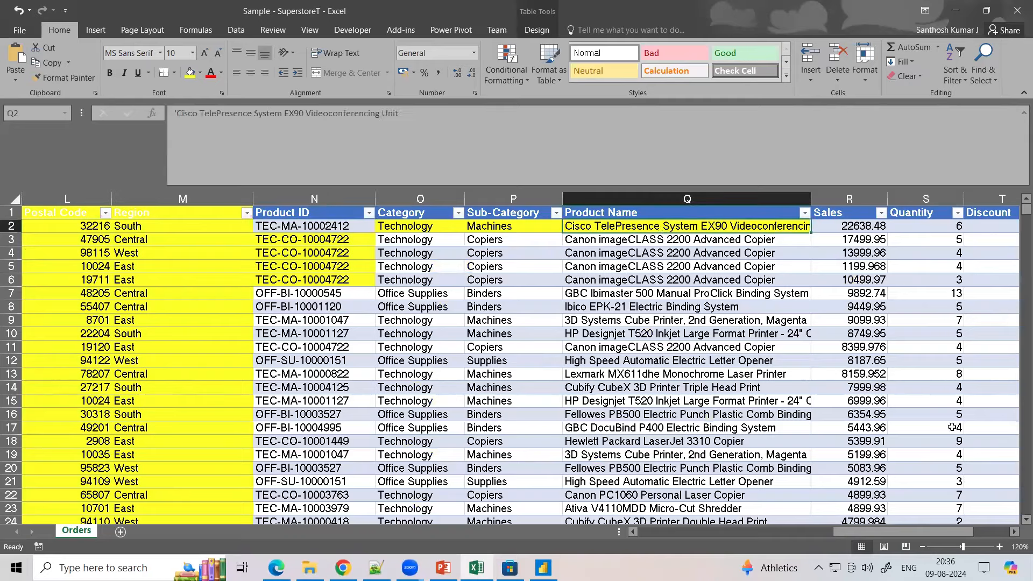
scroll(575, 231, right, 3)
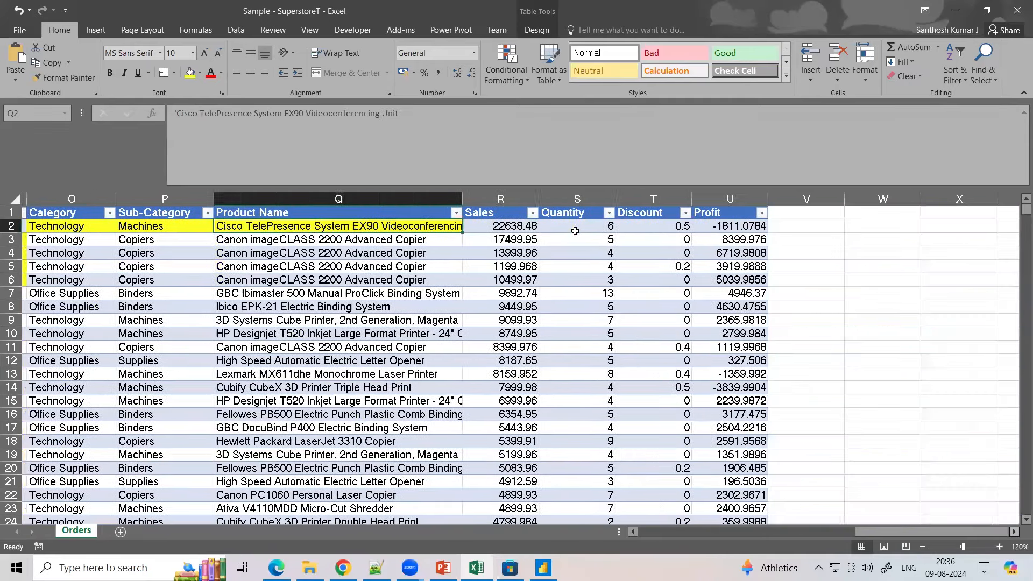
click(575, 231)
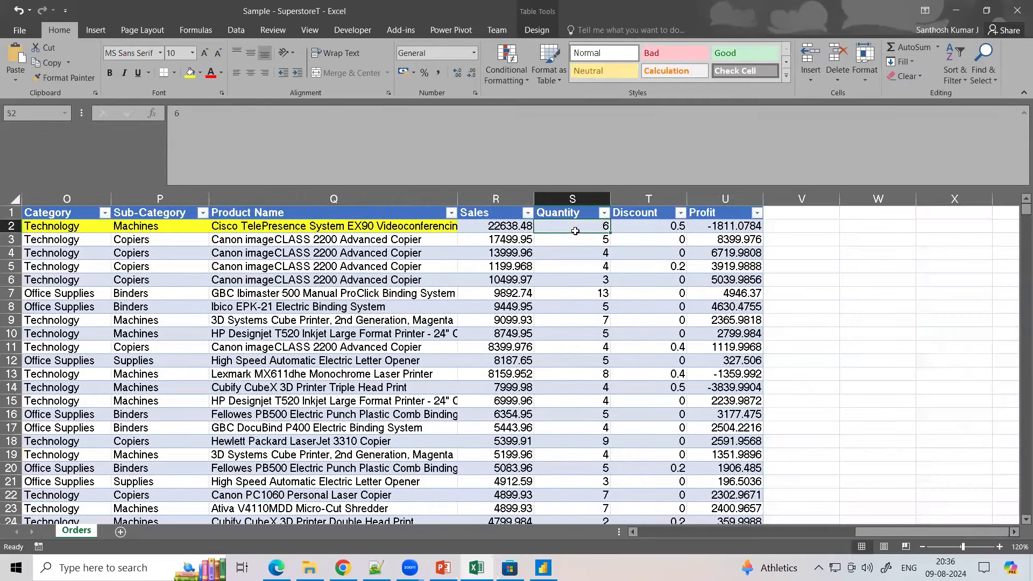
- Examine the first record's Segment, then compare its Sales and Quantity values
drag(899, 533, 778, 537)
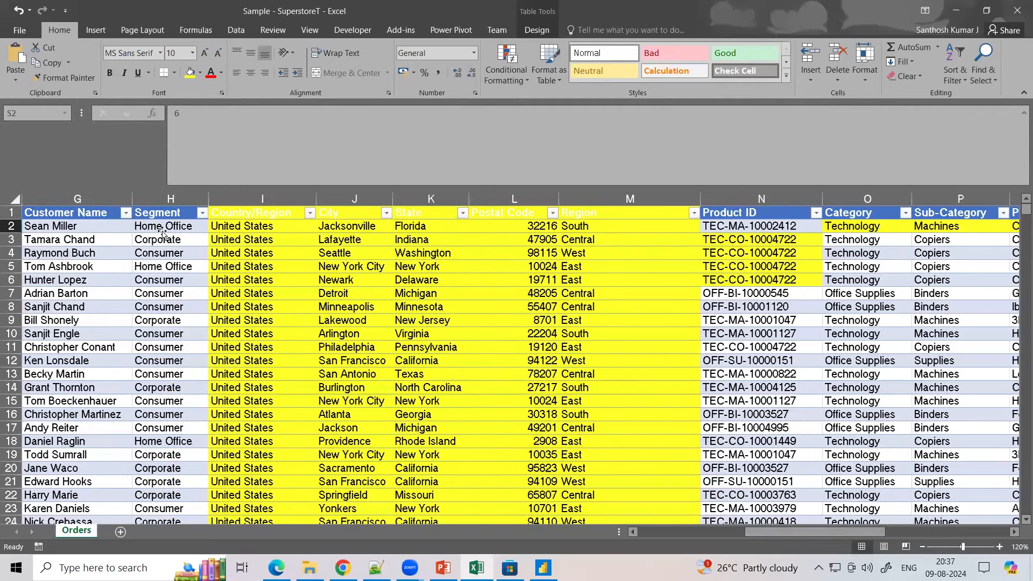
click(162, 233)
drag(872, 533, 1000, 538)
click(864, 226)
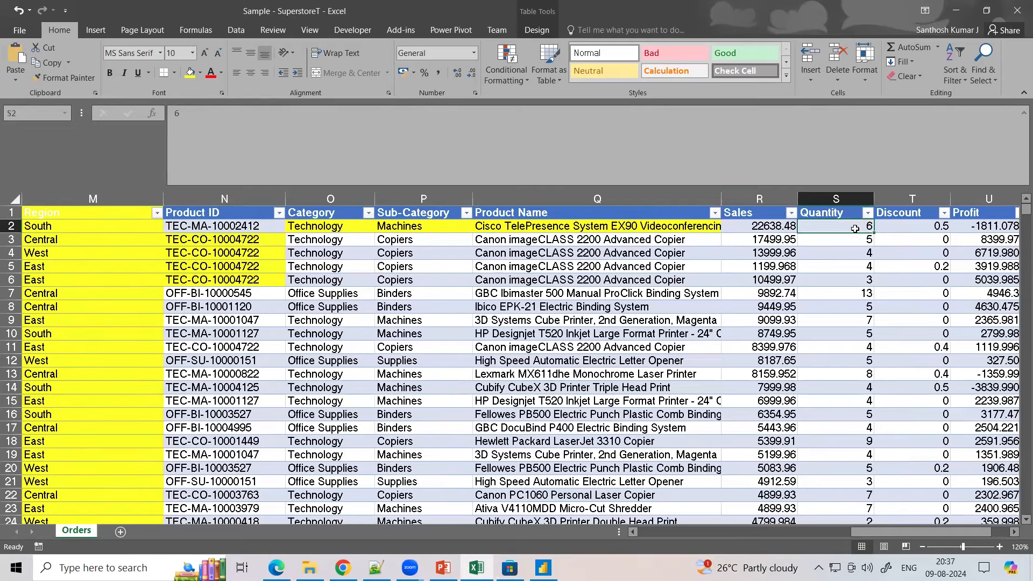
click(773, 228)
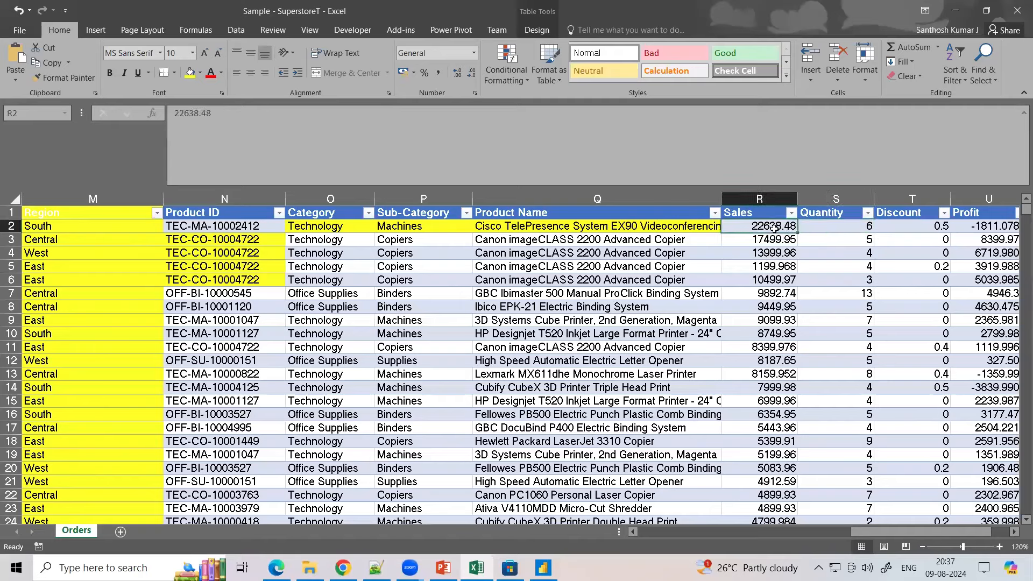
click(851, 229)
click(778, 227)
click(821, 229)
click(759, 229)
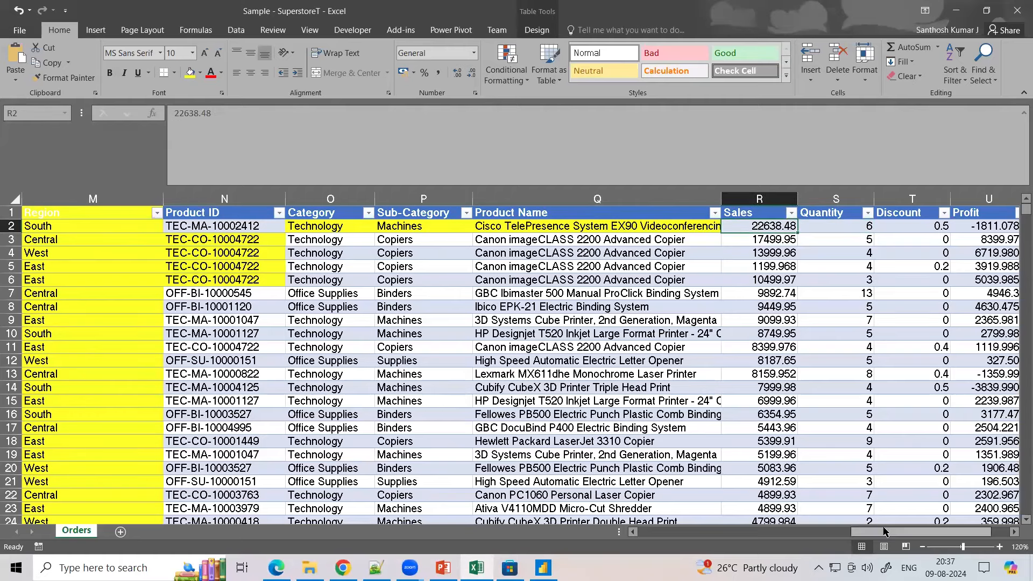
- Examine the first record's Discount and Profit, then the Sales and Discount values of the next two records
drag(920, 533, 927, 532)
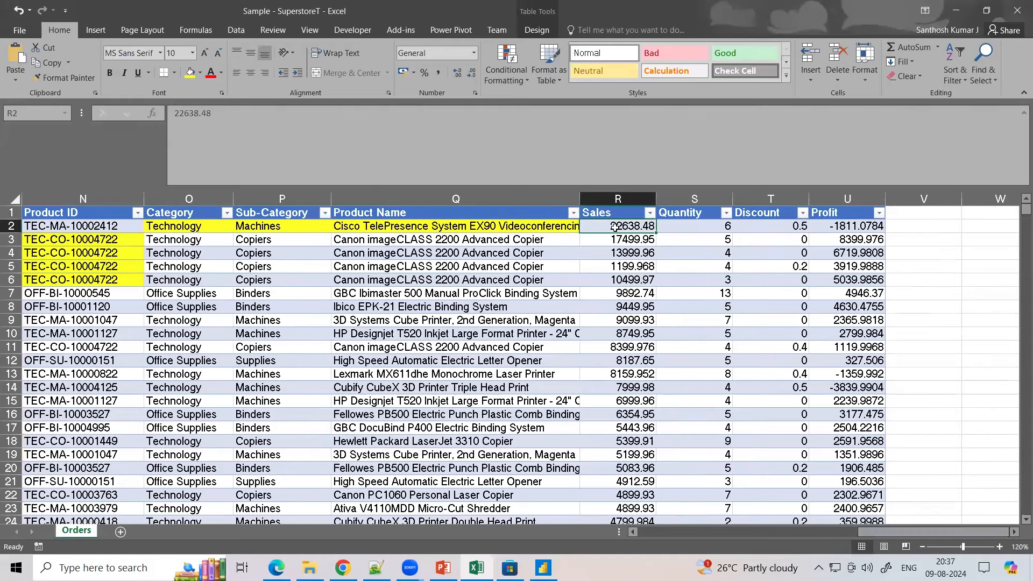
click(763, 228)
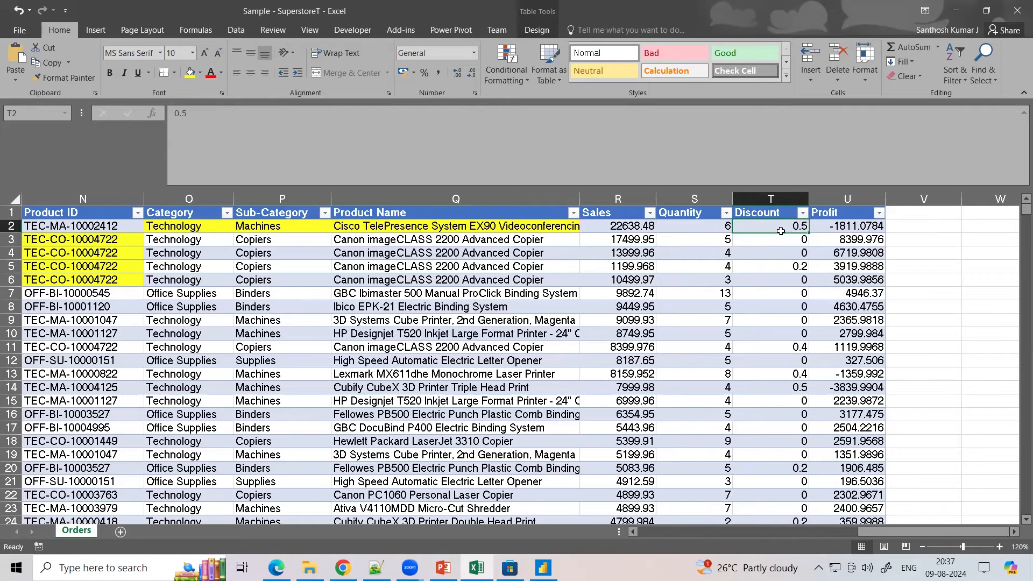
click(859, 227)
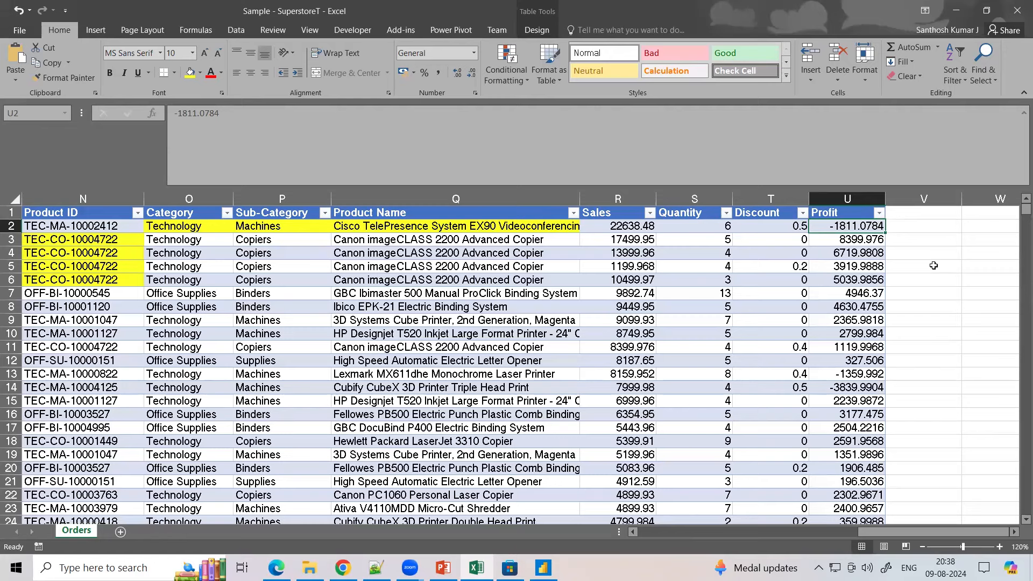
mouse_move(794, 240)
mouse_down()
mouse_move(794, 266)
mouse_move(793, 252)
mouse_up()
click(627, 249)
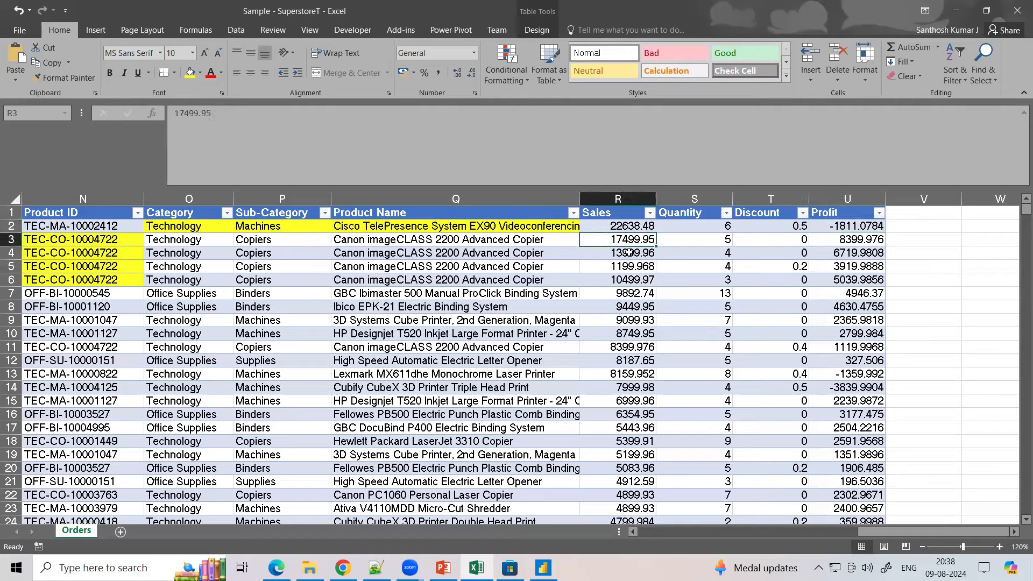
drag(752, 240, 754, 258)
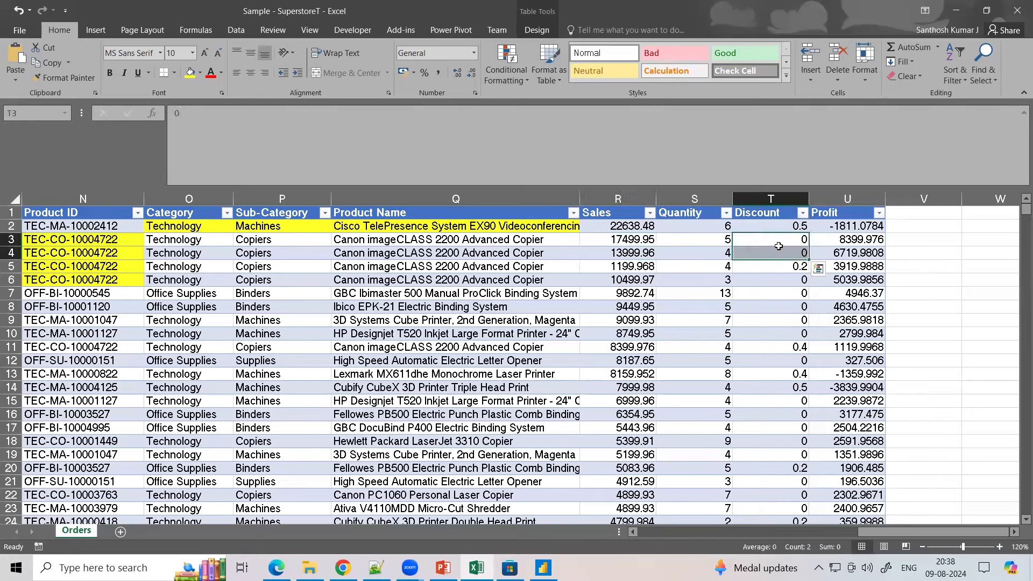
- Fill the Profit cells U3 and U4 with light green
drag(865, 239, 861, 253)
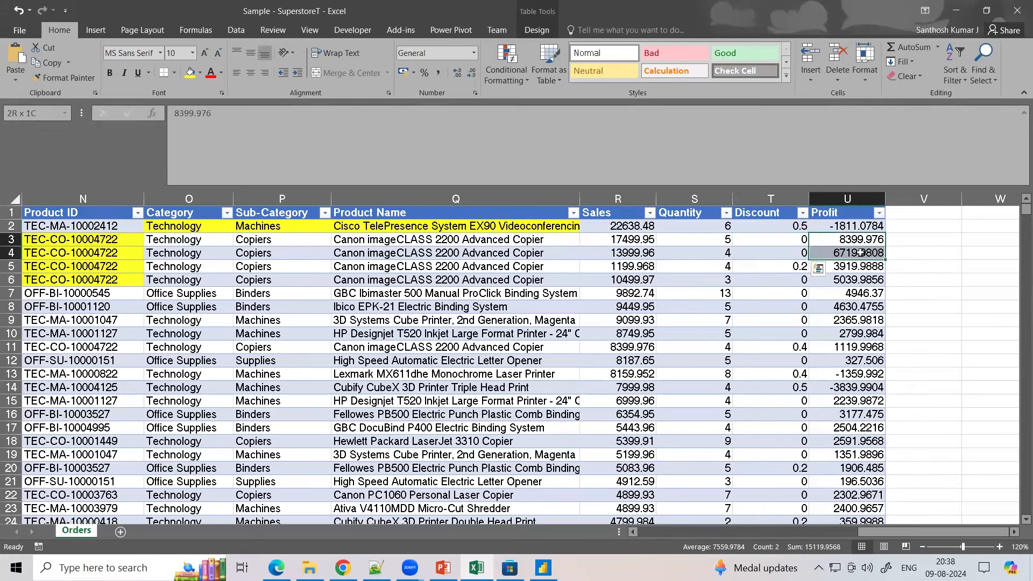
click(200, 73)
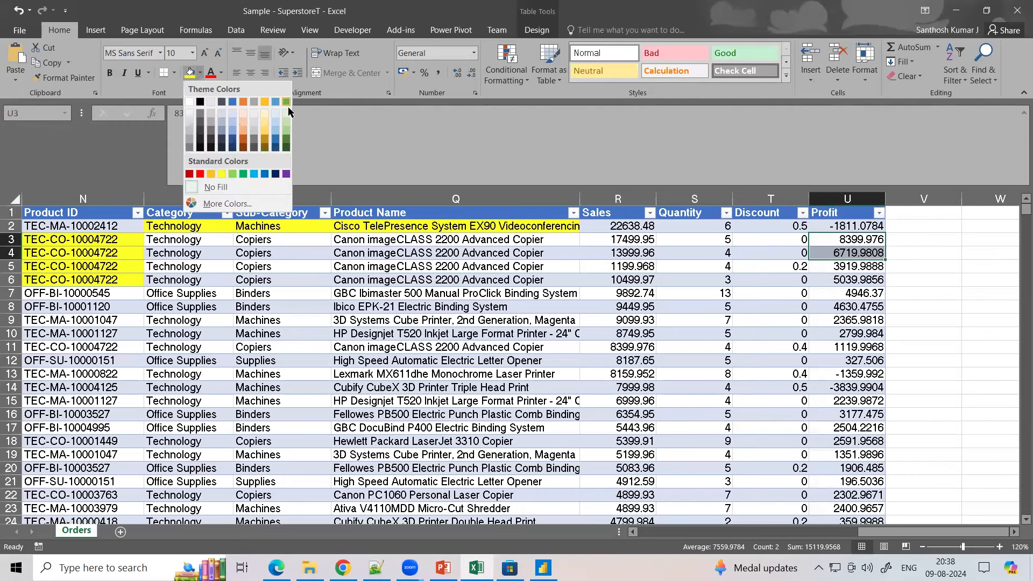
click(287, 116)
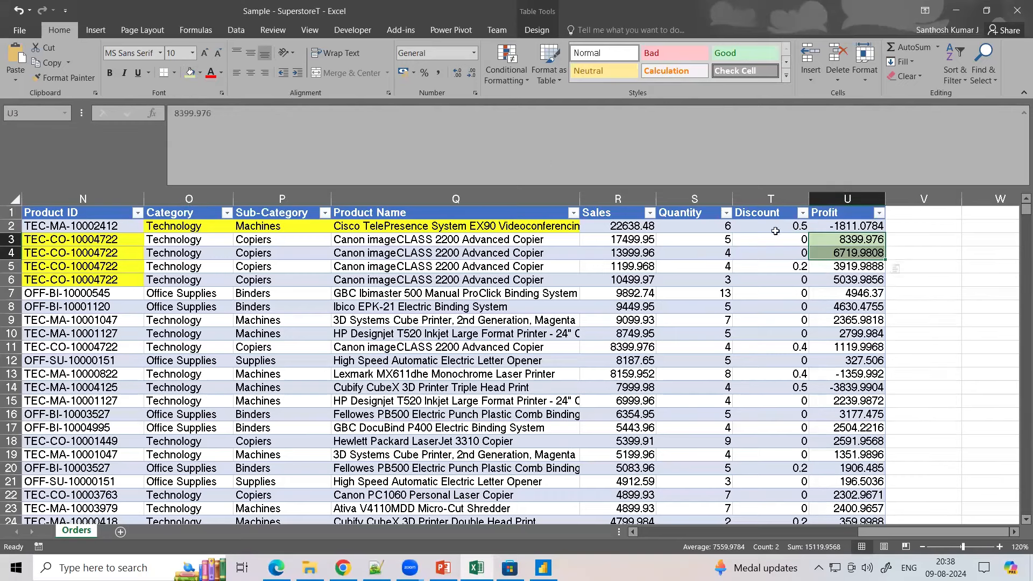
click(914, 263)
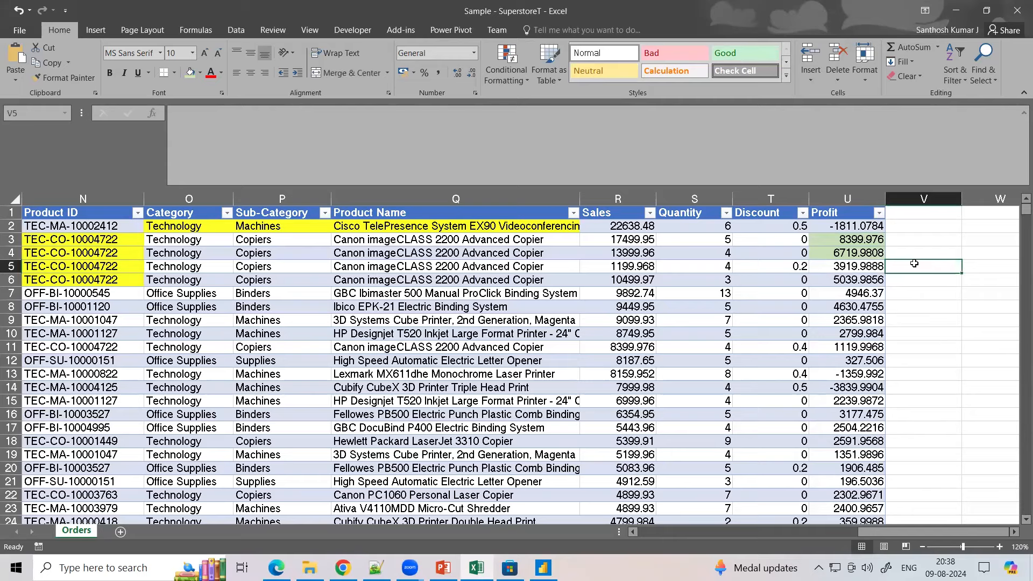
- Select the whole Sales column of the Orders sheet and check its sum
drag(896, 532, 613, 538)
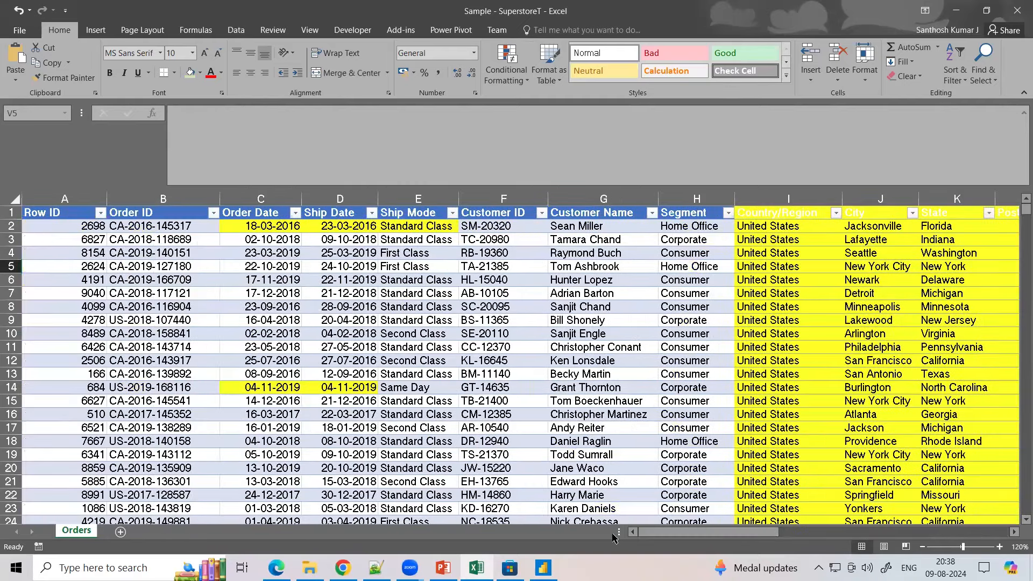
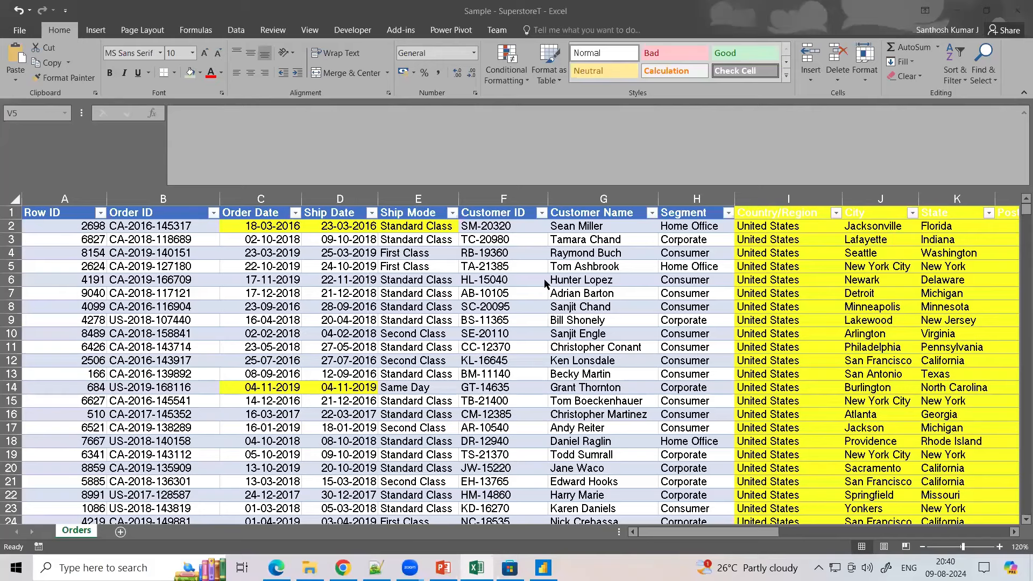
drag(710, 532, 791, 537)
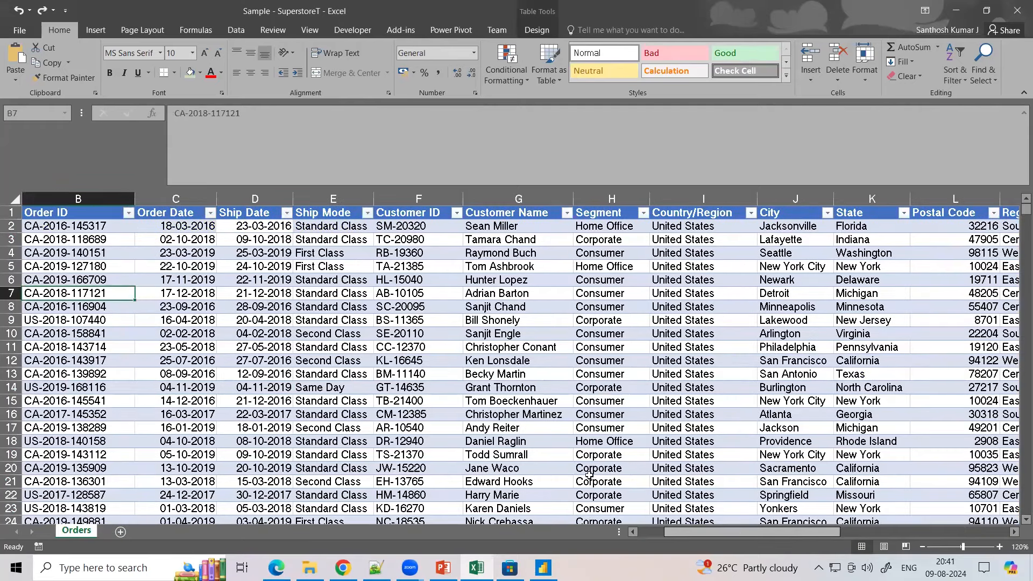
drag(813, 535, 981, 538)
click(676, 199)
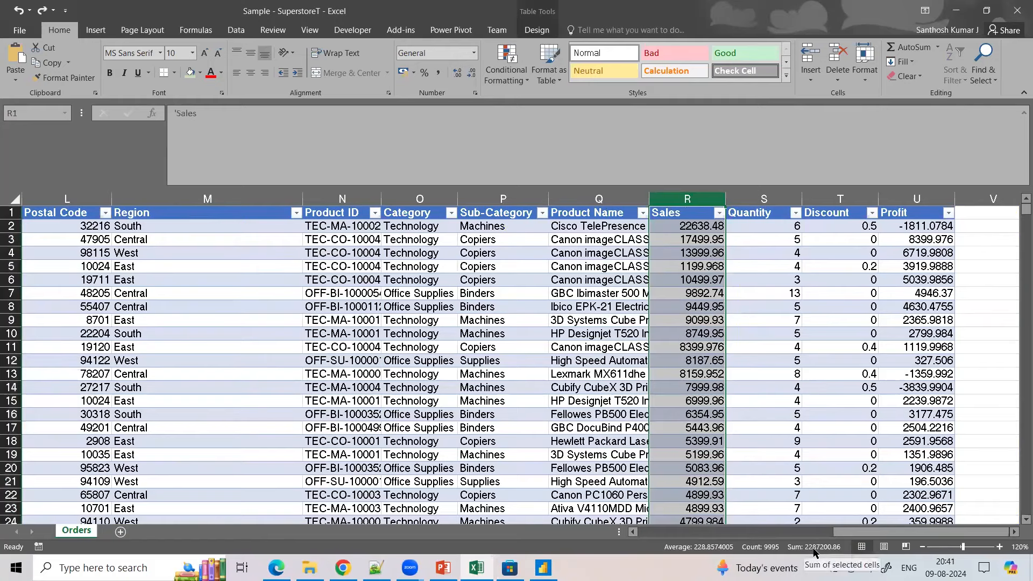
- Switch to Notepad++ and replace the "flat --> 80 families" note with "total sales -->"
click(376, 568)
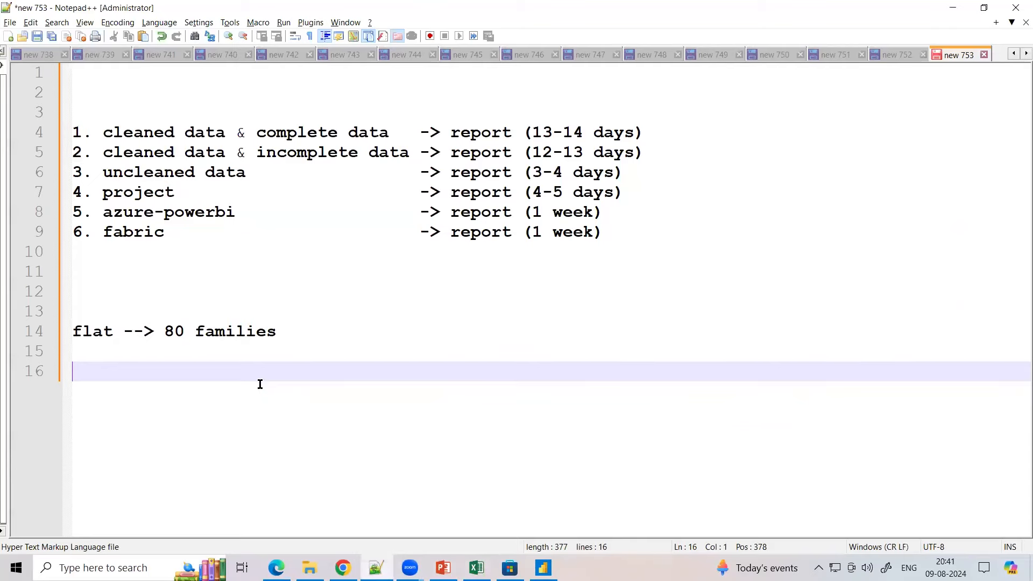
drag(260, 384, 88, 293)
key(Delete)
text(total sales -->)
- Check the Sales sum in Excel again and enter 2287 after "total sales -->" in the Notepad++ note
key(alt+Tab)
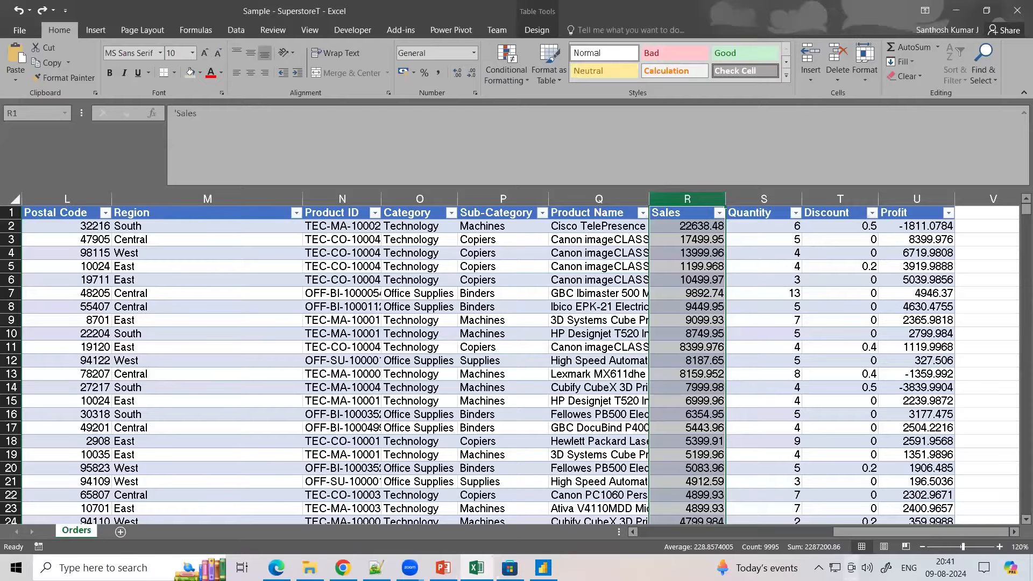
key(alt+Tab)
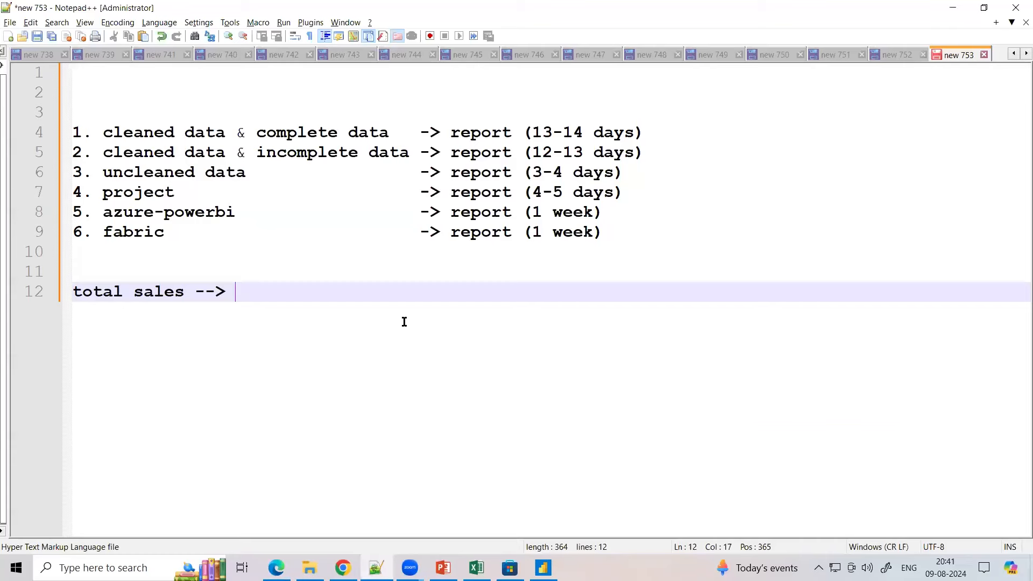
text(228)
text(7)
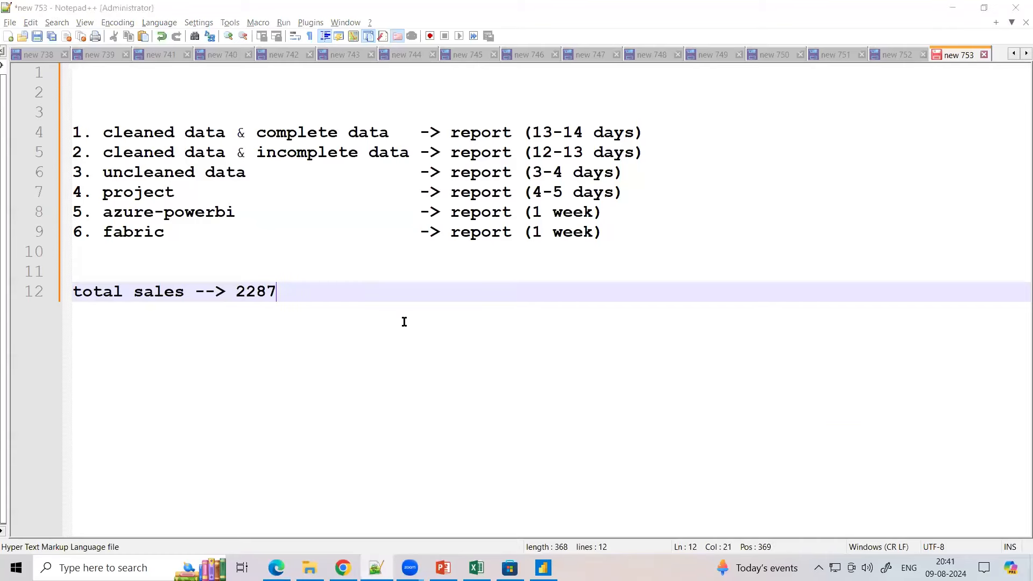
- Complete the total sales line in the notes as 2287200.86 (22 lakhs 87k), taking the figure from the workbook's Sales sum
key(alt+Tab)
key(alt+Tab)
text(200)
key(alt+Tab)
key(alt+Tab)
text(.86 )
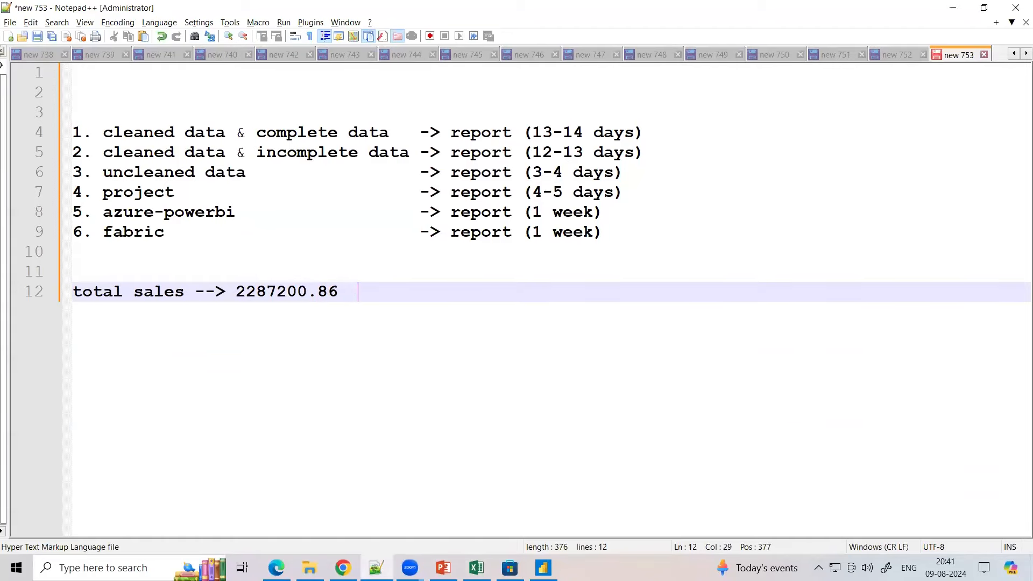
text( (22 lakhs)
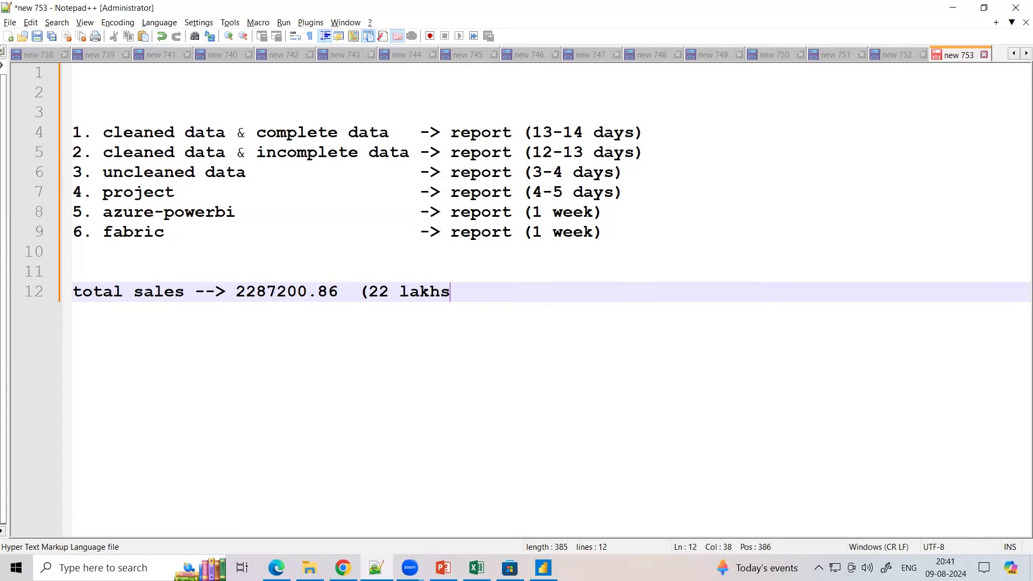
text( 87k))
key(Return)
key(Return)
text(Each)
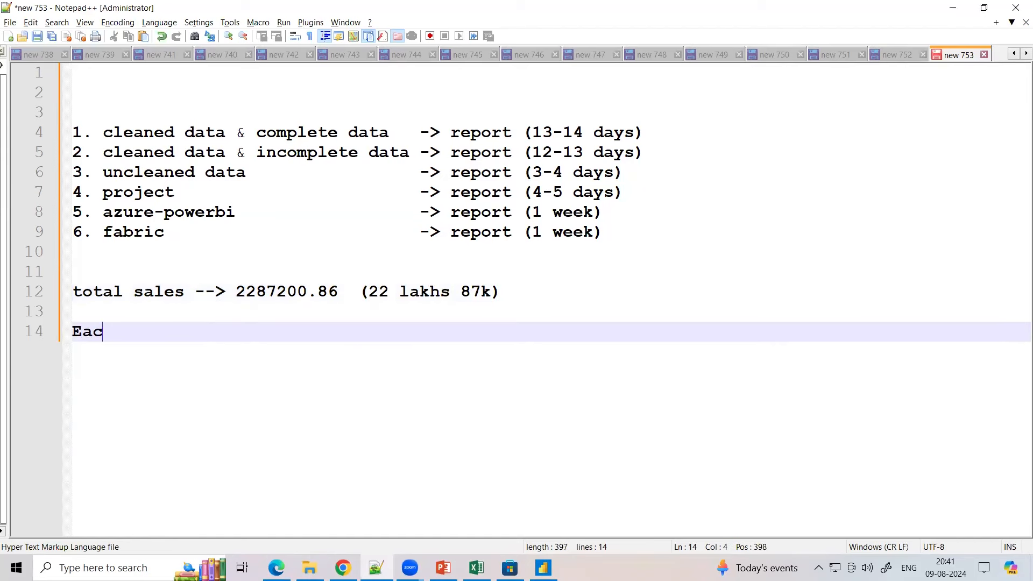
key(BackSpace)
key(BackSpace)
key(BackSpace)
key(BackSpace)
key(BackSpace)
- List the regions south, east, west and north on separate lines below the total sales line
text(south)
key(Return)
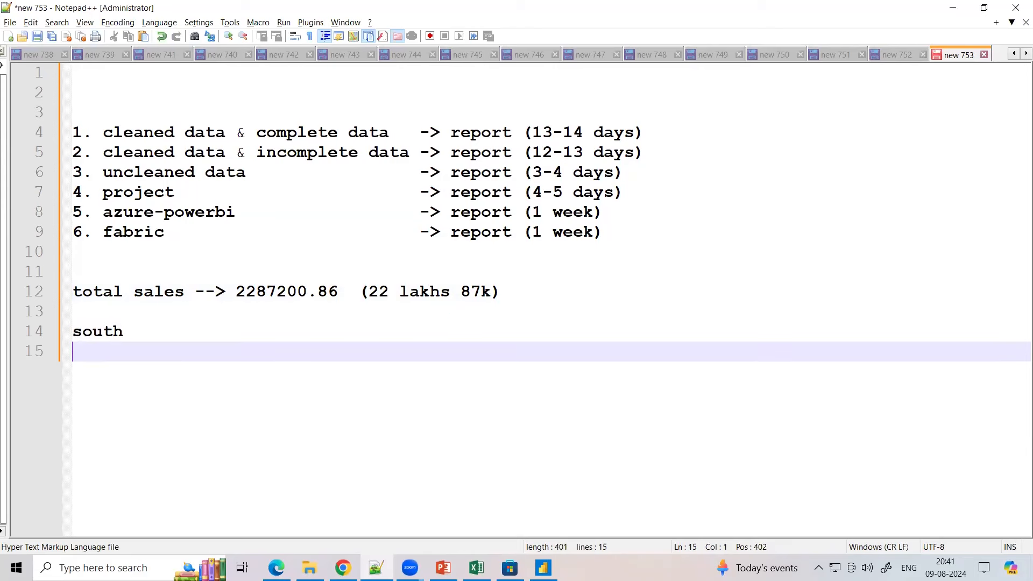
text(east)
key(Return)
text(wen)
key(BackSpace)
text(st)
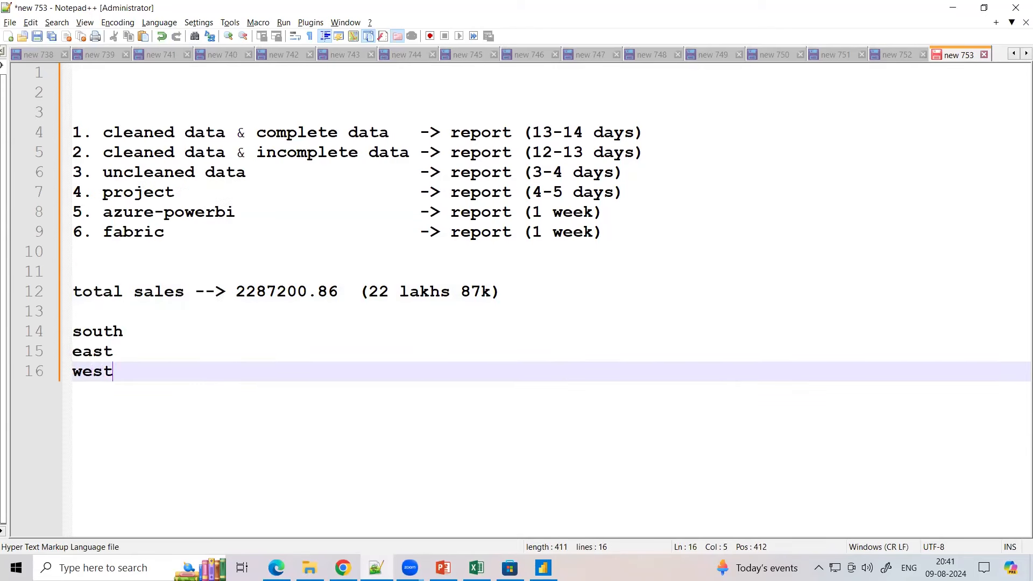
key(Return)
text(norm)
key(BackSpace)
text(th)
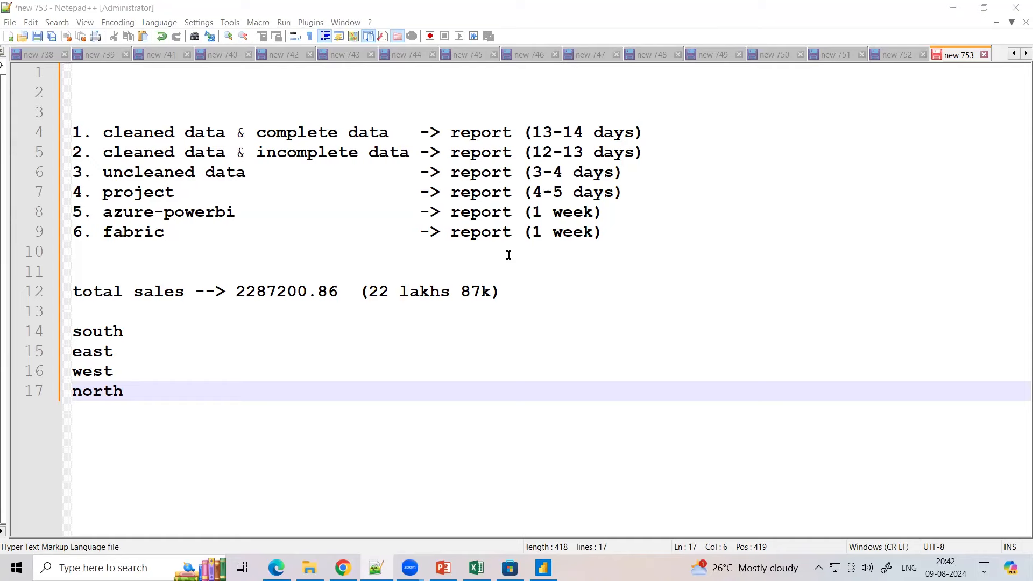
- Switch to the Superstore workbook in Excel, filter the Region column to South only and check the Sales column's sum
key(alt+Tab)
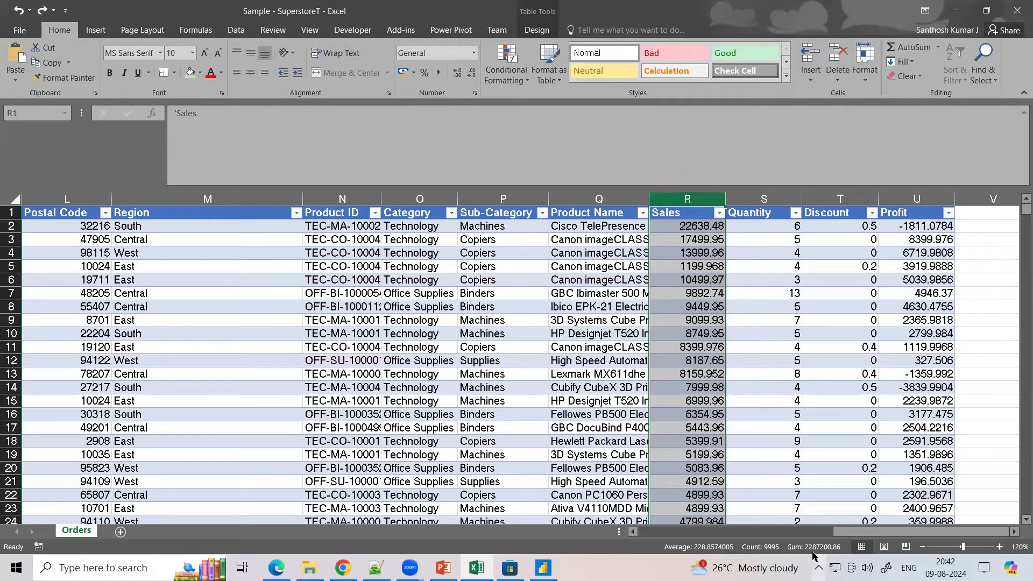
drag(871, 536, 782, 539)
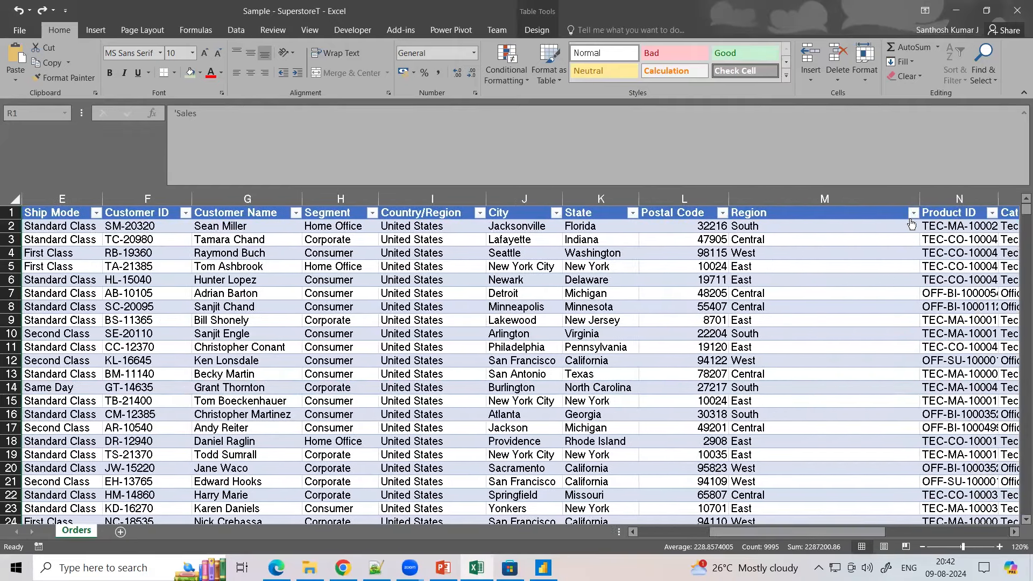
click(913, 213)
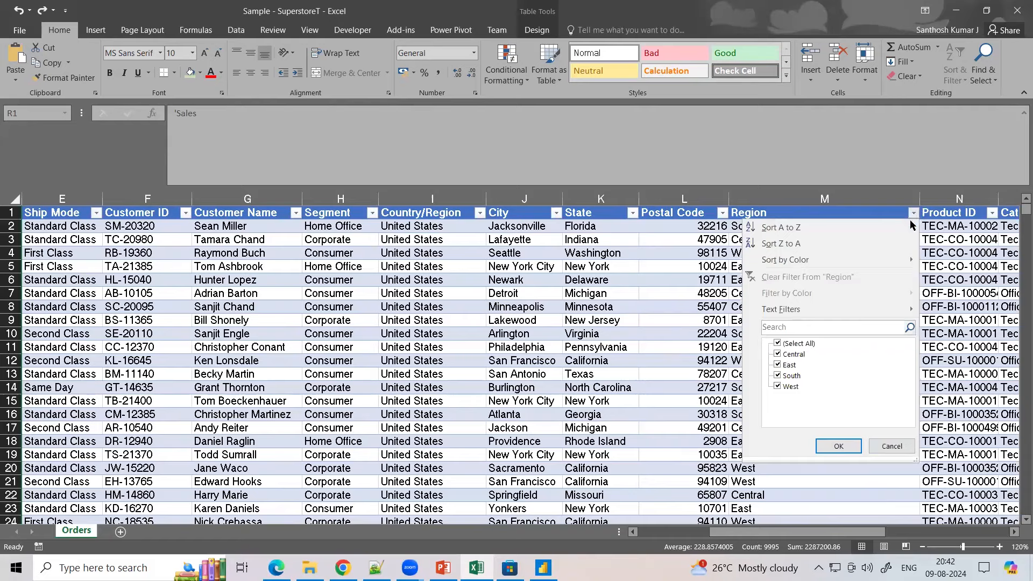
click(778, 343)
click(777, 376)
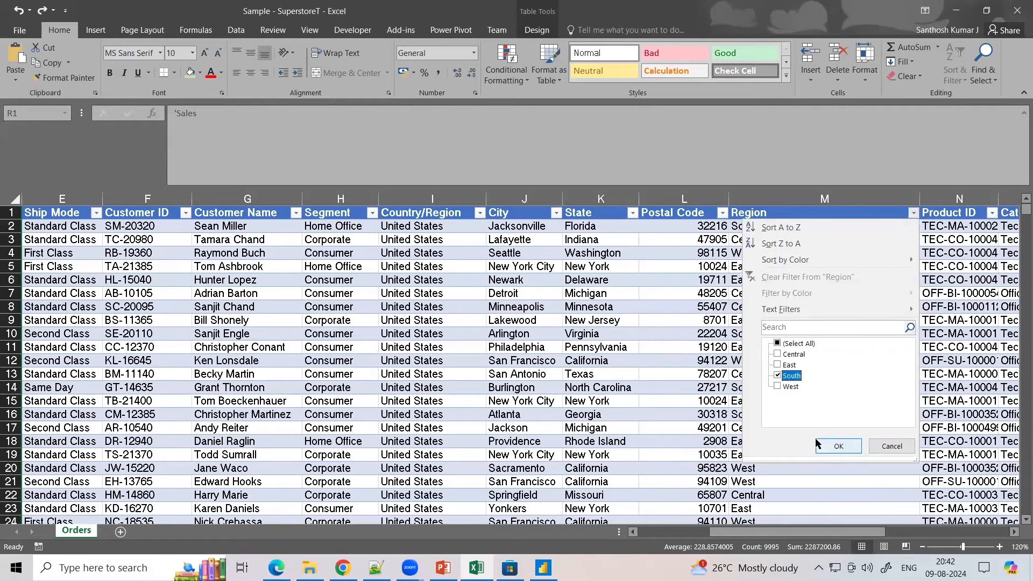
click(837, 447)
drag(807, 532, 884, 532)
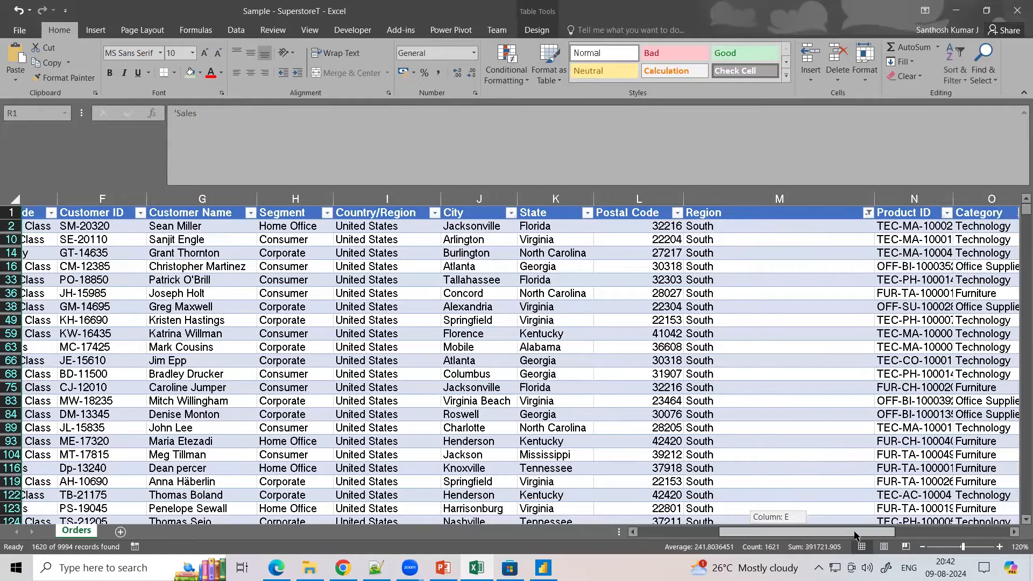
click(929, 199)
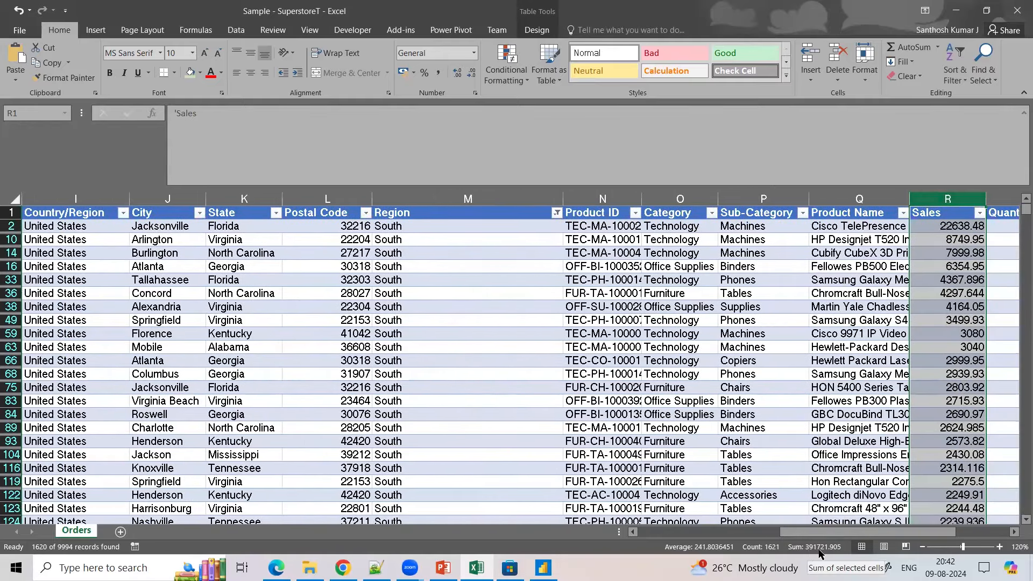
click(420, 443)
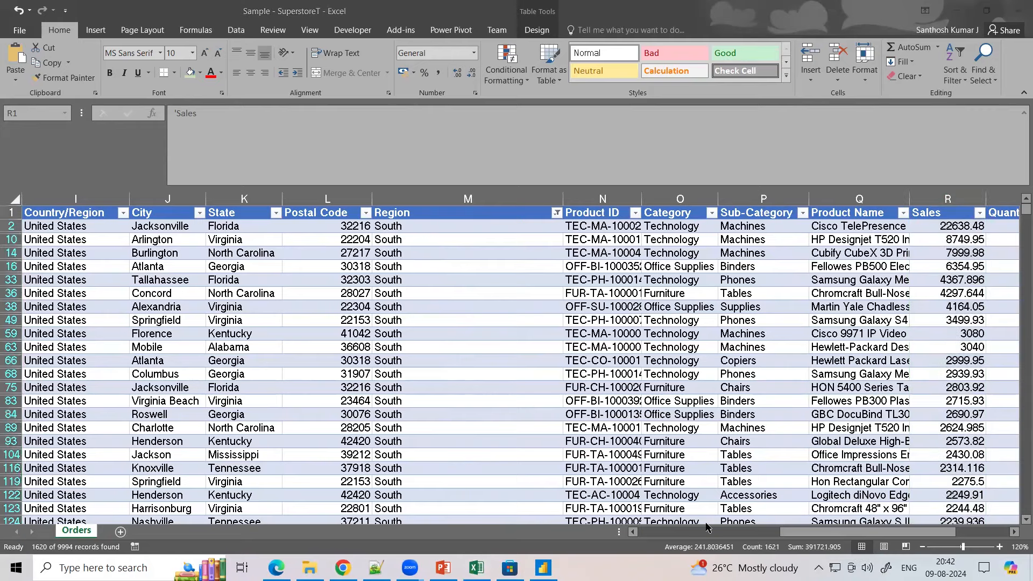
- Switch back to the Notepad++ notes and enter 391,721 beside south
click(376, 567)
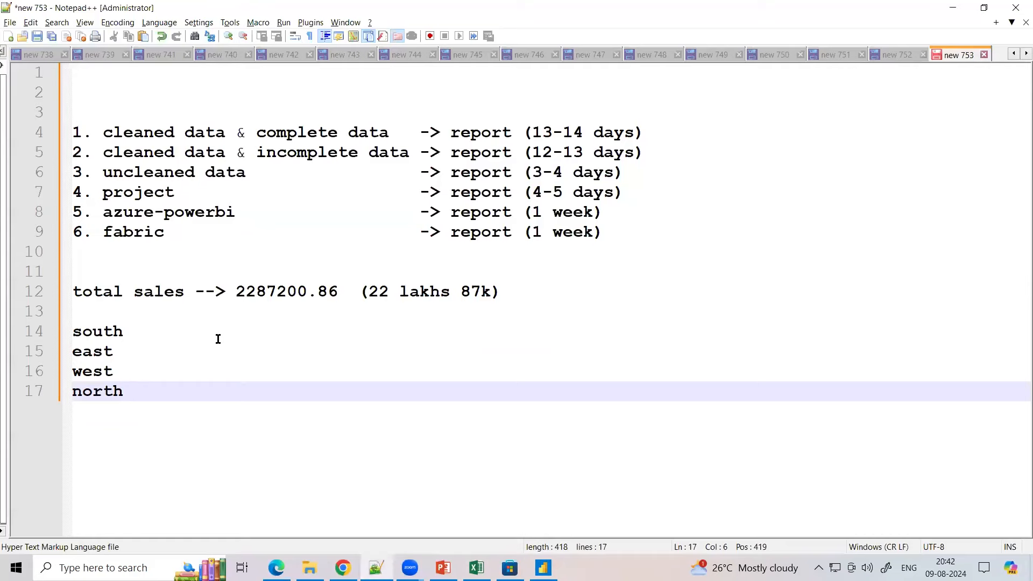
click(218, 338)
text(38)
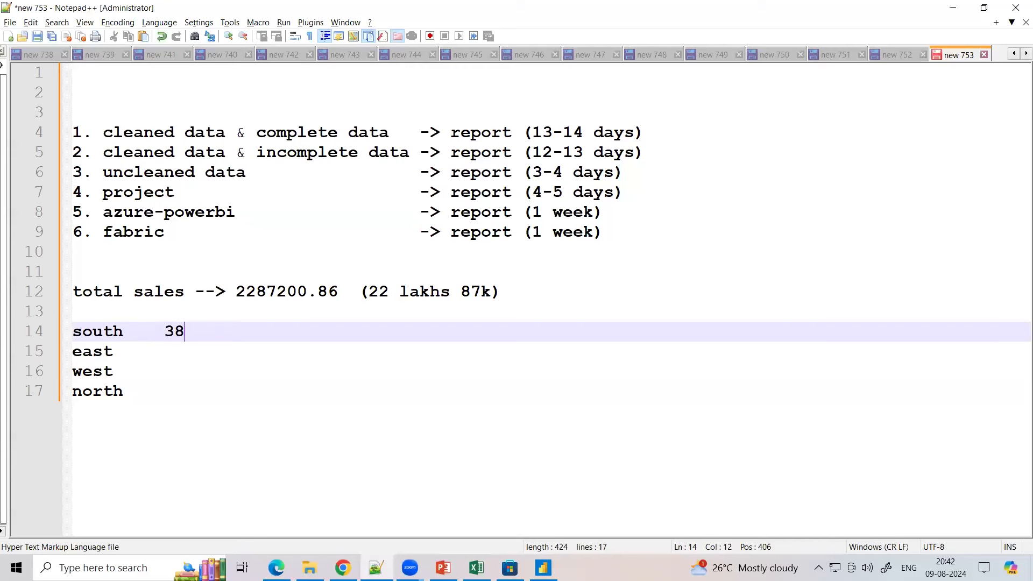
key(BackSpace)
text(91,9)
key(BackSpace)
text(7821)
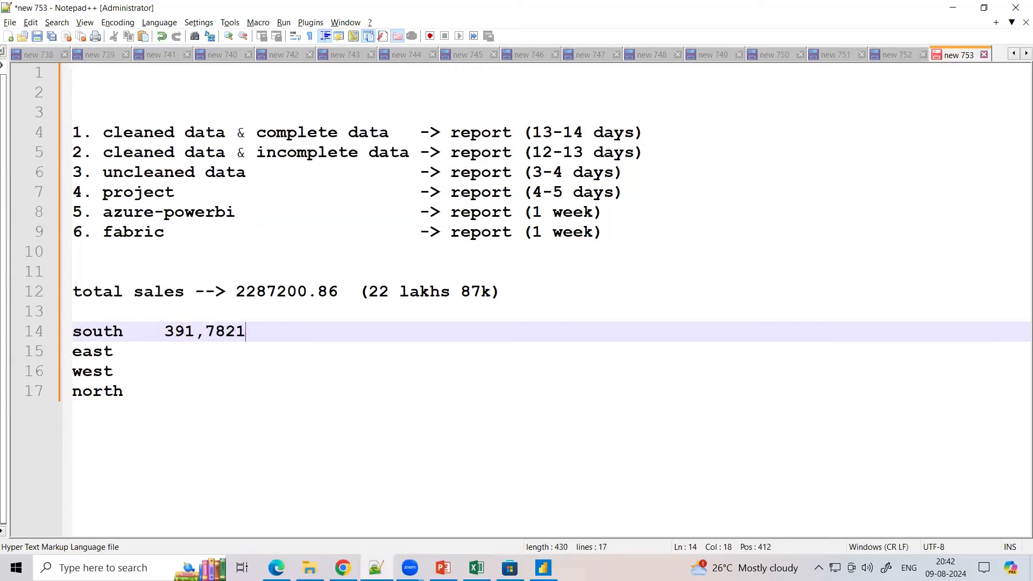
key(BackSpace)
key(BackSpace)
key(BackSpace)
text(21)
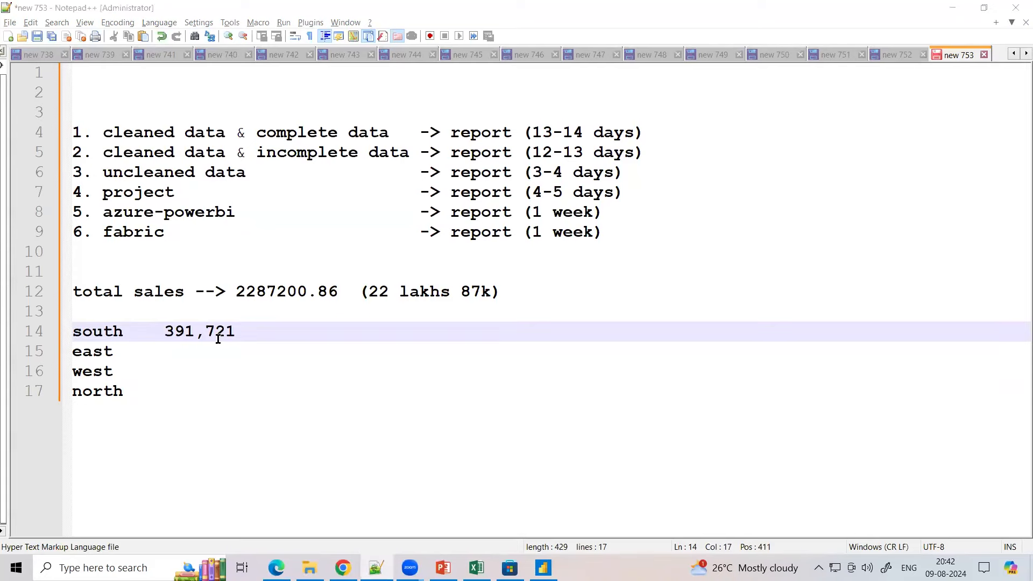
- Return to the Excel workbook and change the Region filter to show only West
key(alt+Tab)
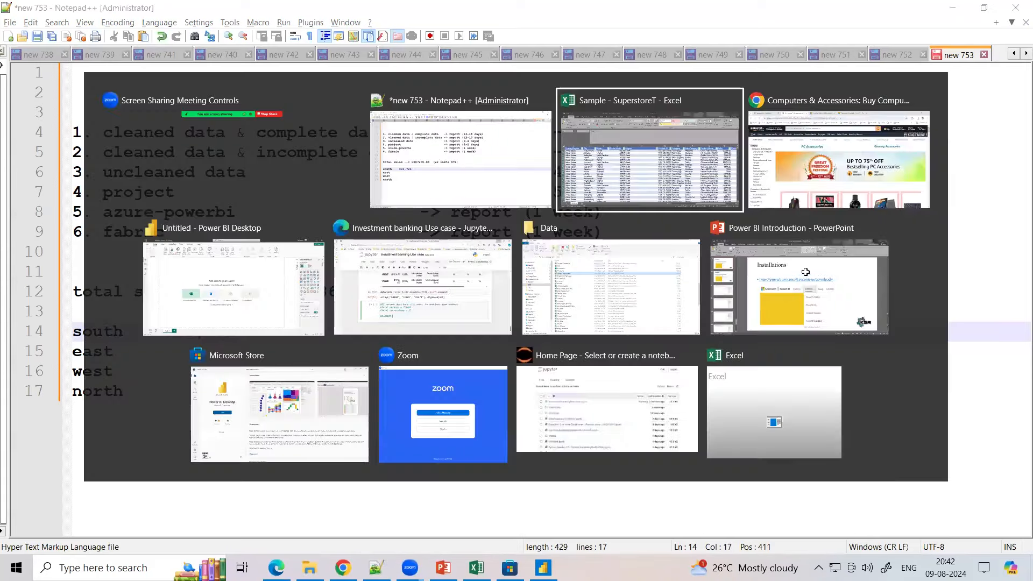
click(556, 213)
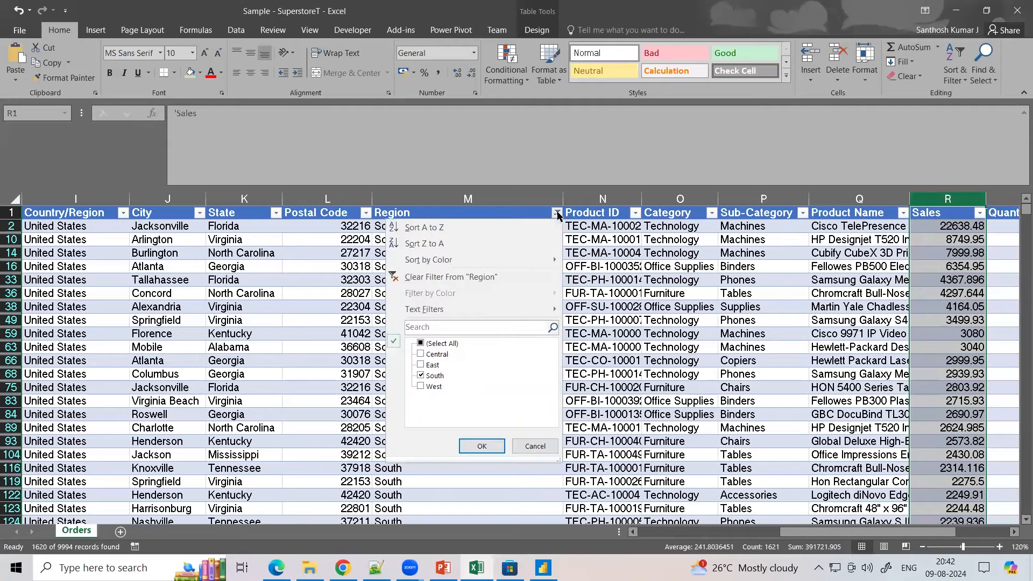
click(474, 445)
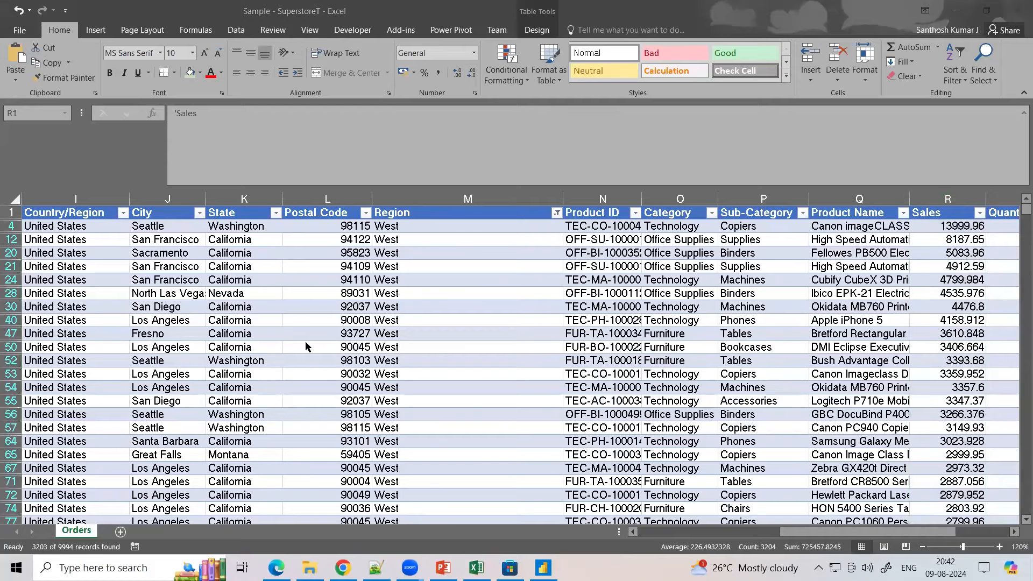
- Go back to the Notepad++ notes and record 725,457 as the sales figure beside west
key(alt+Tab)
key(alt+Tab)
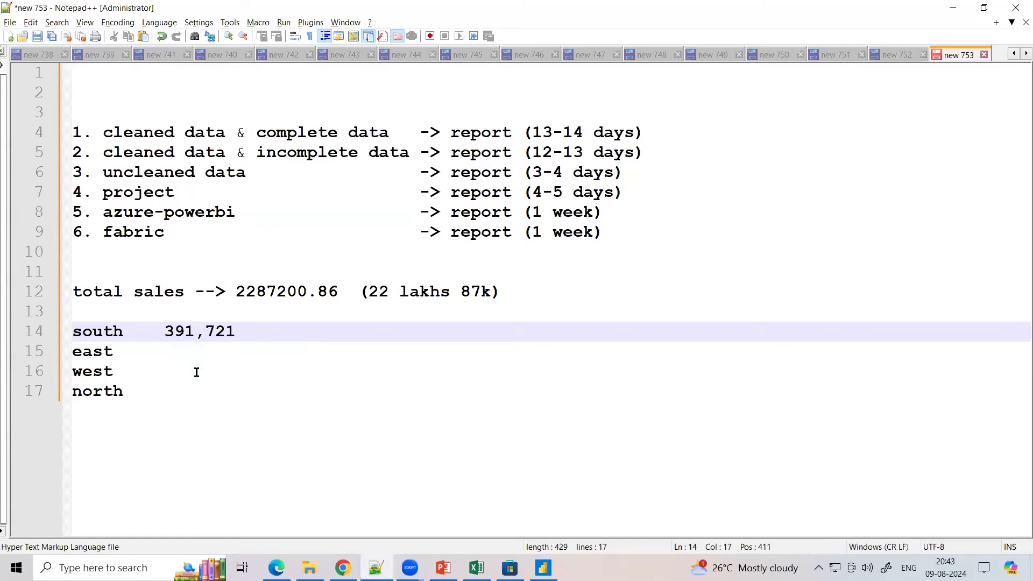
click(196, 373)
text(725,)
key(alt+Tab)
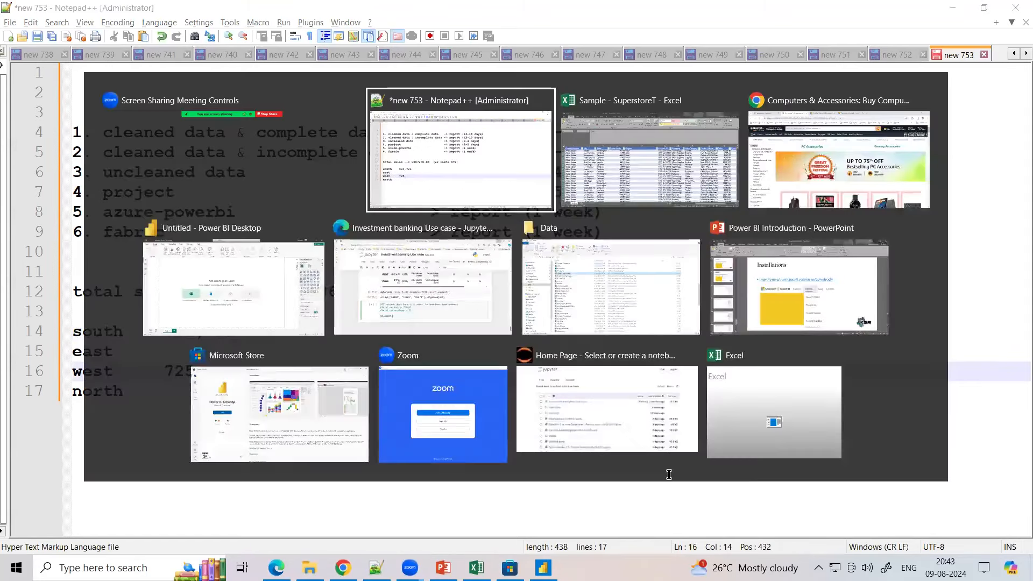
text(457)
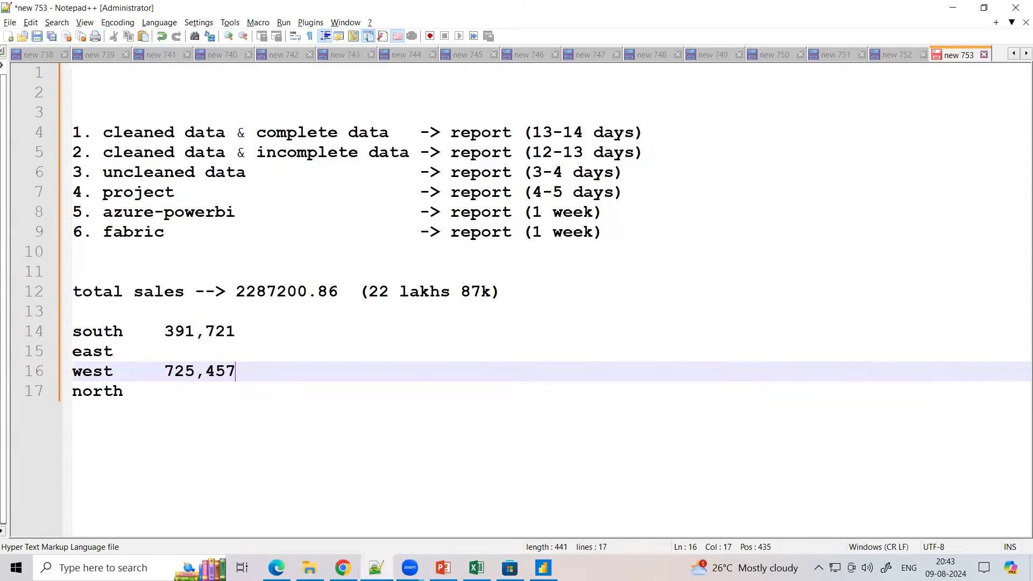
- Switch to the Excel workbook and set the Region filter to Central instead of West
key(alt+Tab)
key(alt+Tab)
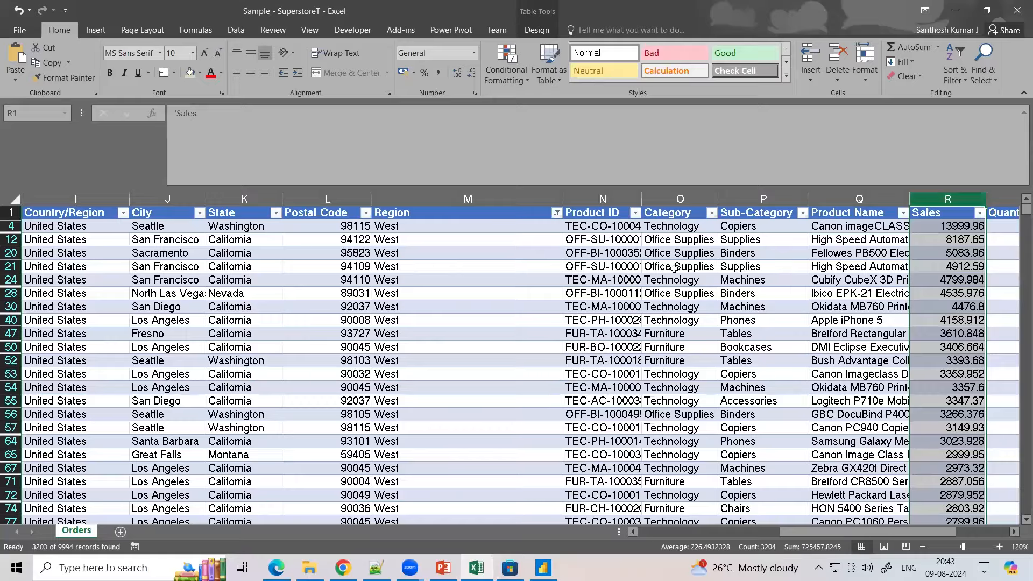
click(556, 212)
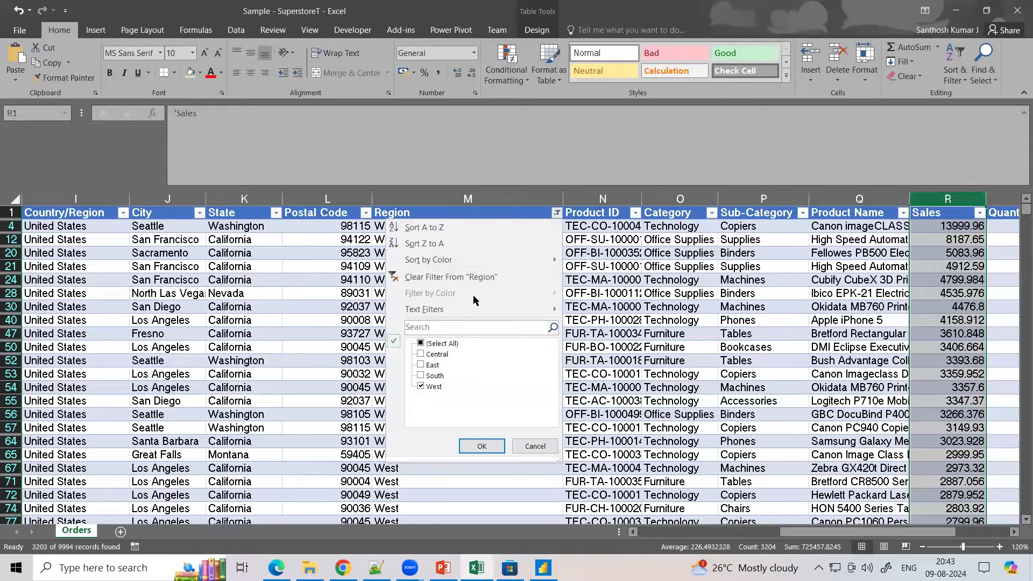
click(420, 386)
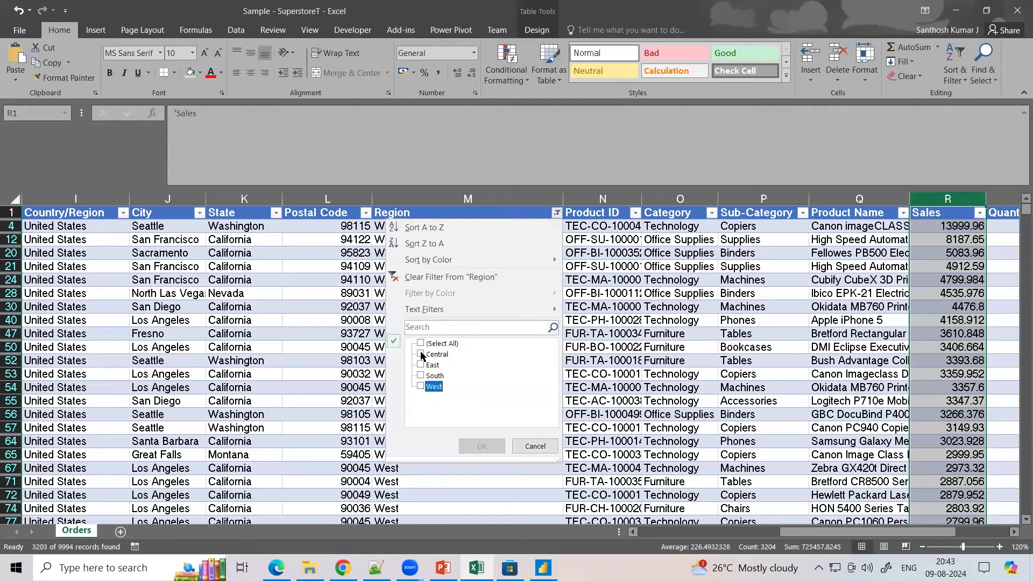
click(421, 354)
click(482, 446)
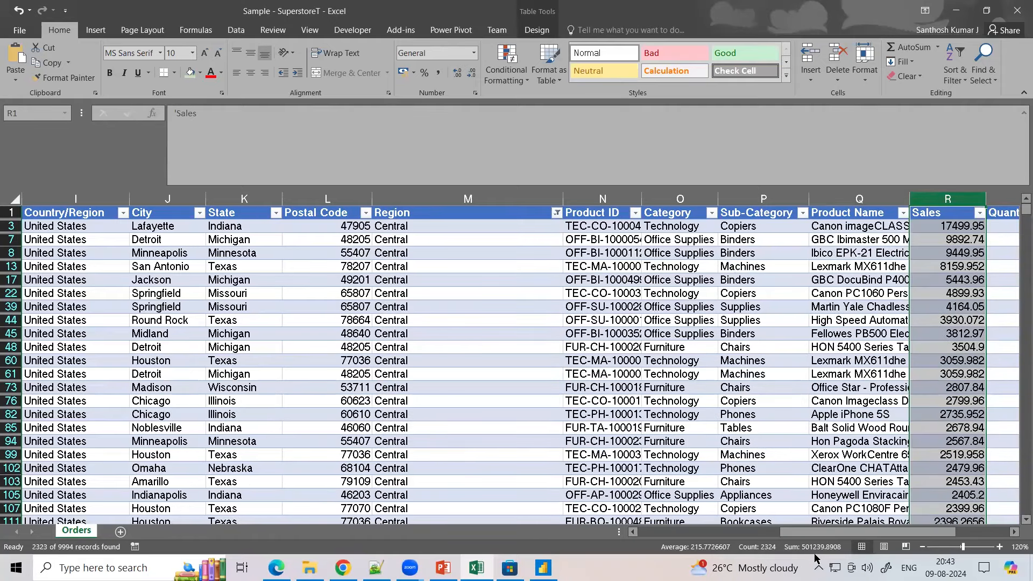
- In the Notepad++ notes, replace east with central and enter 501,239 beside it
key(alt+Tab)
text(central5.)
key(BackSpace)
text(0)
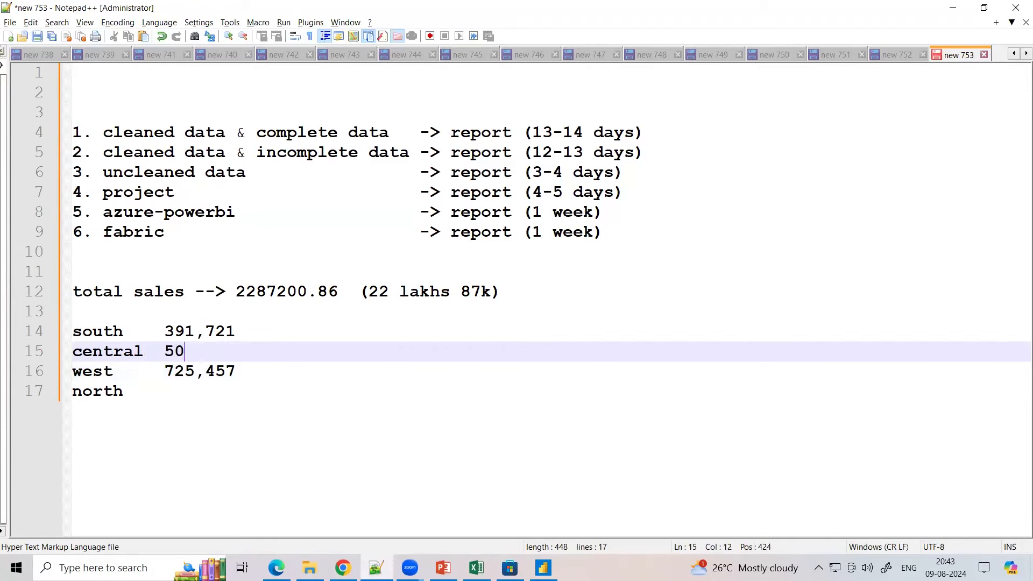
text(1,239)
key(alt+Tab)
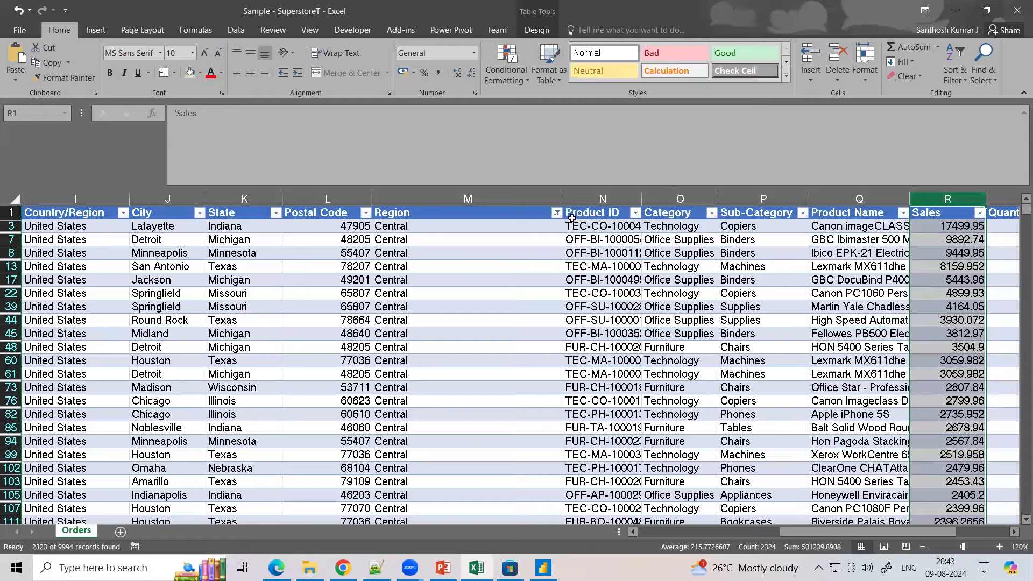
click(556, 213)
click(421, 354)
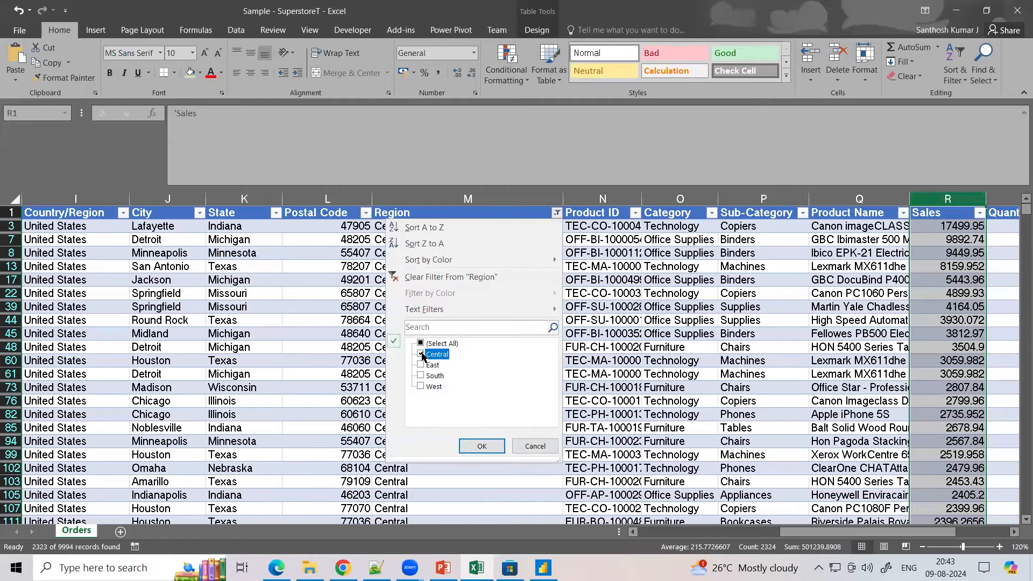
key(Escape)
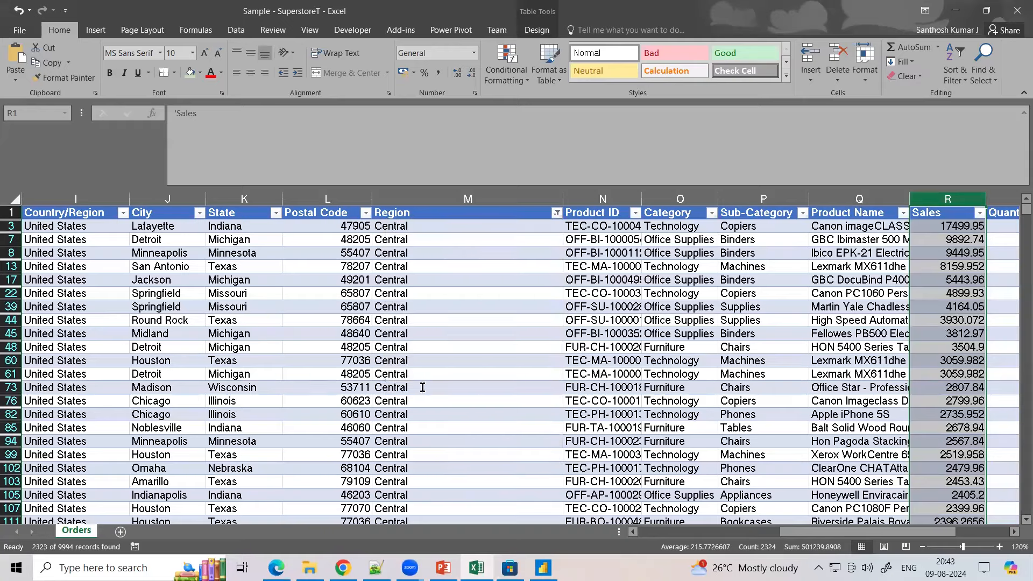
- Replace the region name north with east on the last line of the Notepad++ notes
key(alt+Tab)
double_click(113, 386)
text(east)
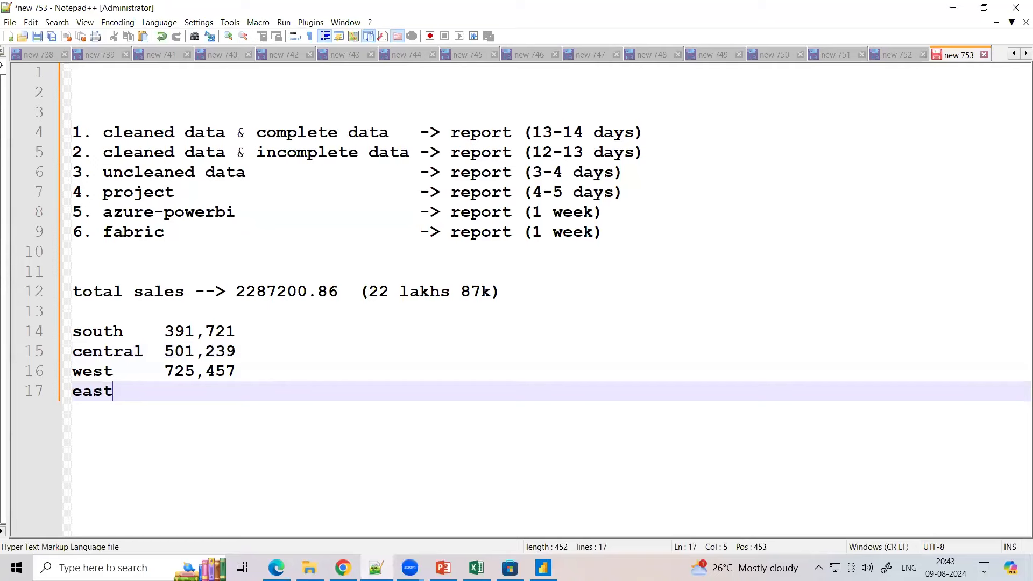
- Filter the Excel workbook's Region column to East and enter its Sales sum, 668,781, beside east in the Notepad++ notes
key(alt+Tab)
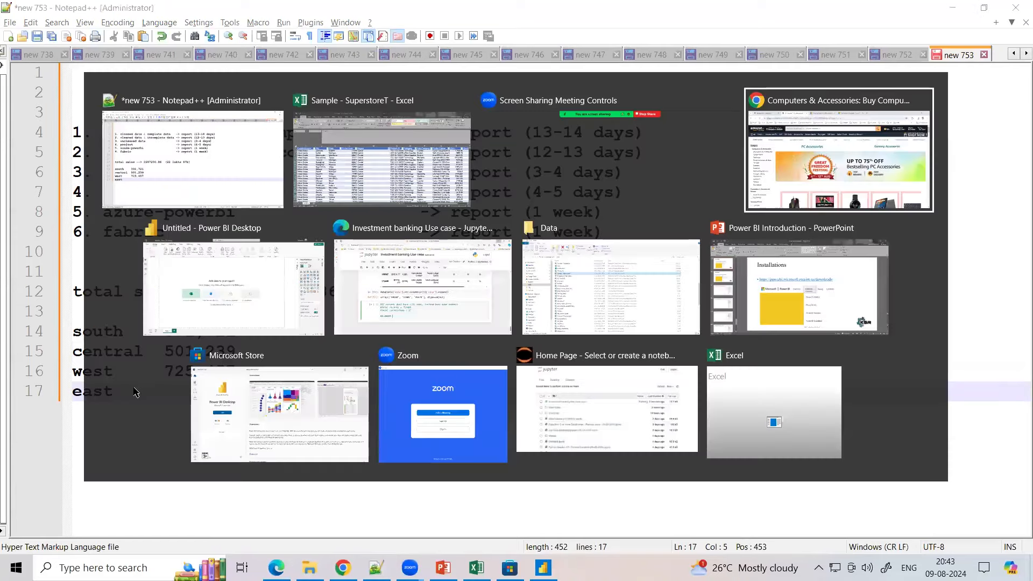
key(alt+shift+Tab)
key(alt+shift+Tab)
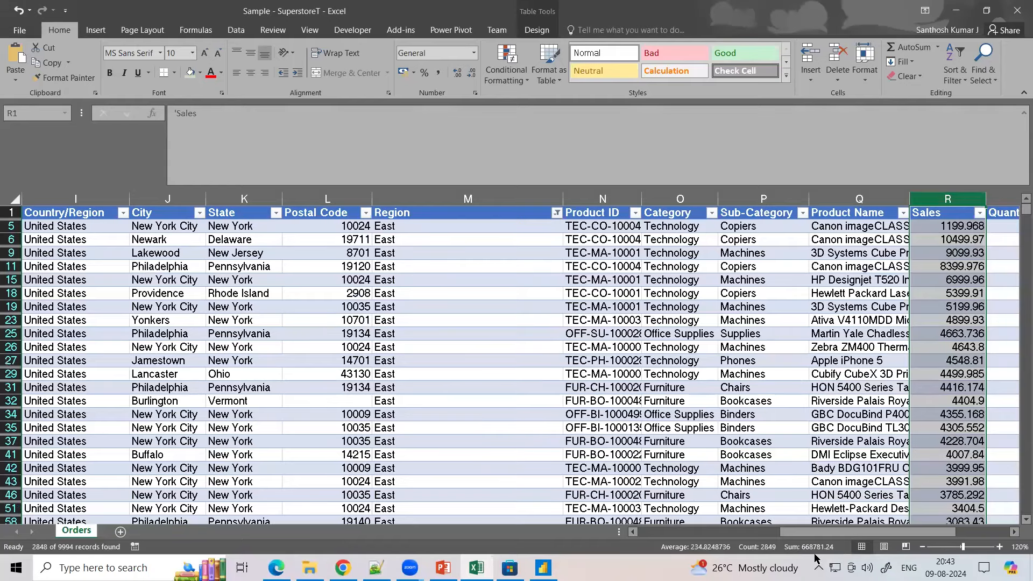
key(alt+Tab)
text(668,781)
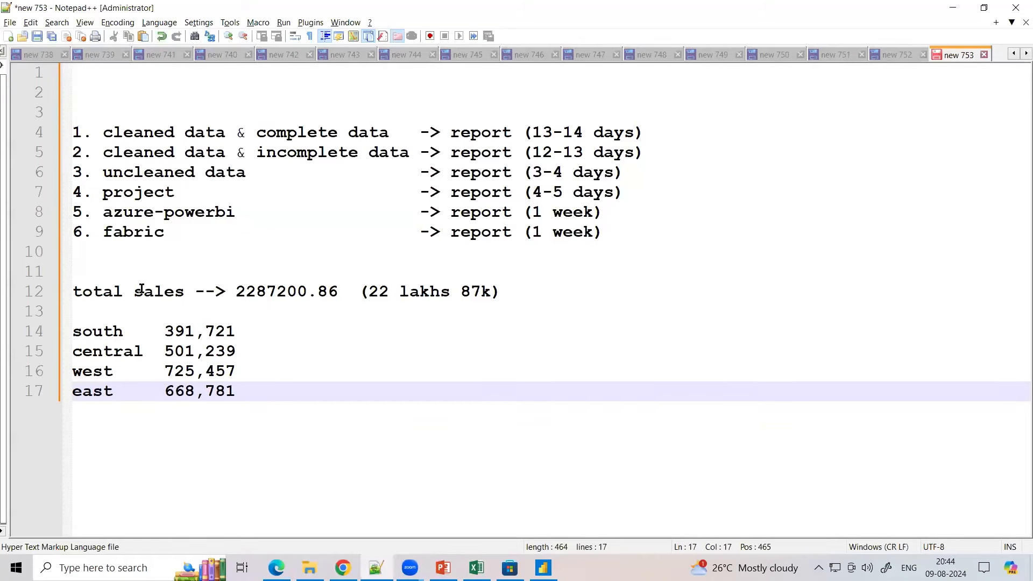
- Insert three blank lines above the region list in the notes and add (highest) beside the west figure
click(130, 315)
key(Return)
key(Return)
key(Return)
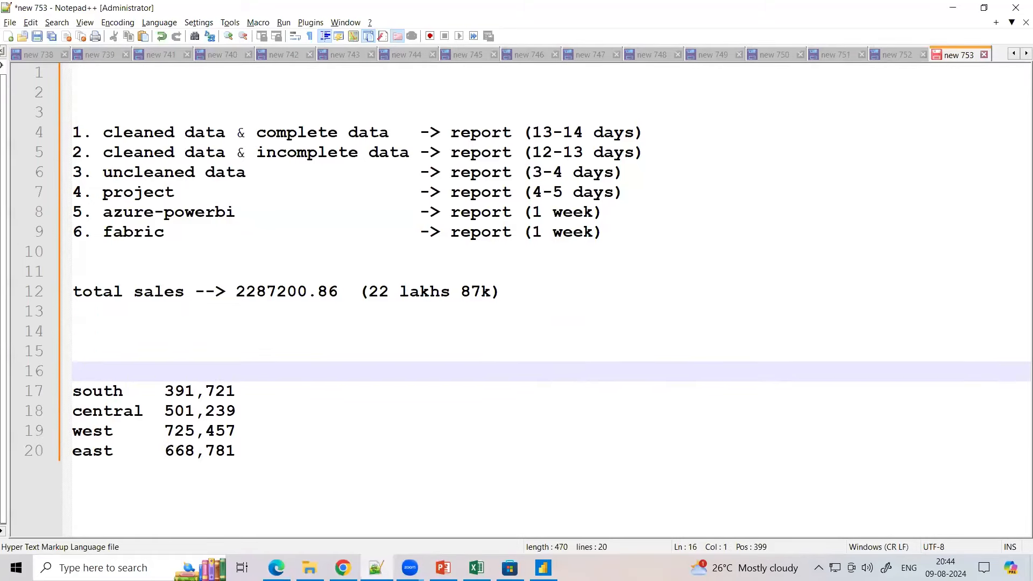
click(369, 434)
text((highe)
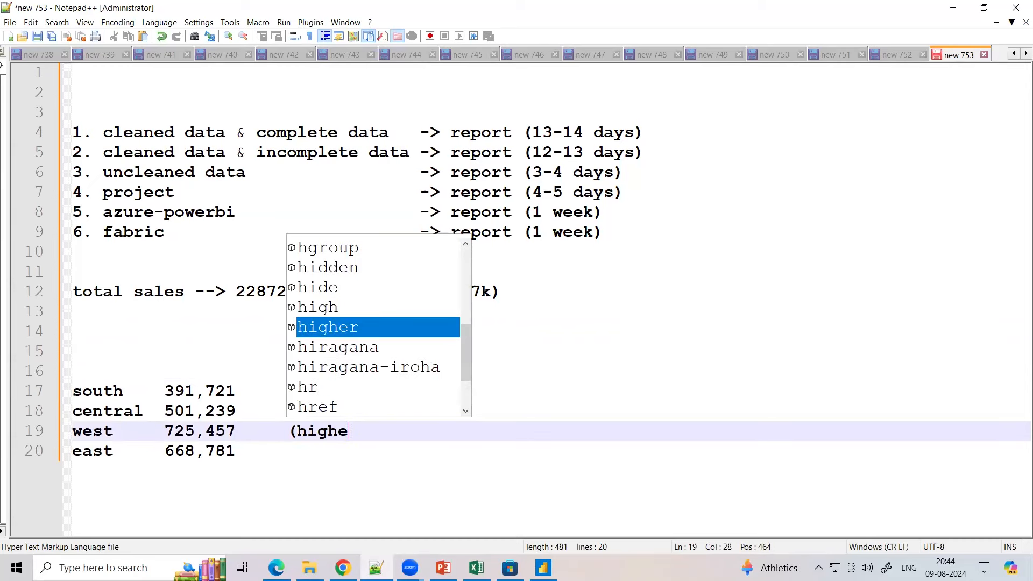
text(st))
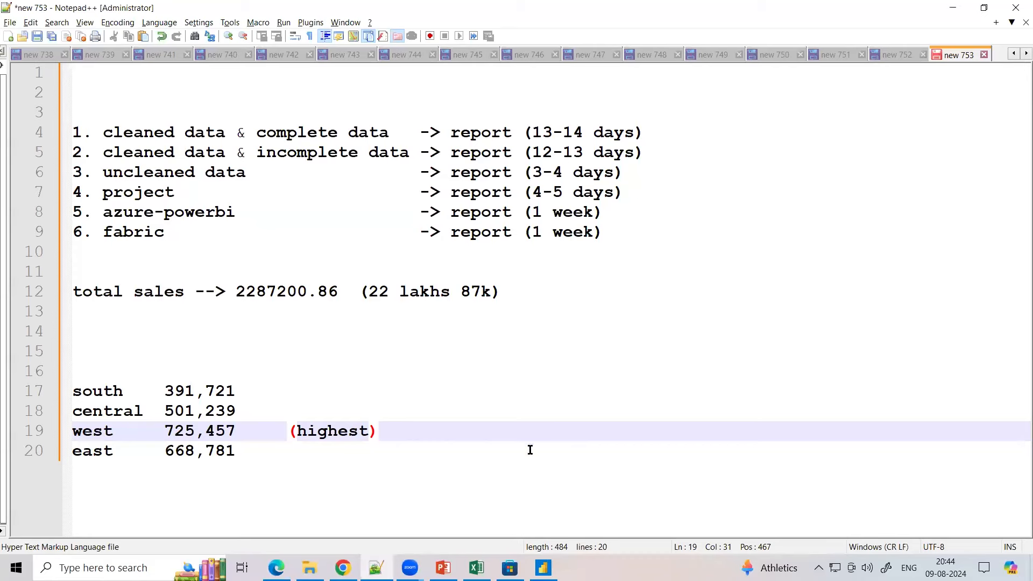
- Switch to the Excel workbook and undo the last two filter changes on the Orders sheet
click(477, 567)
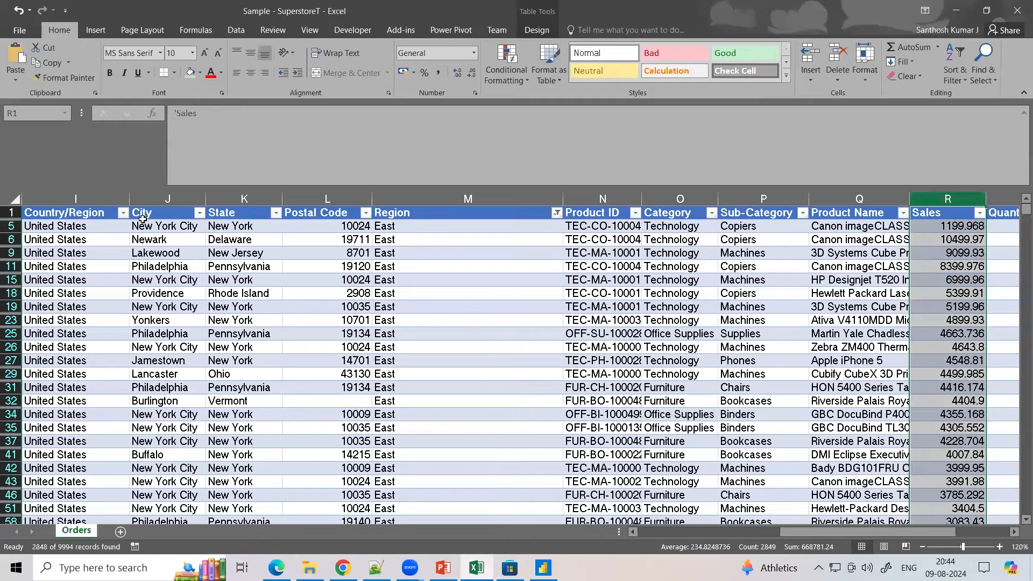
click(421, 384)
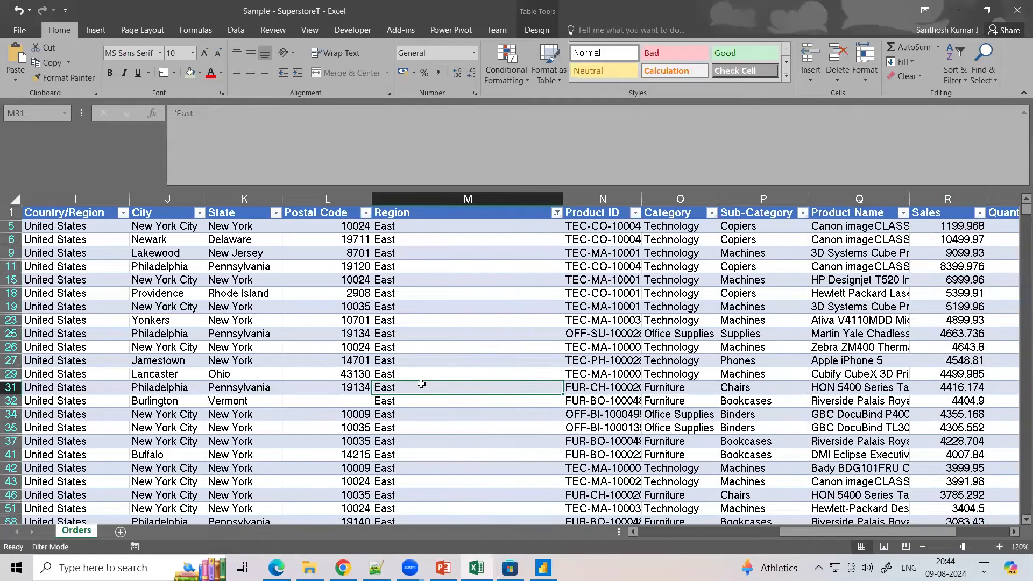
key(ctrl+z)
key(ctrl+z)
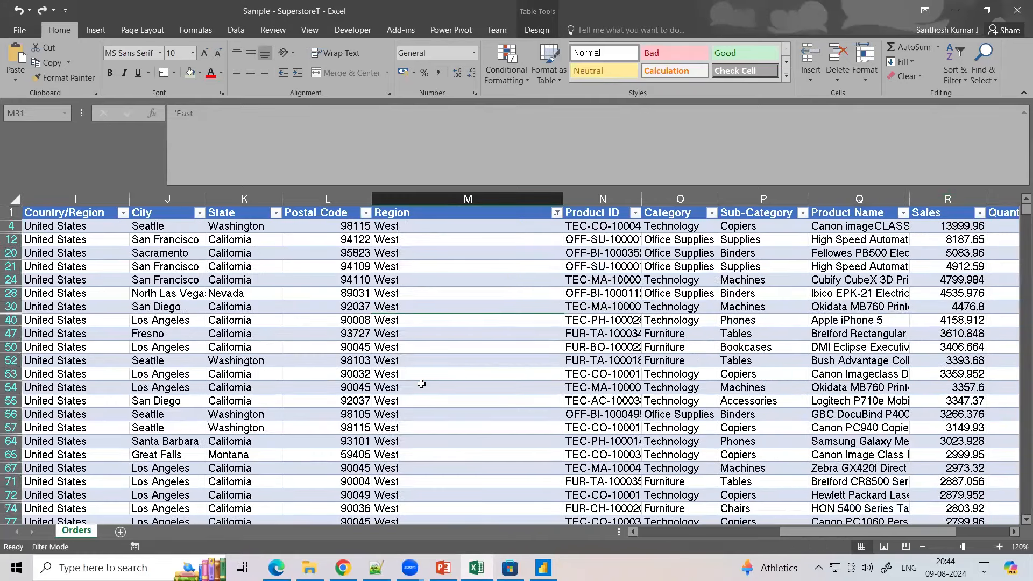
- Create a PivotTable from all columns of the Orders sheet, placed in a new worksheet
click(12, 199)
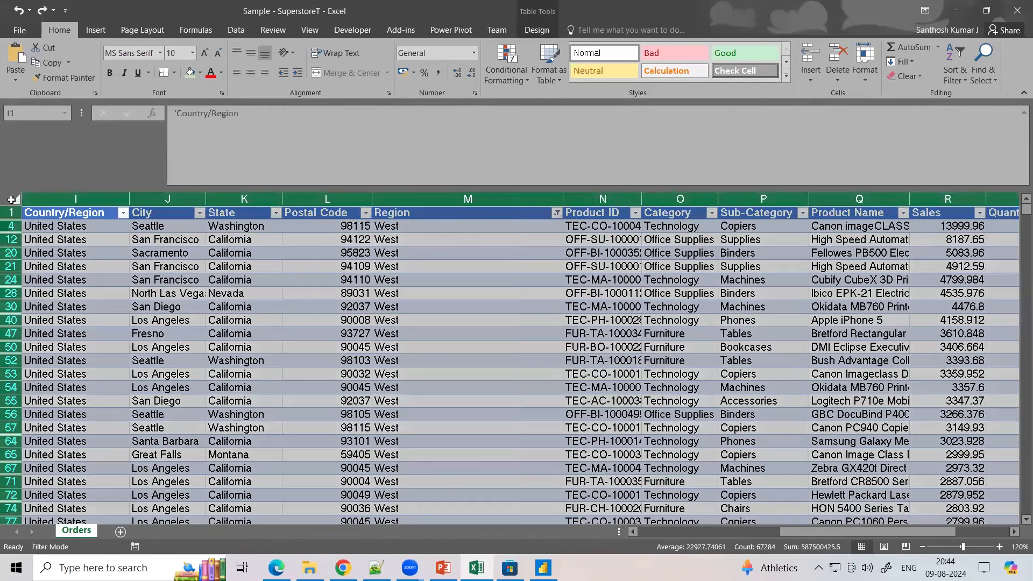
click(92, 31)
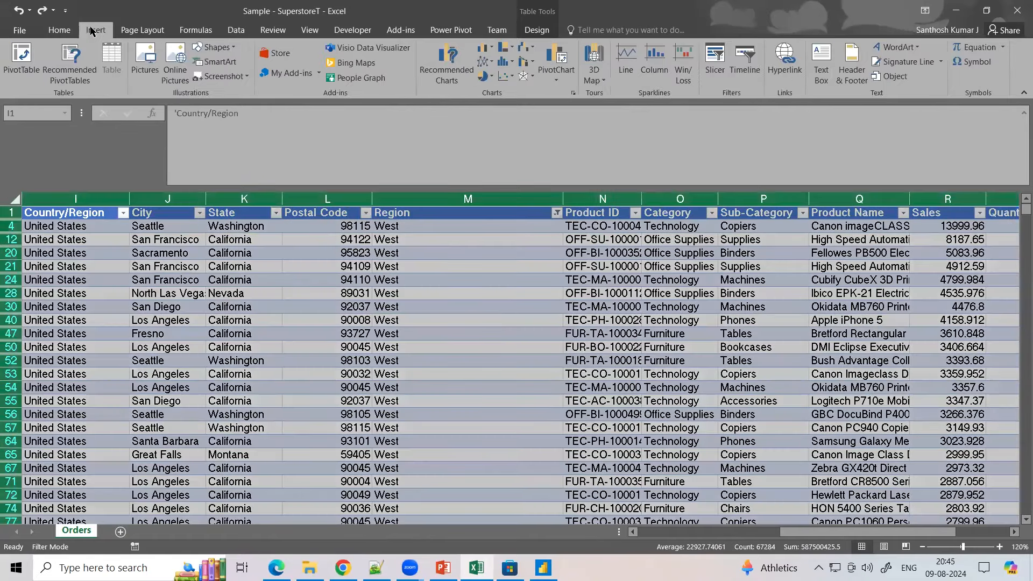
click(21, 58)
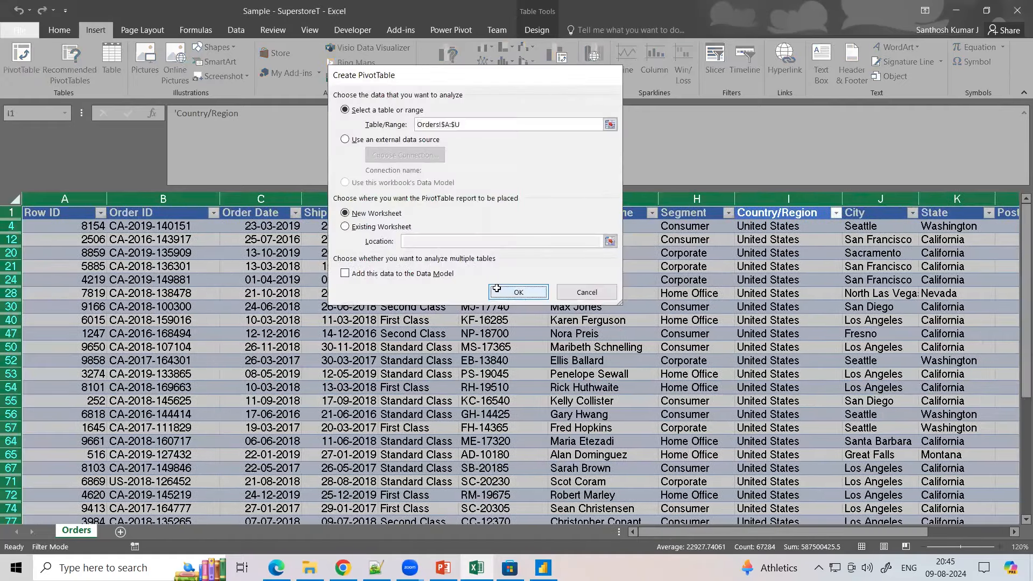
click(495, 285)
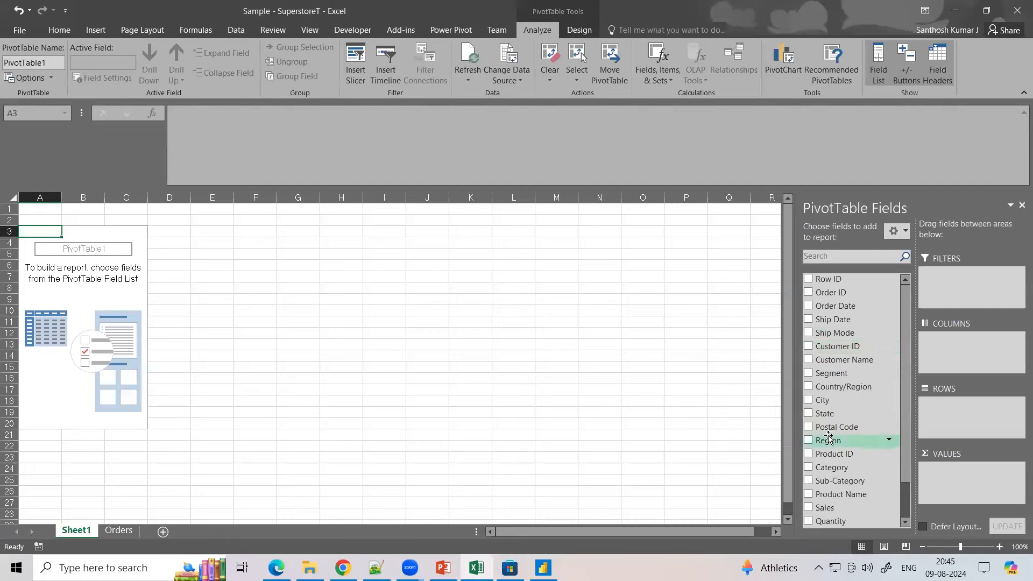
- Build the pivot table with Region as rows and Sales as values, summarized by Sum
drag(828, 441, 956, 425)
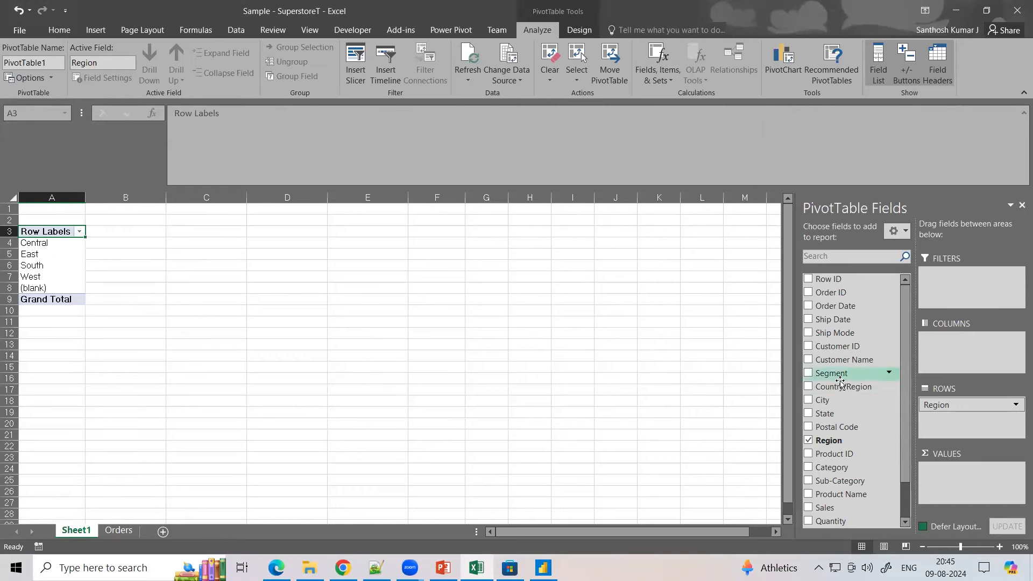
scroll(840, 430, down, 1)
drag(825, 463, 949, 480)
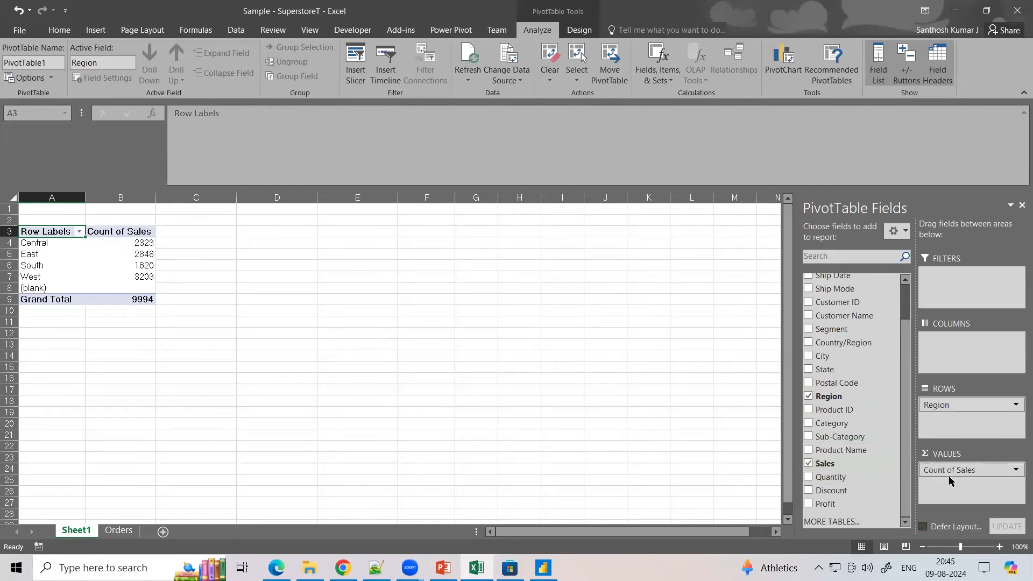
click(1015, 471)
click(979, 458)
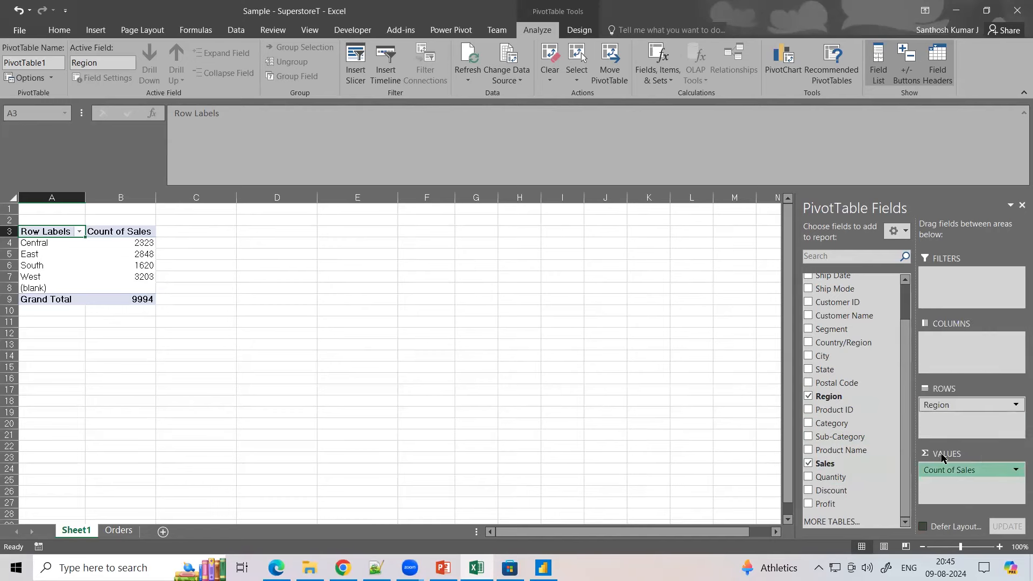
click(365, 199)
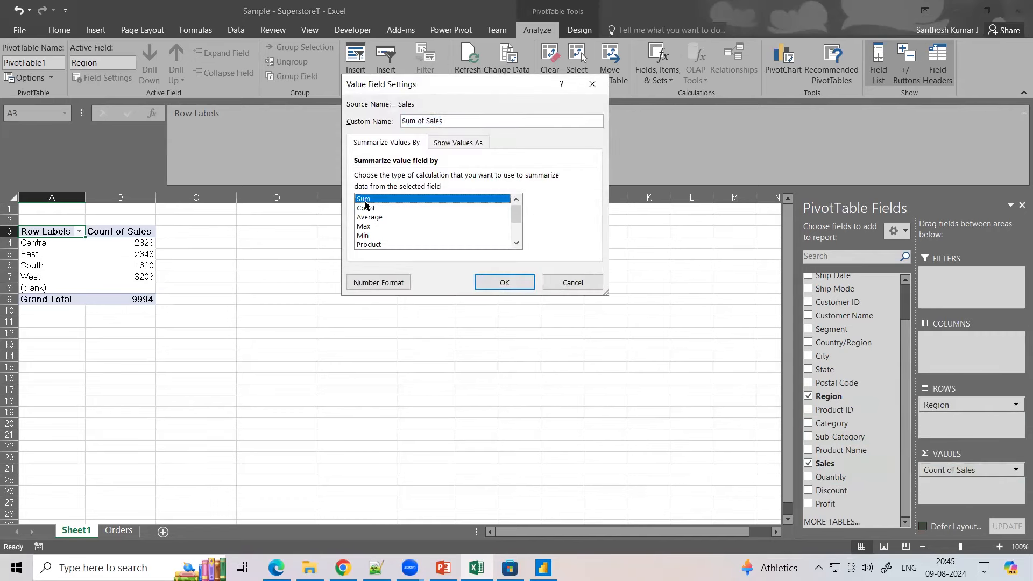
click(504, 282)
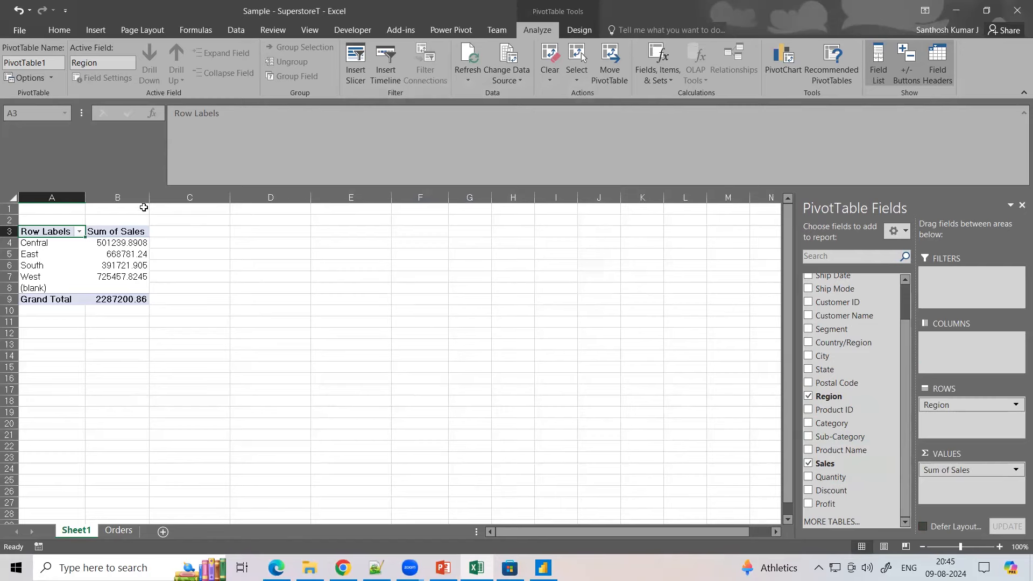
- Widen the pivot table's Sum of Sales column and enlarge the sheet to 150%
drag(149, 197, 198, 198)
drag(48, 232, 153, 302)
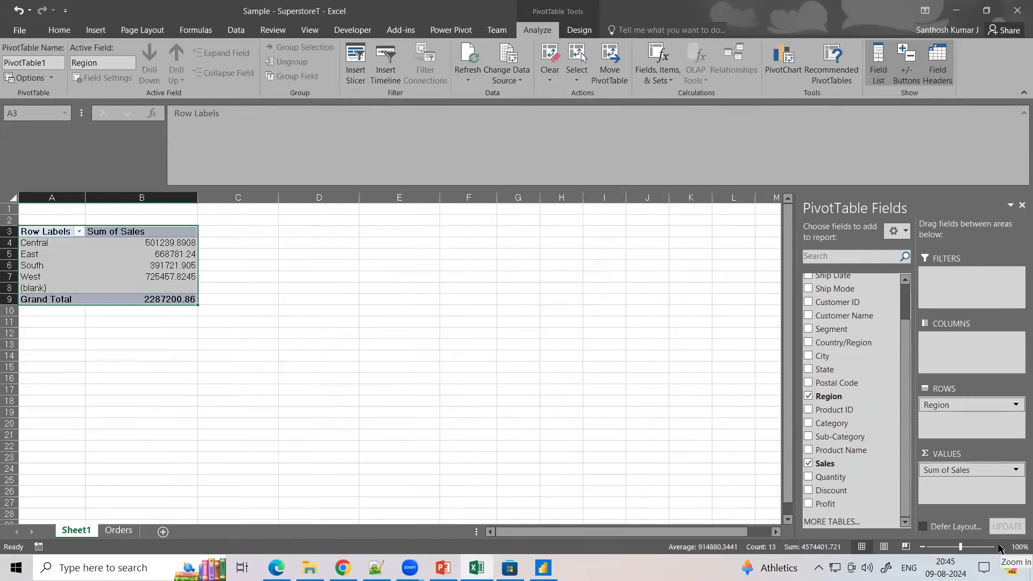
ctrl+scroll(682, 289, up, 2)
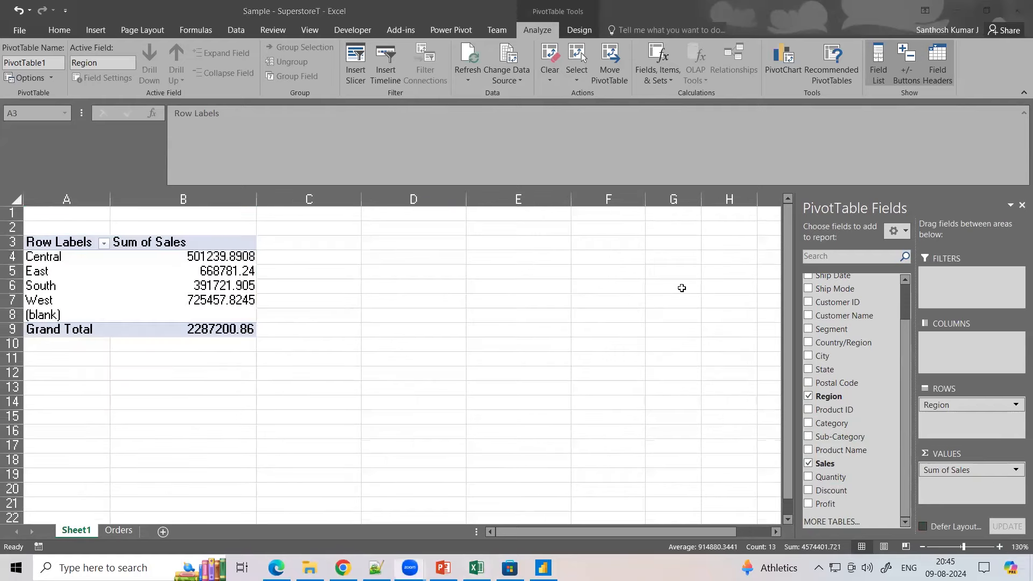
click(1000, 547)
click(1000, 546)
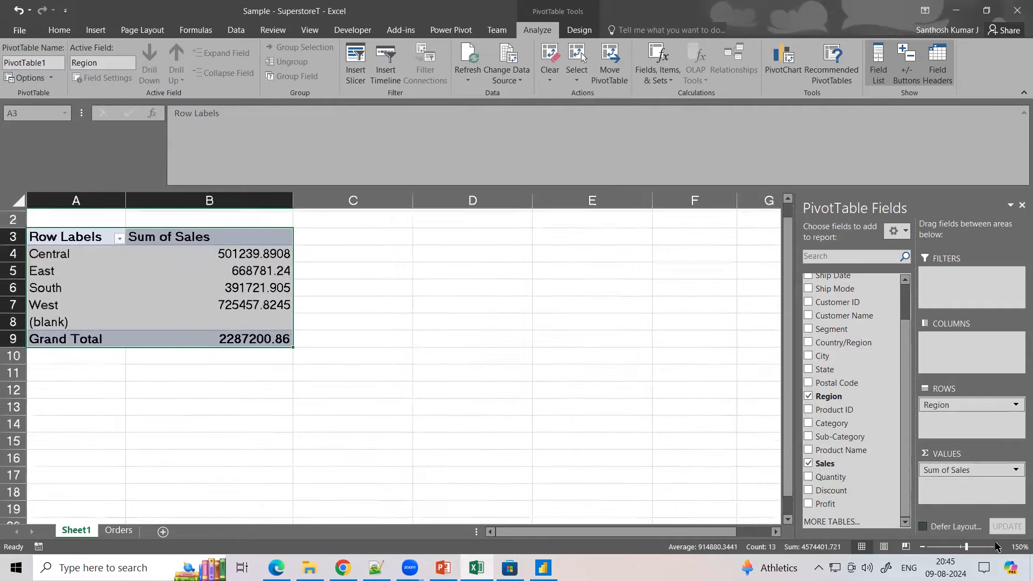
- Compare the pivot table's Central and West sales sums with the figures recorded in the Notepad++ notes
click(477, 424)
click(264, 253)
click(377, 568)
double_click(211, 414)
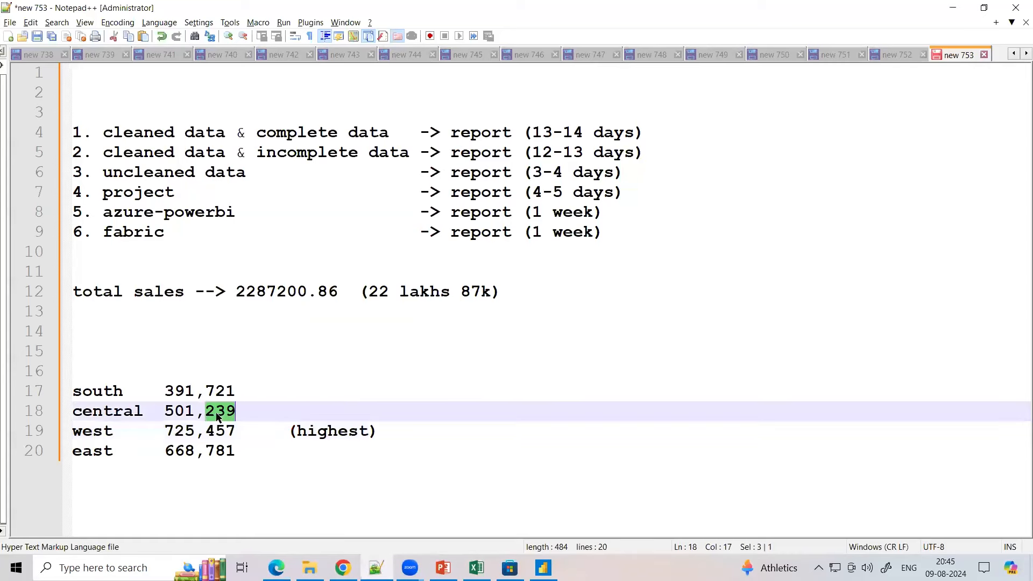
click(373, 562)
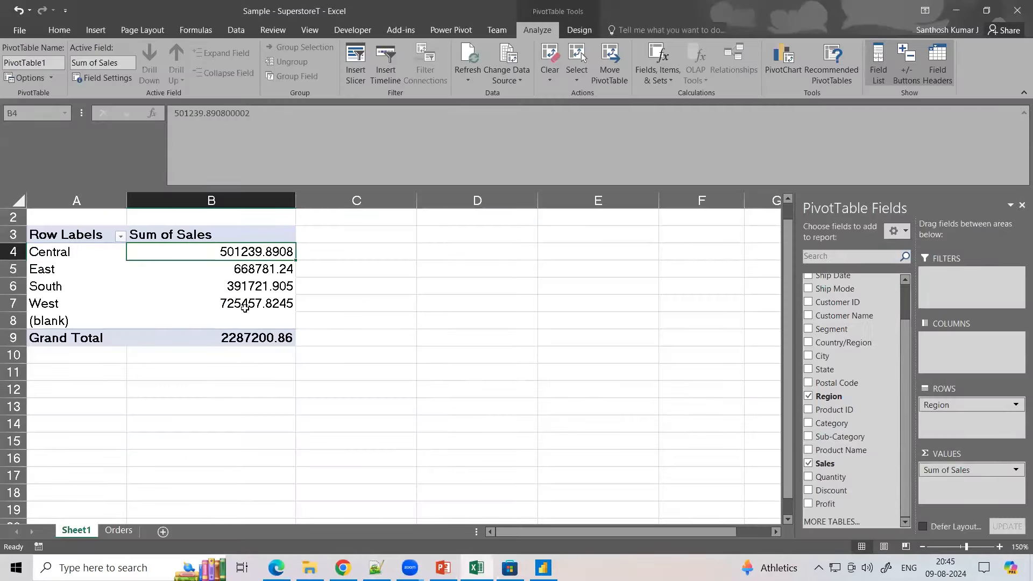
click(245, 304)
click(375, 565)
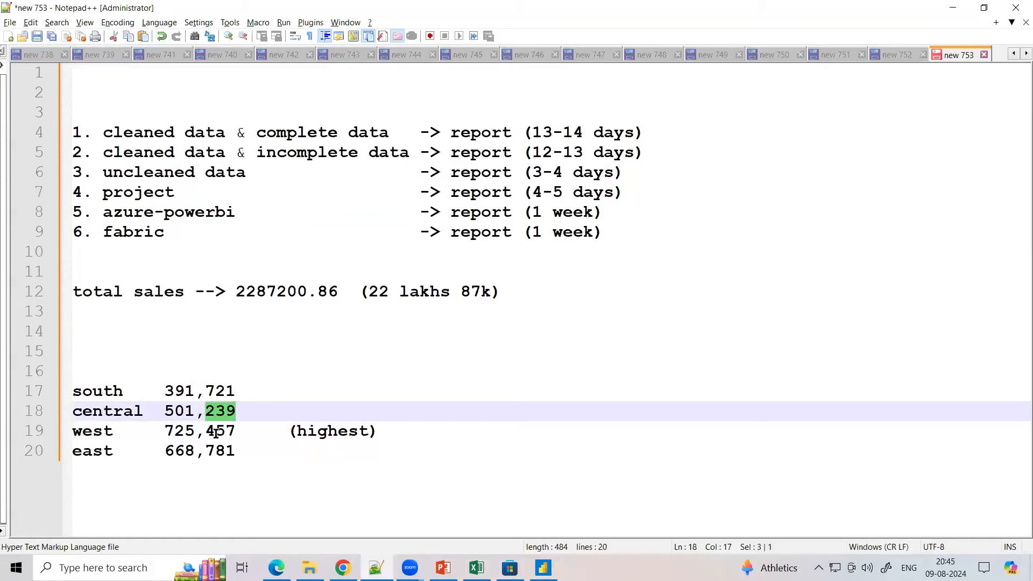
click(270, 454)
- Return to the Excel workbook and open the Orders sheet to review the source data
key(alt+Tab)
click(367, 405)
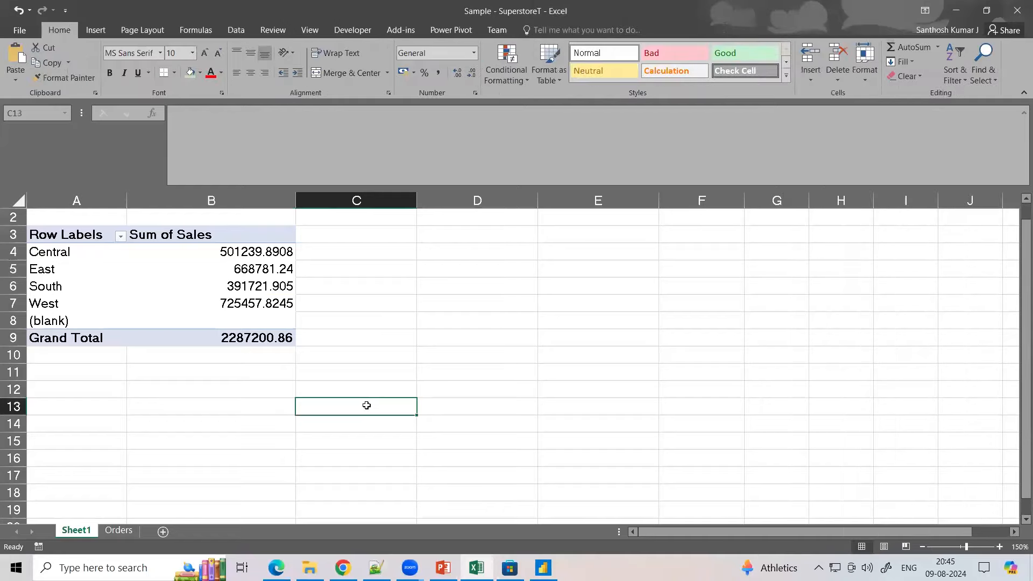
click(117, 531)
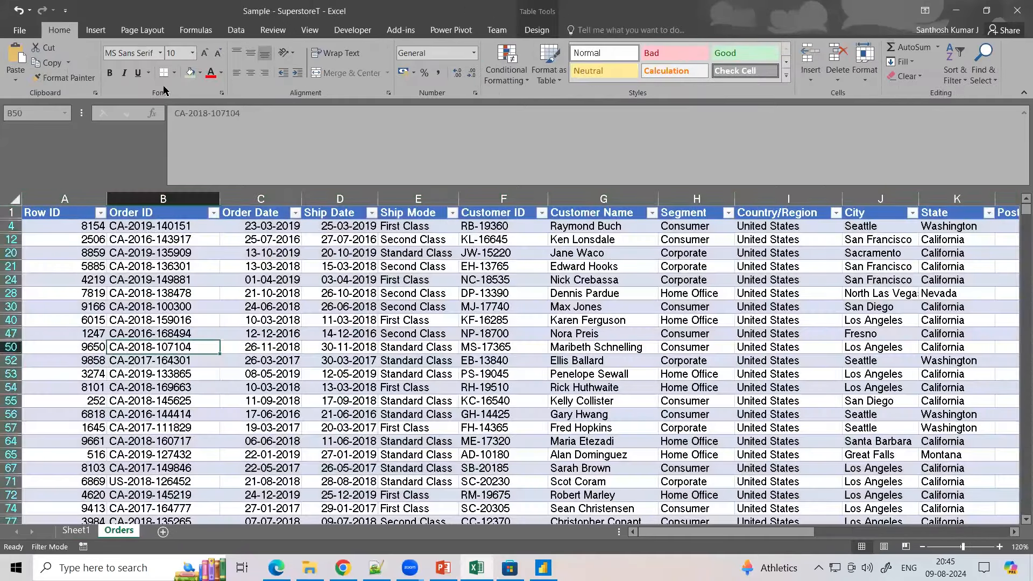
click(432, 419)
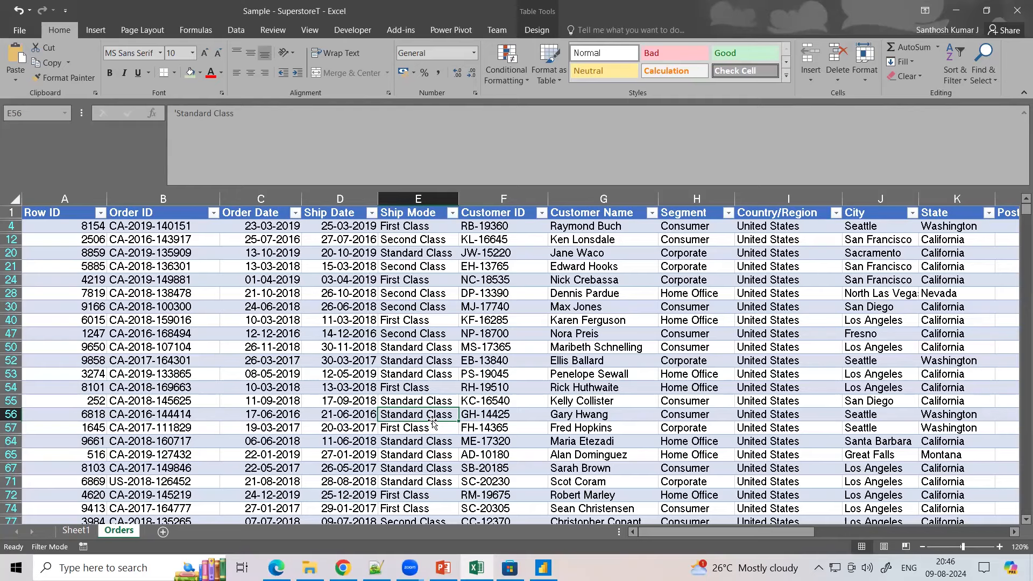
click(477, 567)
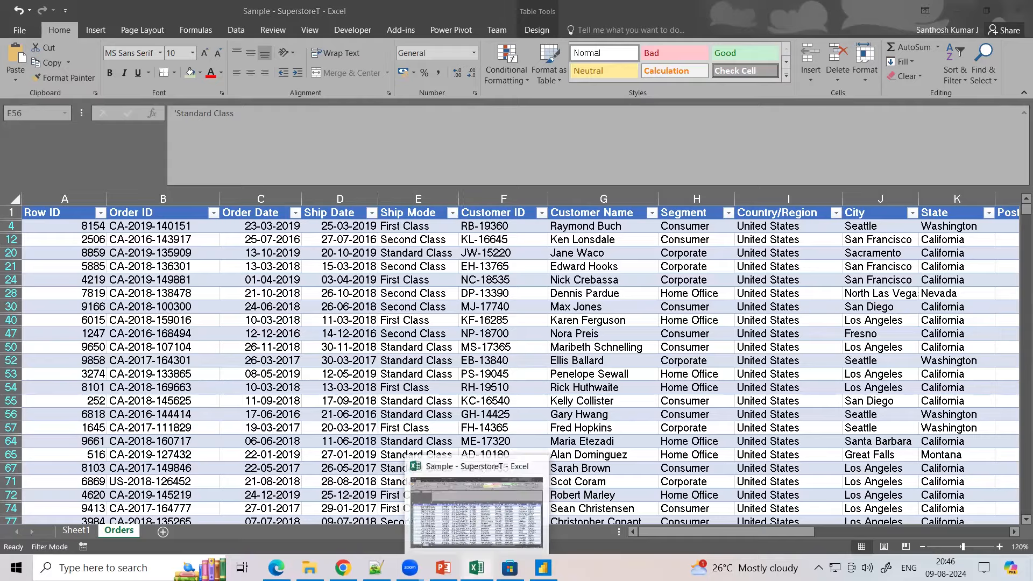
- Switch to Notepad++ and add the line "1million = 10 lakhs" below the east figure, leaving two blank lines between
key(alt+Tab)
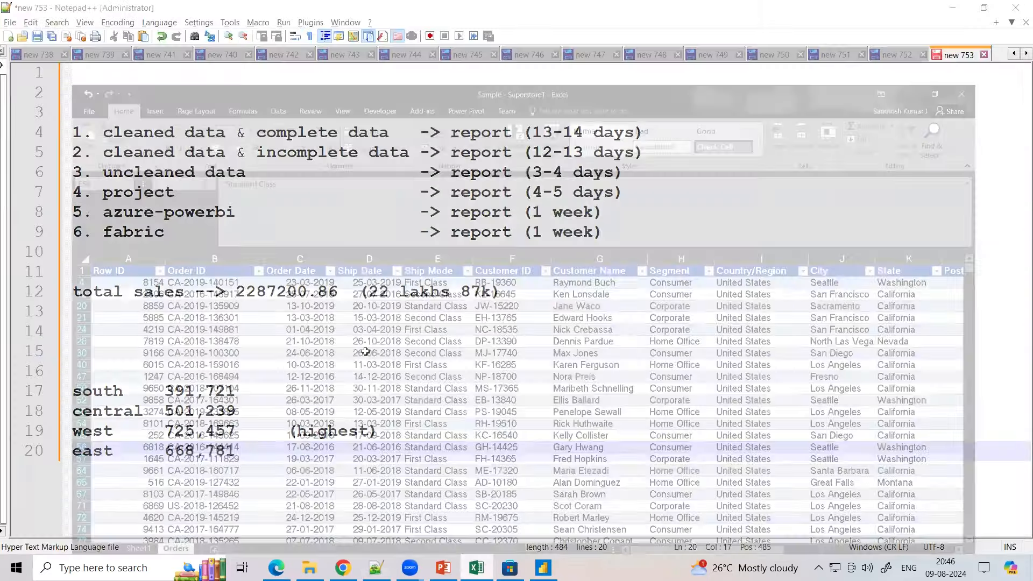
click(366, 350)
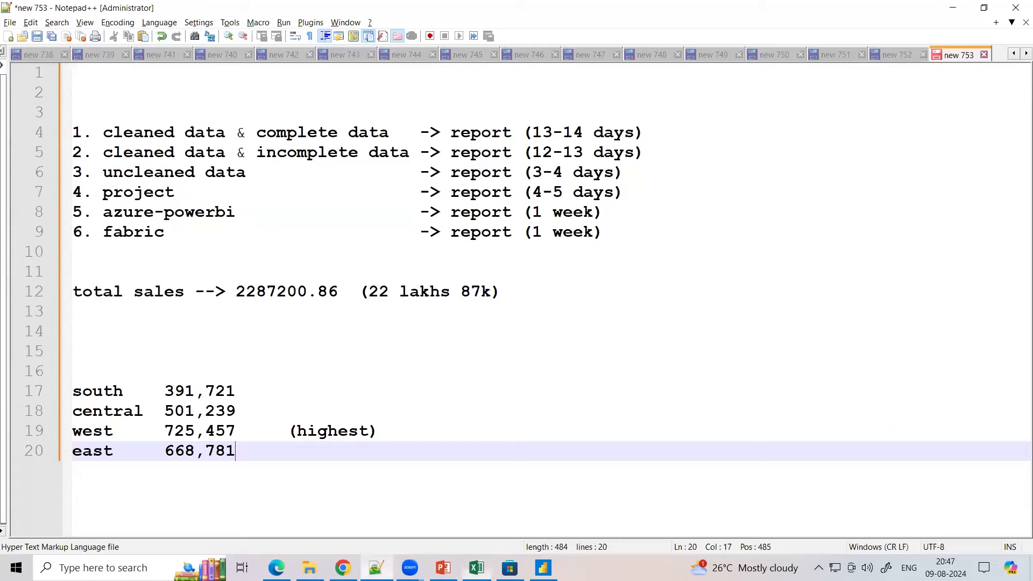
click(376, 568)
key(Return)
key(Return)
key(Return)
text(100000)
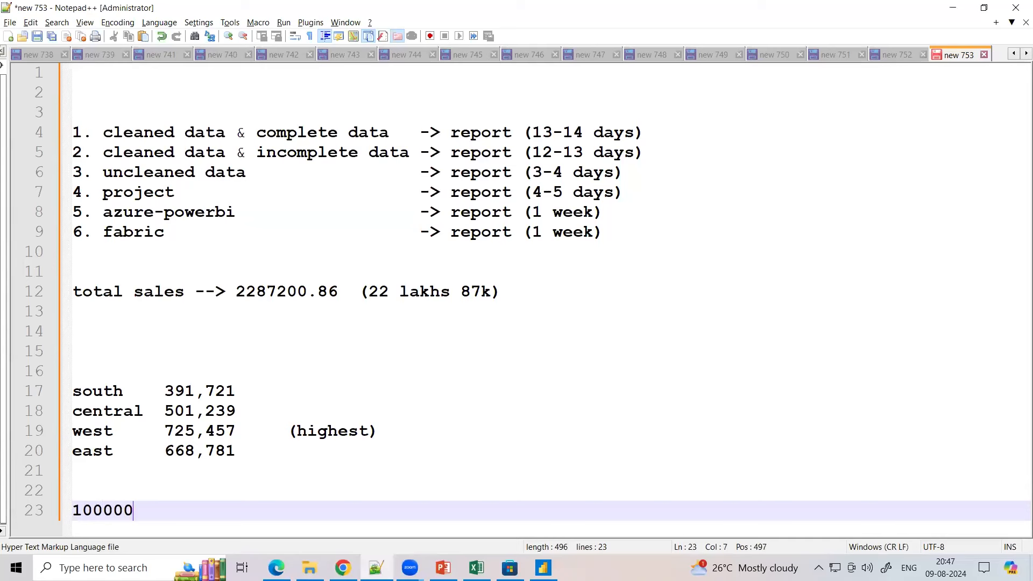
key(BackSpace)
key(BackSpace)
key(BackSpace)
key(BackSpace)
key(BackSpace)
text(million = 10 lakhs)
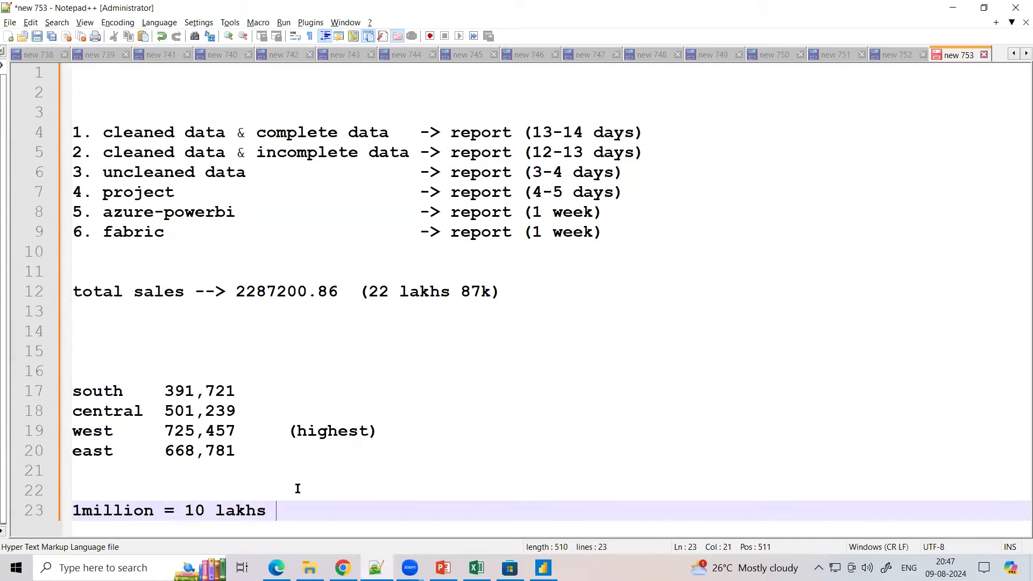
- Add nine new lines below the million-to-lakhs note
key(Return)
key(Return)
key(Return)
key(Return)
key(Return)
key(Return)
key(Return)
key(Return)
key(Return)
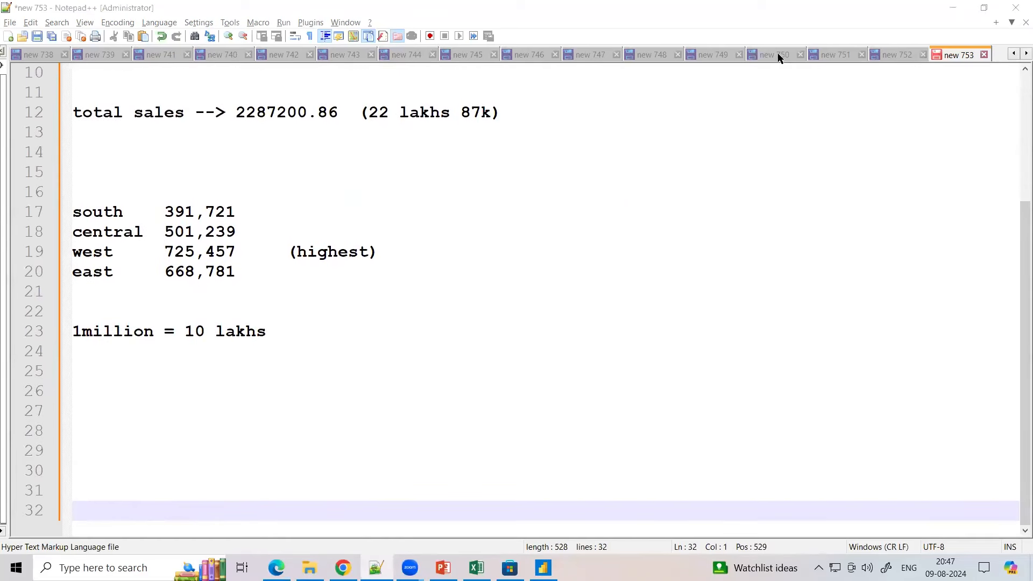
- Separate 1 and million with a space in the conversion note and append (100k --> 1 lakh) to that line
double_click(112, 329)
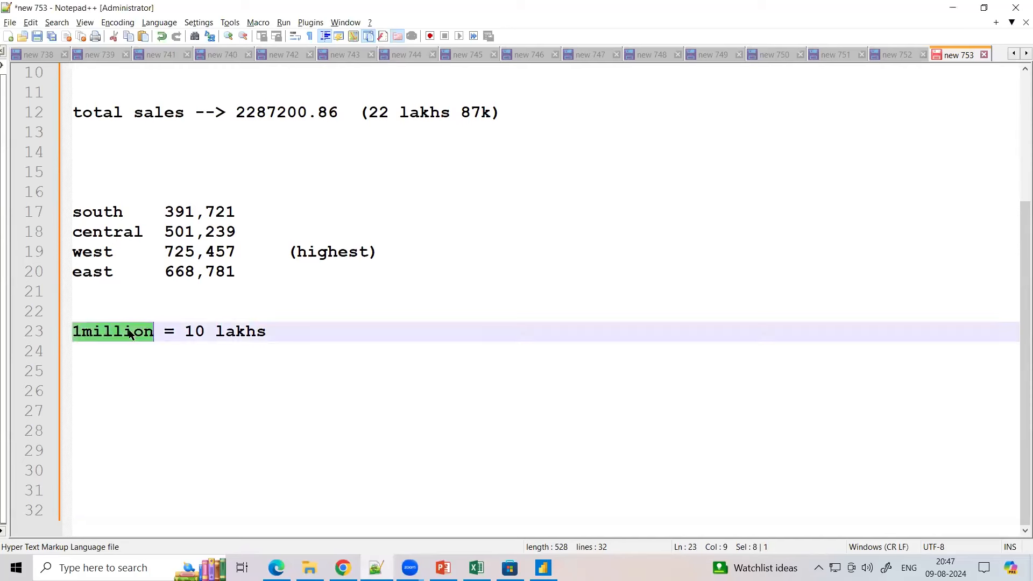
click(84, 332)
click(295, 332)
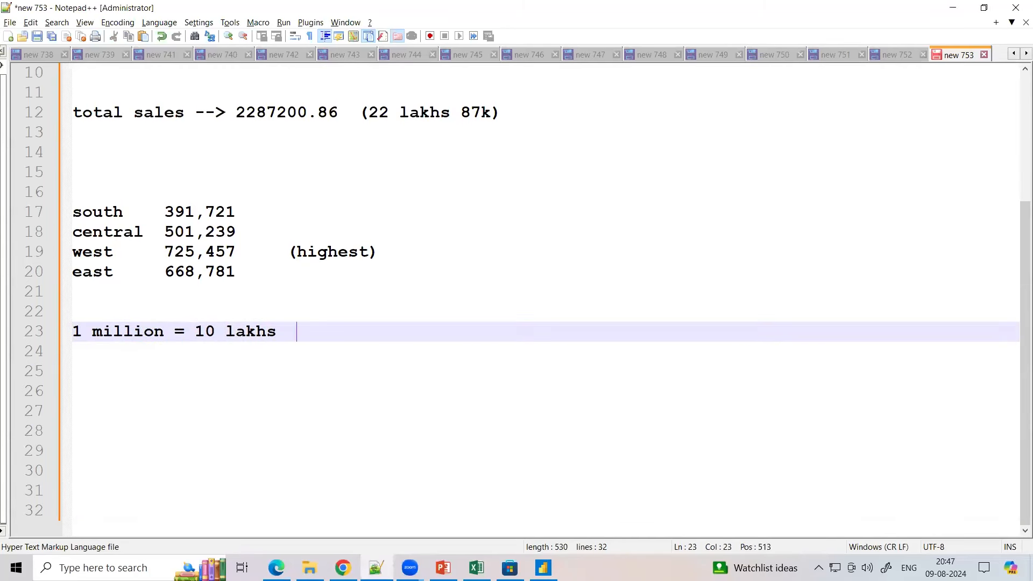
text((100k))
key(Left)
text(--> 1)
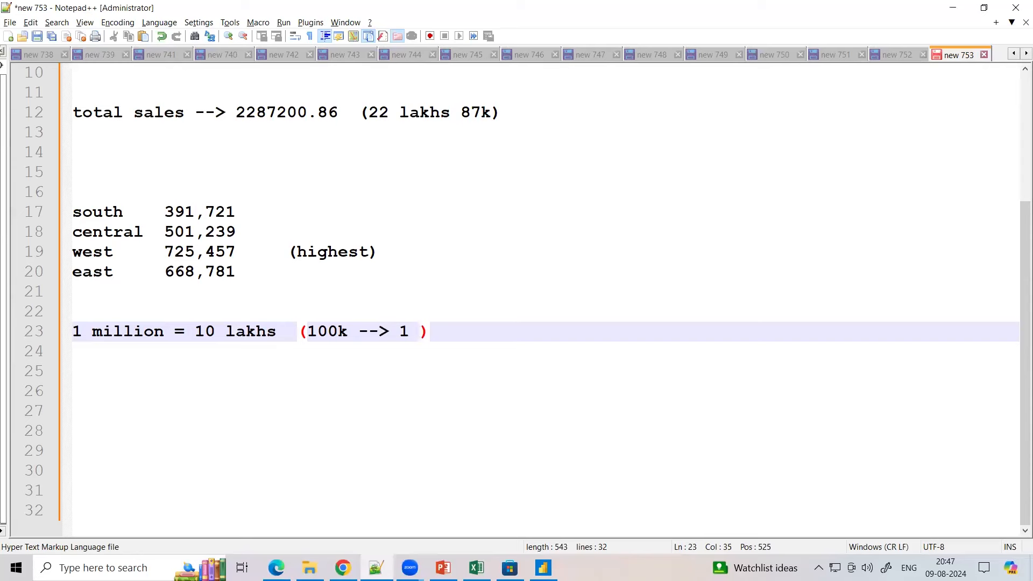
text( lakh)
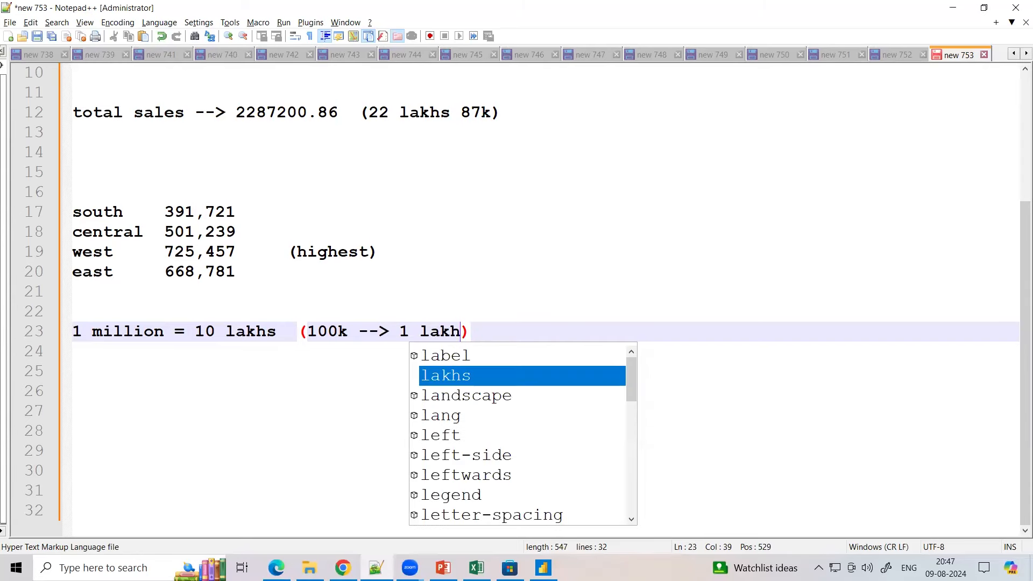
click(509, 332)
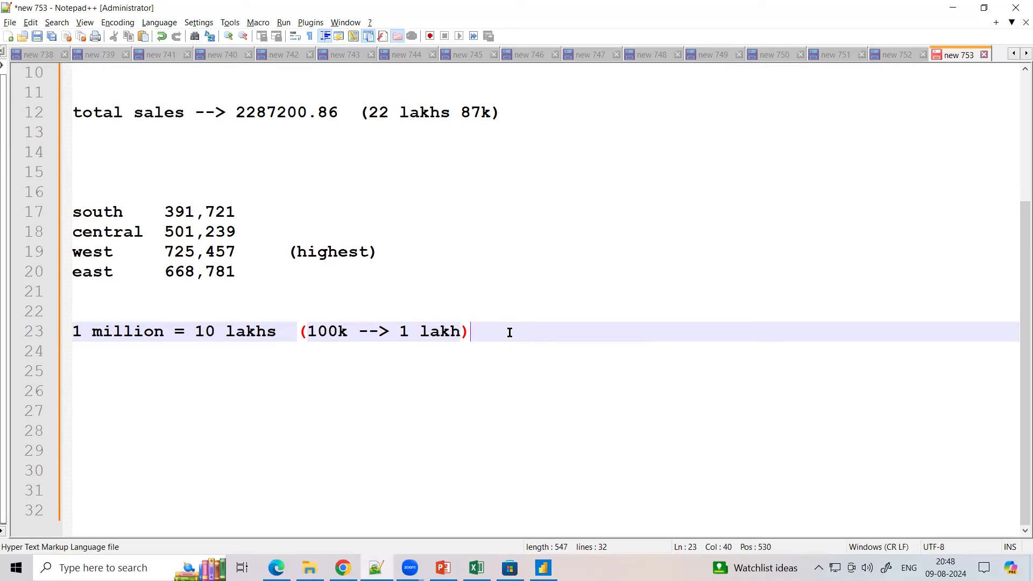
- Capture the blank Power BI report window in Snip & Sketch and draw a red box around its Data command group
click(477, 567)
click(372, 414)
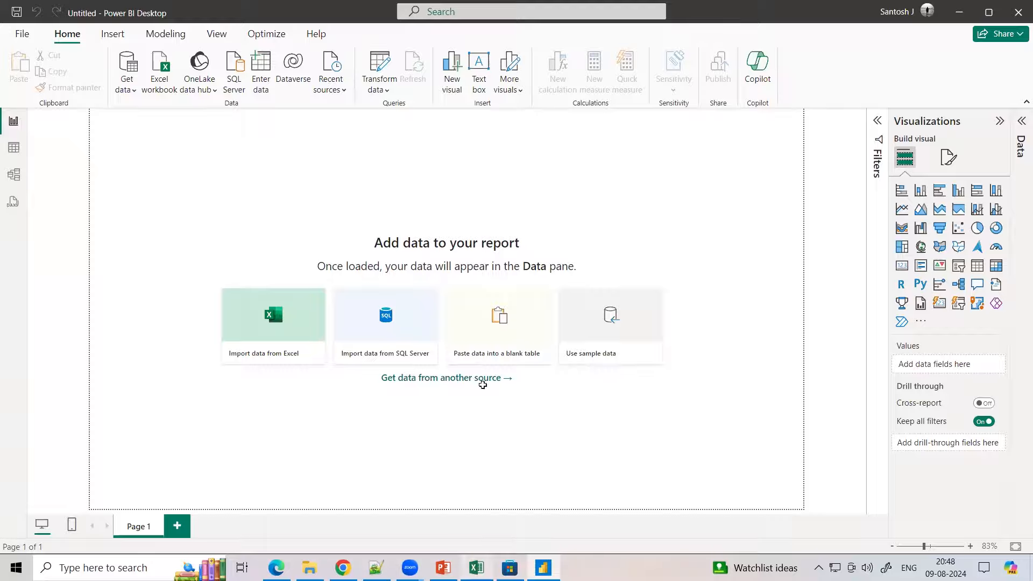
key(alt+Tab)
click(543, 565)
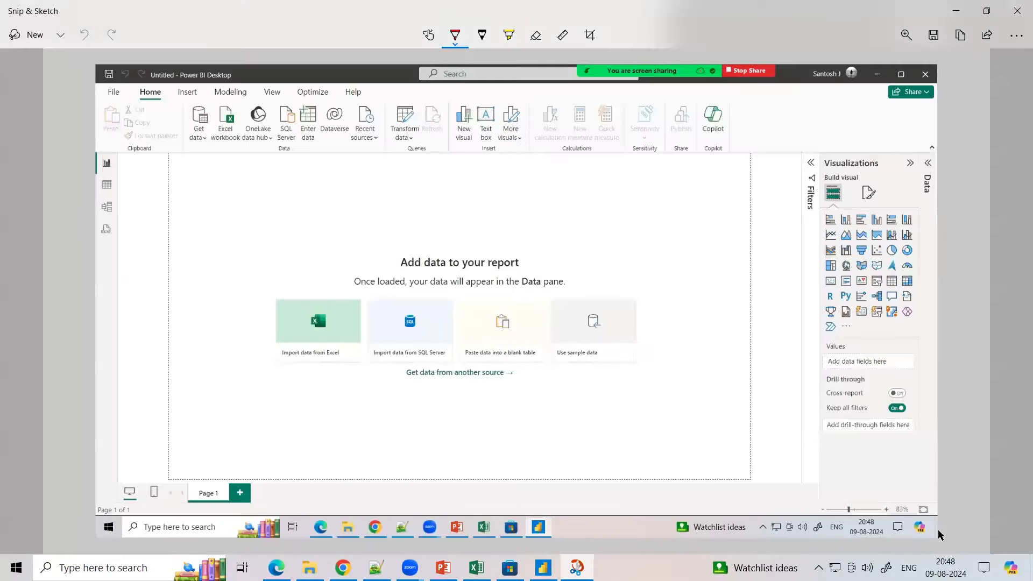
mouse_move(187, 99)
mouse_down()
mouse_move(378, 101)
mouse_move(373, 144)
mouse_move(186, 152)
mouse_up()
key(ctrl+z)
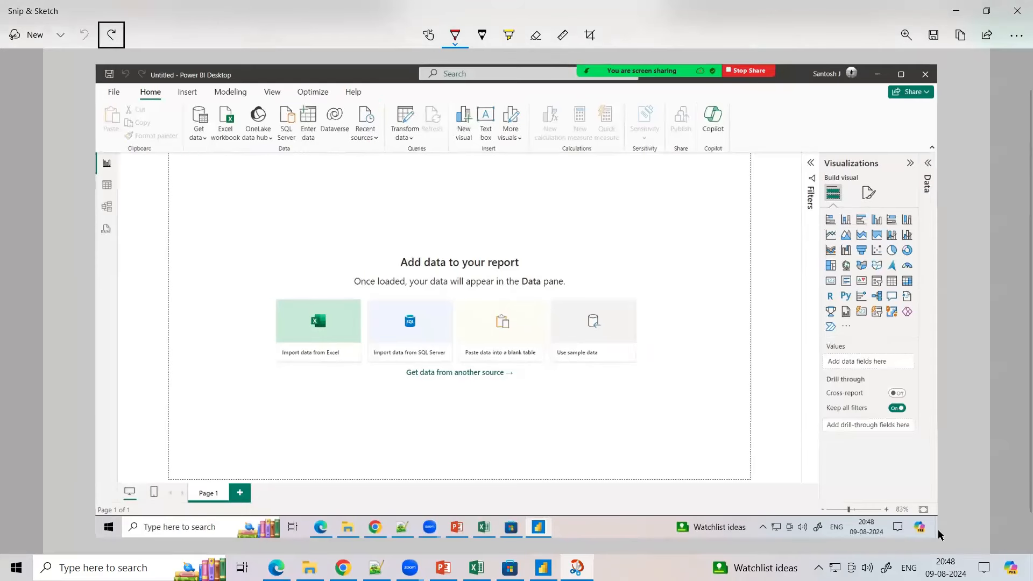
mouse_move(181, 100)
mouse_down()
mouse_move(394, 102)
mouse_move(382, 155)
mouse_move(175, 160)
mouse_move(186, 104)
mouse_up()
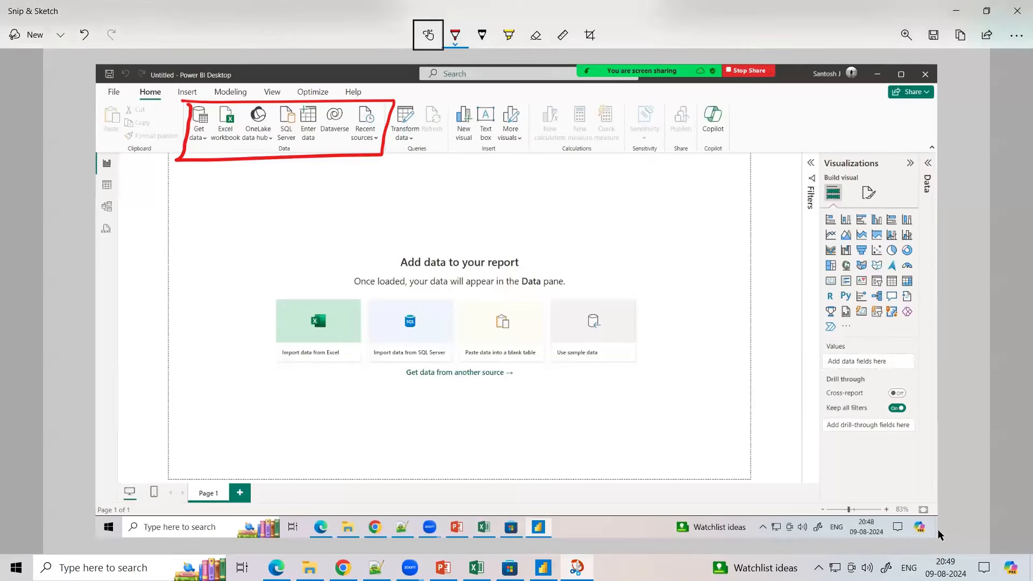
- Switch to the Excel Superstore workbook and add four blank sheets after the Orders sheet
click(477, 567)
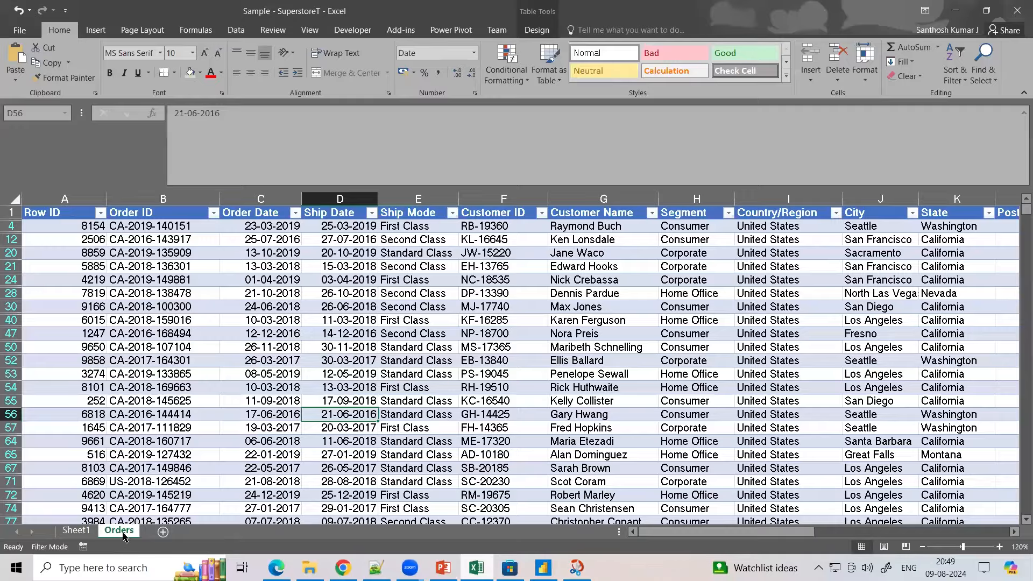
click(161, 533)
click(205, 533)
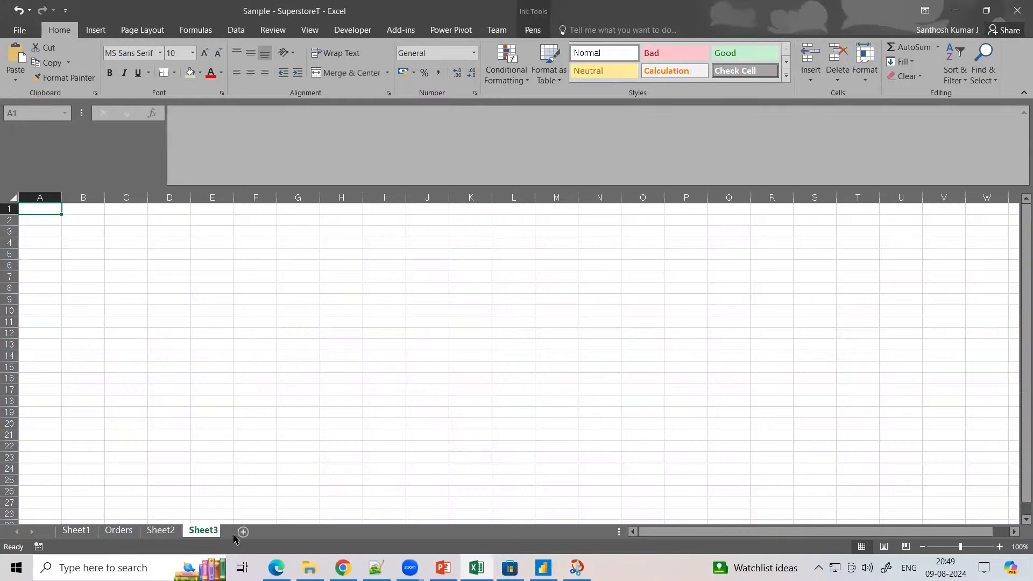
click(249, 533)
click(291, 533)
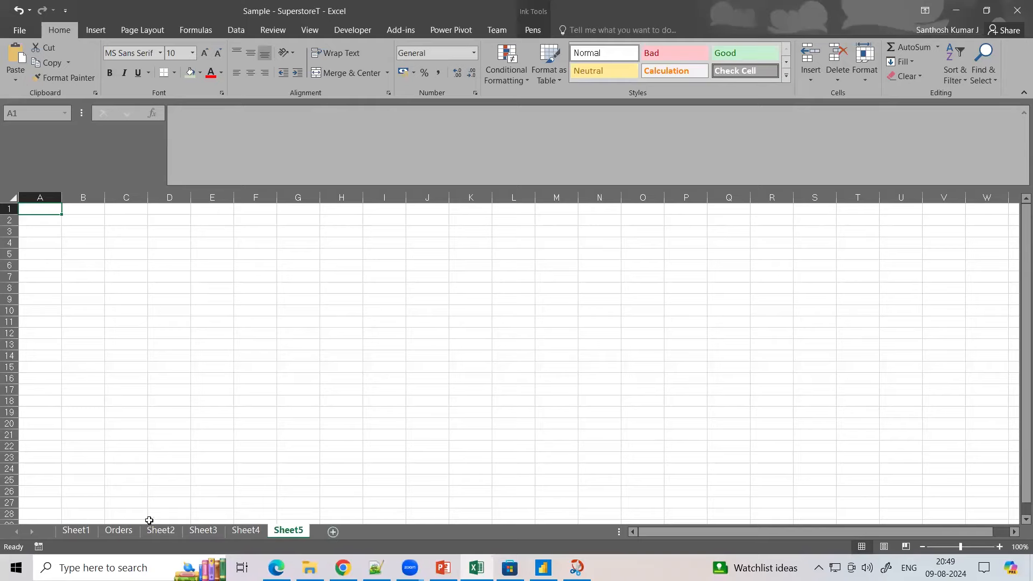
- Switch to Power BI Desktop and add four new report pages after Page 1
click(542, 567)
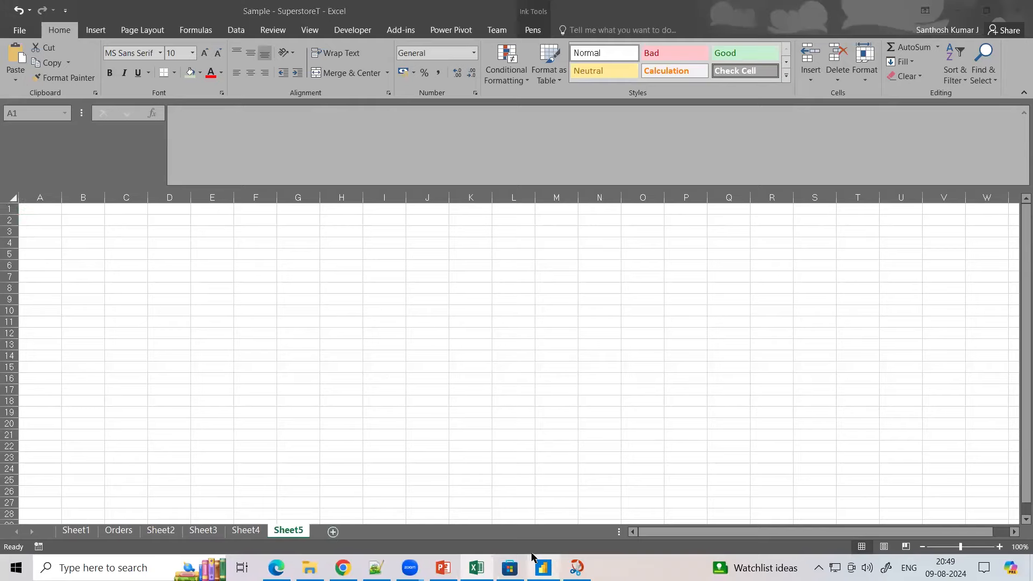
click(177, 525)
click(229, 525)
click(281, 525)
click(332, 526)
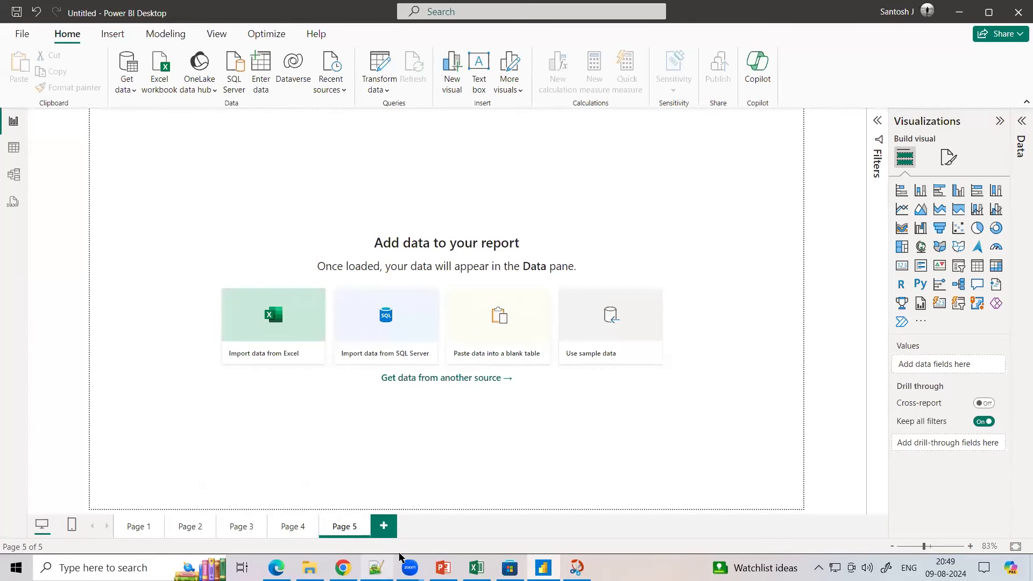
- Return to the Snip & Sketch screenshot and handwrite red notes on pages, reports and charts beside the Page 1 tab
click(581, 560)
mouse_move(249, 509)
mouse_down()
mouse_move(368, 495)
mouse_move(429, 505)
mouse_move(434, 492)
mouse_move(450, 492)
mouse_up()
drag(448, 487, 468, 502)
mouse_move(504, 479)
mouse_down()
mouse_move(510, 495)
mouse_move(581, 483)
mouse_up()
mouse_move(267, 503)
mouse_down()
mouse_move(278, 487)
mouse_move(302, 490)
mouse_up()
drag(310, 490, 335, 484)
drag(359, 462, 361, 498)
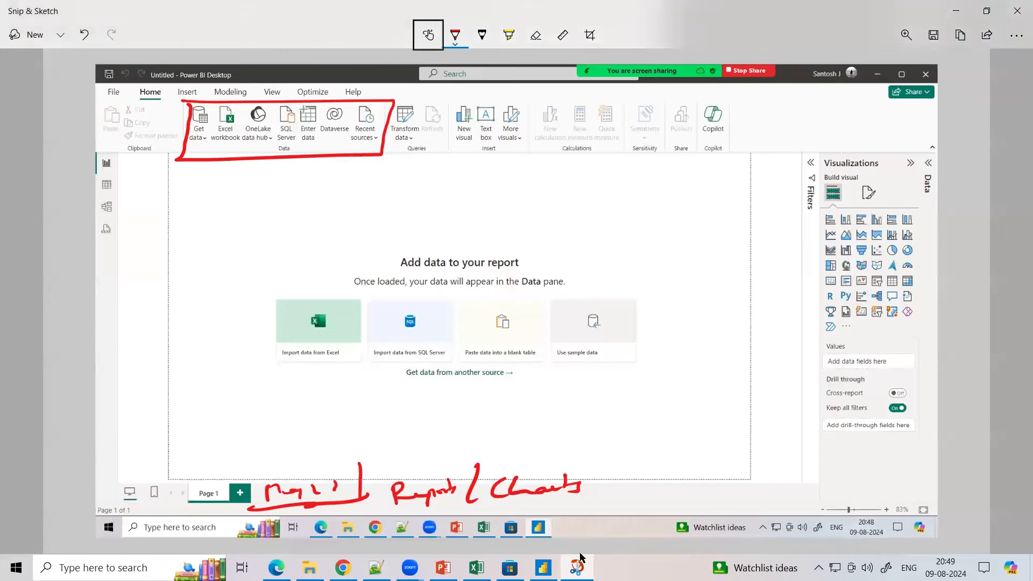
- Outline the report canvas in red on the screenshot and handwrite Charts in its middle with underlines and a bracket
mouse_move(188, 176)
mouse_down()
mouse_move(689, 154)
mouse_move(745, 241)
mouse_move(683, 426)
mouse_move(201, 454)
mouse_move(185, 329)
mouse_move(200, 203)
mouse_up()
mouse_move(434, 230)
mouse_down()
mouse_move(398, 269)
mouse_move(595, 245)
mouse_move(580, 312)
mouse_up()
drag(357, 334, 586, 311)
mouse_move(654, 176)
mouse_down()
mouse_move(737, 288)
mouse_move(678, 387)
mouse_up()
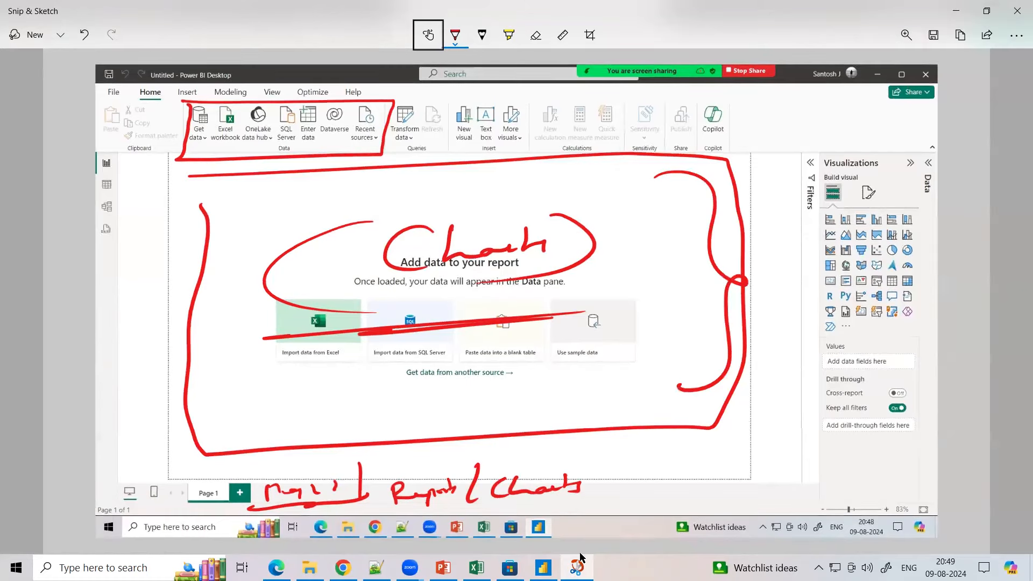
- Switch to Power BI Desktop and add two more report pages, Page 6 and Page 7
click(536, 560)
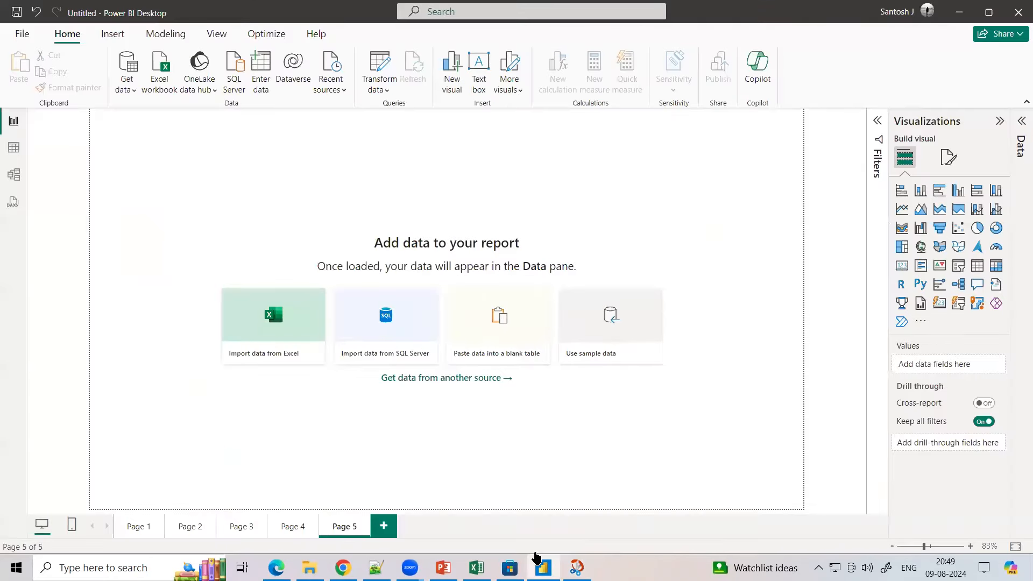
click(384, 526)
click(486, 525)
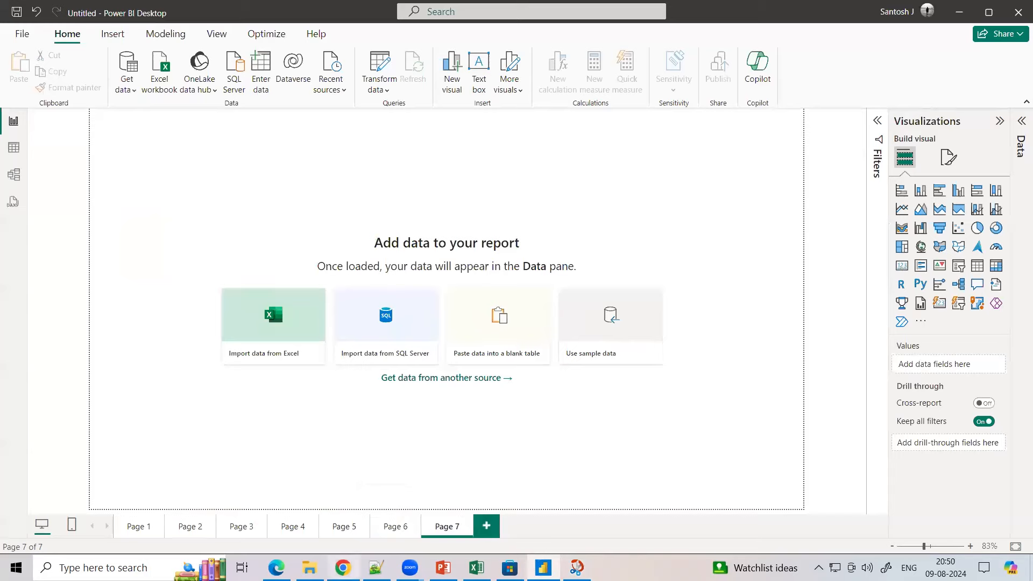
click(358, 562)
click(358, 563)
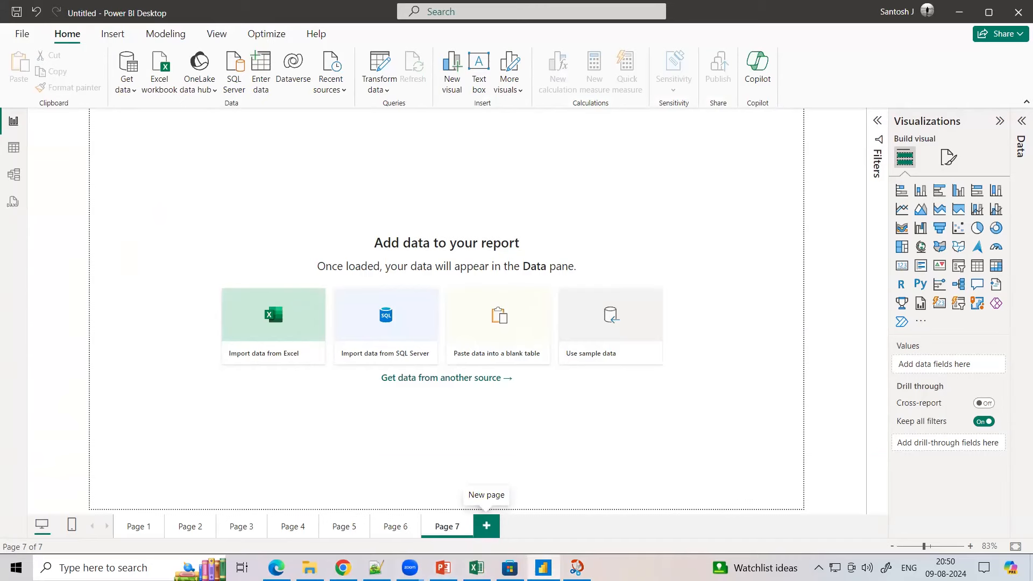
- Outline the Visualizations icons on the Snip & Sketch screenshot, label them Pane in red, and close the screenshot
click(577, 568)
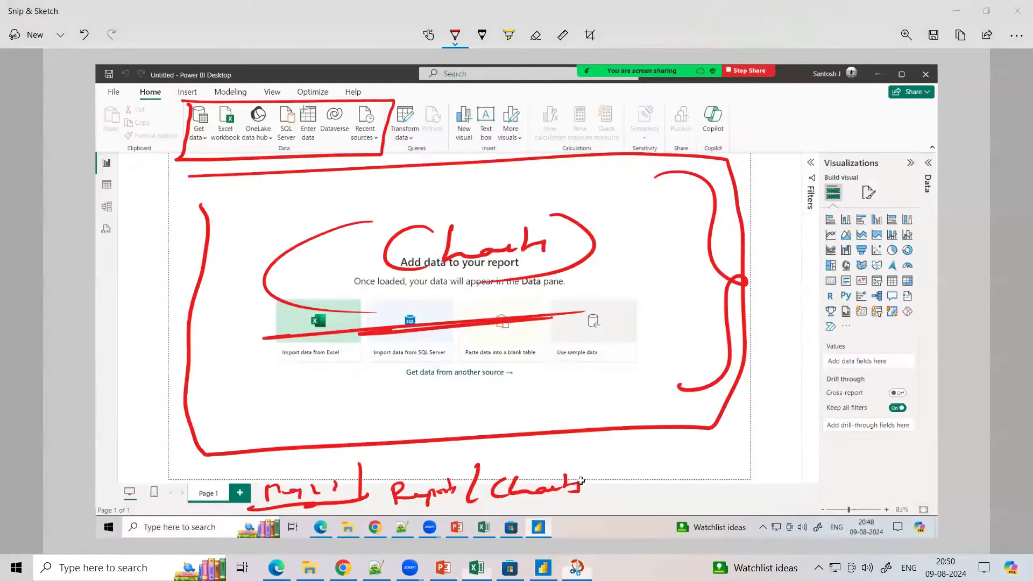
click(578, 566)
click(581, 564)
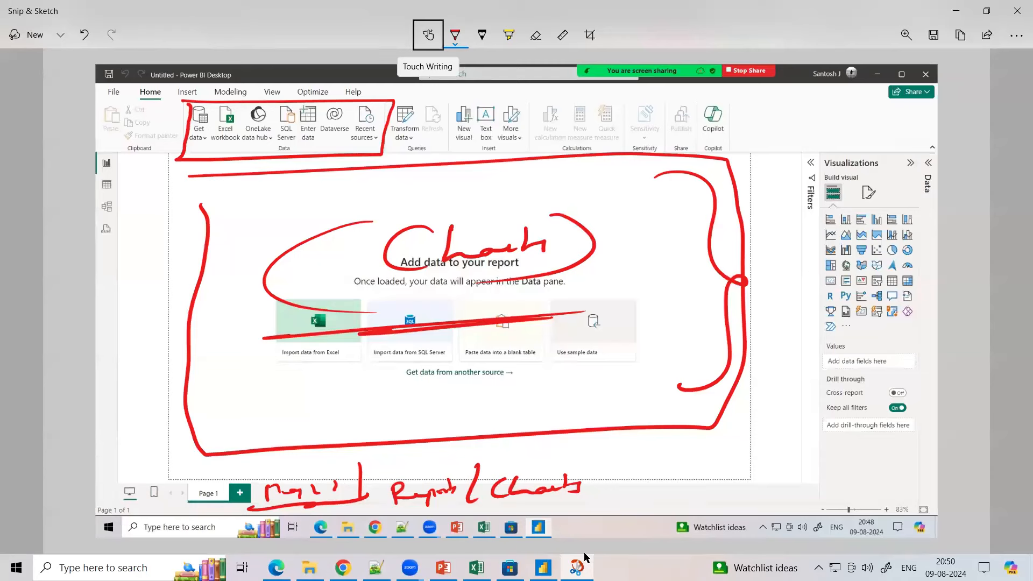
mouse_move(811, 154)
mouse_down()
mouse_move(915, 153)
mouse_move(908, 313)
mouse_move(827, 330)
mouse_move(827, 156)
mouse_up()
mouse_move(841, 117)
mouse_down()
mouse_move(842, 141)
mouse_move(842, 132)
mouse_up()
mouse_move(873, 128)
mouse_down()
mouse_move(876, 139)
mouse_move(912, 131)
mouse_move(881, 136)
mouse_up()
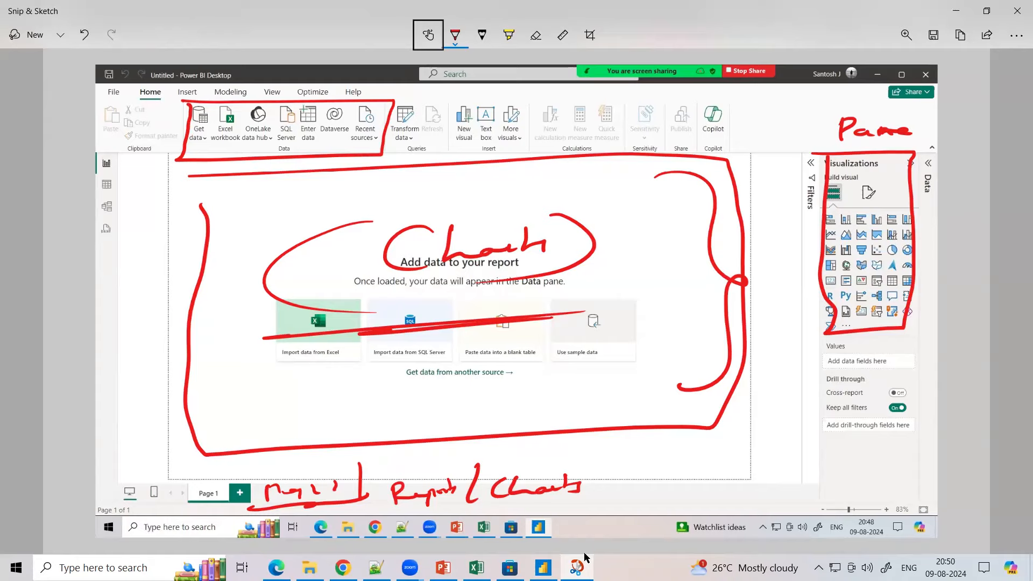
click(1017, 11)
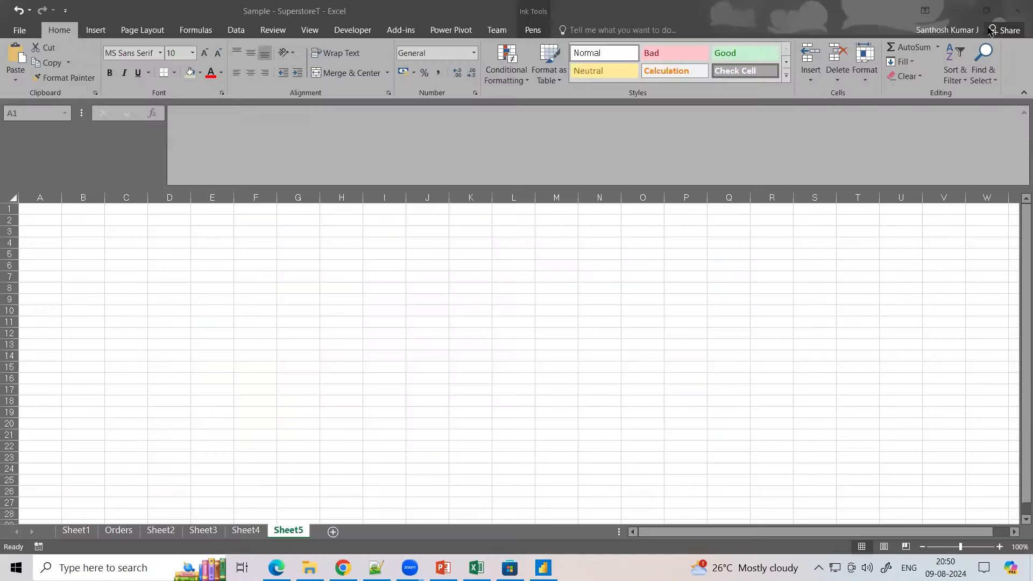
- In Power BI Desktop, expand the Filters and Data panes, and check Table view before returning to Report view
click(543, 568)
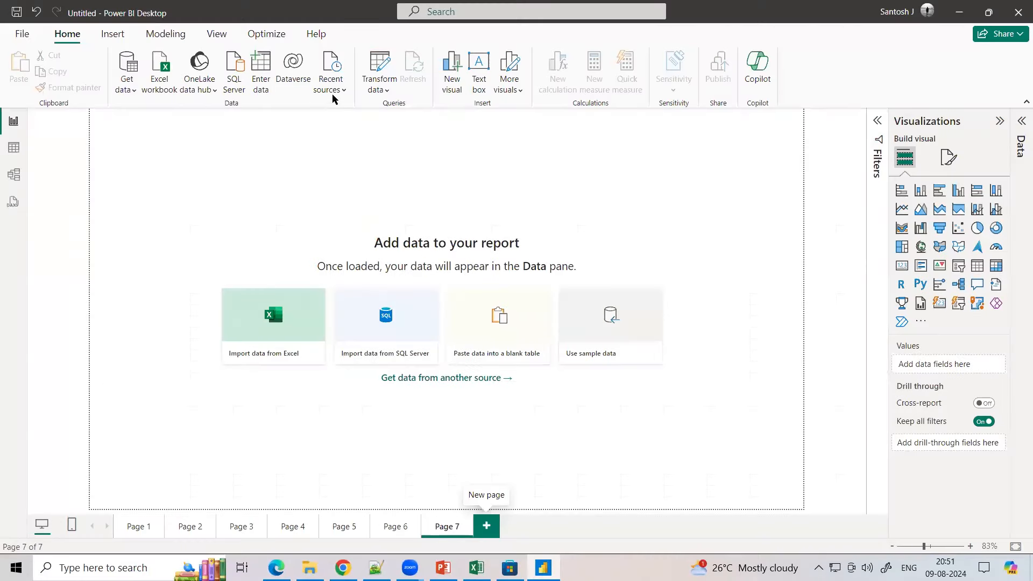
click(877, 125)
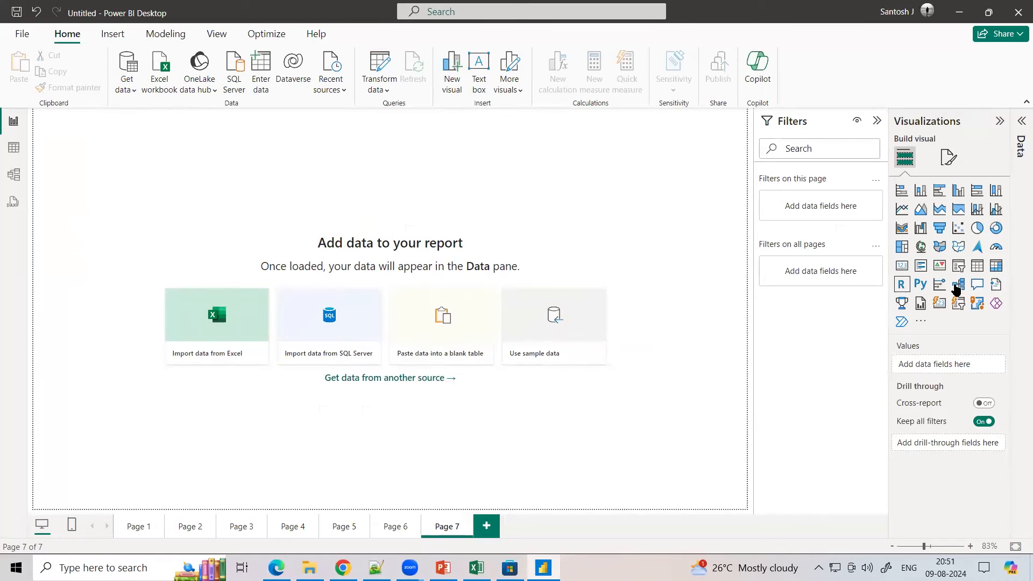
click(1021, 141)
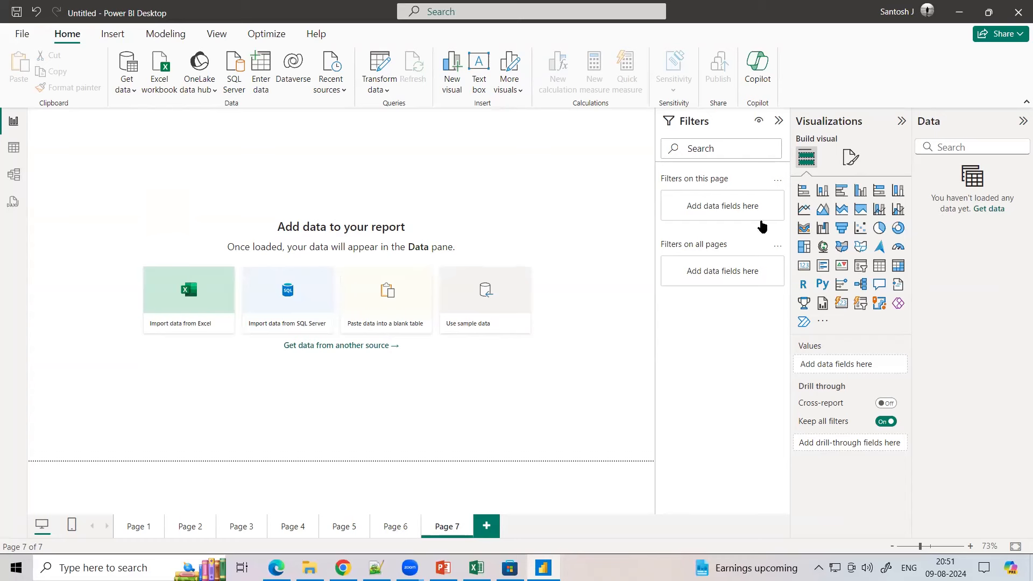
click(12, 153)
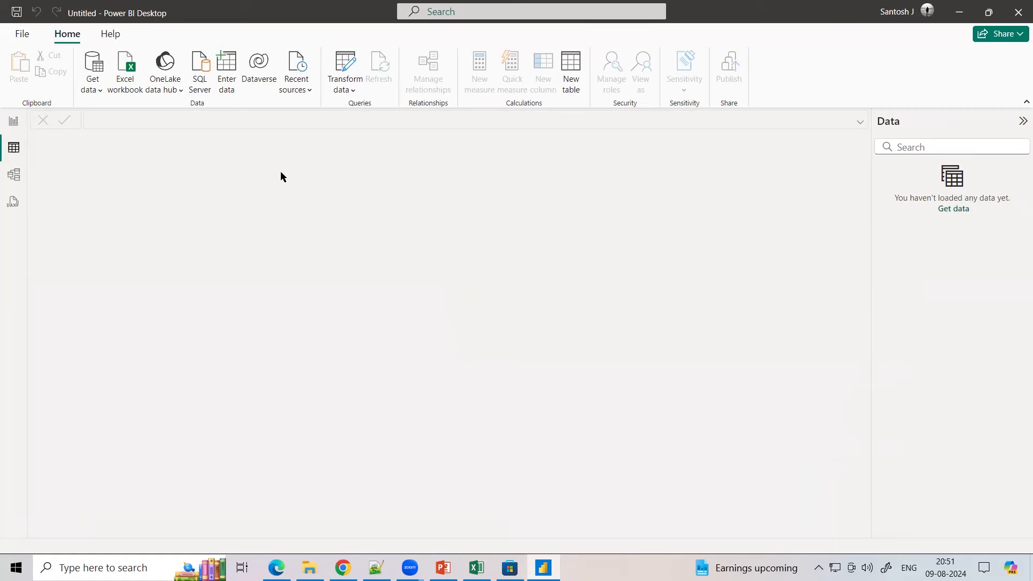
click(20, 125)
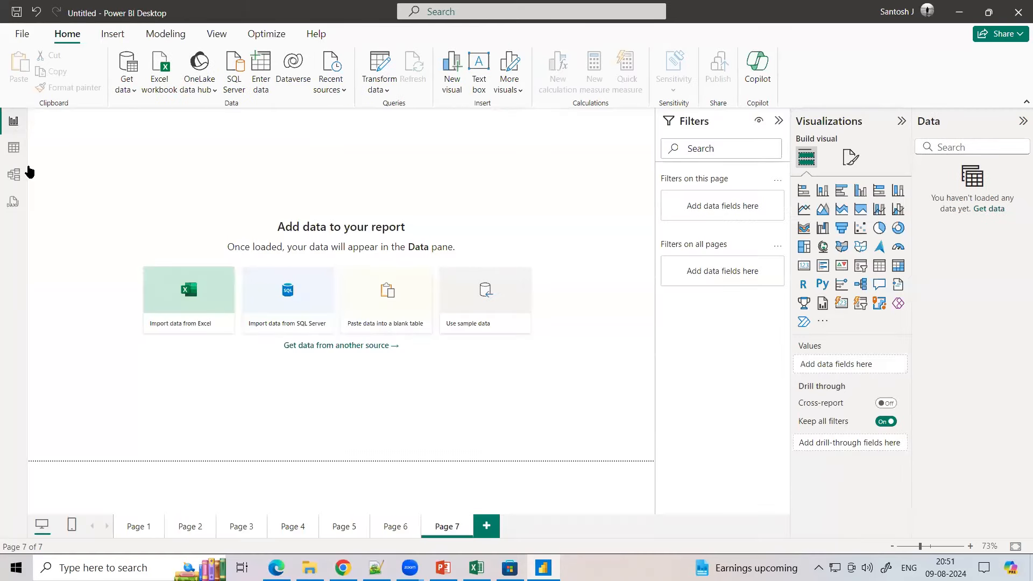
- Open the full Get Data connector list and browse all available data sources down to Blank Query
click(134, 94)
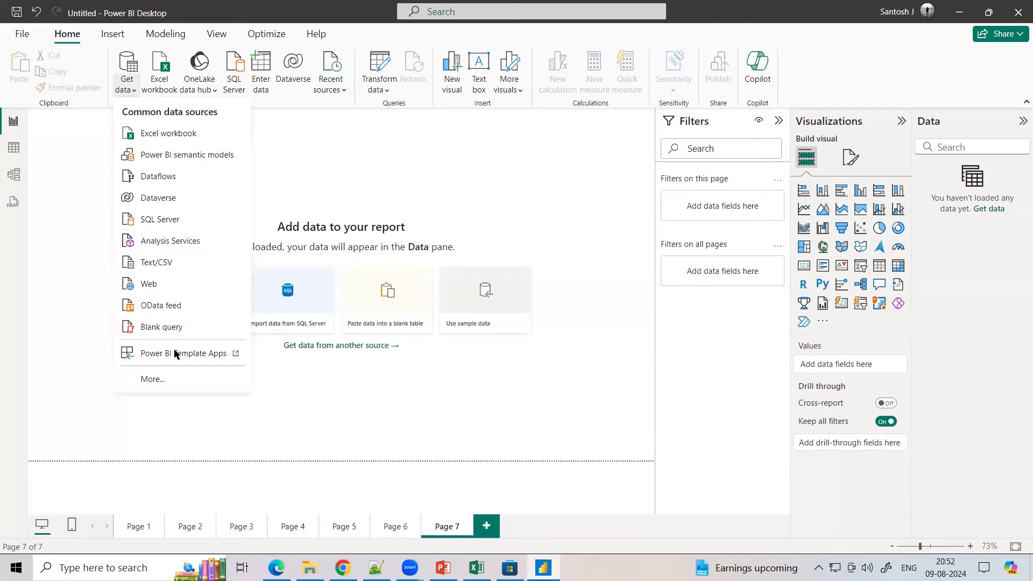
click(153, 380)
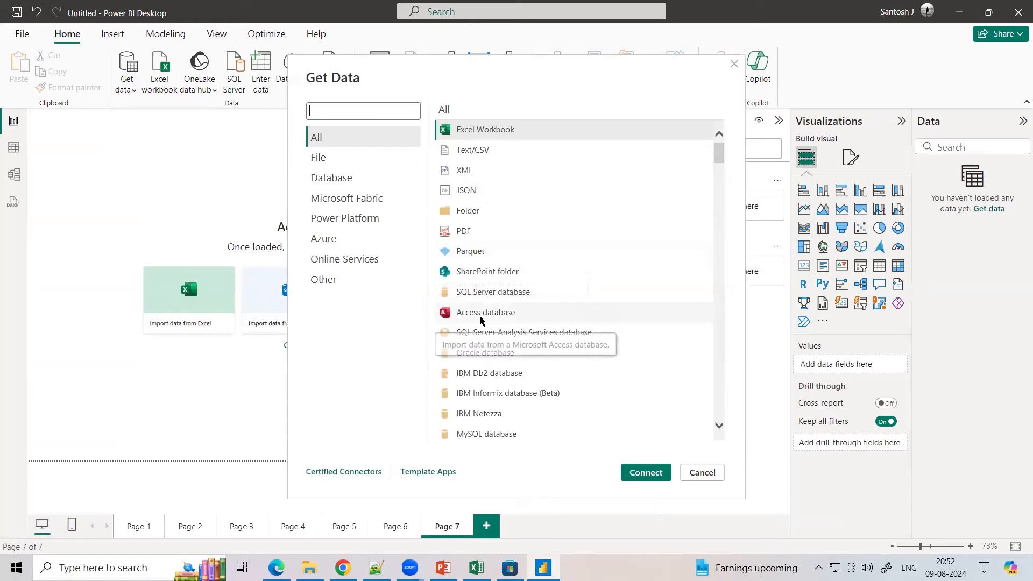
scroll(498, 355, down, 3)
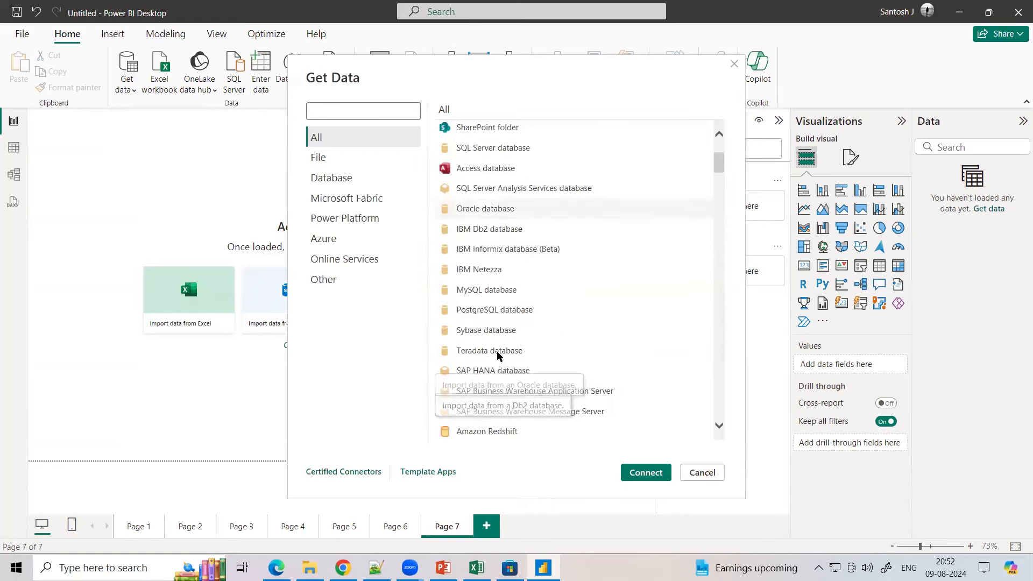
scroll(498, 345, down, 6)
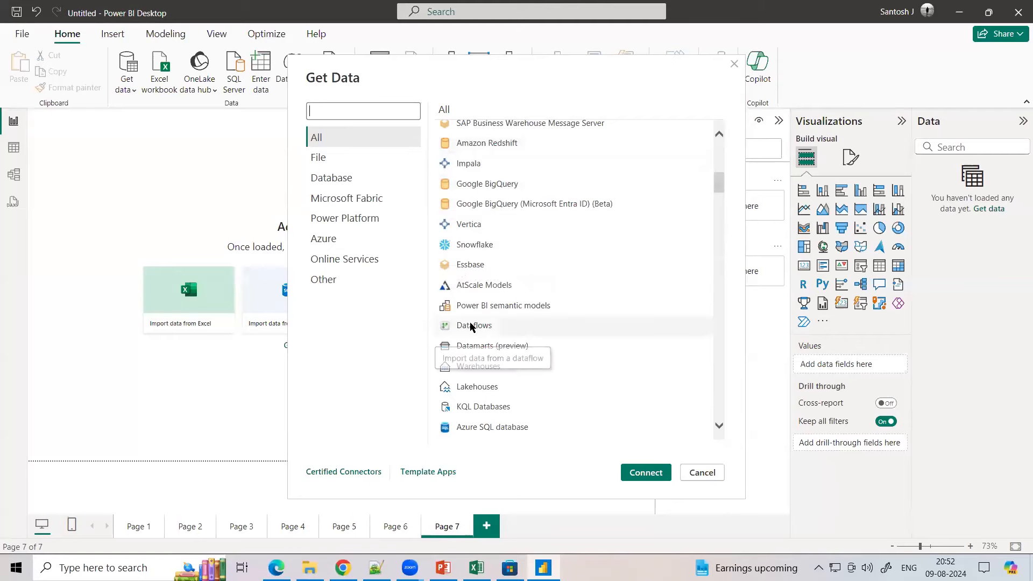
scroll(476, 326, down, 3)
scroll(482, 302, down, 6)
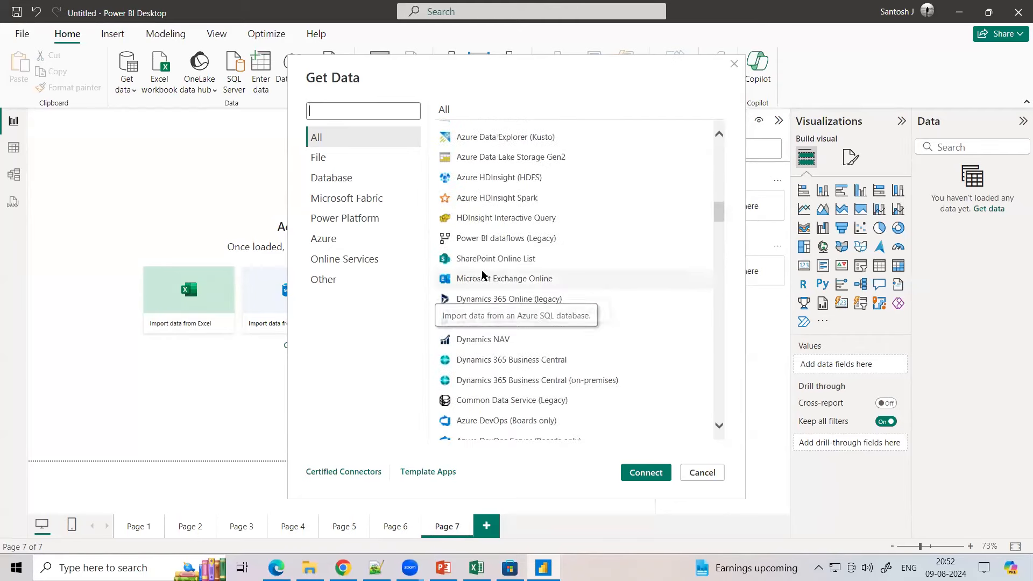
scroll(467, 269, down, 3)
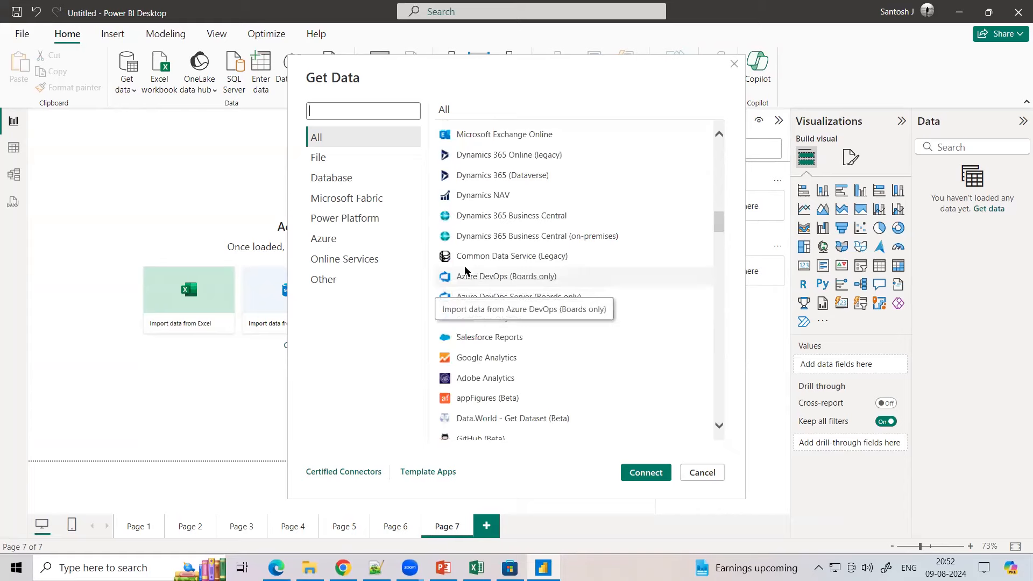
scroll(467, 272, down, 3)
scroll(602, 251, down, 3)
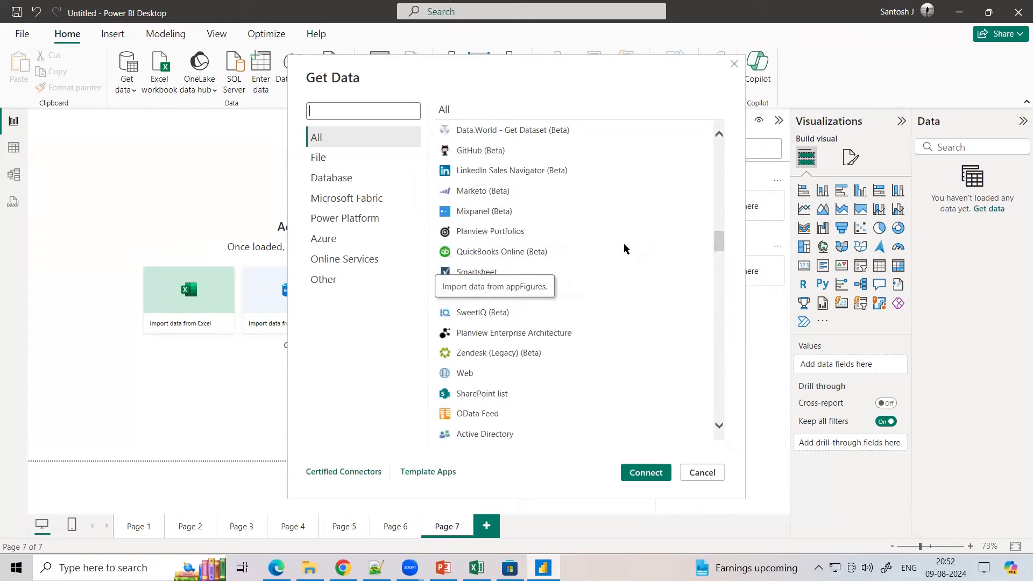
scroll(657, 246, down, 3)
scroll(657, 247, up, 3)
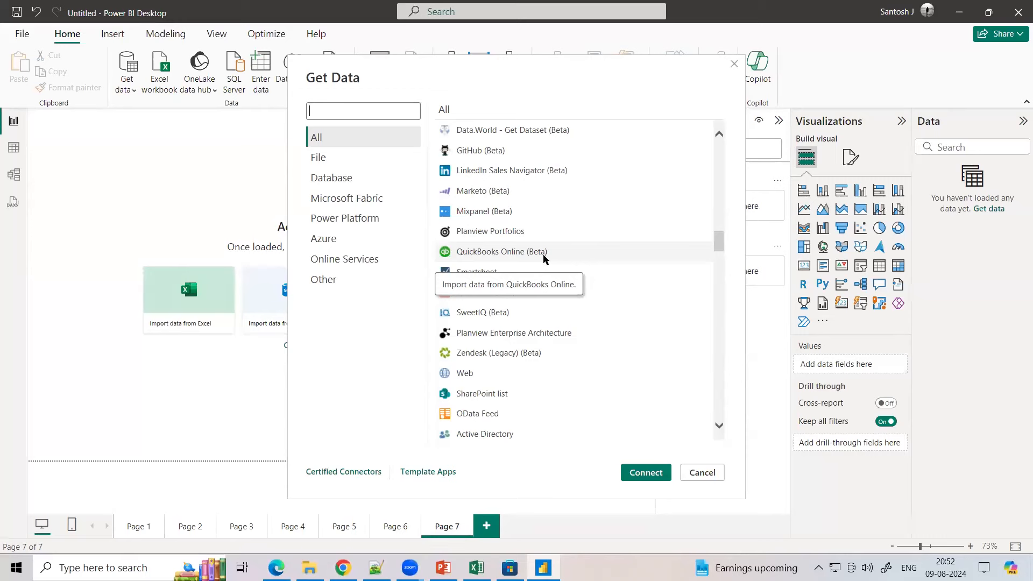
scroll(544, 258, down, 10)
scroll(543, 259, down, 10)
scroll(543, 259, down, 10)
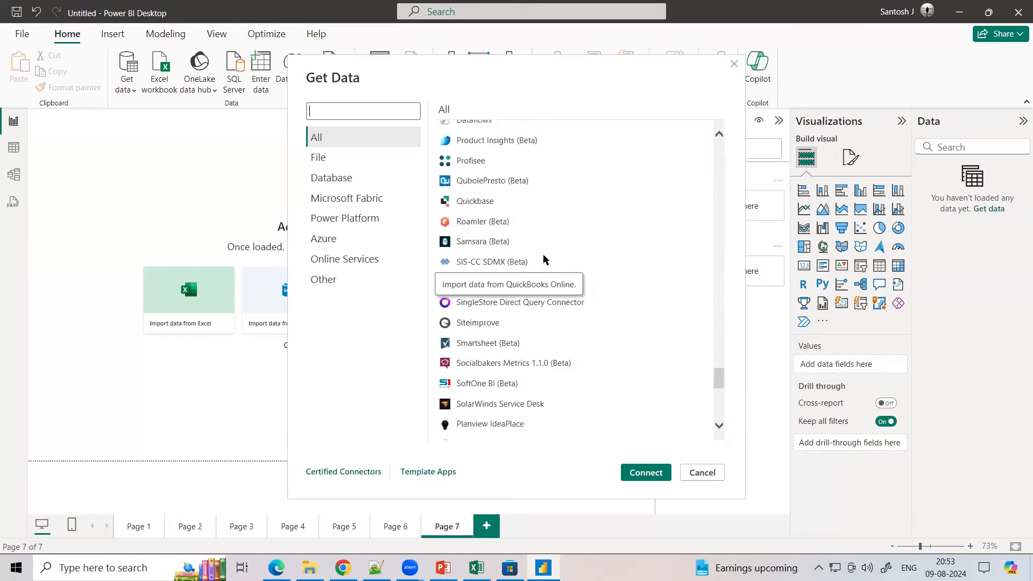
scroll(544, 259, down, 5)
scroll(543, 259, down, 2)
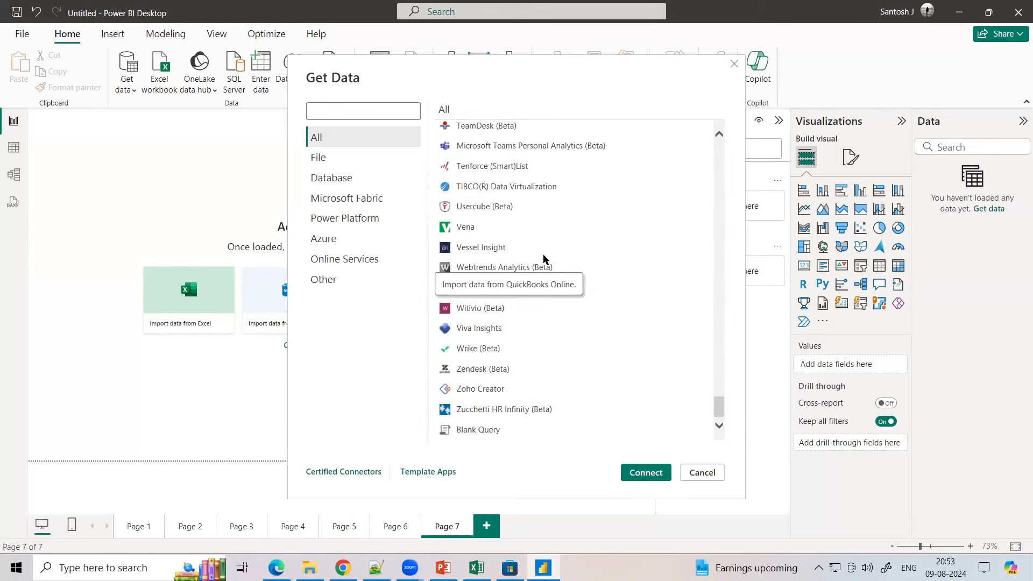
- Switch to Notepad++ and add the note "you can get the data from 100+ sources" on line 27
click(376, 568)
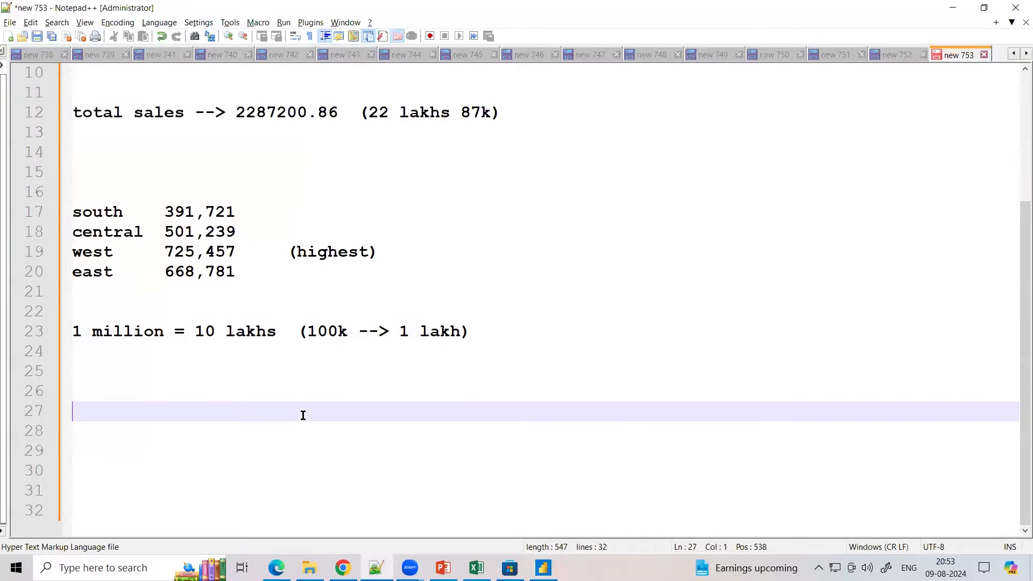
text(you can get the)
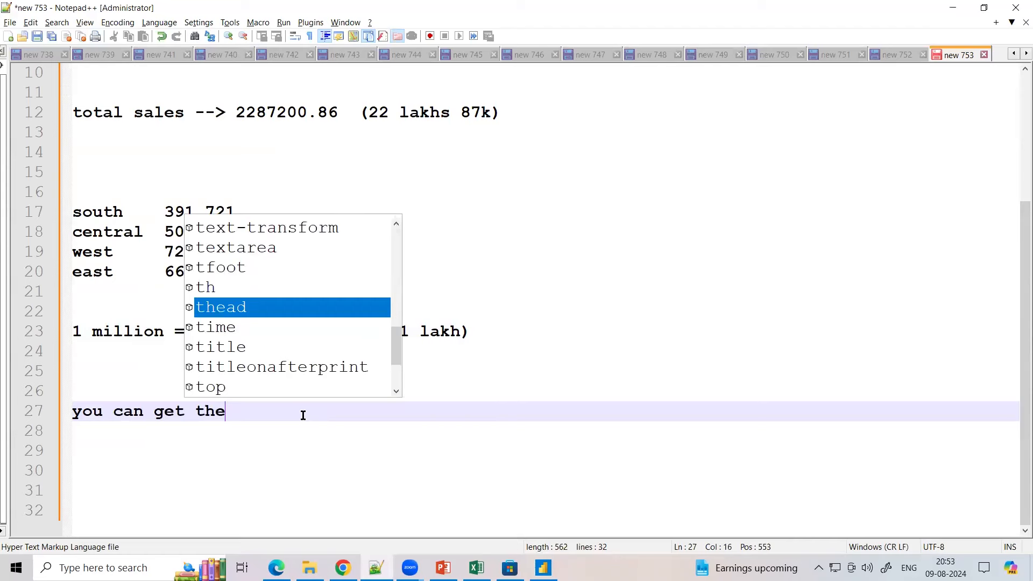
text( data from 1)
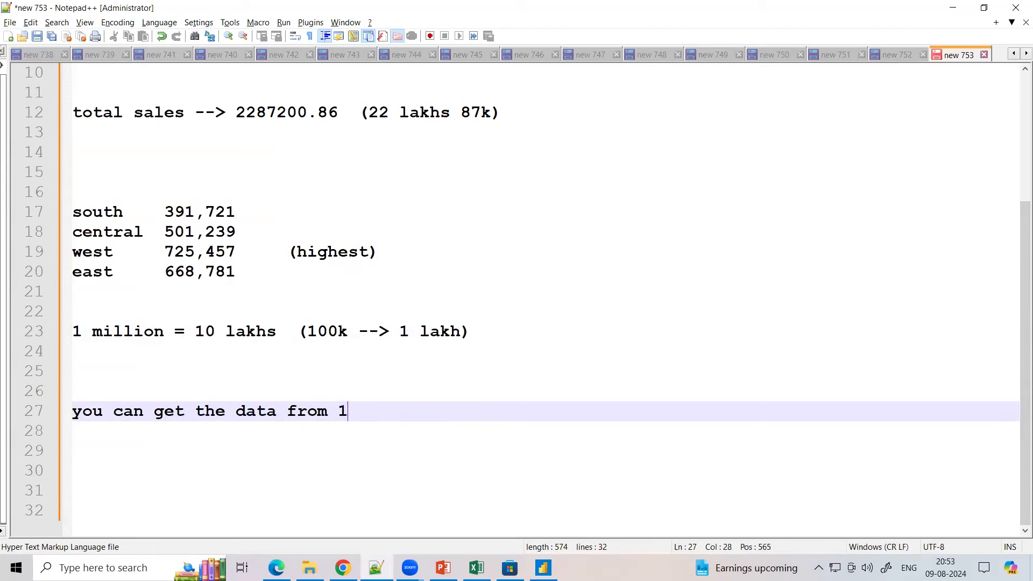
text(00+ sources)
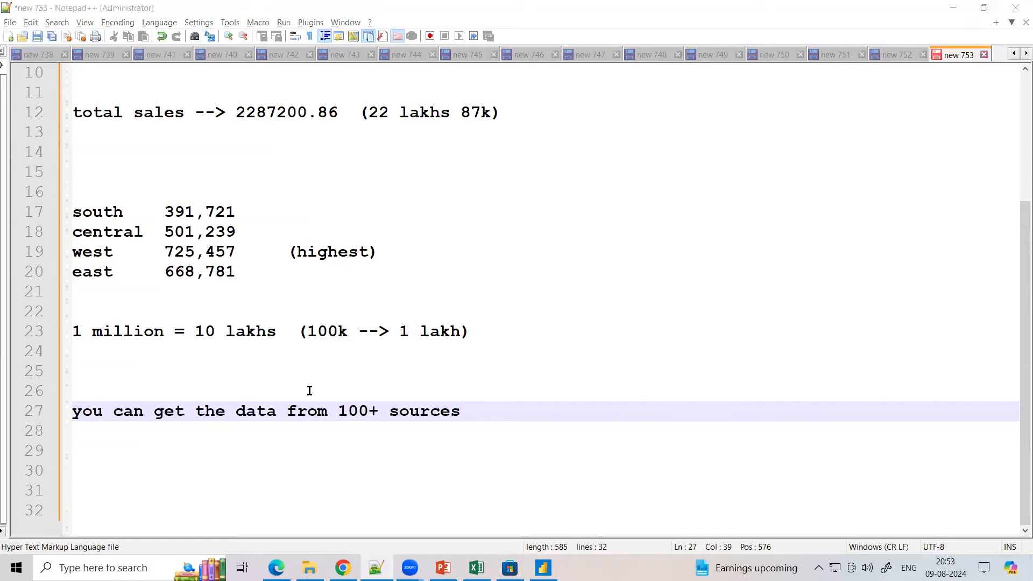
- Return to the start of the Get Data connector list in Power BI Desktop, and view the Orders sheet in Excel
key(alt+Tab)
scroll(506, 302, up, 15)
scroll(493, 333, up, 20)
scroll(492, 333, up, 10)
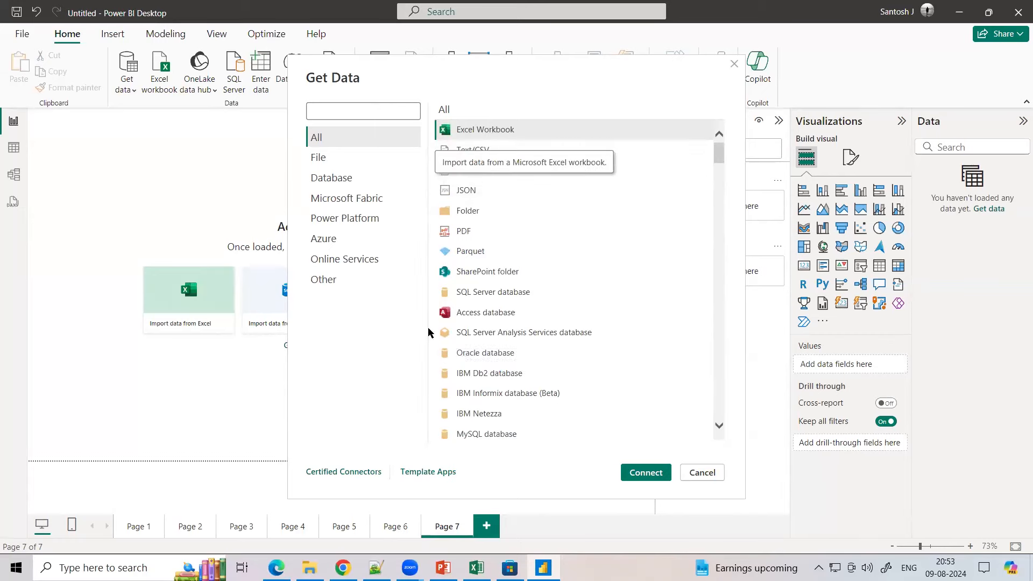
click(476, 567)
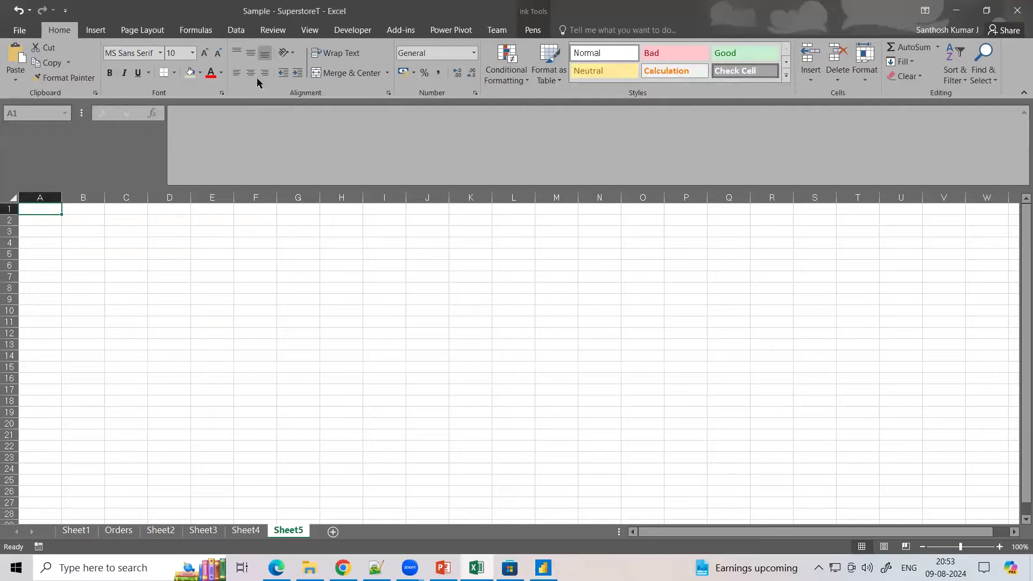
click(76, 531)
click(119, 529)
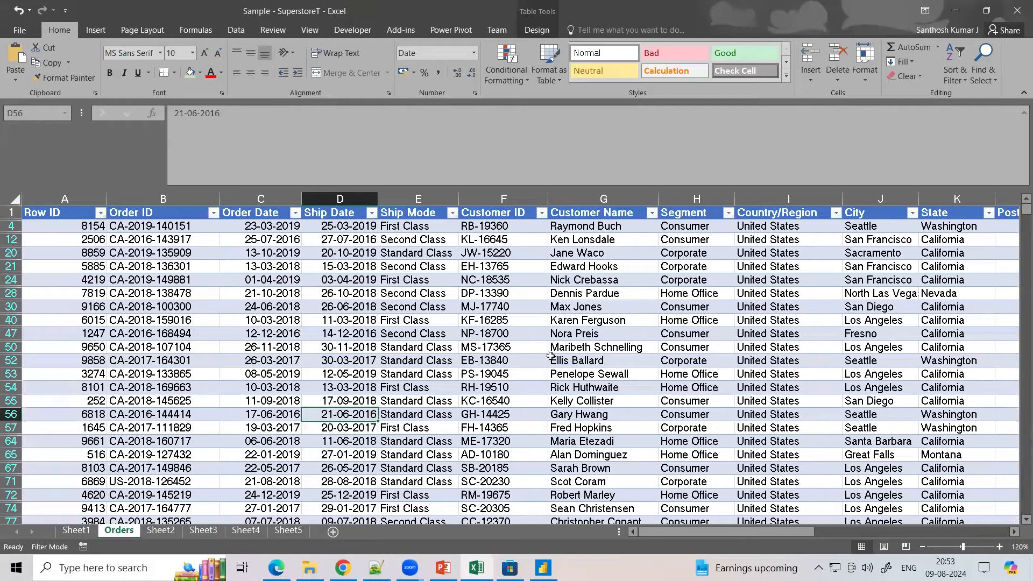
- Switch back to Power BI Desktop and connect to an Excel Workbook data source
click(543, 569)
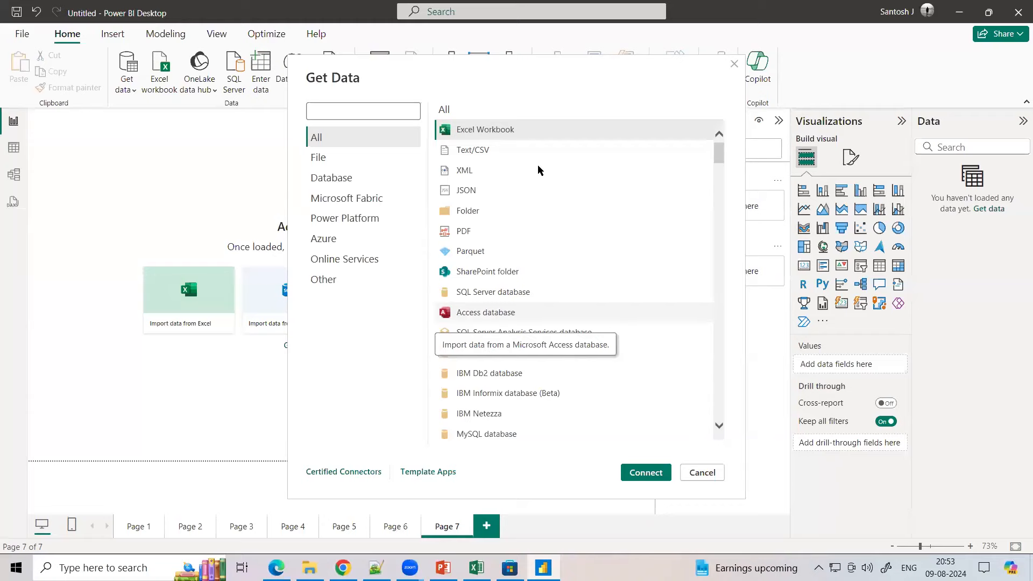
click(502, 129)
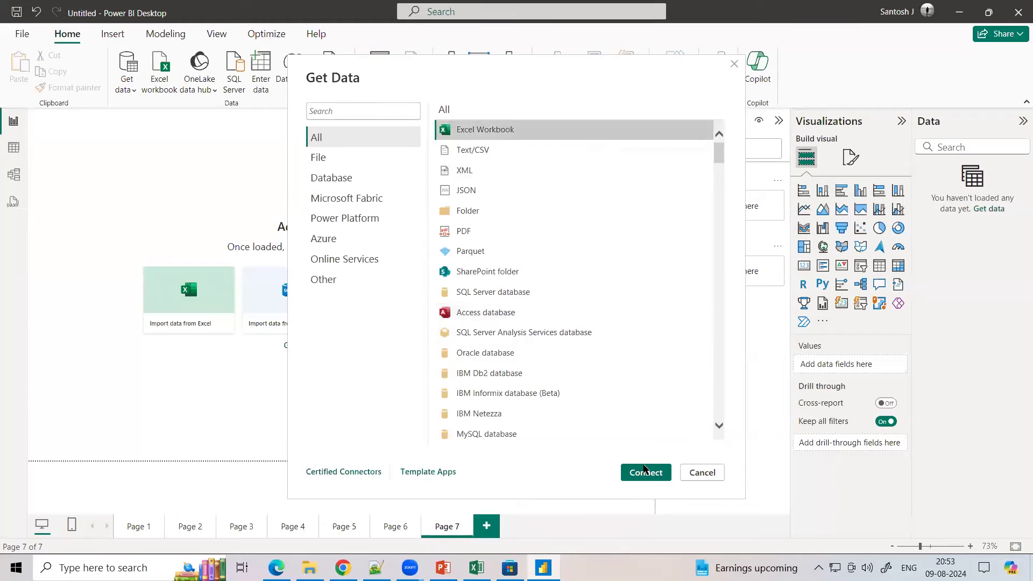
click(646, 473)
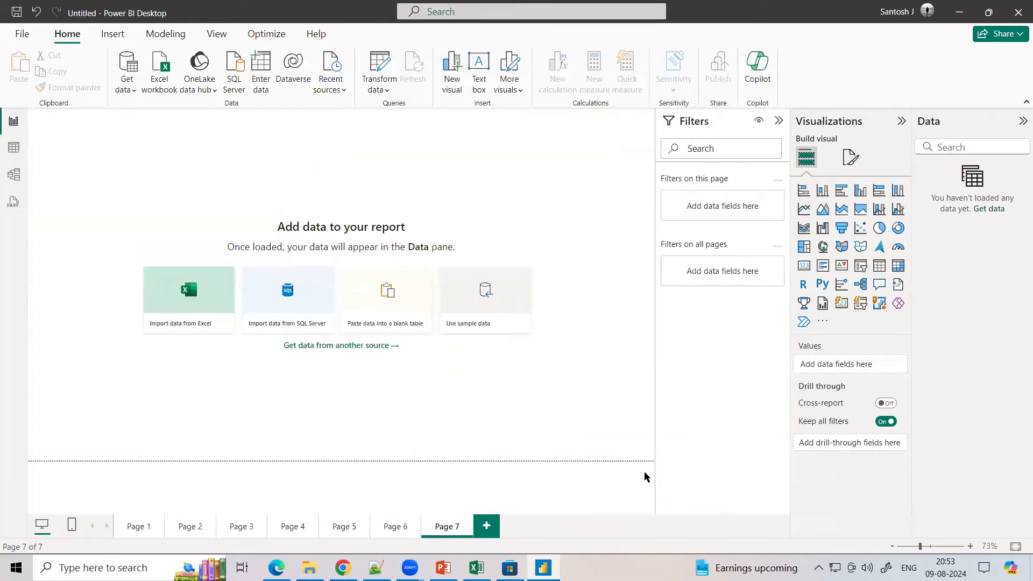
- Find the Sample - SuperstoreT workbook in the Data folder and open it as the data source
click(47, 213)
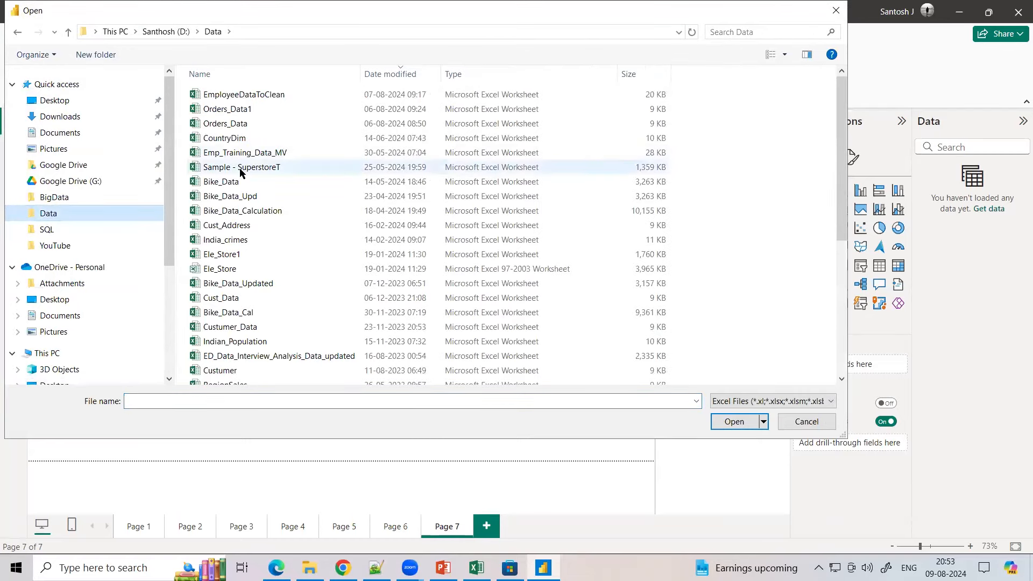
scroll(240, 172, down, 3)
scroll(241, 172, down, 3)
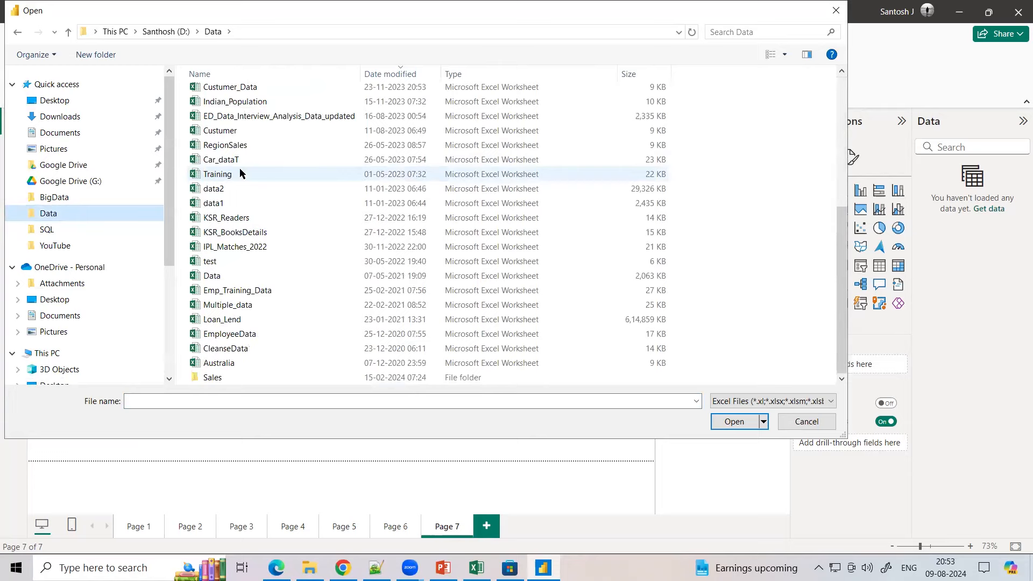
scroll(240, 172, up, 3)
click(240, 169)
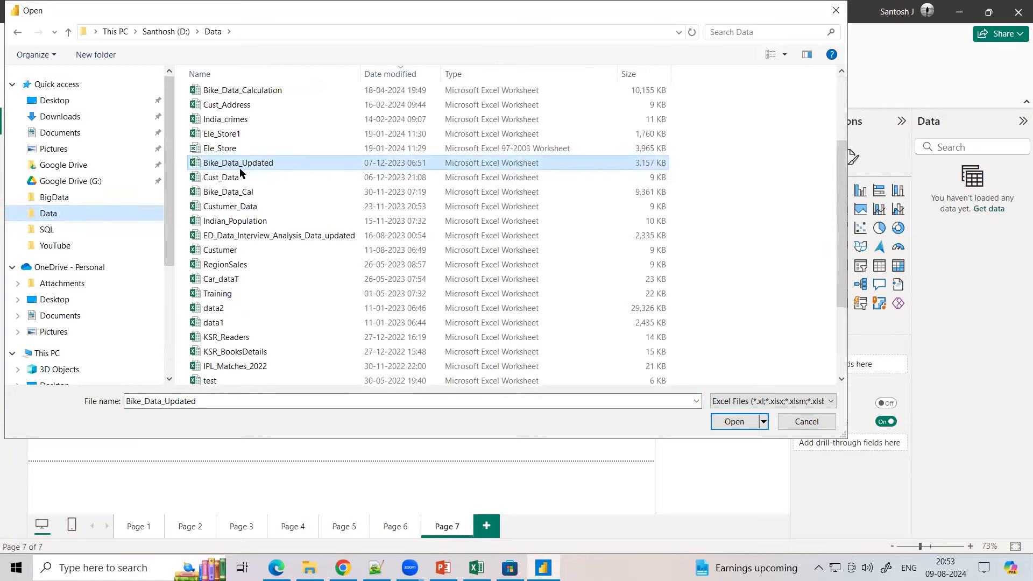
key(s)
key(s)
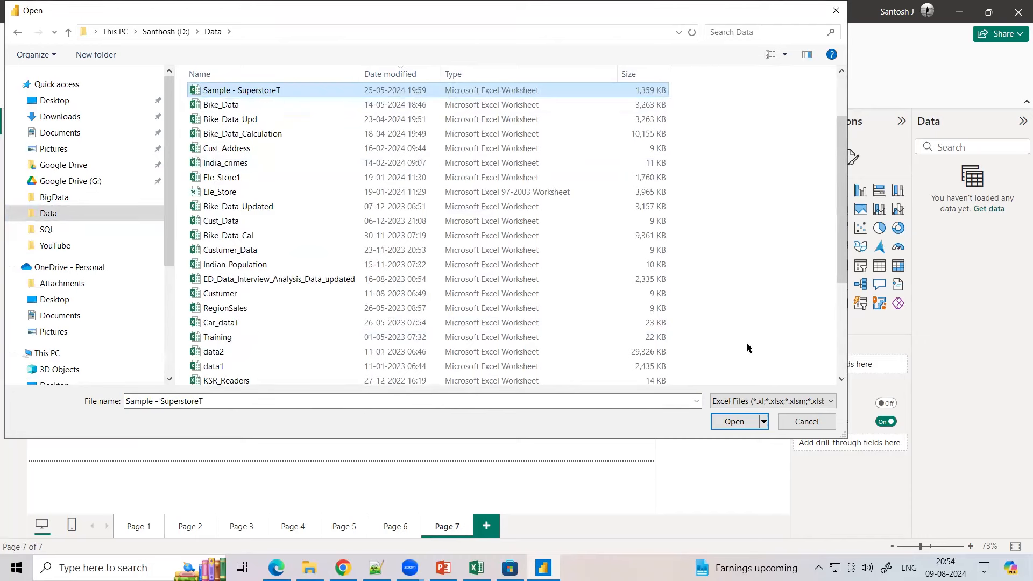
click(734, 421)
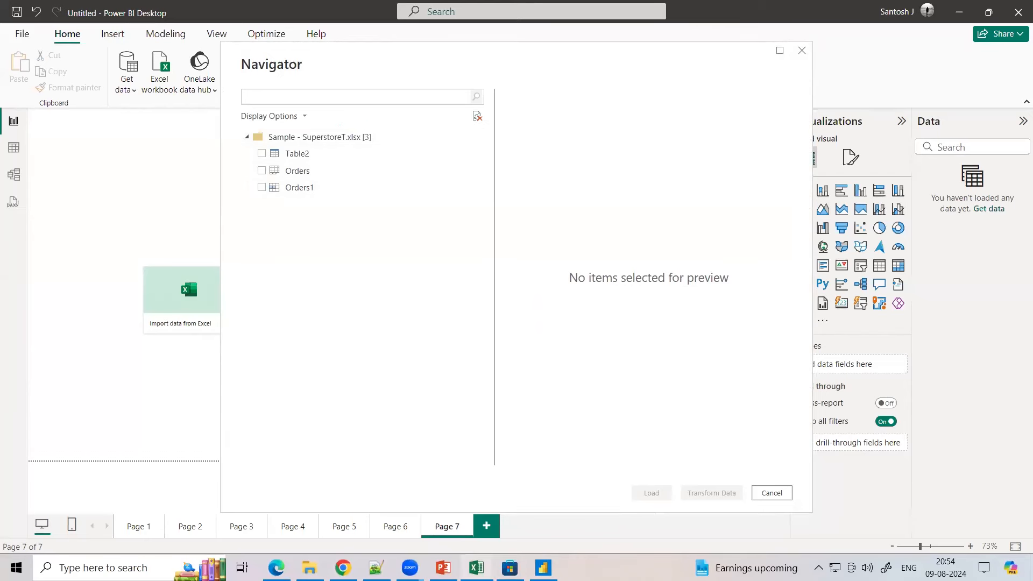
- Check the Orders sheet in Excel, and load the Orders sheet from the Navigator into the Power BI report
click(476, 567)
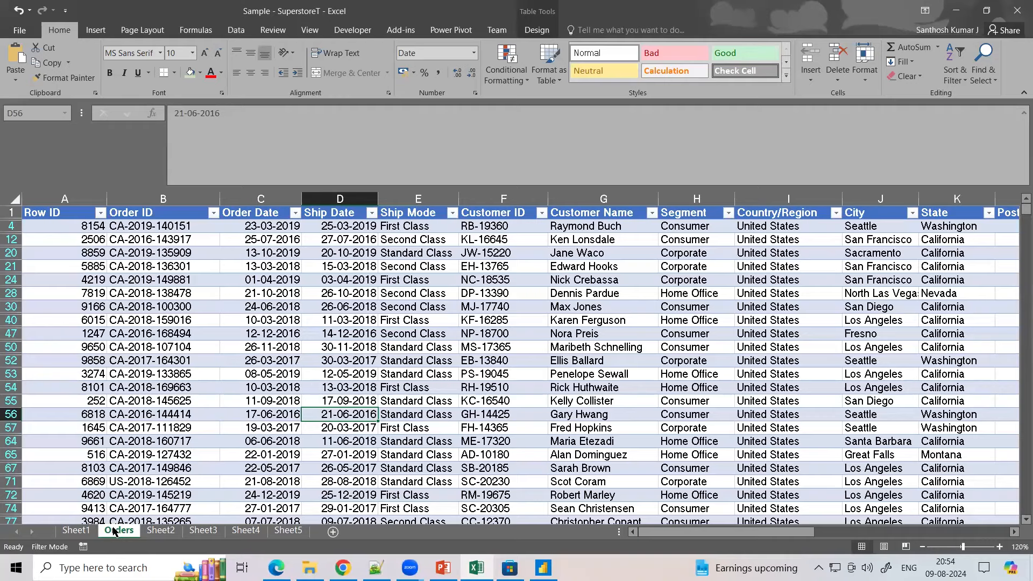
click(543, 568)
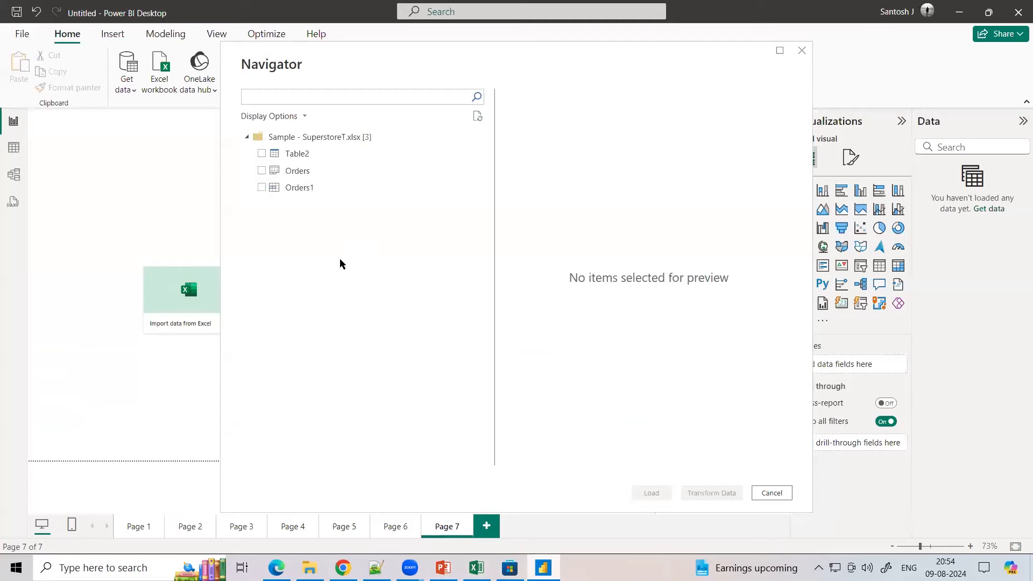
click(262, 170)
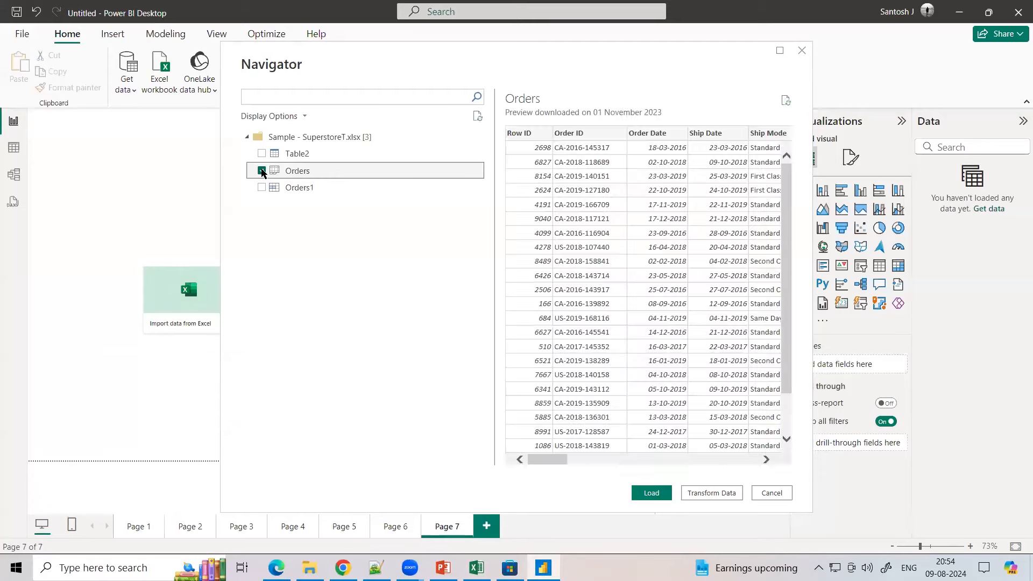
drag(542, 461, 509, 457)
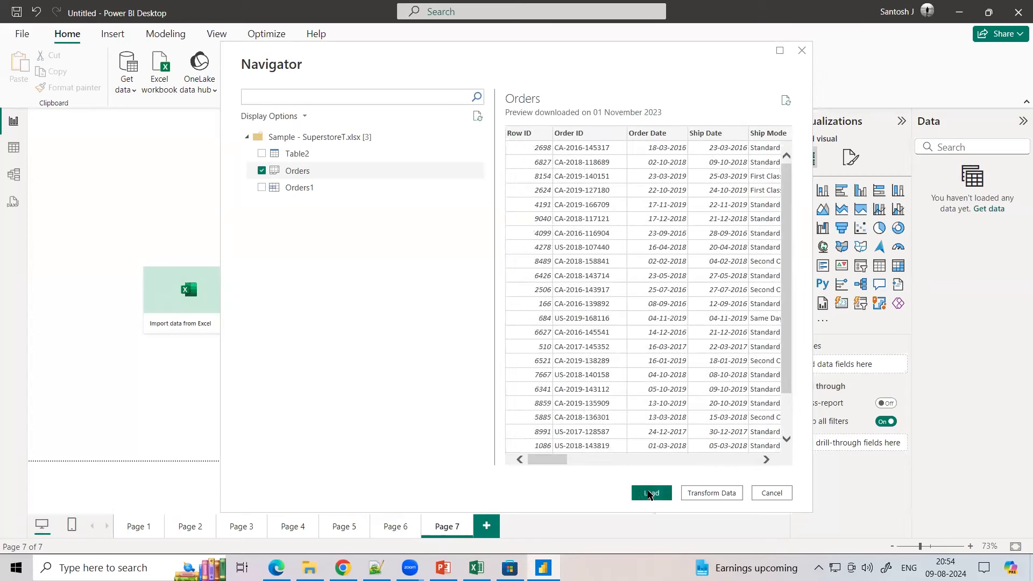
click(651, 493)
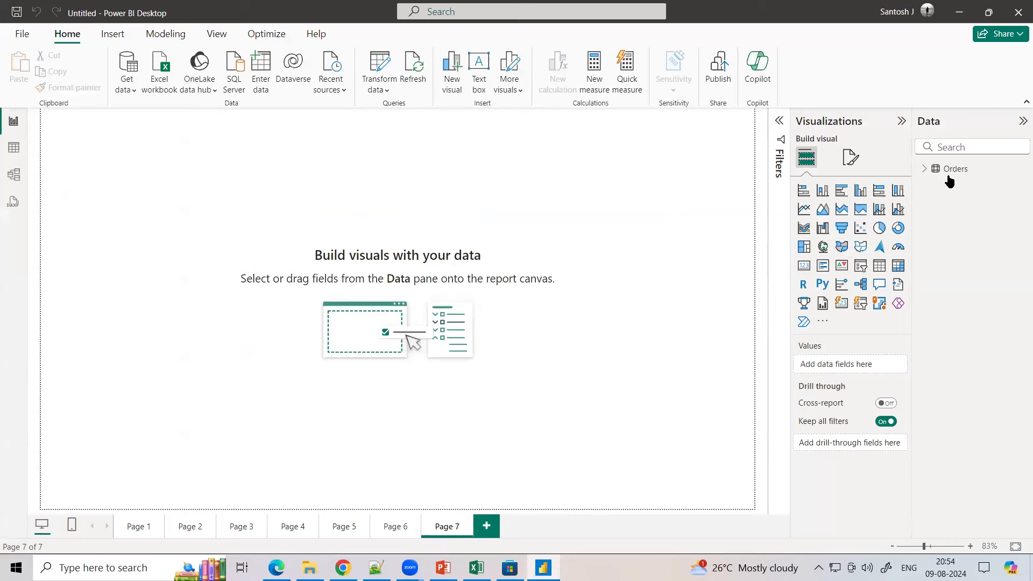
- Expand the Orders table's fields in Power BI Desktop and compare them with the header row of the Excel Orders sheet
click(925, 169)
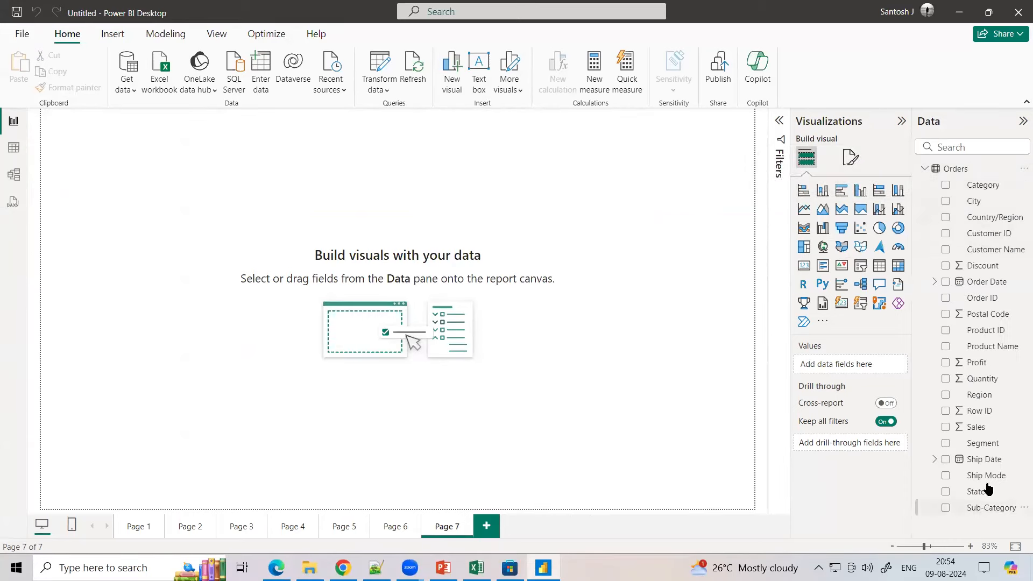
key(alt+Tab)
drag(80, 215, 963, 218)
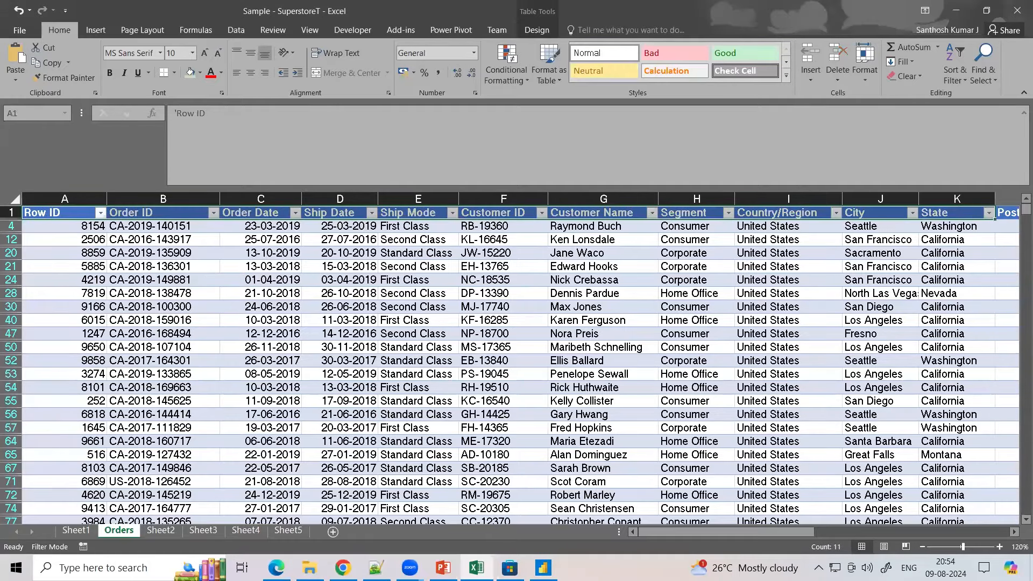
key(alt+Tab)
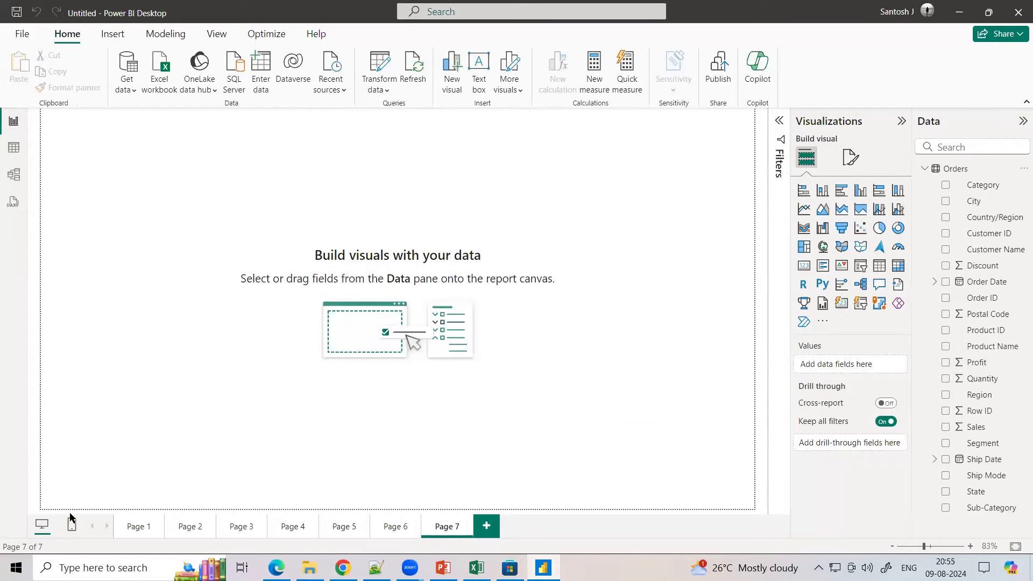
- Step through report pages Page 1 and Page 2, and stay on Page 3
click(129, 527)
click(189, 527)
click(242, 527)
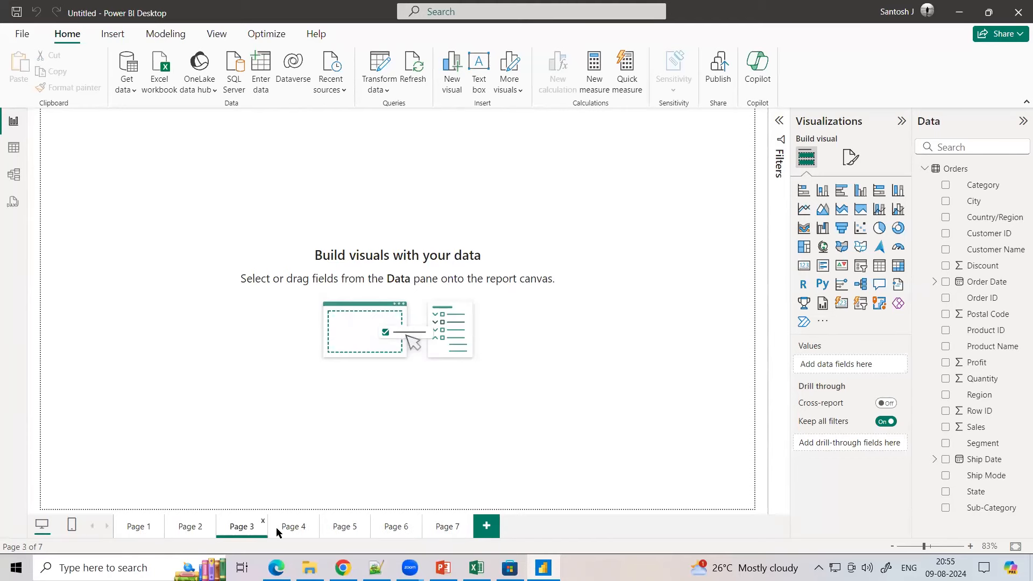
- Show the Orders data in Table view and look across its columns, returning to Row ID
click(12, 156)
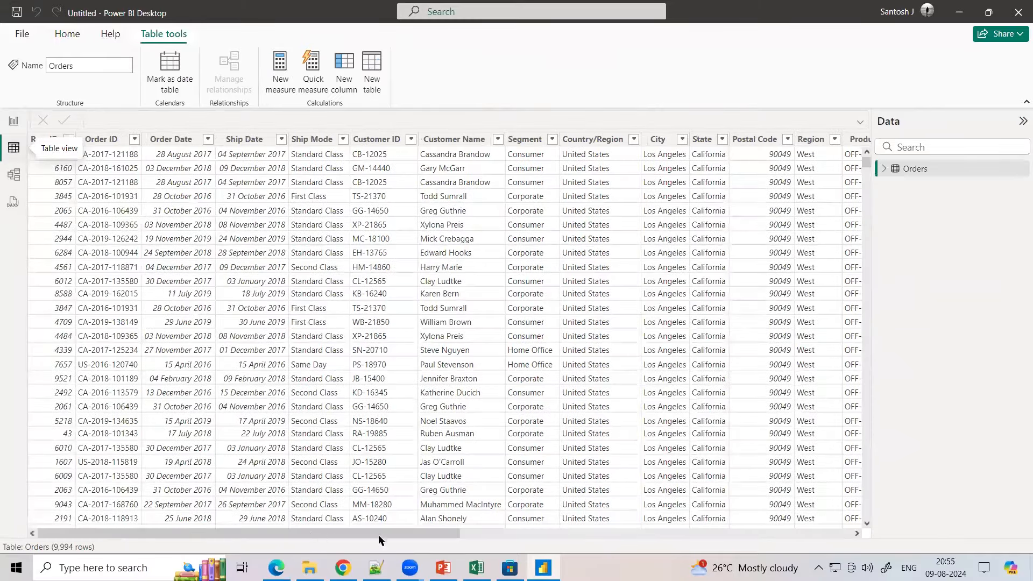
click(586, 532)
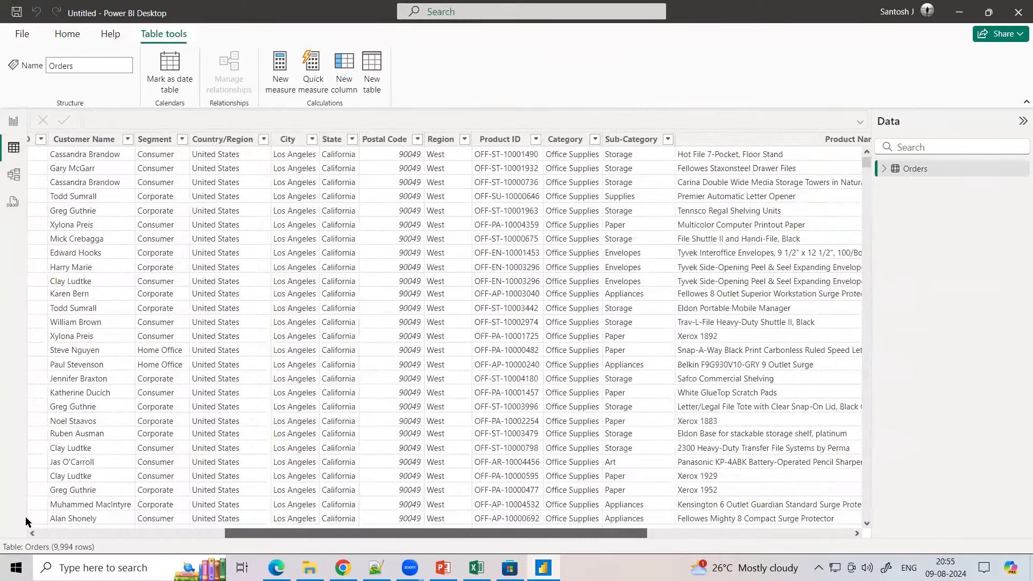
scroll(263, 406, right, 8)
scroll(263, 406, left, 3)
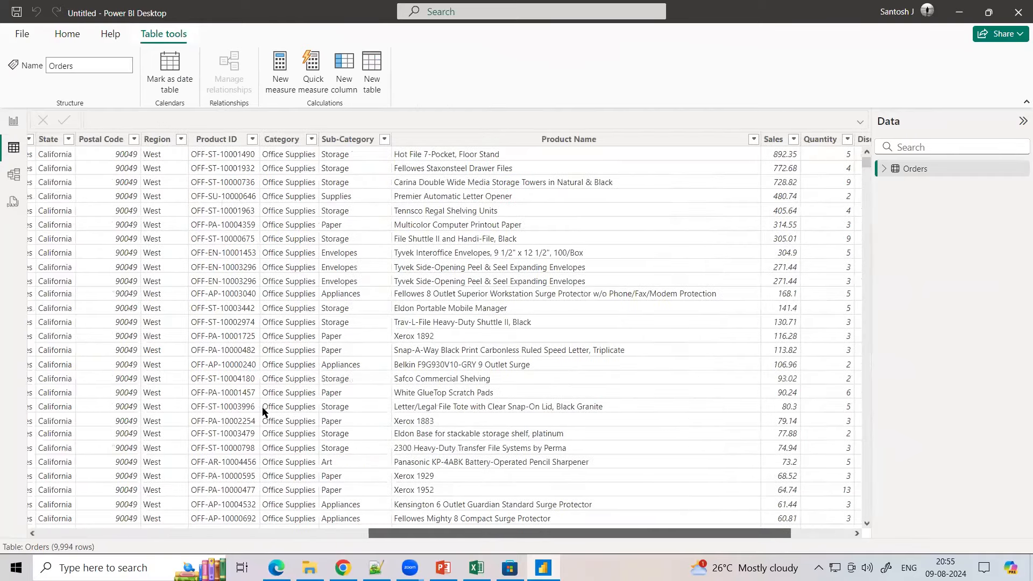
scroll(263, 406, left, 10)
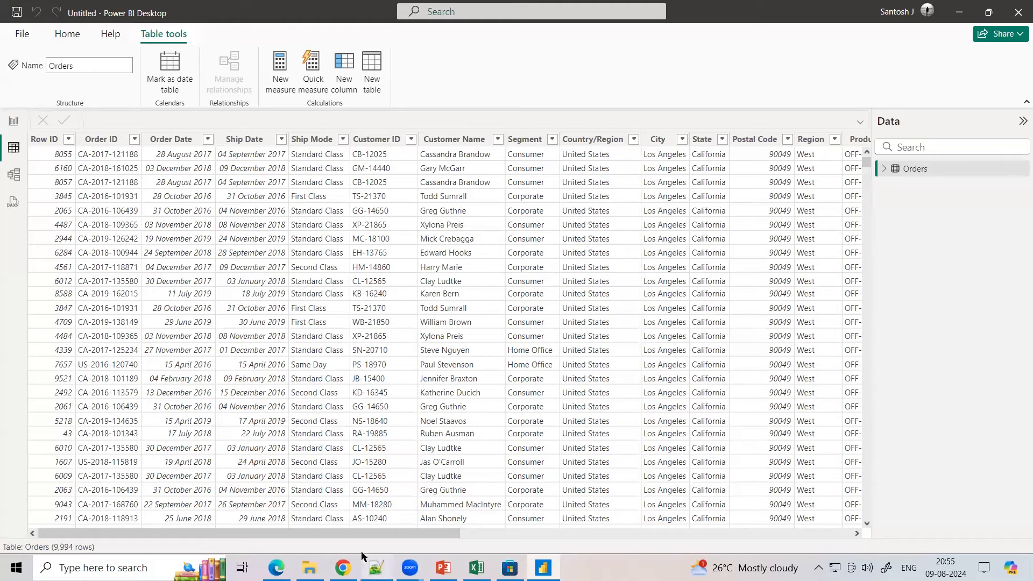
- Highlight the "cleaned data & complete data" line in Notepad++, and return to Report view in Power BI Desktop
click(376, 567)
scroll(272, 341, up, 3)
drag(450, 132, 67, 141)
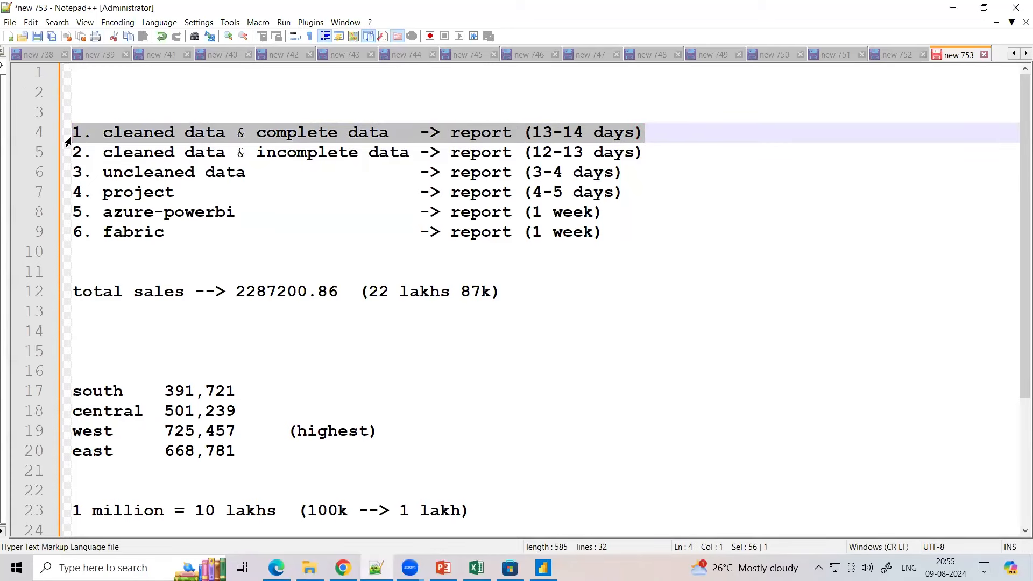
key(alt+Tab)
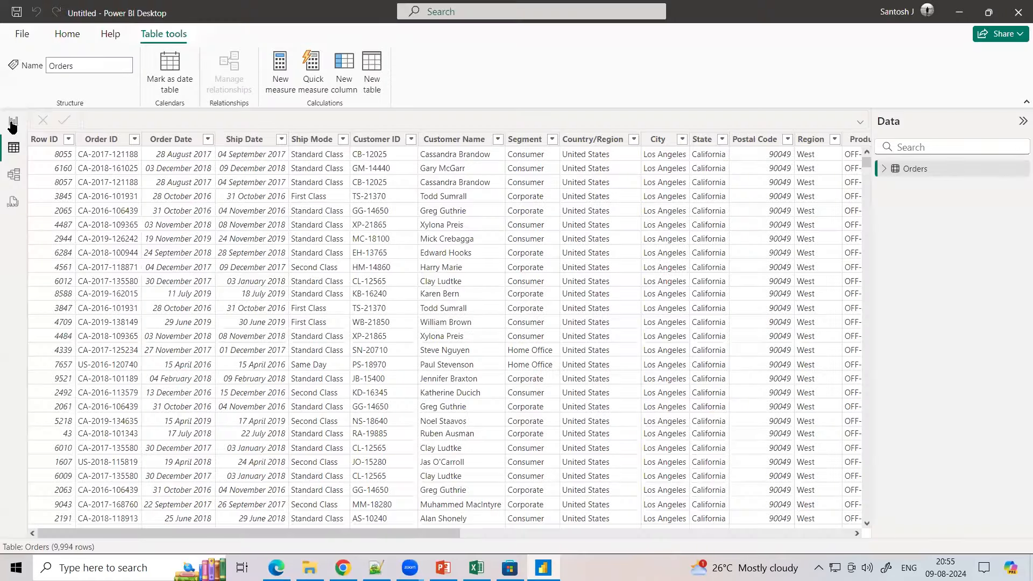
click(14, 120)
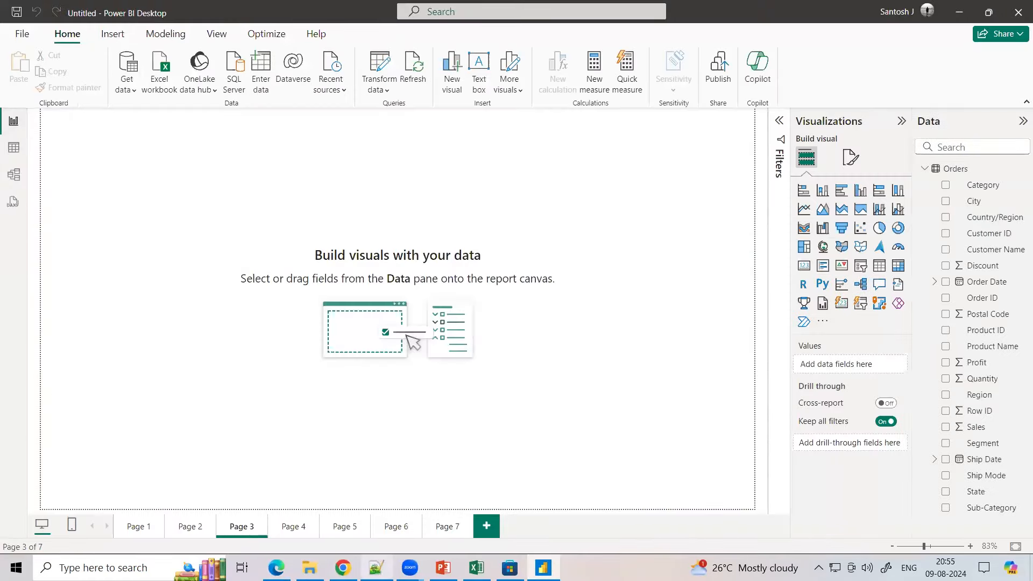
- Highlight the south, central, west and east sales figures in the Notepad++ notes, and switch back to Power BI Desktop
mouse_move(376, 568)
key(alt+Tab)
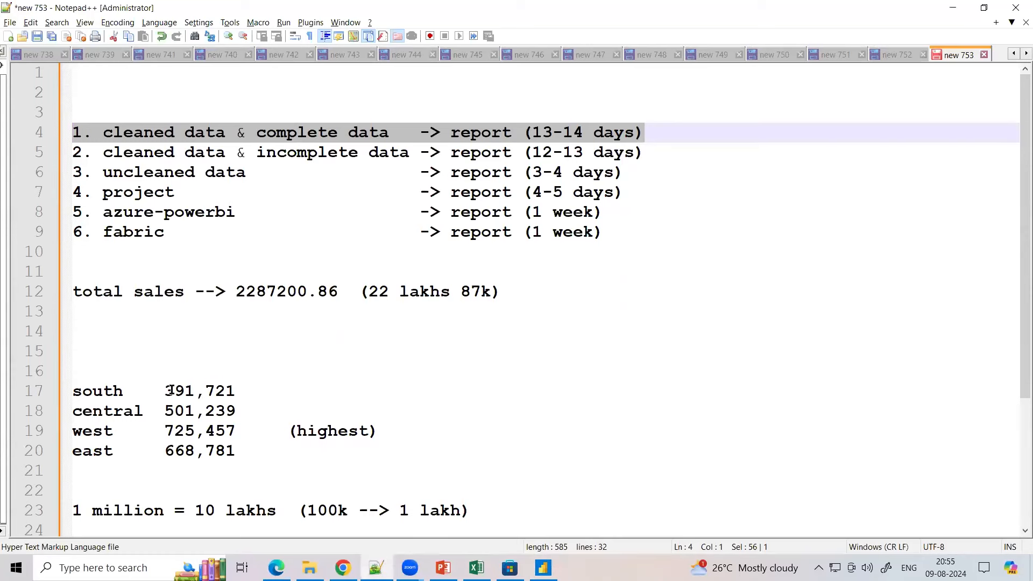
double_click(175, 392)
click(178, 412)
double_click(177, 392)
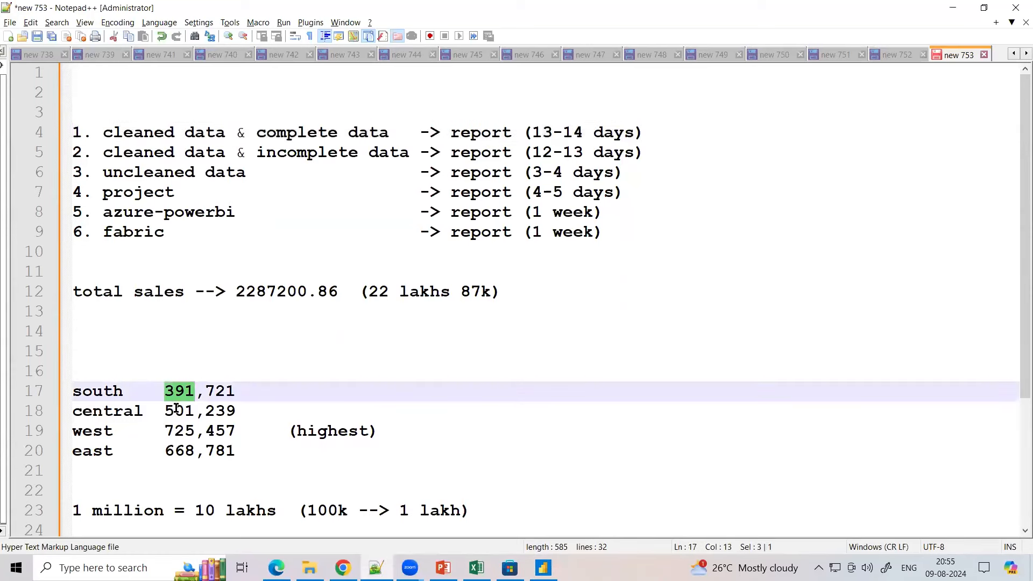
double_click(178, 412)
double_click(178, 431)
double_click(180, 451)
double_click(178, 432)
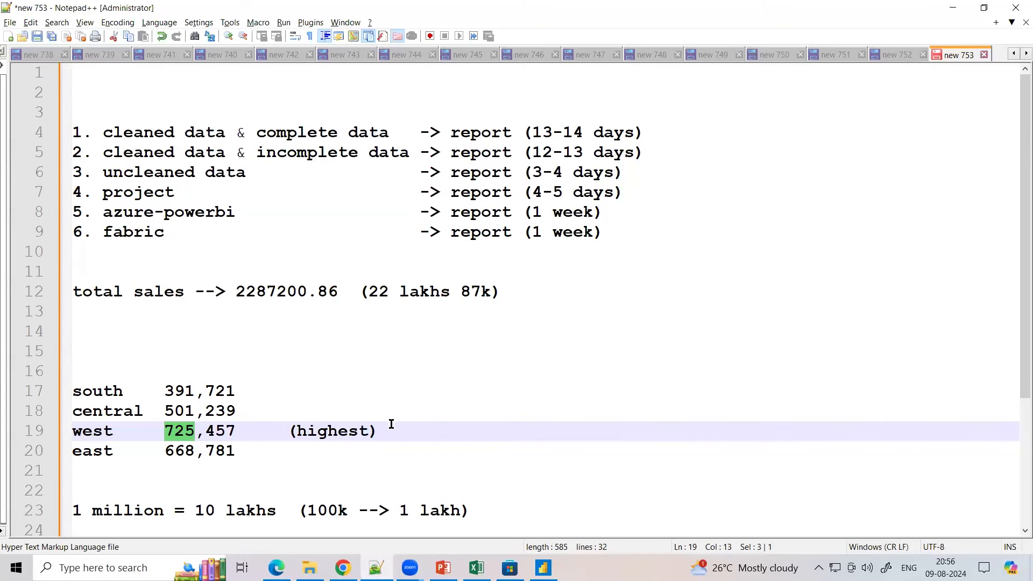
mouse_move(543, 567)
click(543, 511)
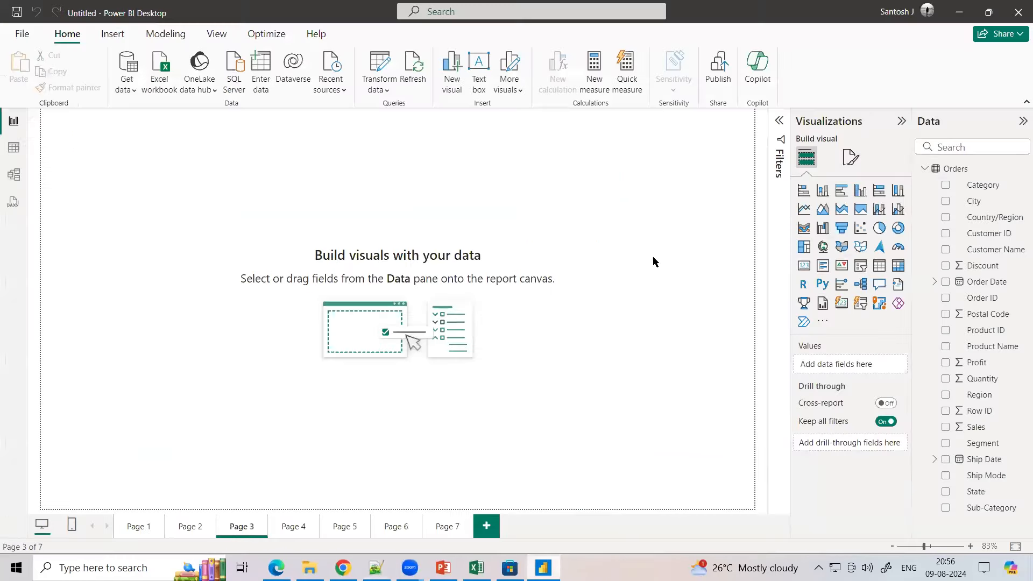
- Build an enlarged stacked column chart on Page 3 with Region on the X-axis and Sales on the Y-axis
click(821, 191)
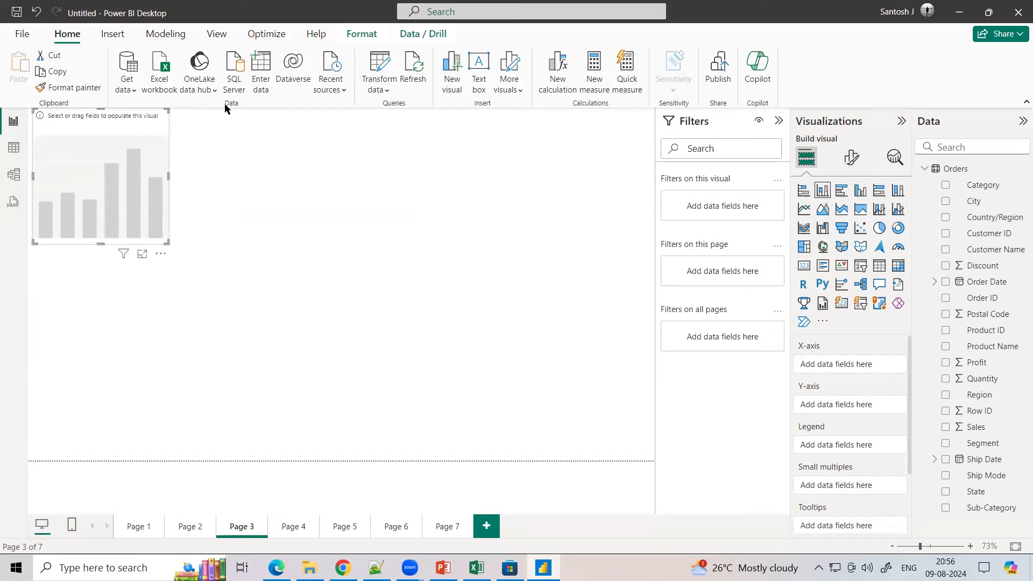
drag(159, 137, 195, 176)
drag(204, 279, 414, 396)
drag(374, 243, 453, 251)
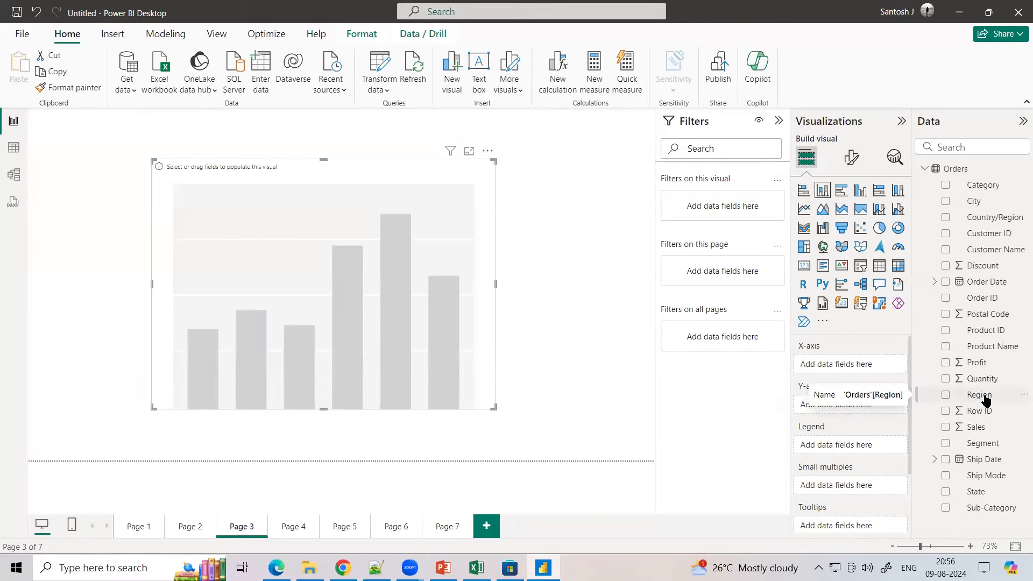
drag(983, 403, 859, 370)
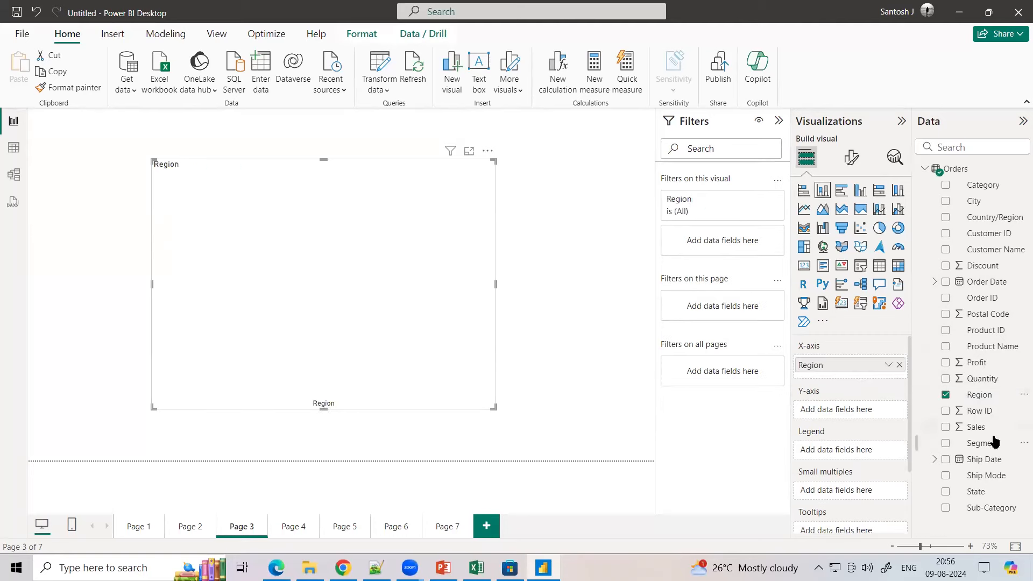
drag(978, 431, 857, 415)
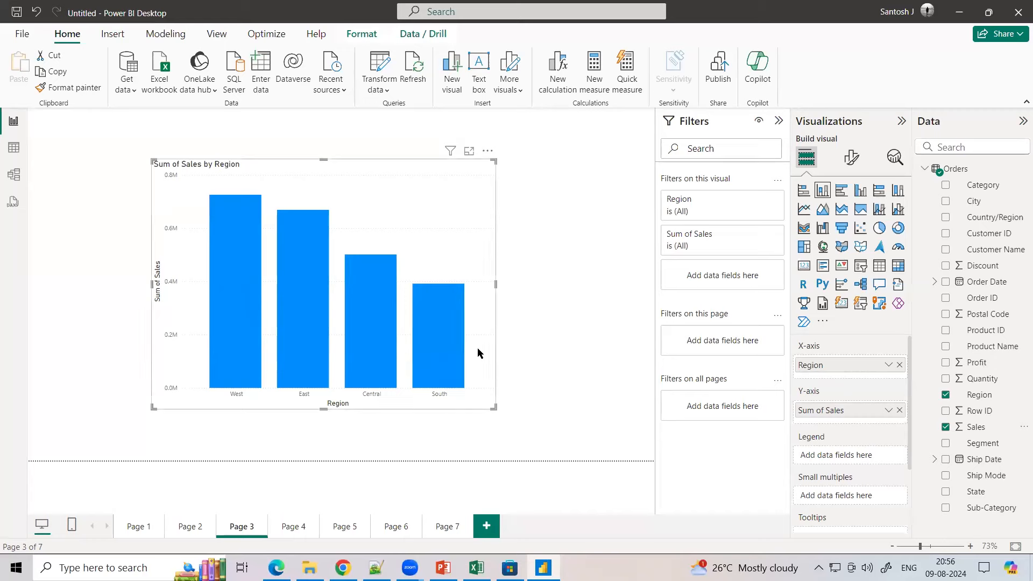
- Compare the sales values of the West and East columns with the figures in the Notepad++ notes, returning to Power BI Desktop
mouse_move(235, 230)
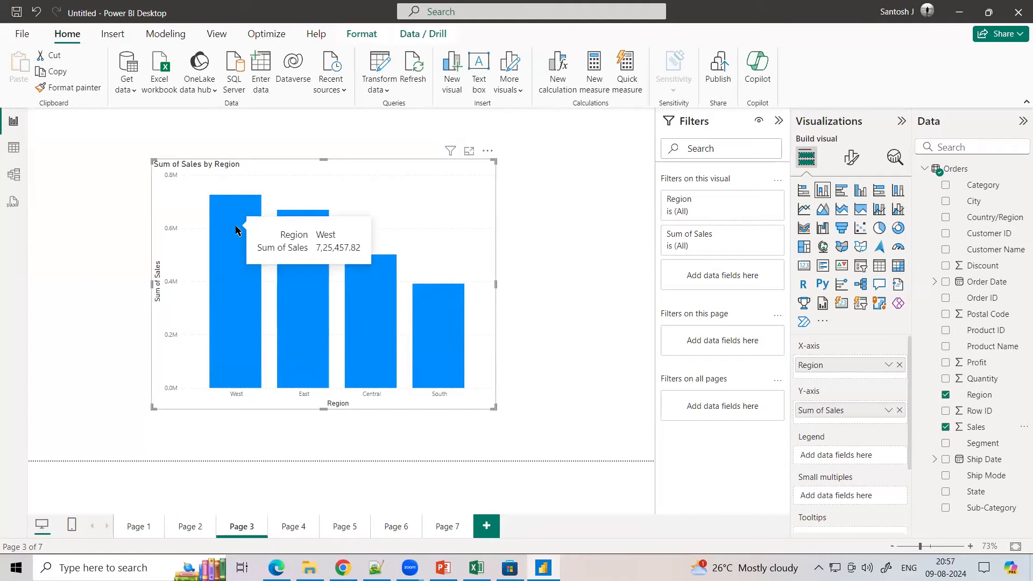
key(alt+Tab)
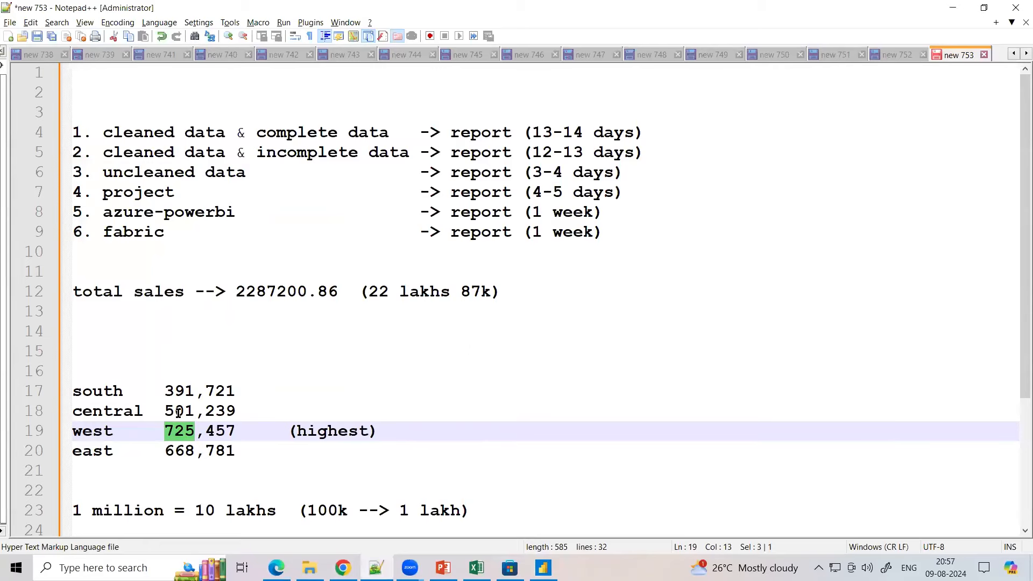
double_click(179, 450)
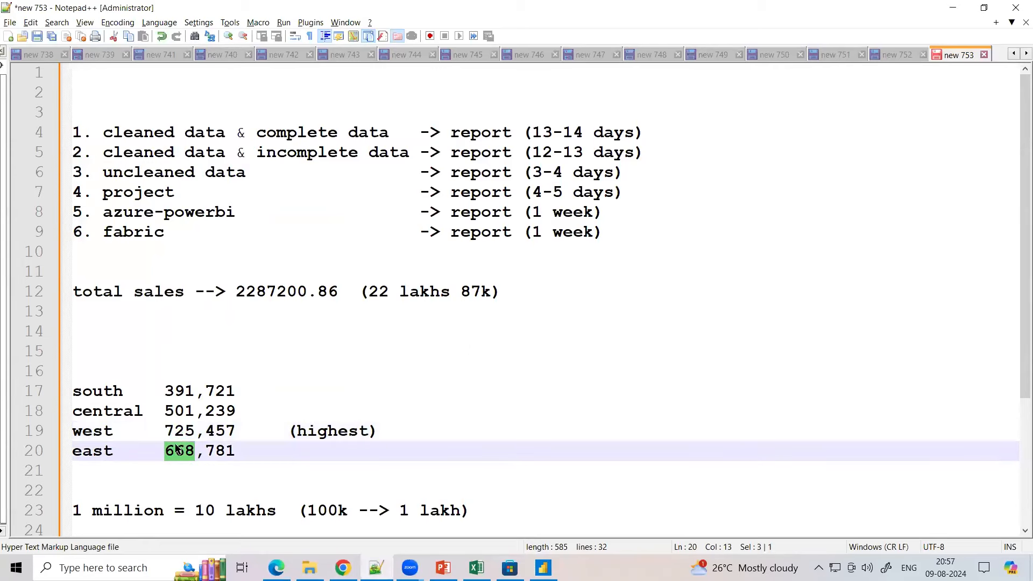
key(alt+Tab)
mouse_move(297, 286)
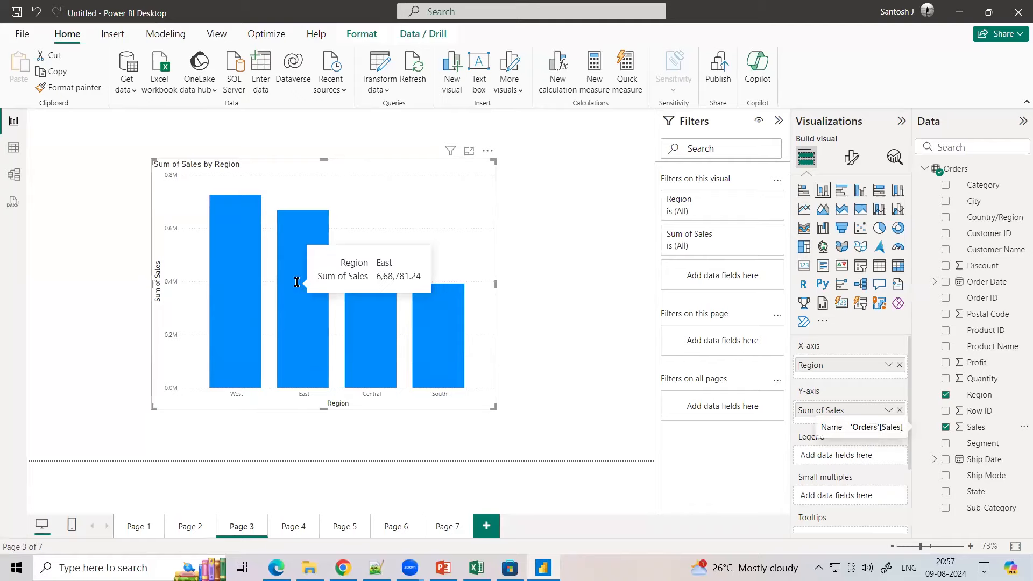
- Check the South column against the south figure in the Notepad++ notes, and read the Central column's sales in Power BI Desktop
key(alt+Tab)
double_click(183, 392)
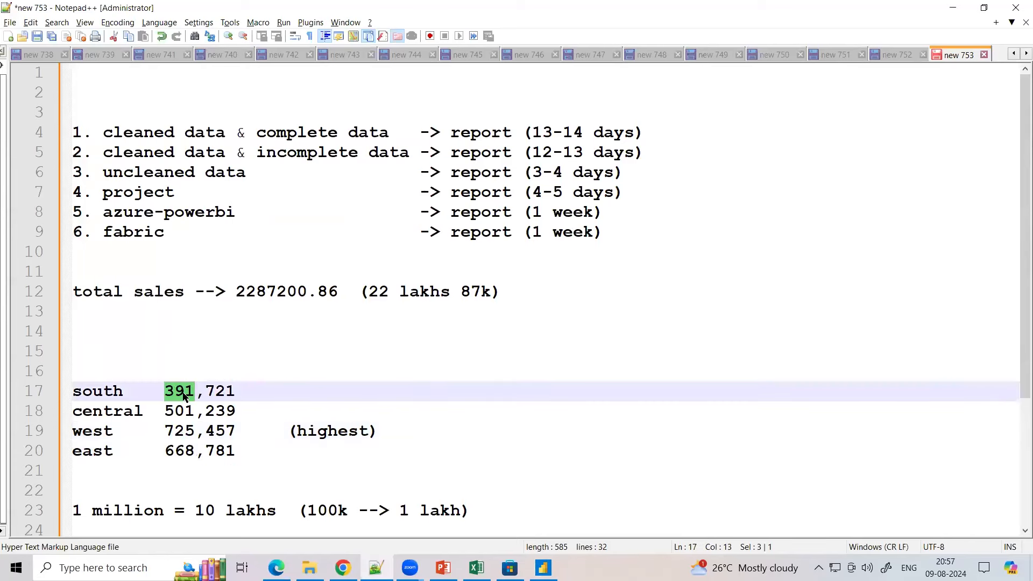
key(alt+Tab)
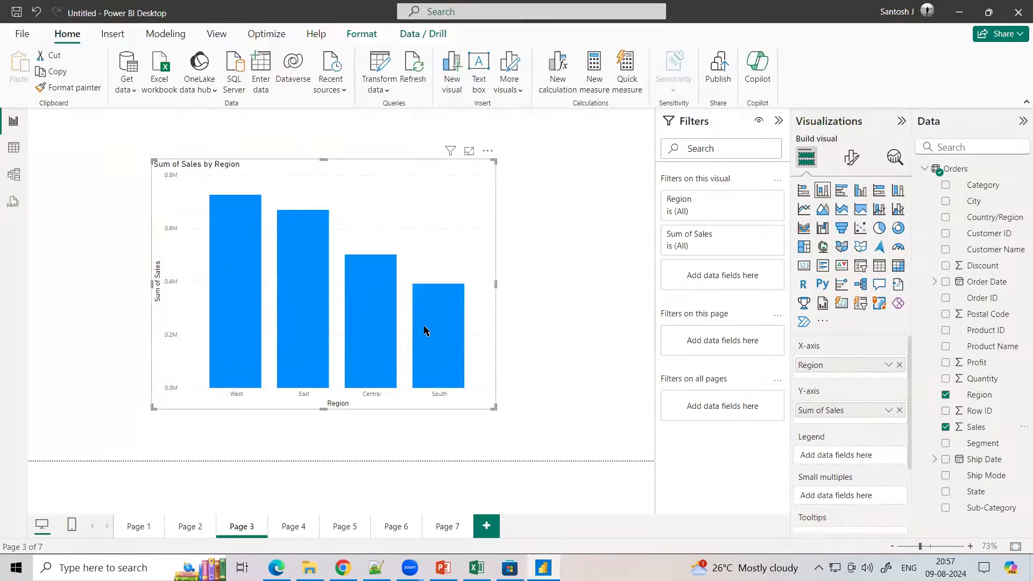
mouse_move(425, 329)
key(alt+Tab)
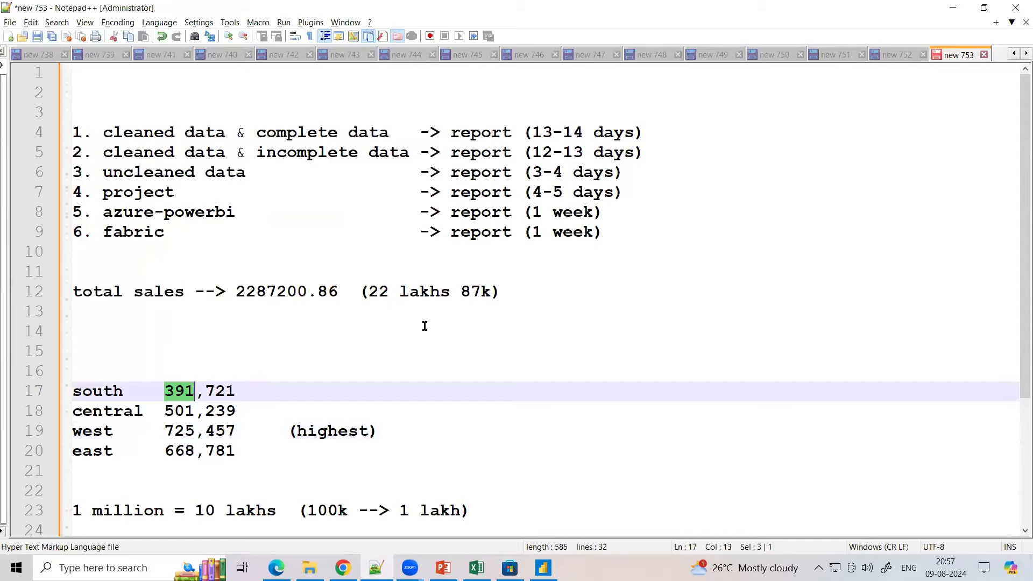
key(alt+Tab)
mouse_move(369, 306)
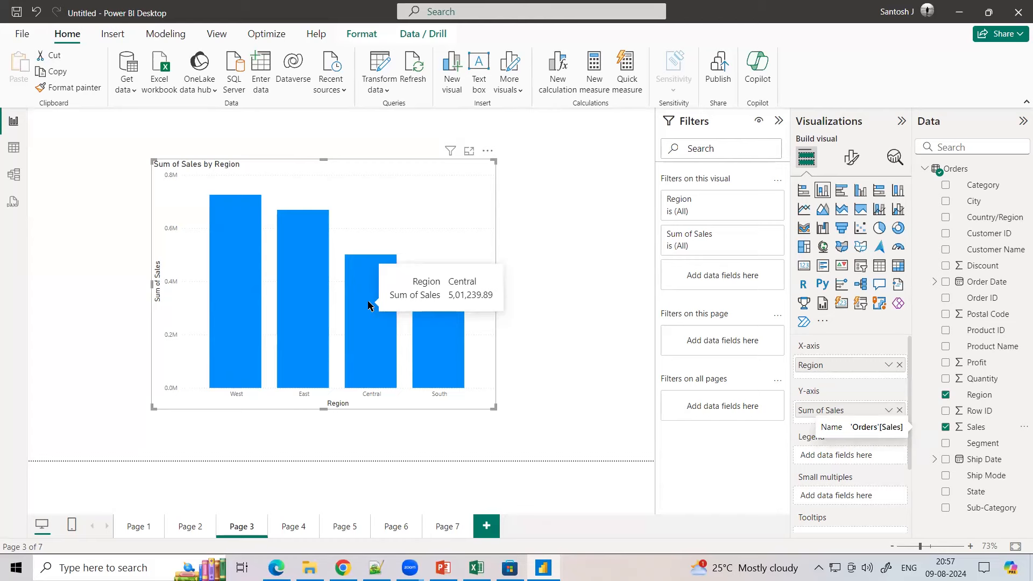
- Delete the chart and insert a new, empty stacked column chart, enlarged across the middle of Page 3
key(Delete)
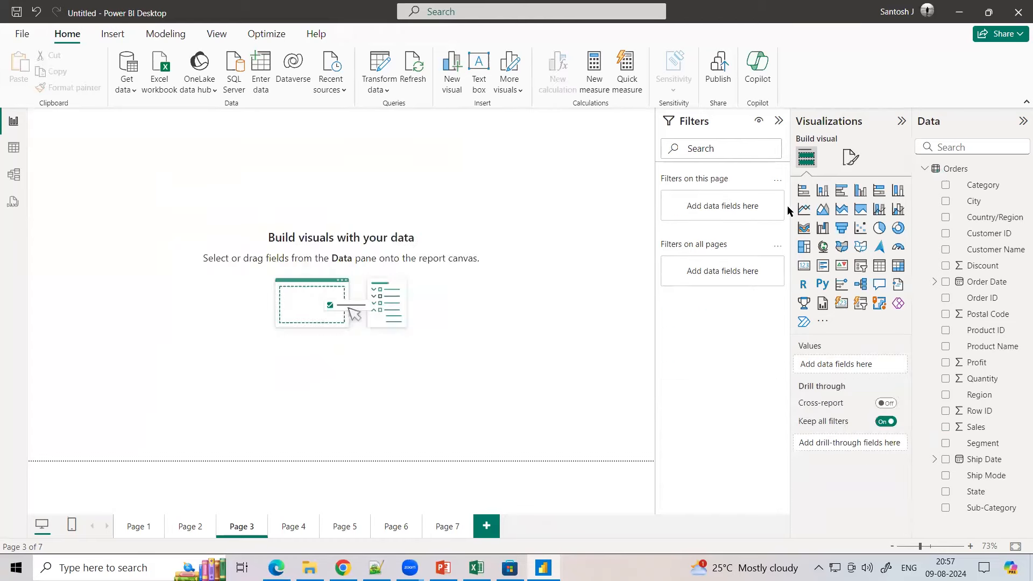
click(823, 190)
drag(145, 168, 192, 221)
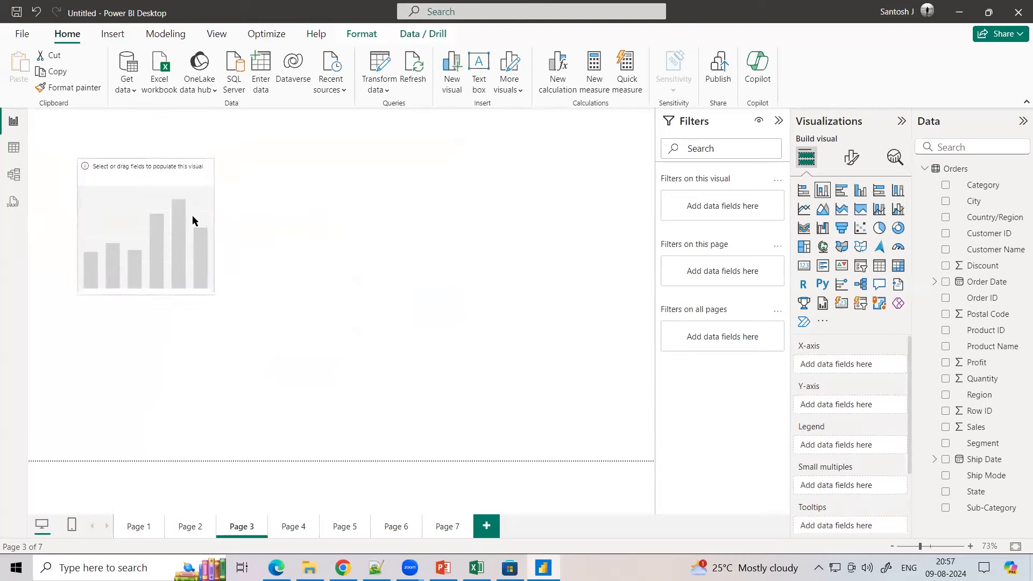
drag(214, 294, 472, 412)
drag(431, 312, 475, 310)
- Assign Region to the X-axis and Sales to the Y-axis of the new chart, and deselect it
drag(979, 402, 858, 369)
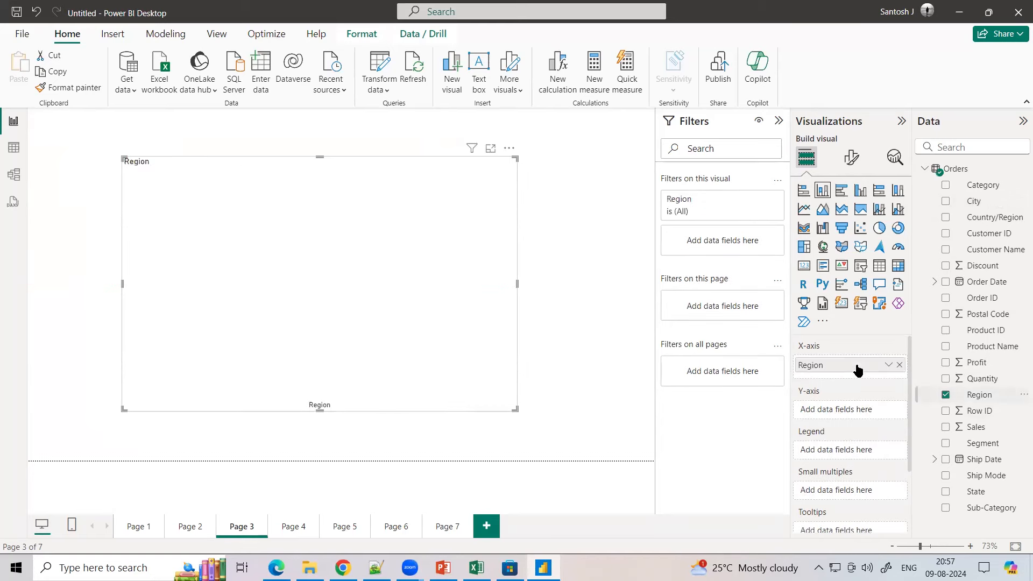
drag(968, 426, 850, 411)
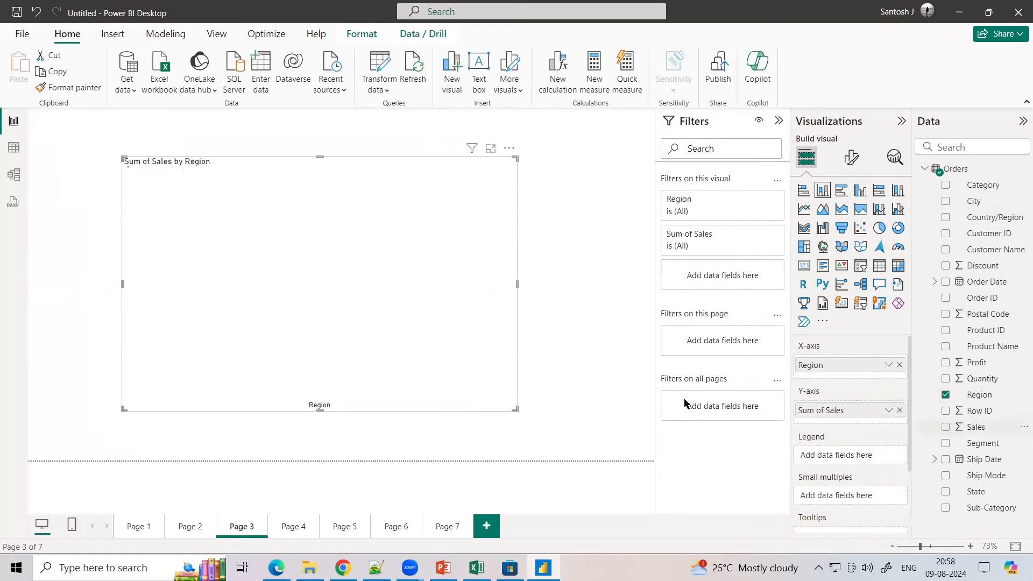
click(600, 369)
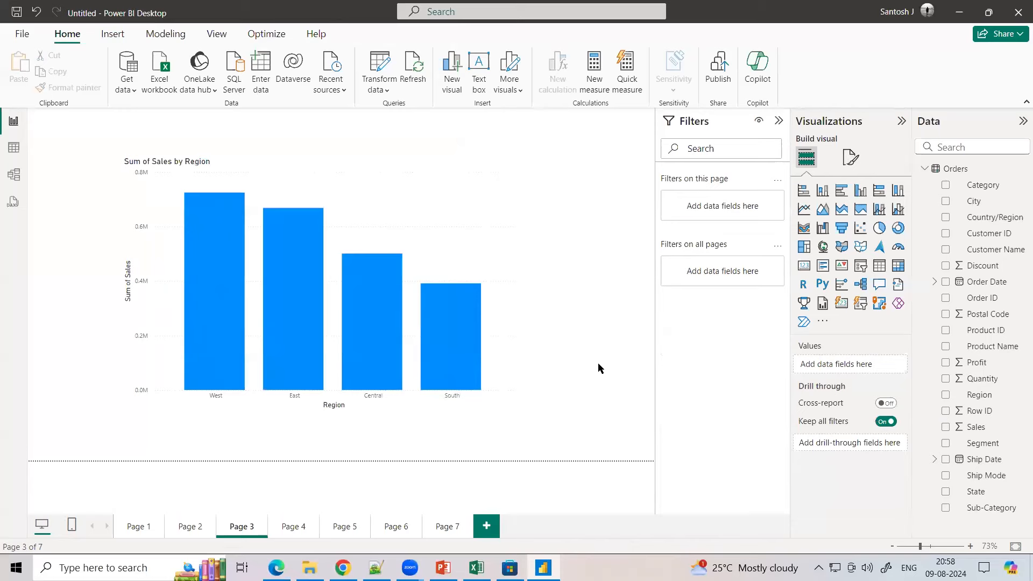
- Try the stacked, clustered and 100% stacked bar and column types on the Sales by Region chart
click(492, 247)
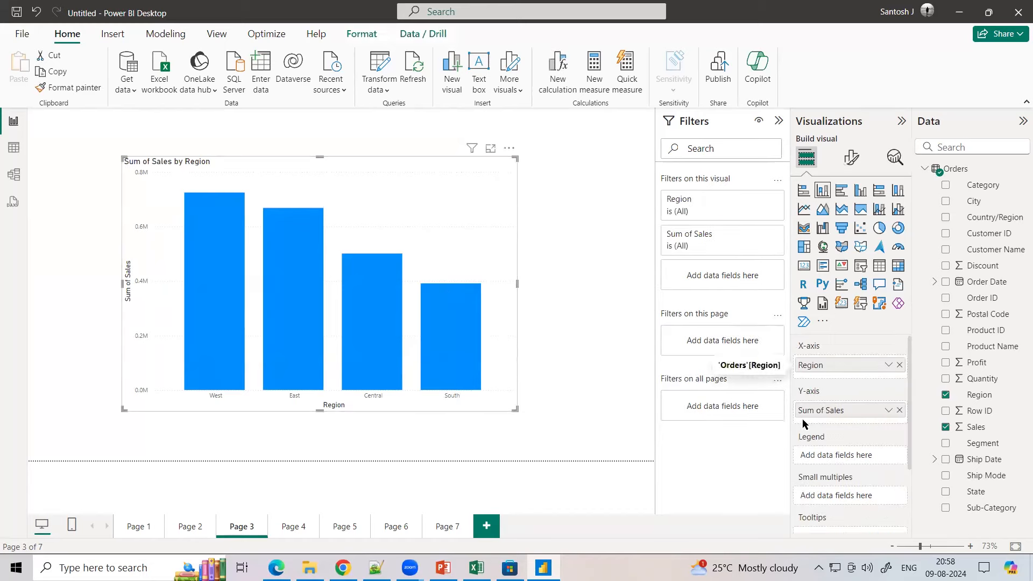
click(812, 191)
click(822, 191)
click(843, 191)
click(859, 193)
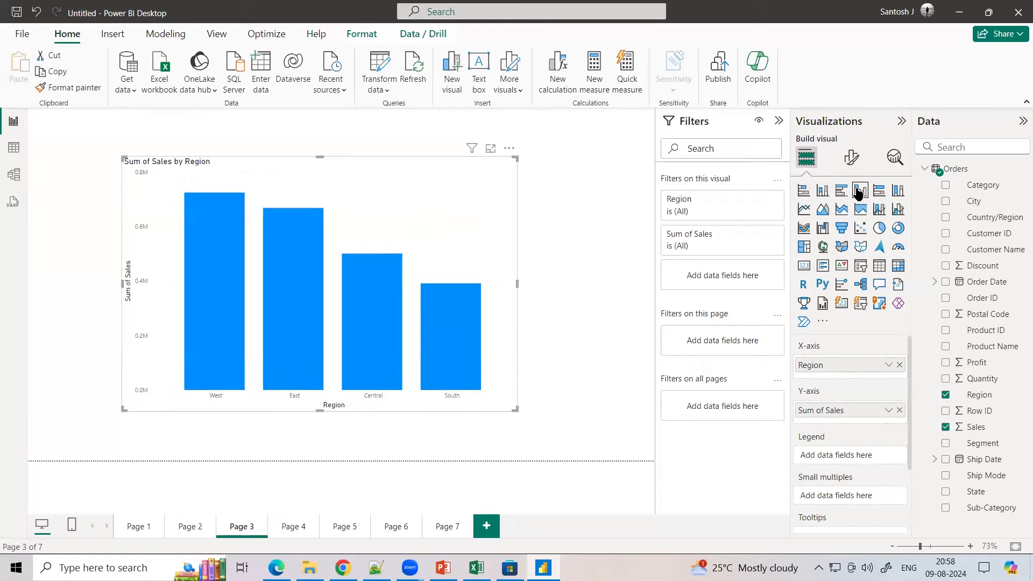
click(878, 194)
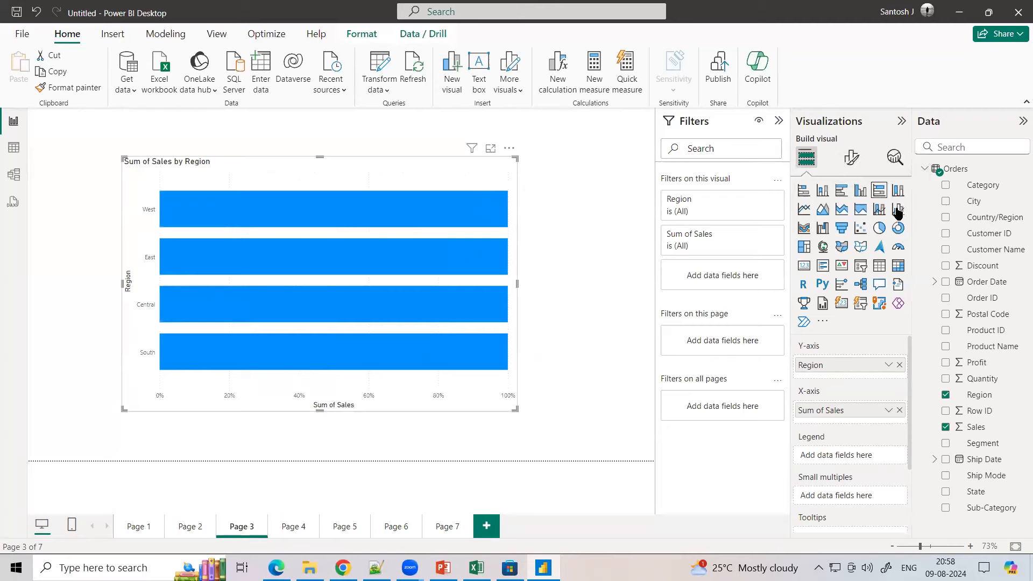
click(896, 193)
- Try the visual as a scatter, pie, donut, gauge and treemap, and return it to a stacked column chart
click(861, 229)
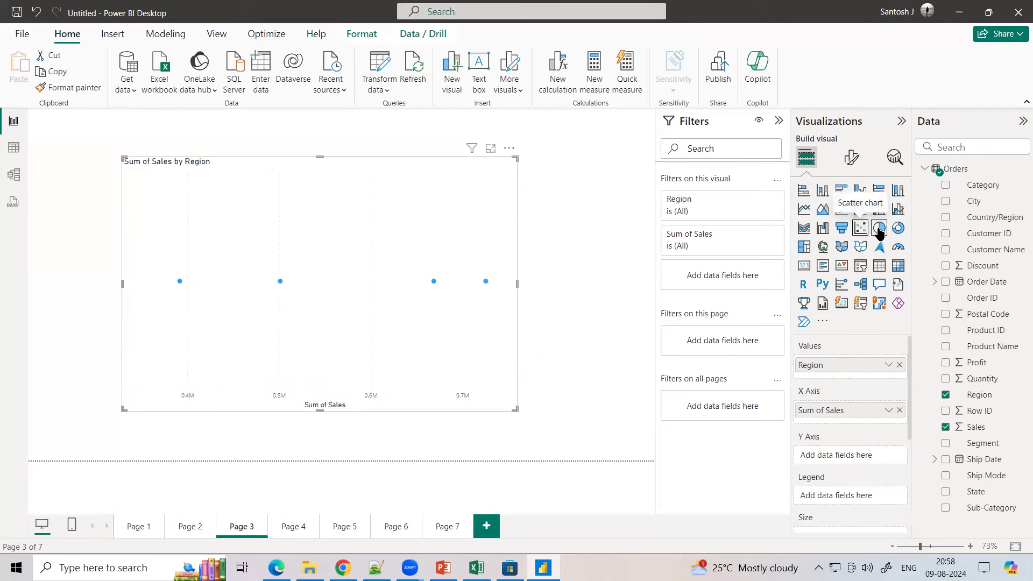
click(879, 228)
click(897, 228)
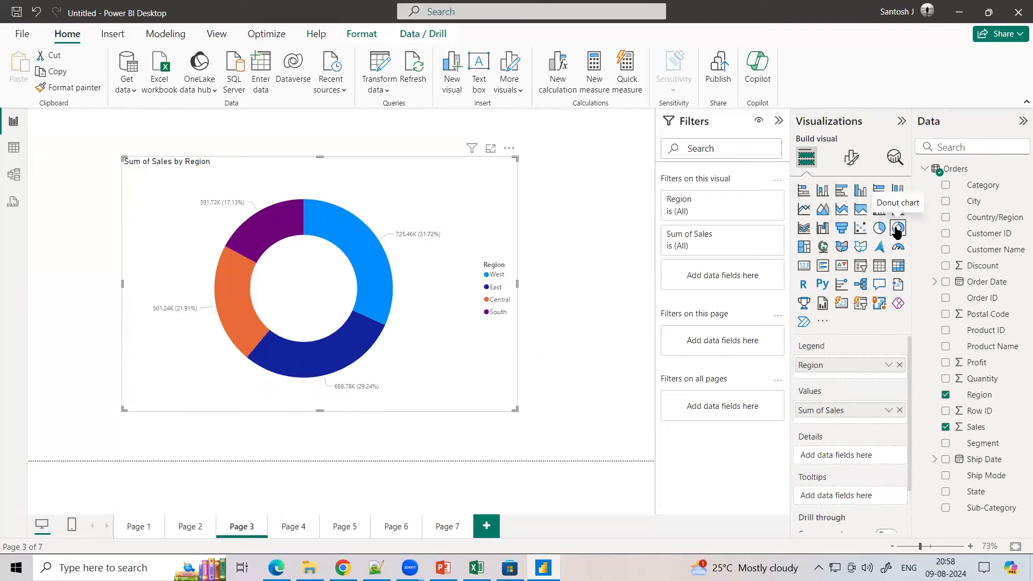
click(898, 247)
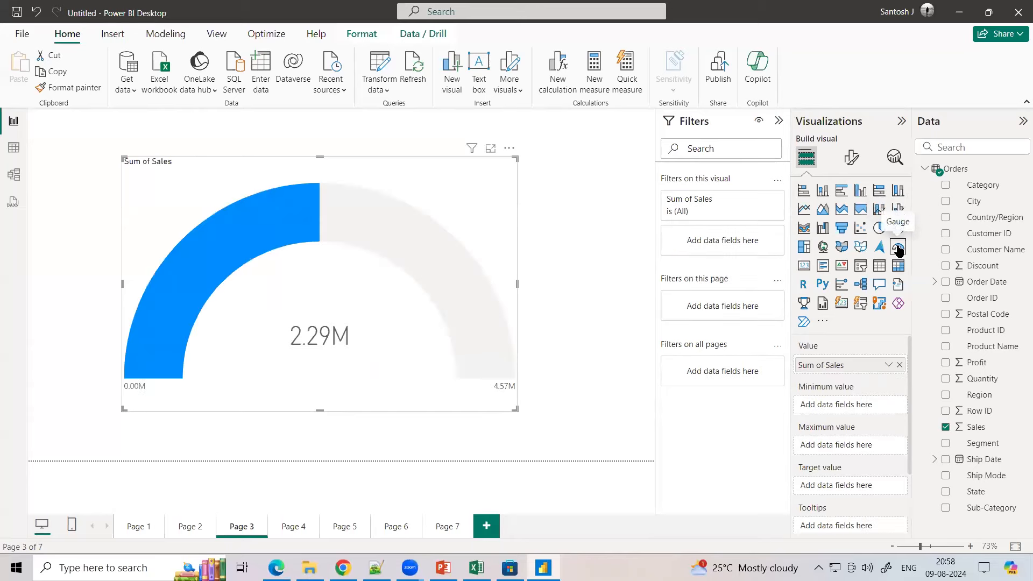
click(804, 247)
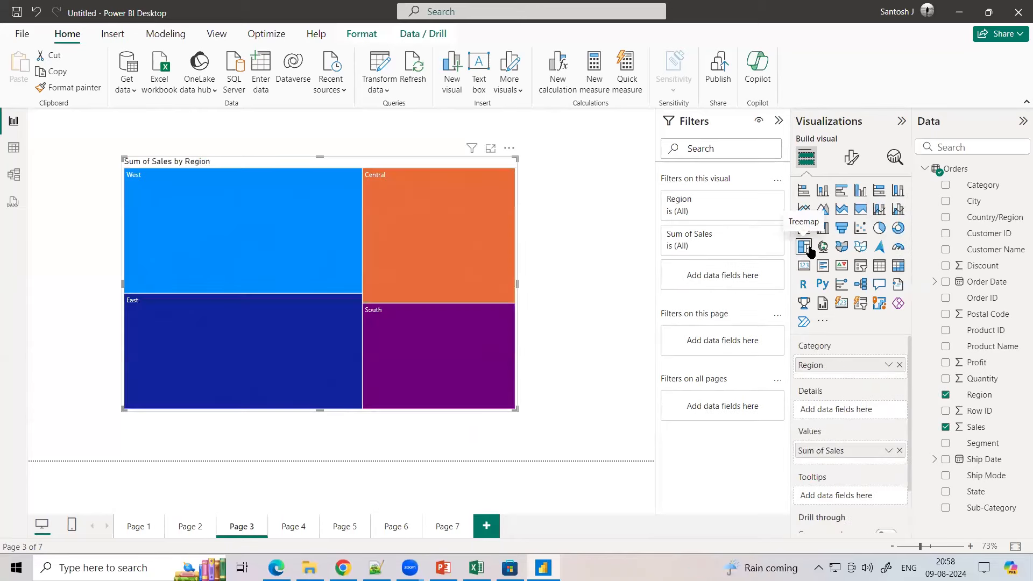
click(823, 191)
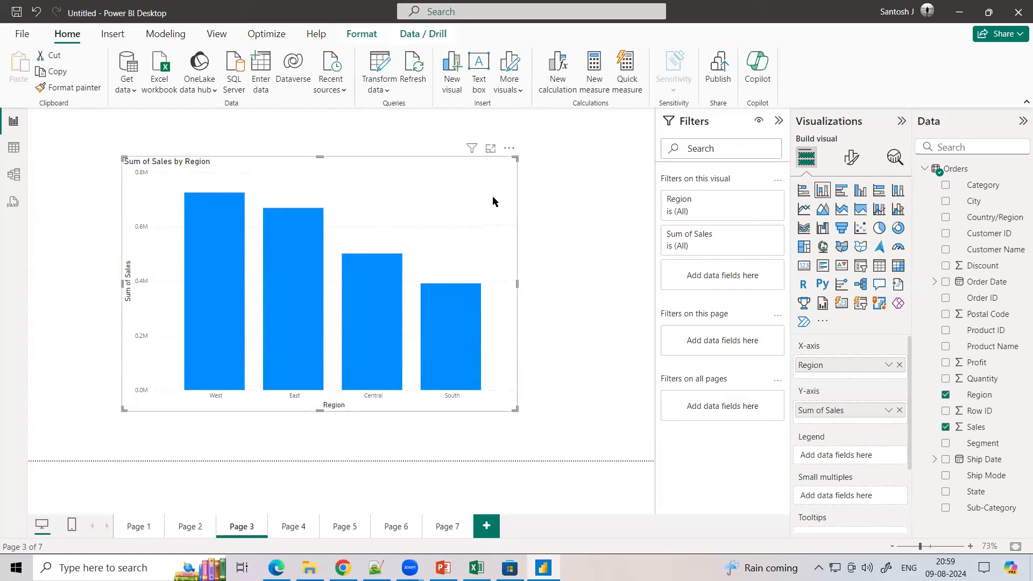
- Open the chart's column formatting settings and color all columns dark blue
click(851, 158)
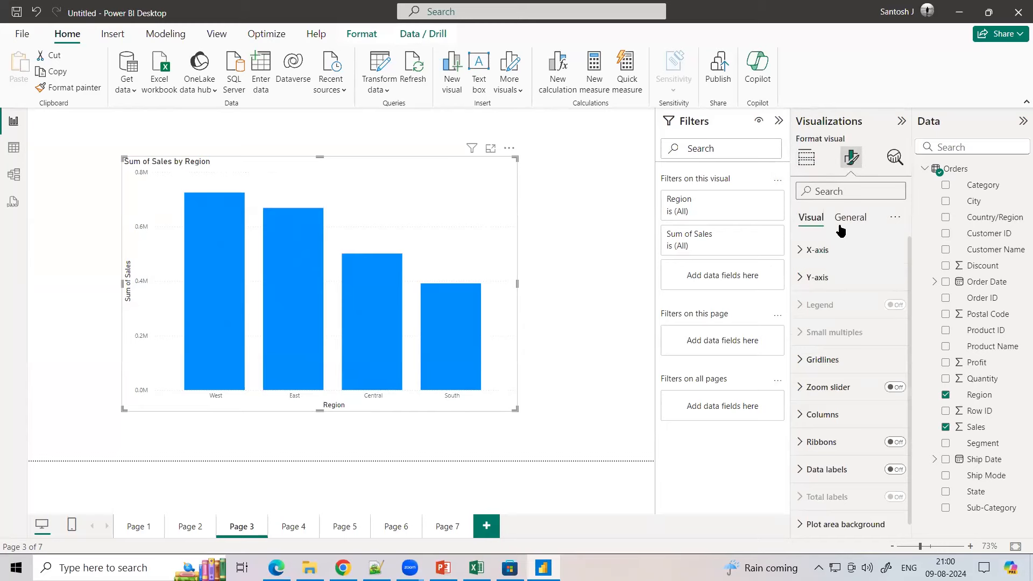
click(800, 415)
scroll(800, 417, down, 4)
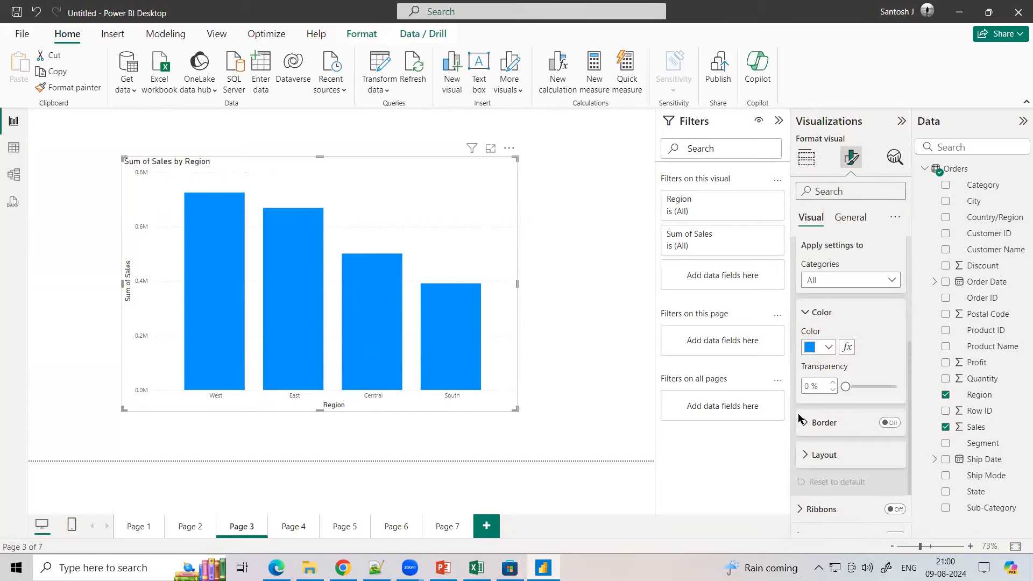
click(824, 347)
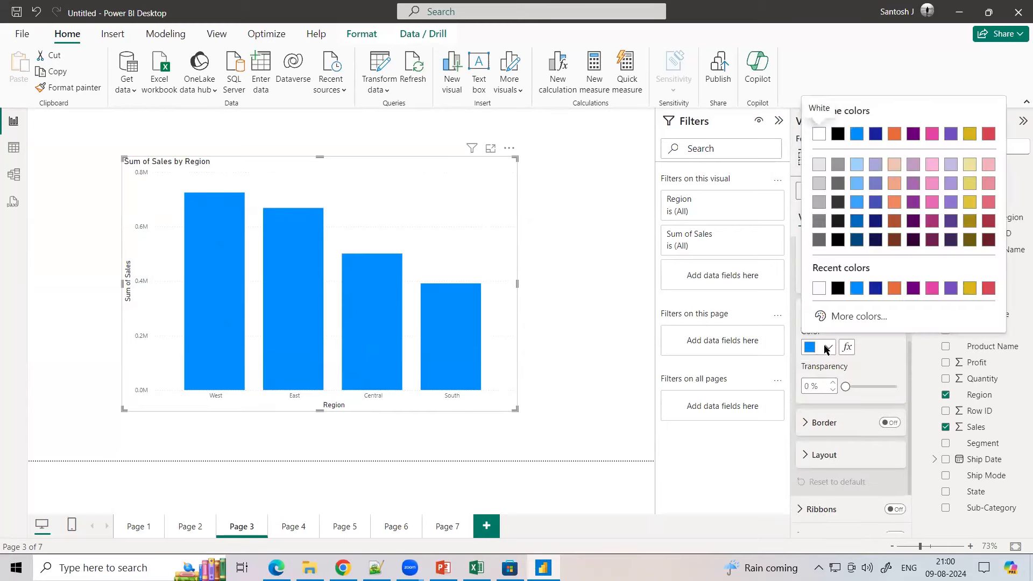
click(876, 225)
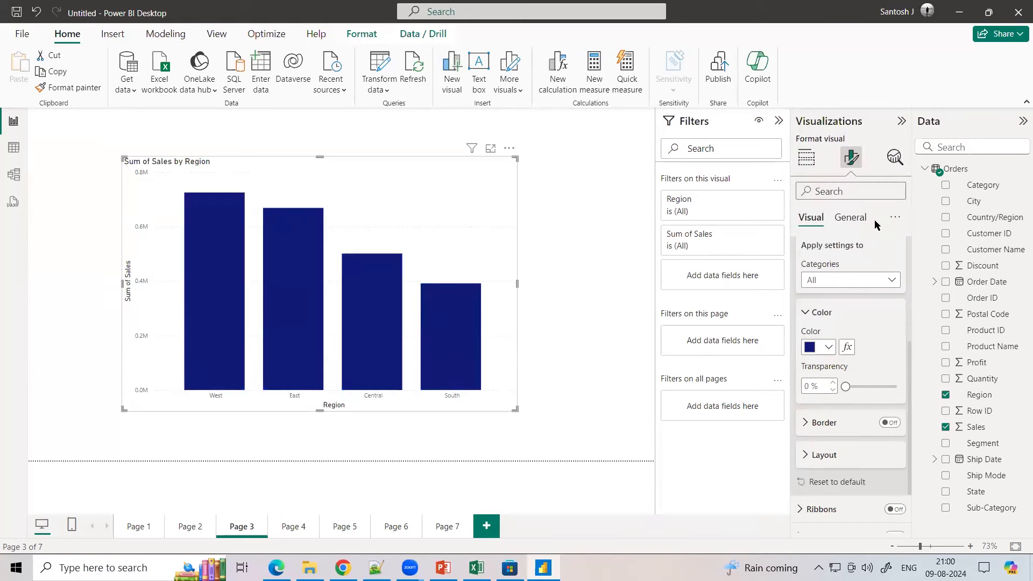
- Try dark magenta, dark purple and the red theme color on the chart's columns
click(828, 347)
click(932, 240)
click(829, 347)
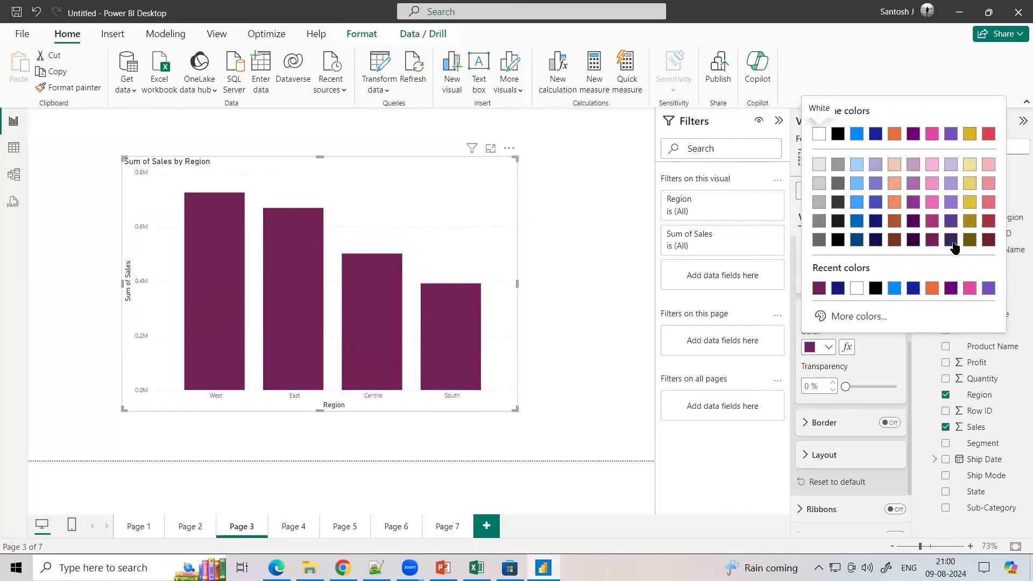
click(950, 239)
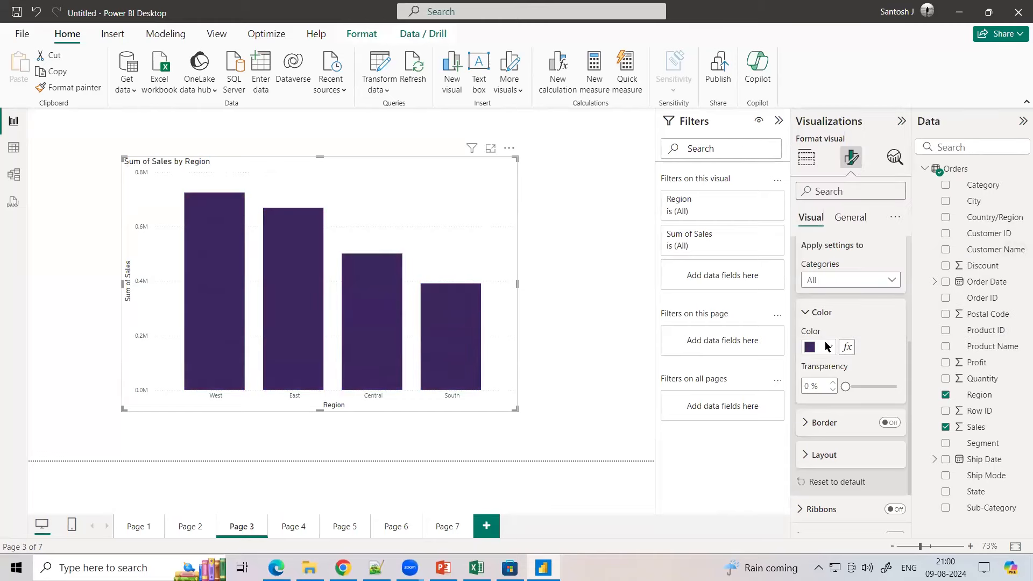
click(829, 347)
click(990, 132)
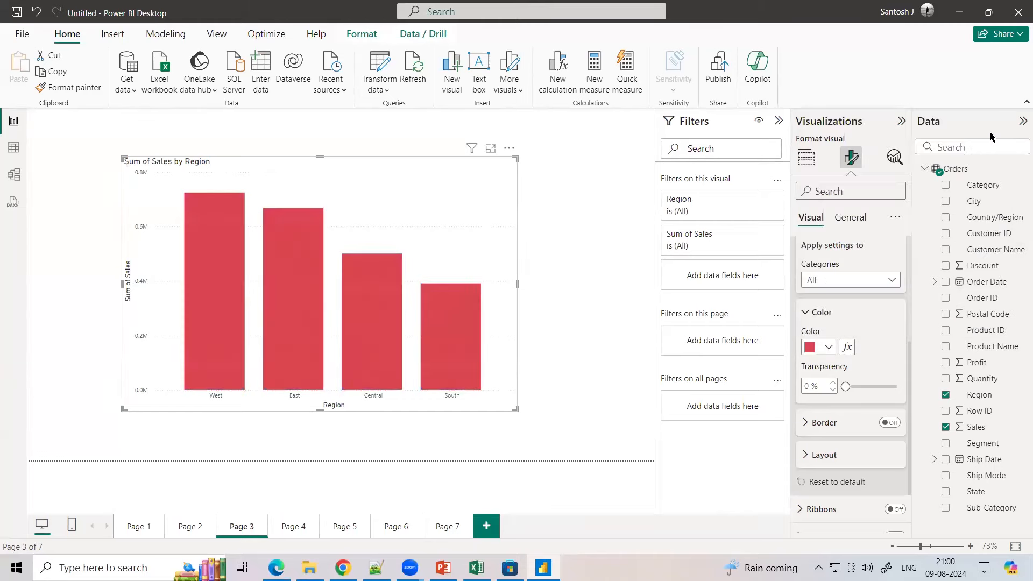
- Give the chart's columns a custom dark green color, #397355
click(830, 348)
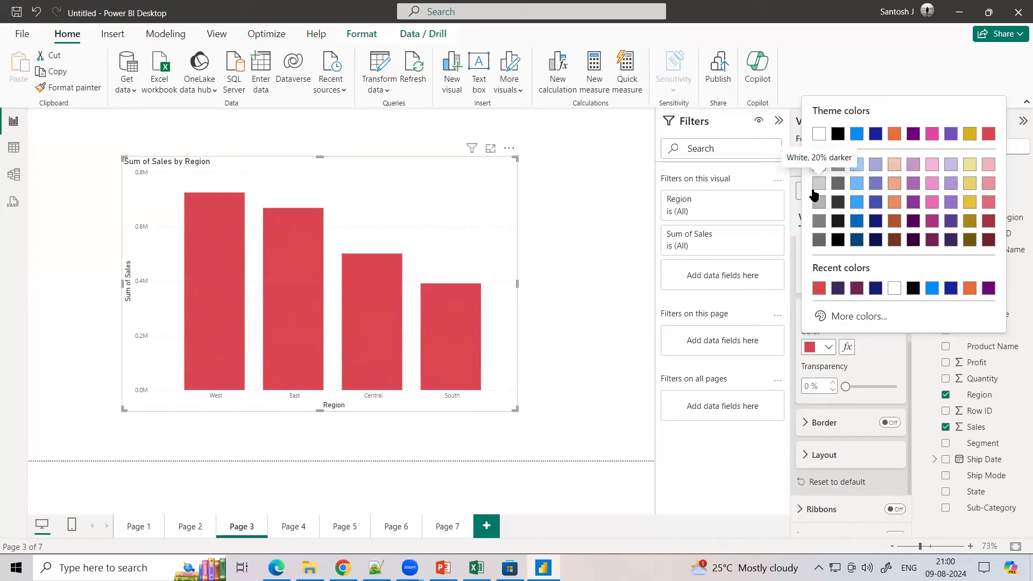
click(848, 316)
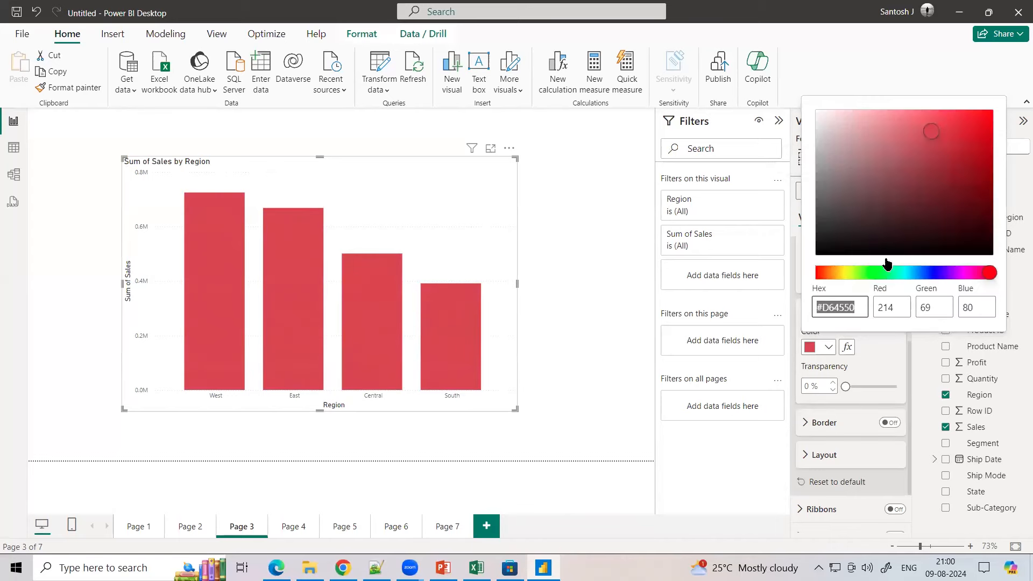
drag(927, 138, 887, 242)
drag(989, 273, 905, 191)
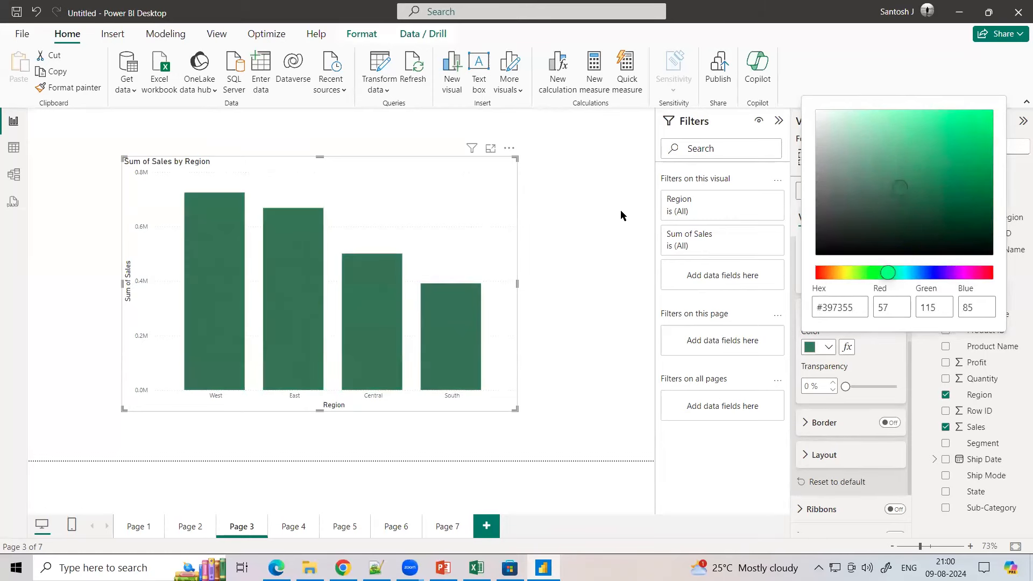
- Set the X-axis value labels of the Sales by Region chart to Segoe UI Bold, size 13
key(Escape)
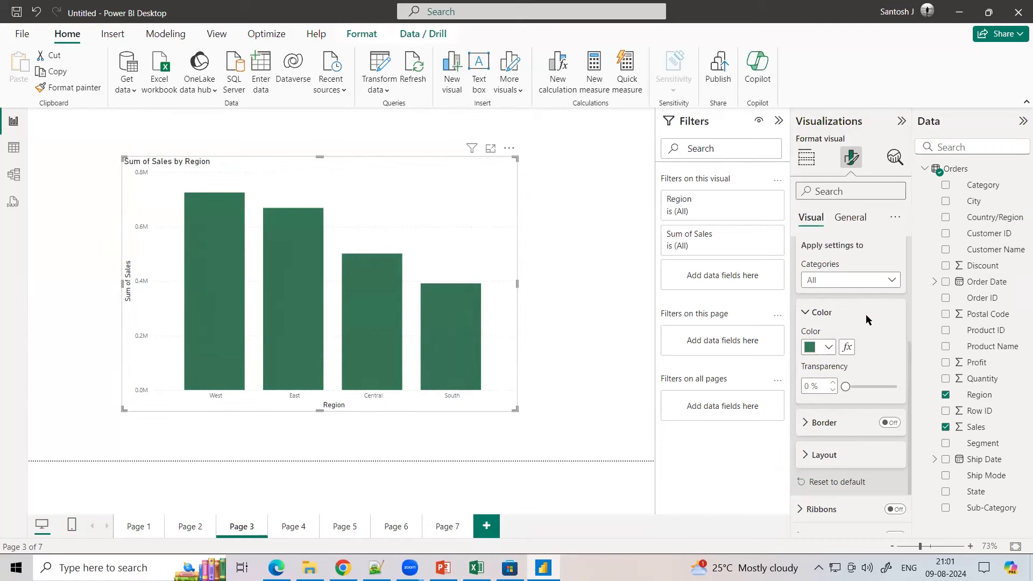
scroll(866, 314, down, 2)
scroll(866, 314, up, 5)
click(807, 157)
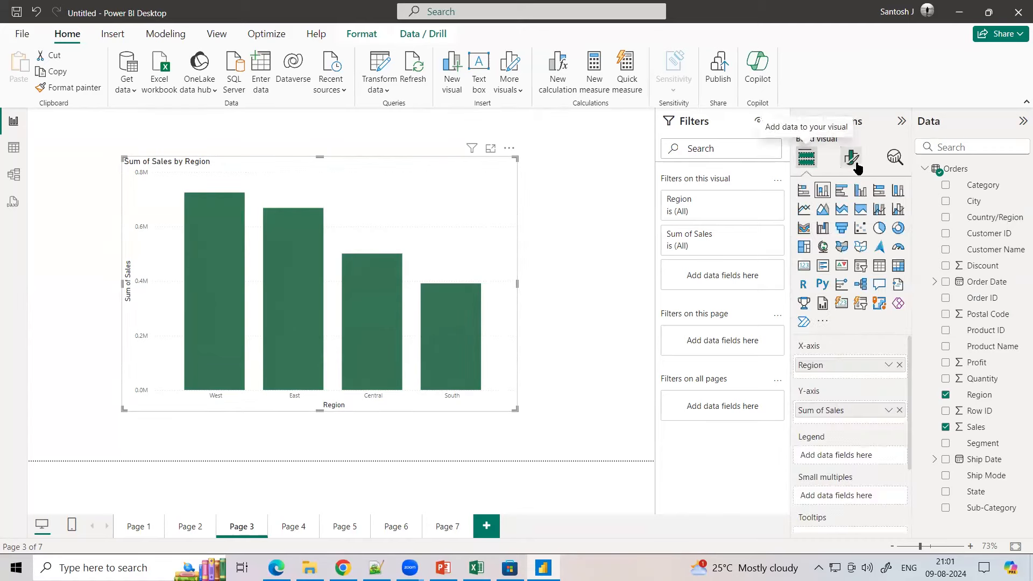
click(849, 160)
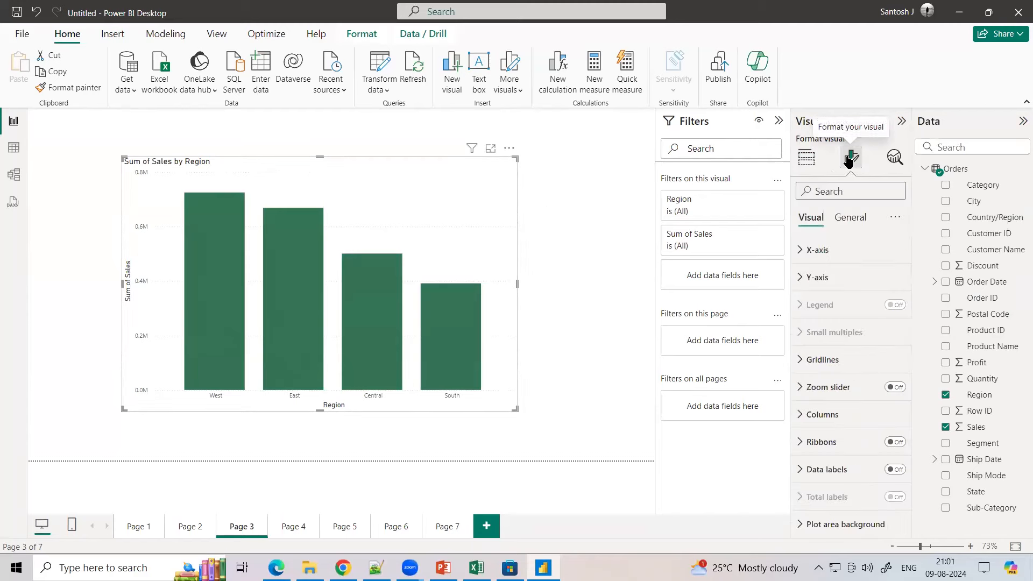
click(801, 252)
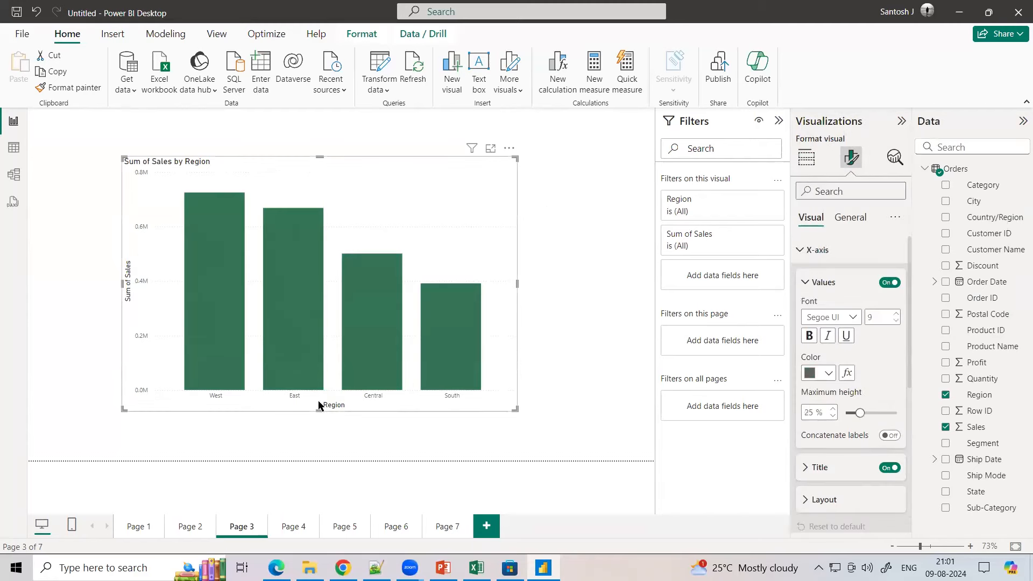
click(895, 314)
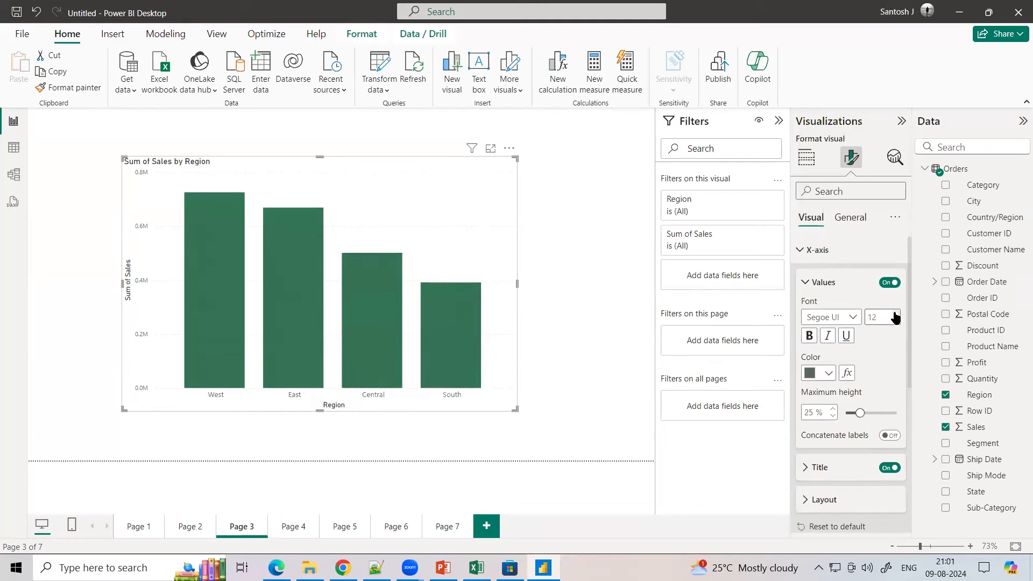
click(852, 317)
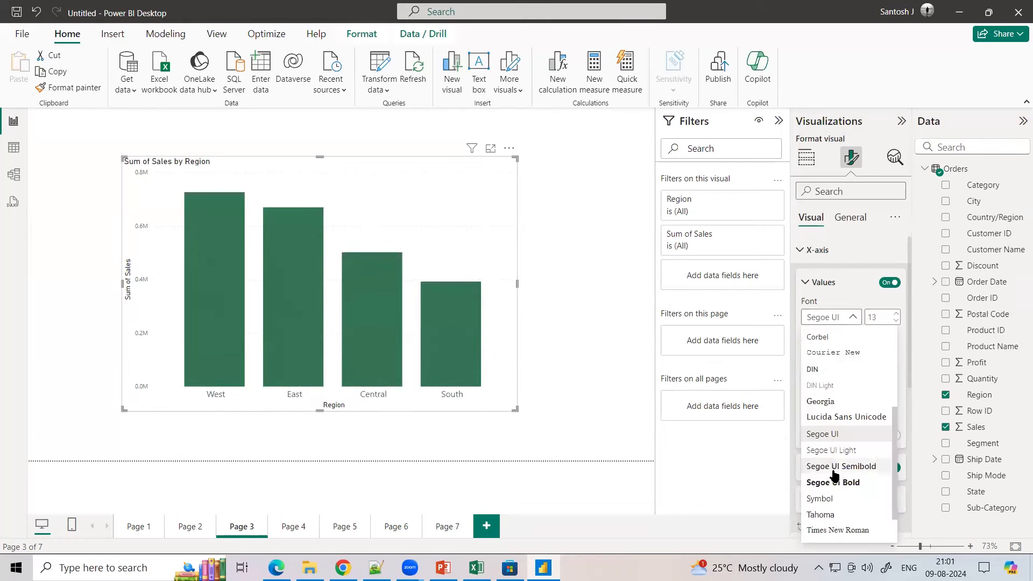
click(835, 481)
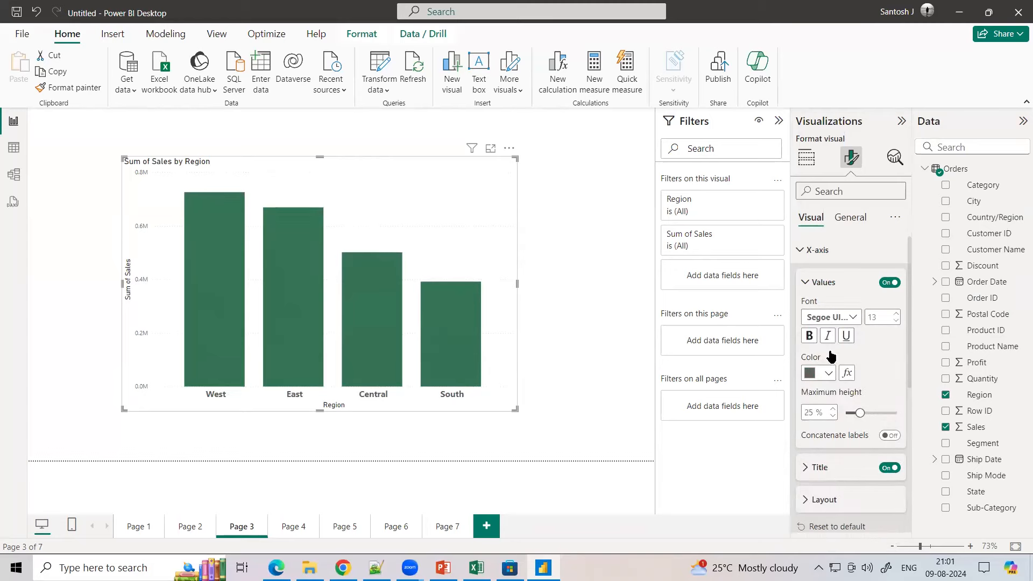
- Color the X-axis value labels black, try font size 14 on them and set it back to 13
click(828, 373)
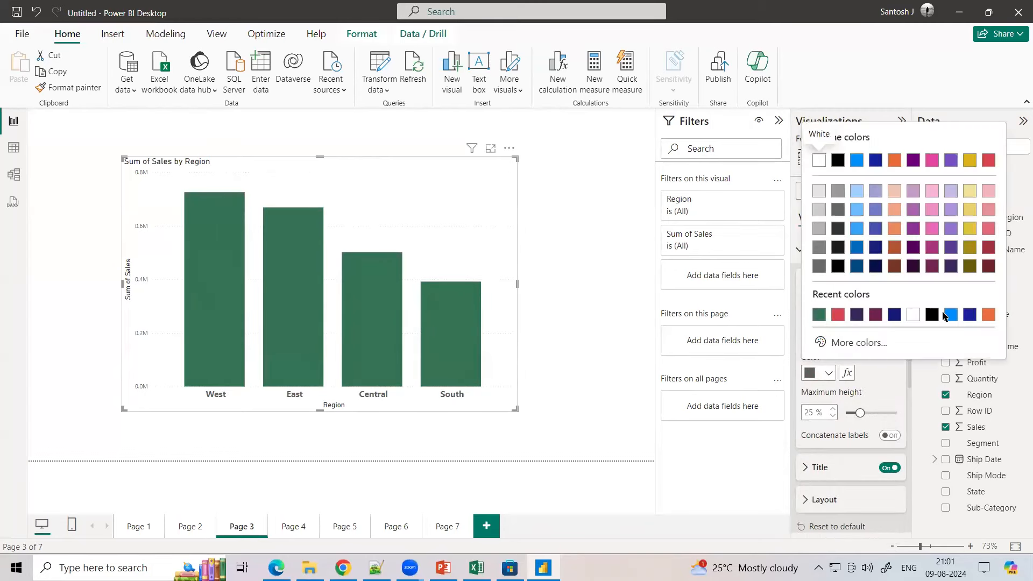
click(837, 267)
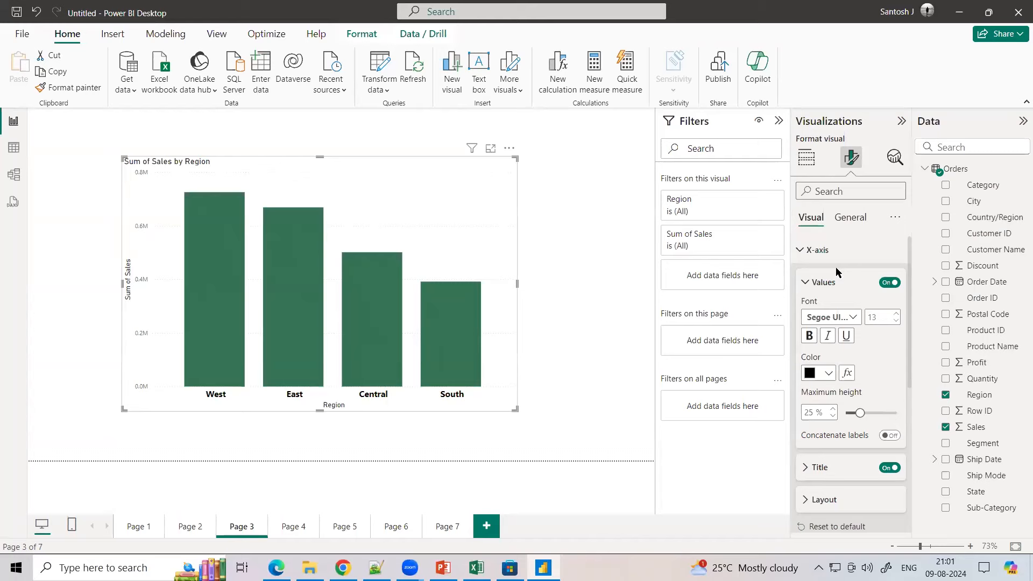
click(896, 313)
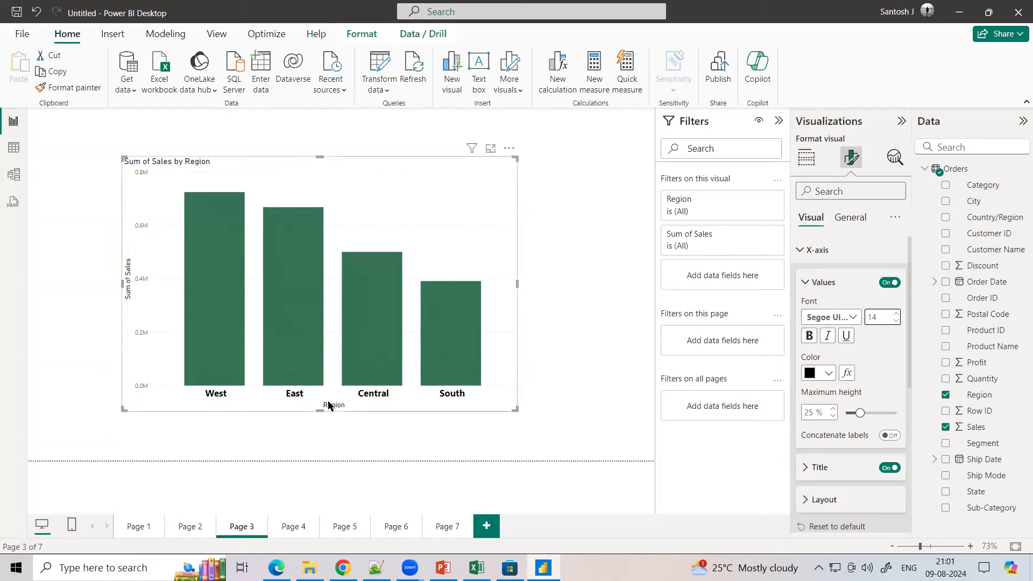
click(896, 321)
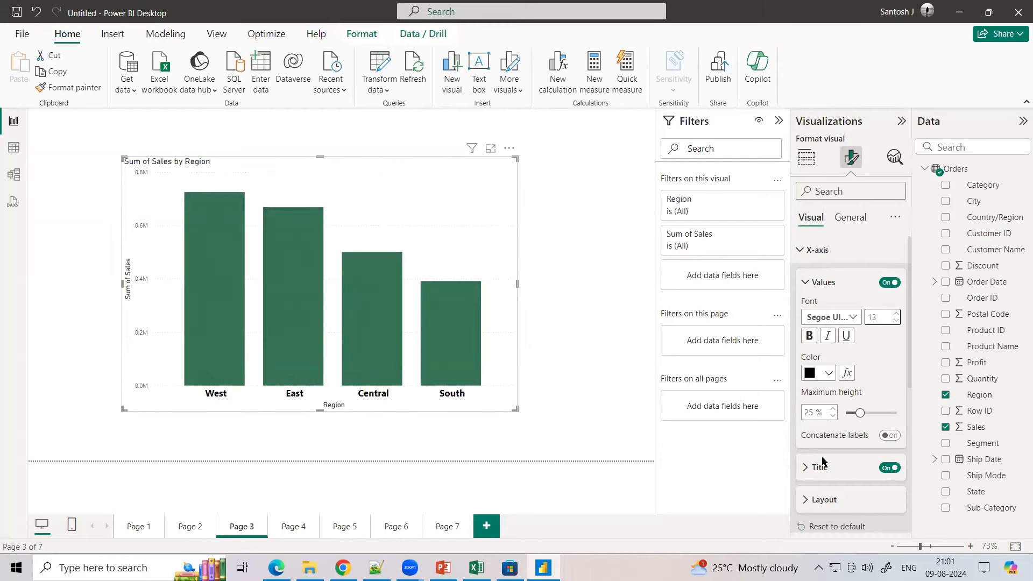
- Turn the X-axis title off and back on, and set its font to Segoe UI Semibold, size 13
click(805, 468)
scroll(805, 469, down, 3)
click(890, 266)
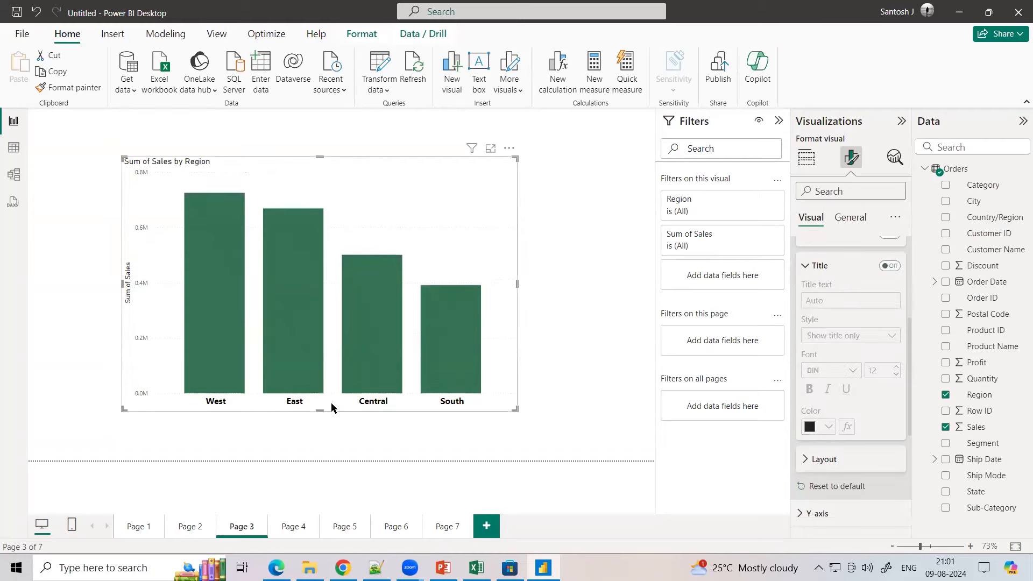
click(889, 266)
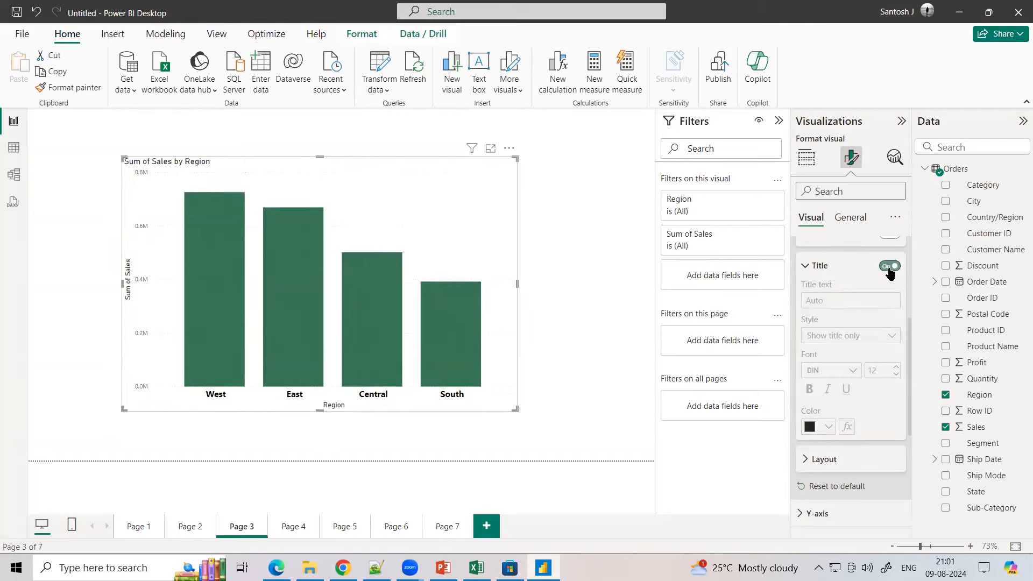
click(896, 367)
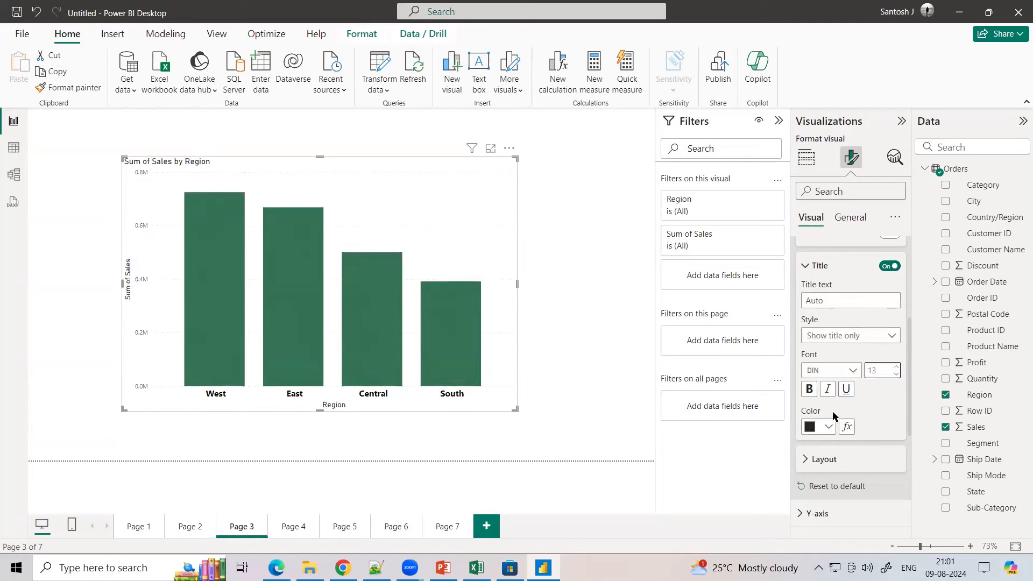
click(848, 370)
scroll(846, 347, down, 5)
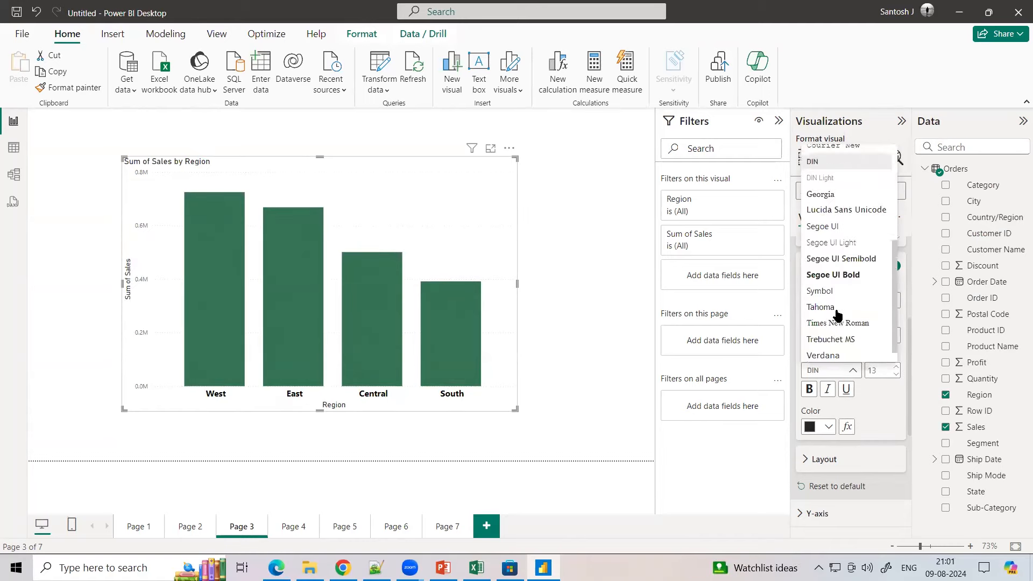
click(842, 258)
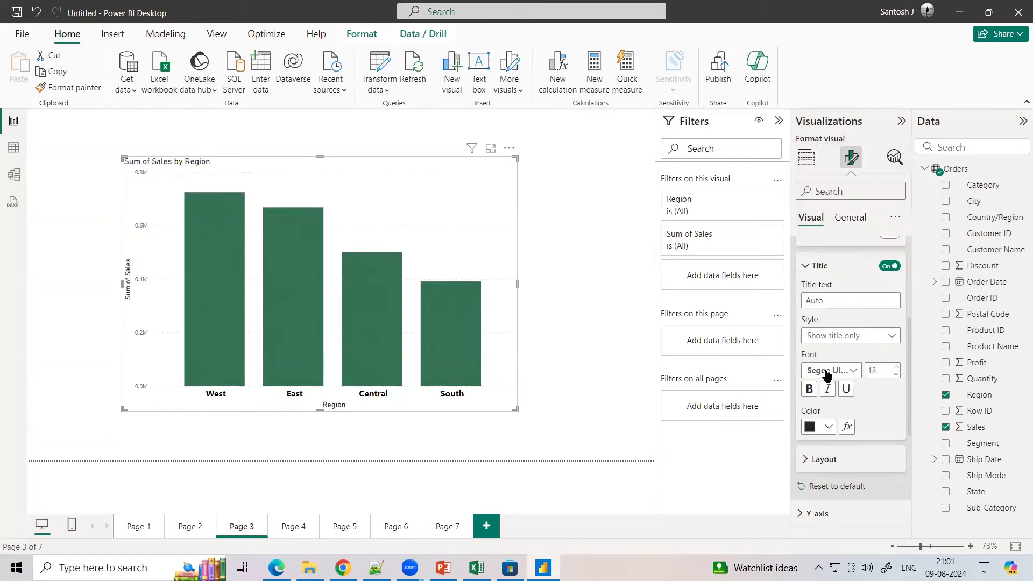
- Try yellow on the X-axis title, color it the theme purple and close the X-axis settings
click(828, 428)
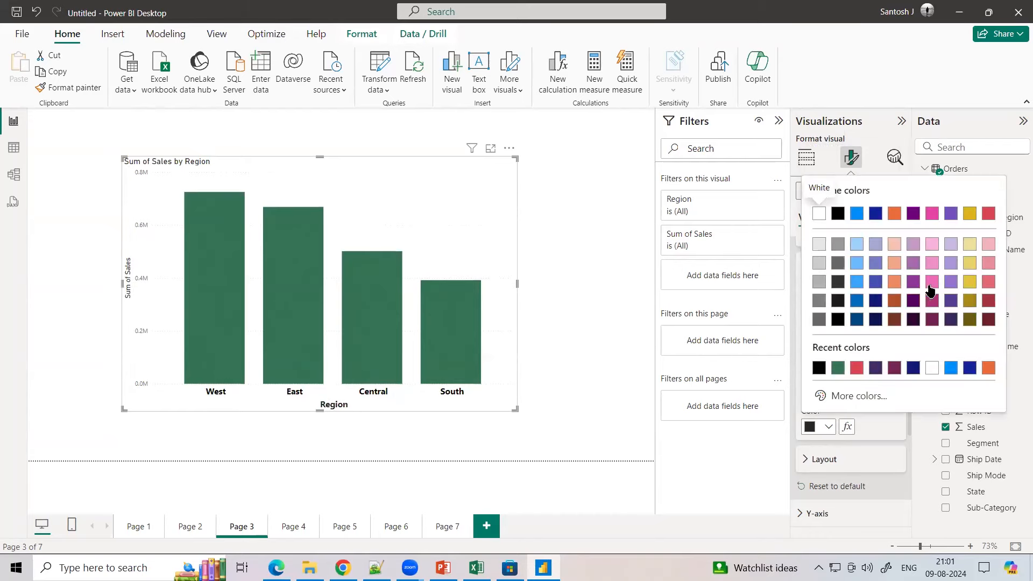
click(969, 282)
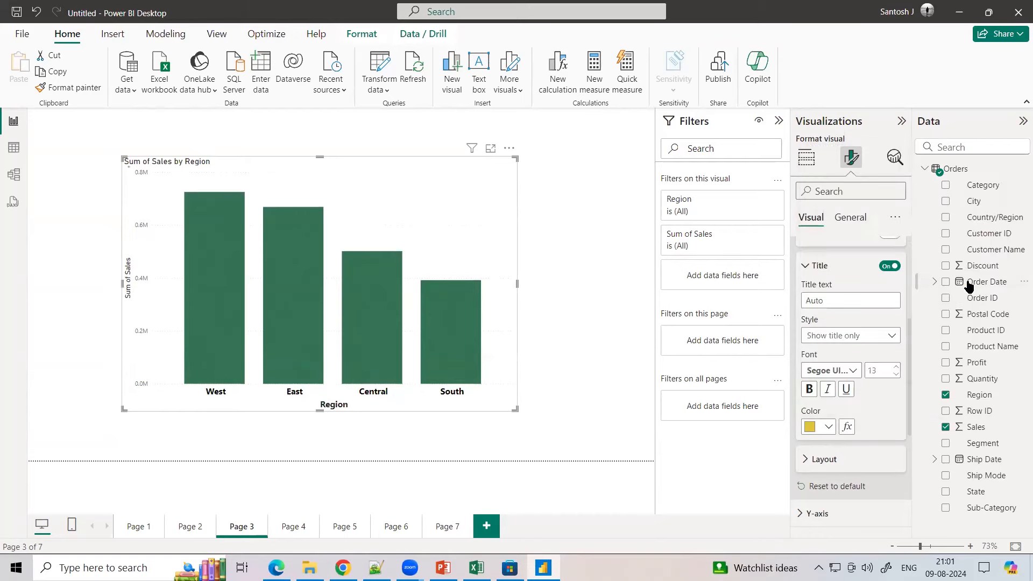
click(829, 427)
click(950, 214)
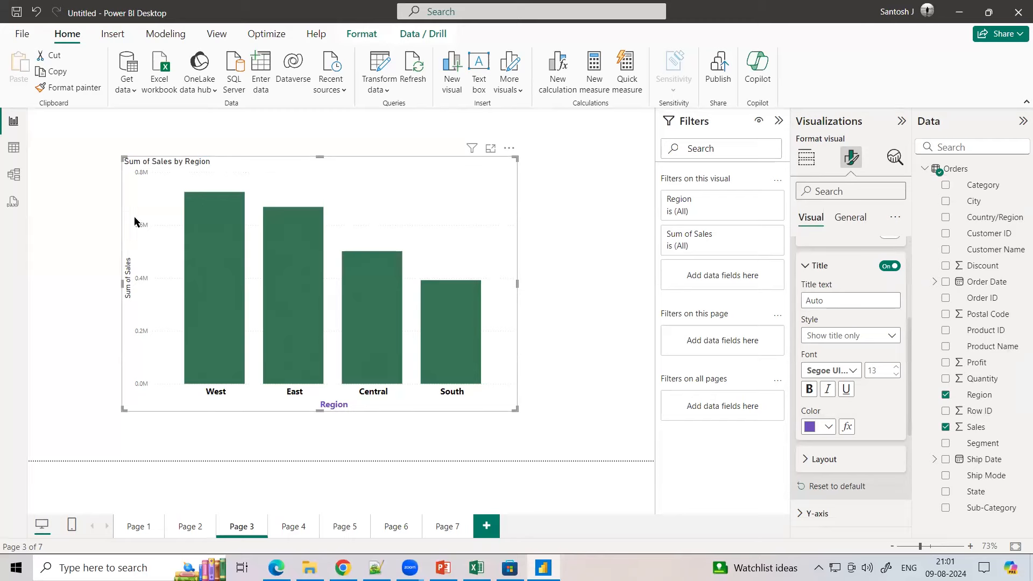
scroll(849, 314, up, 3)
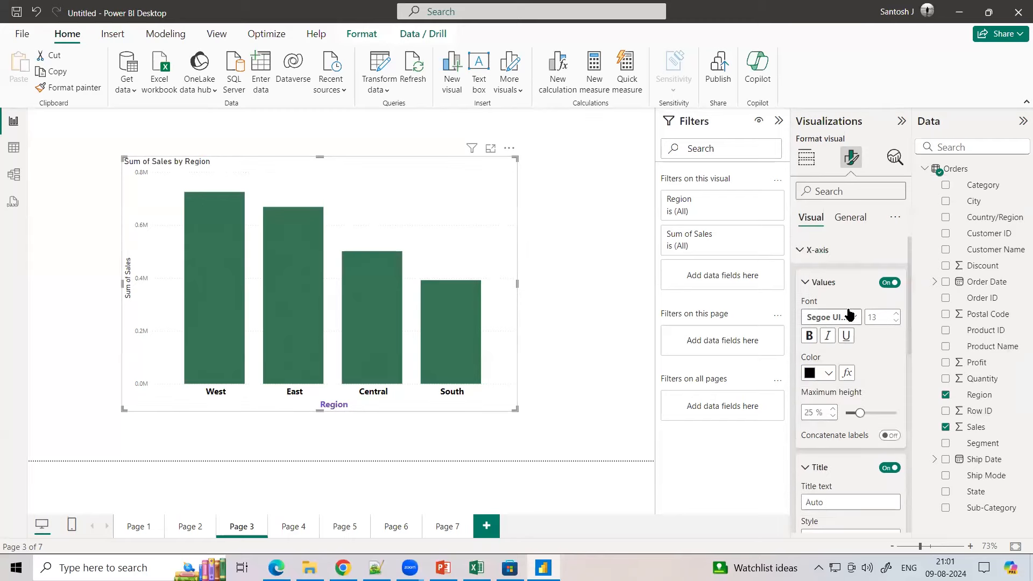
click(800, 250)
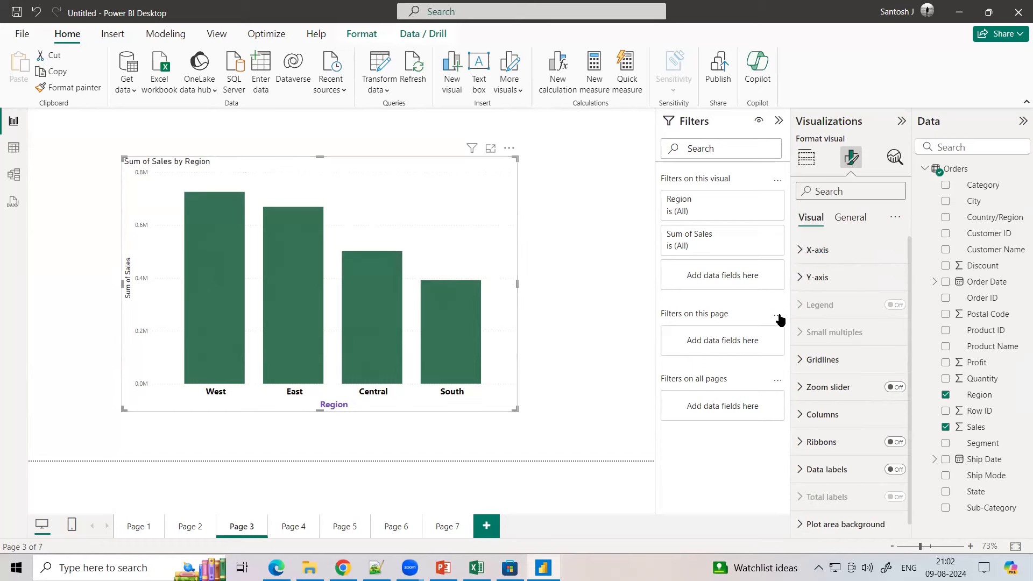
- Format the chart's Y-axis title with a bold Segoe UI font, size 14, in the same purple as the X-axis title
click(818, 277)
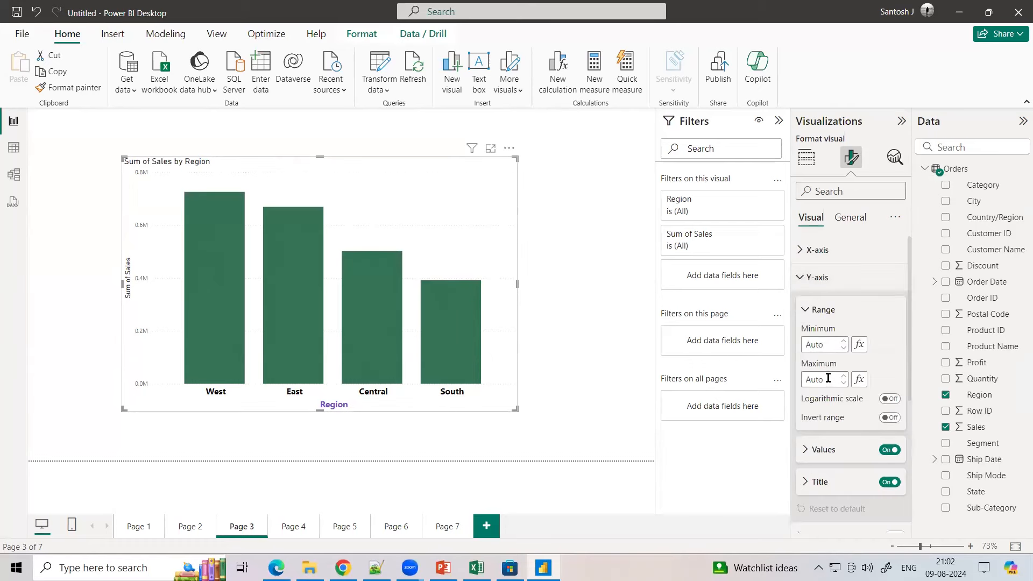
scroll(819, 423, down, 3)
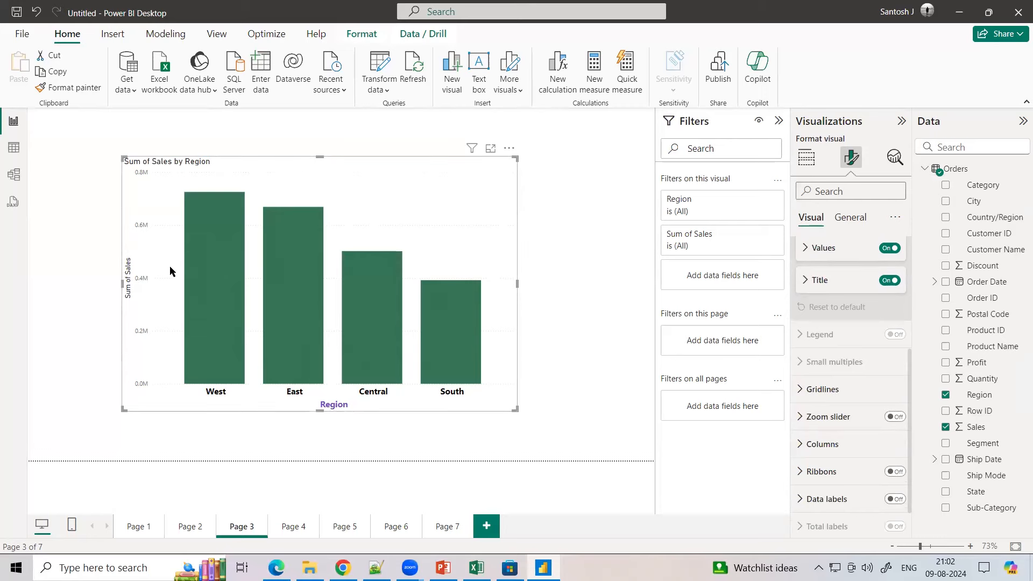
click(815, 281)
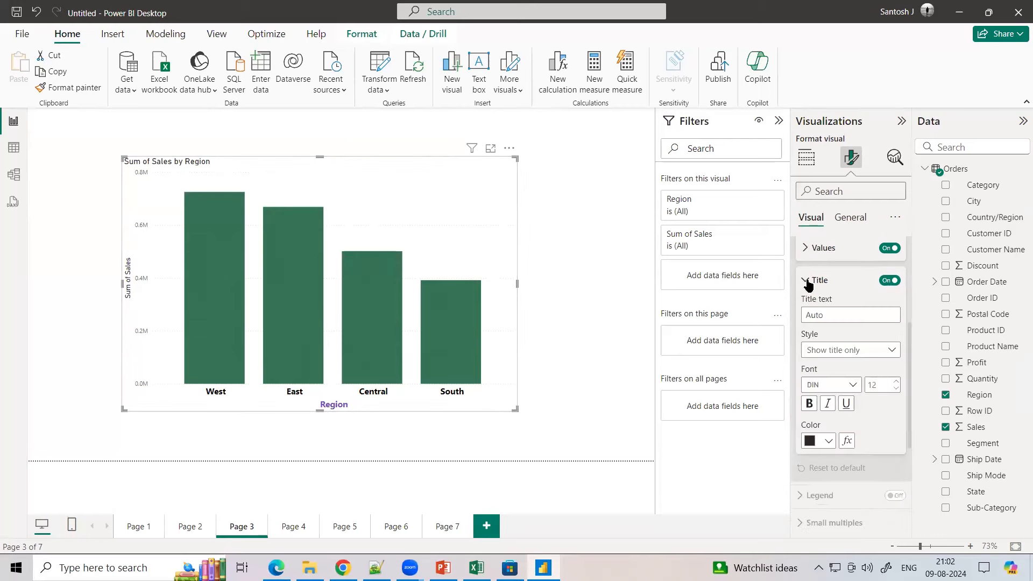
click(897, 382)
click(844, 385)
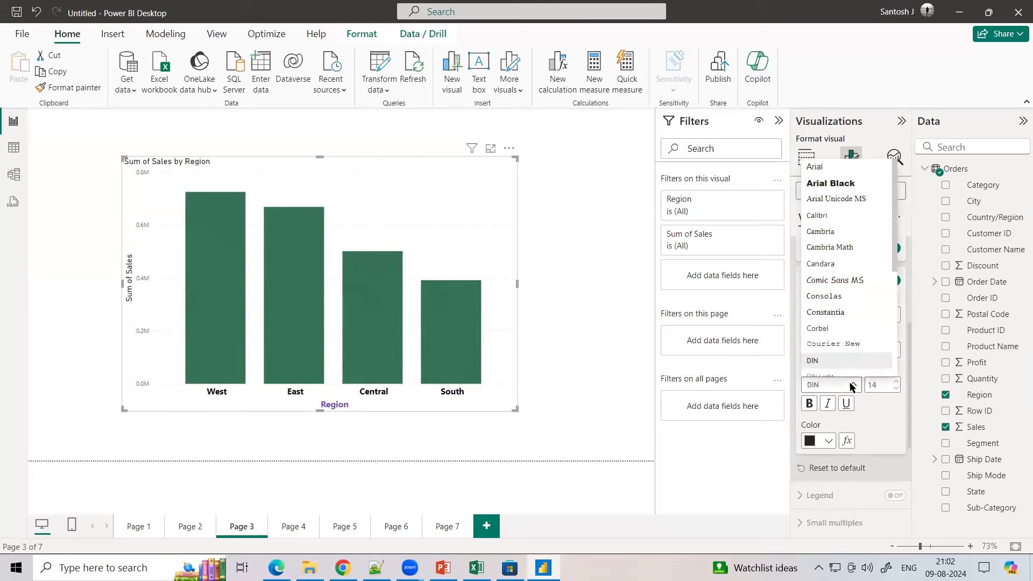
scroll(834, 329, down, 3)
click(832, 272)
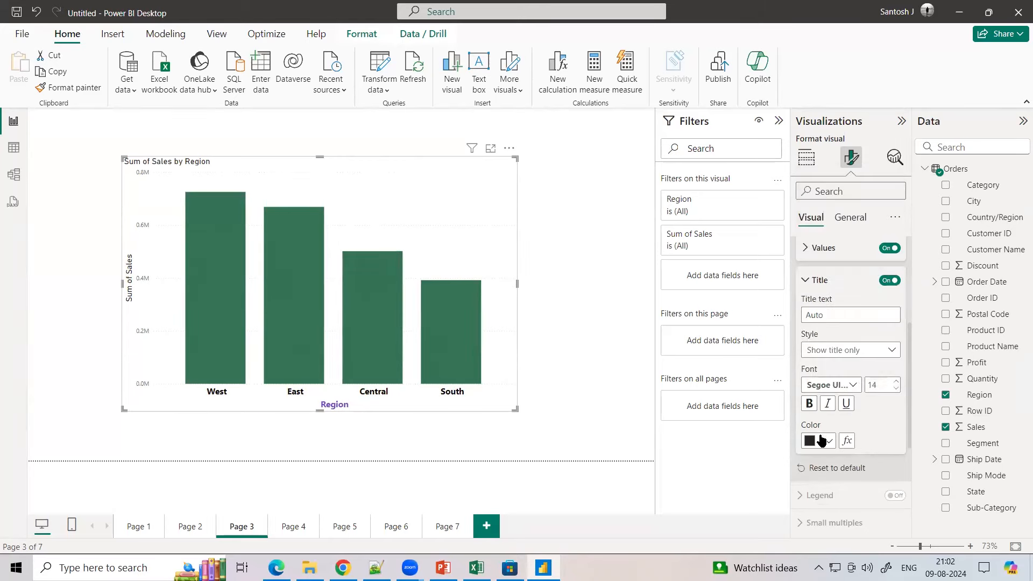
click(817, 441)
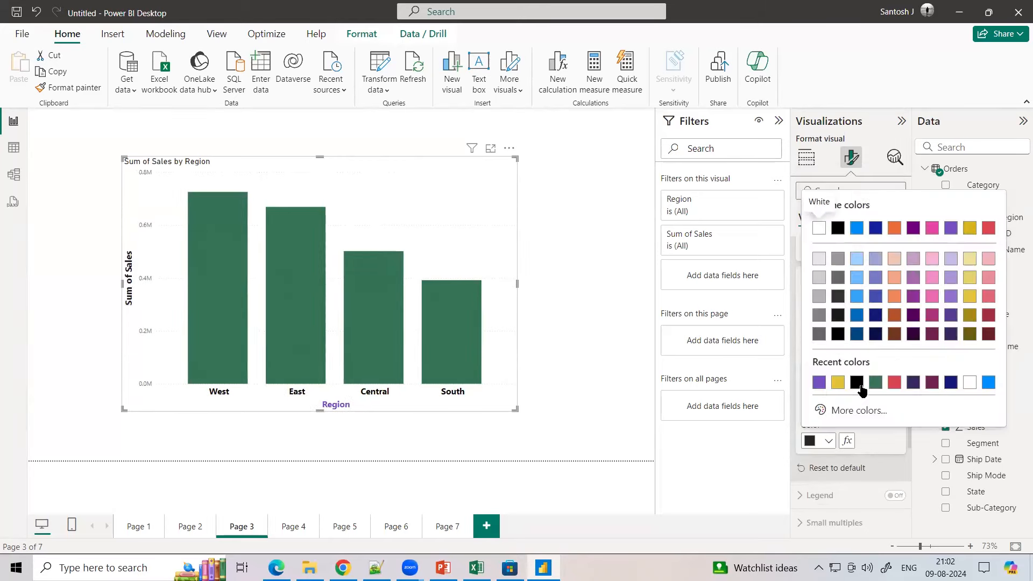
click(819, 382)
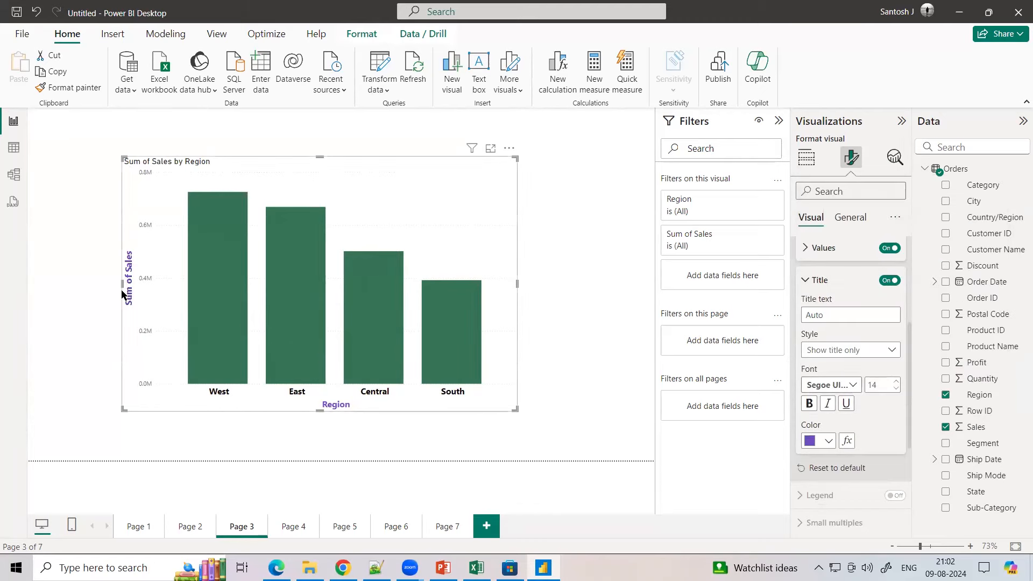
- Set the Y-axis value labels to Segoe UI Bold, size 13, and color them black
click(805, 248)
click(896, 279)
click(896, 279)
click(896, 279)
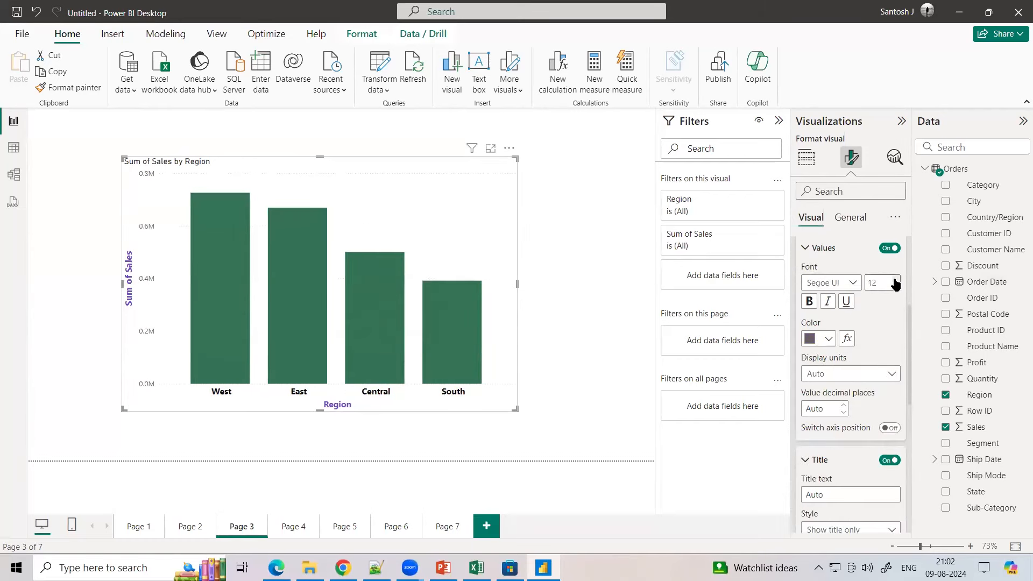
click(896, 279)
click(848, 283)
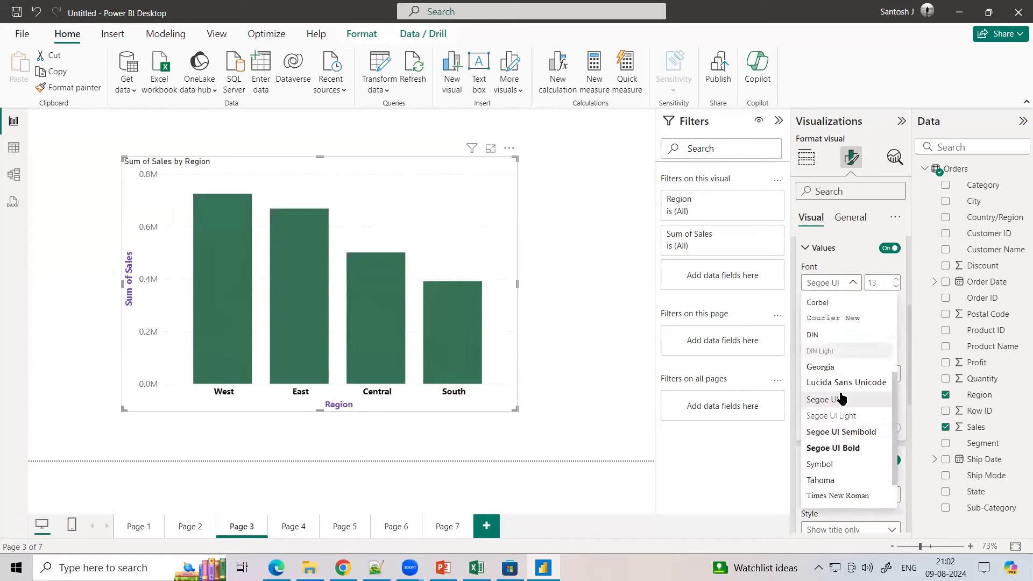
click(838, 448)
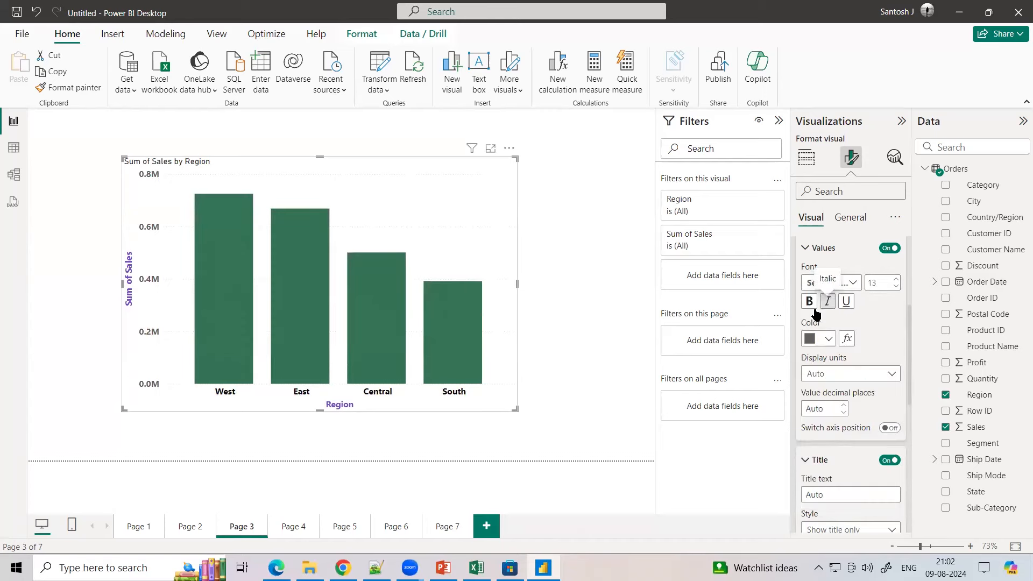
click(827, 339)
click(832, 114)
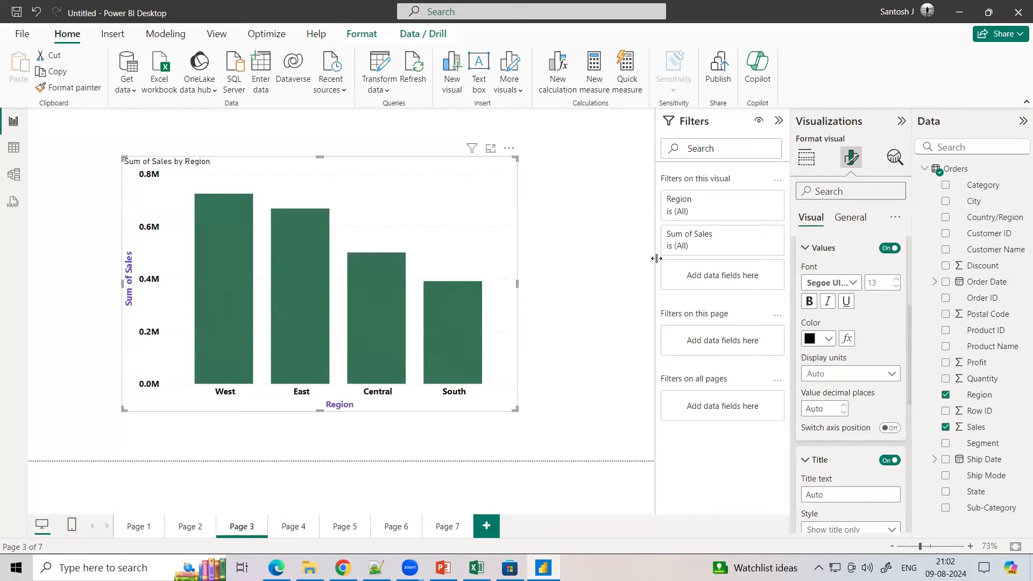
- Shrink the Sales by Region chart and move it to the upper-left corner of the report page
drag(515, 409, 413, 349)
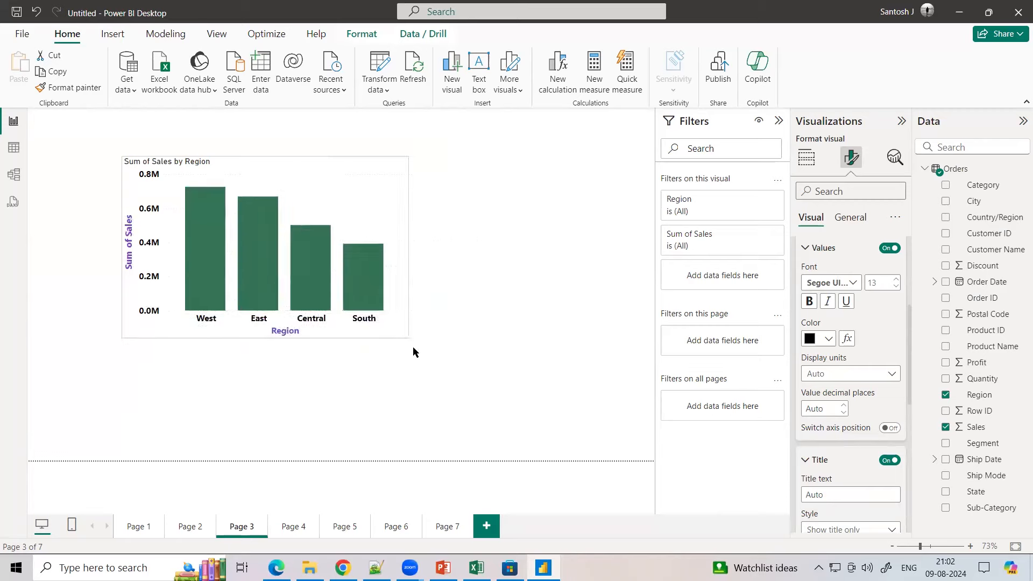
drag(373, 230, 279, 206)
- Deselect the chart, add a new empty stacked column chart and place it beside the Sales by Region chart
click(405, 242)
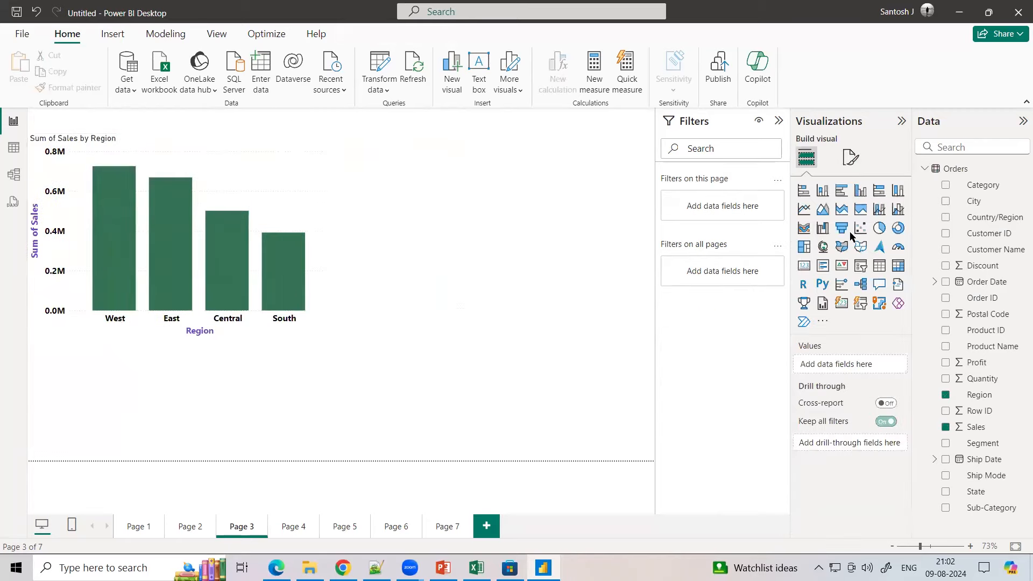
click(822, 190)
drag(257, 387, 542, 247)
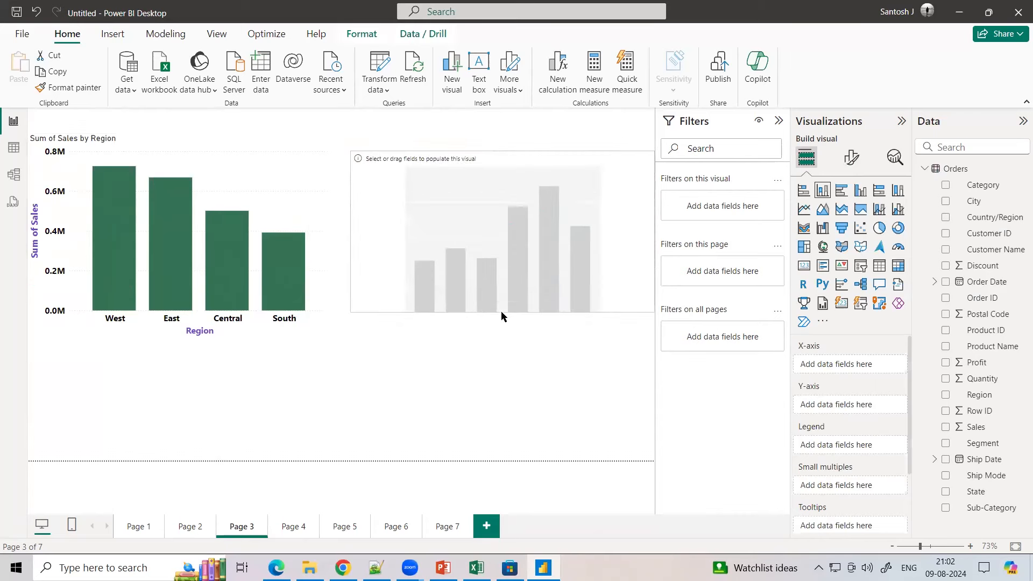
- Put Region on the X-axis and Sales on the Y-axis of the second column chart, and deselect it
drag(980, 400, 859, 365)
drag(941, 429, 866, 416)
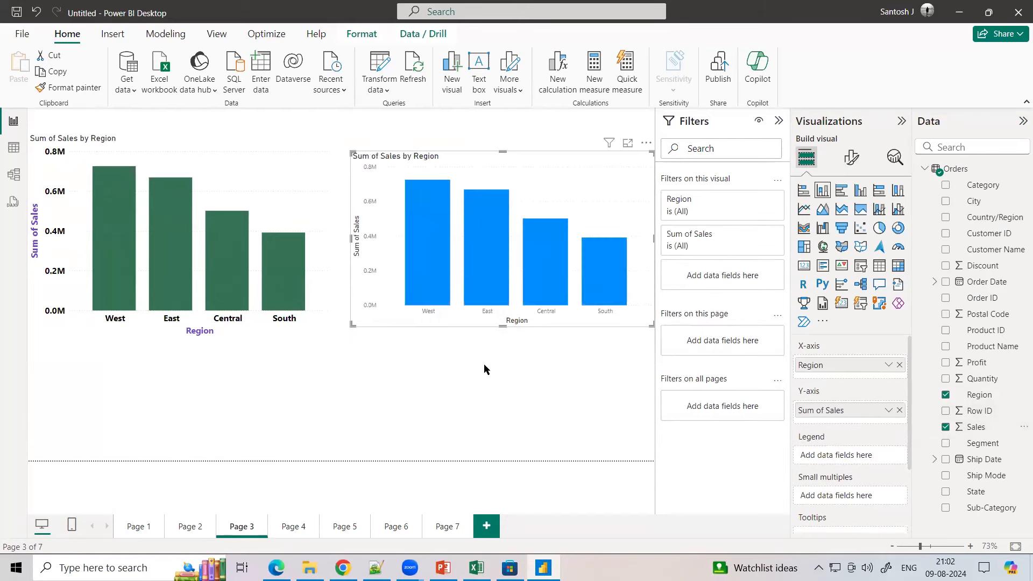
click(482, 419)
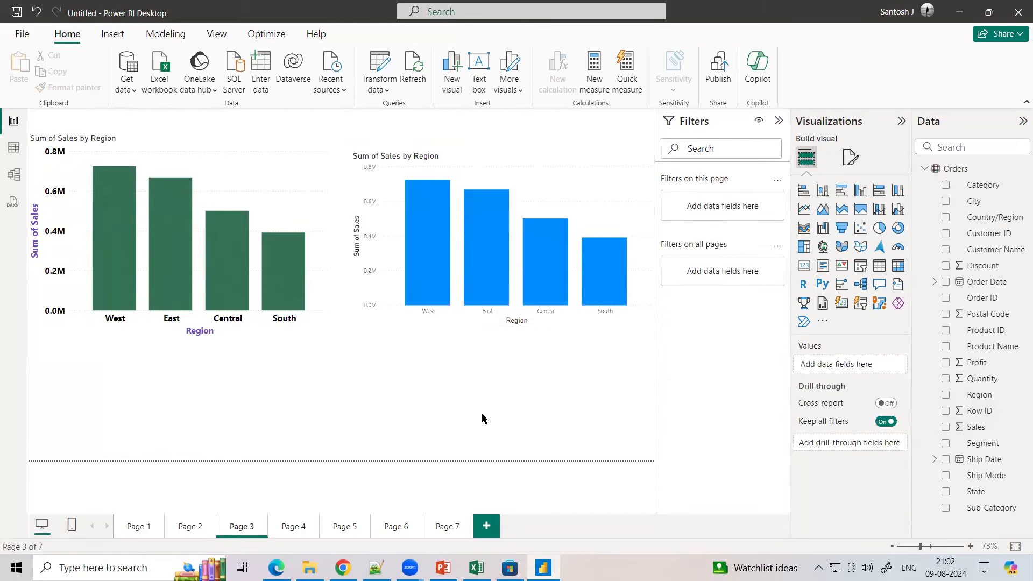
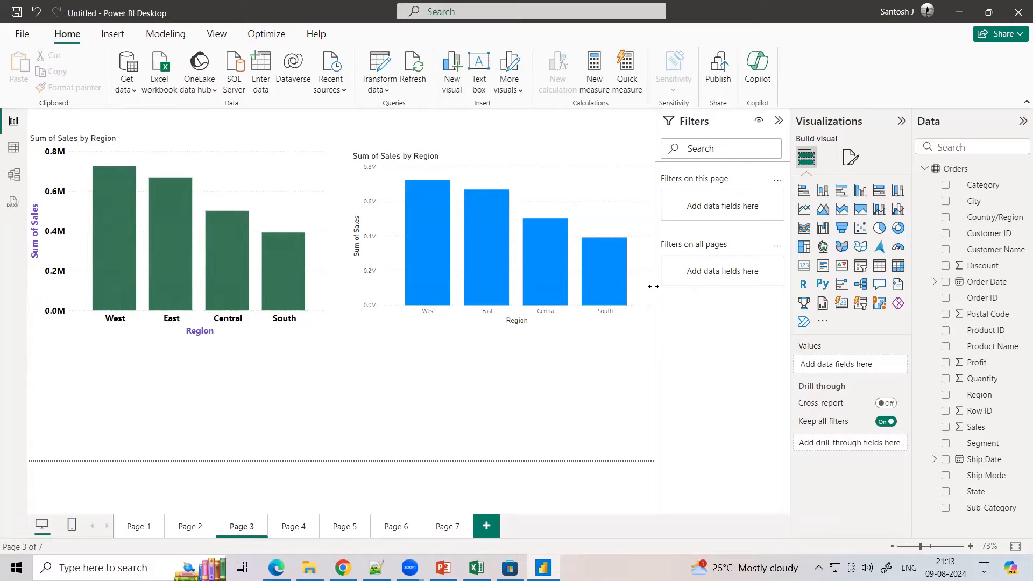
- Open VMware Workstation 15 Player from the desktop and try to start the CentOS virtual machine
key(super+d)
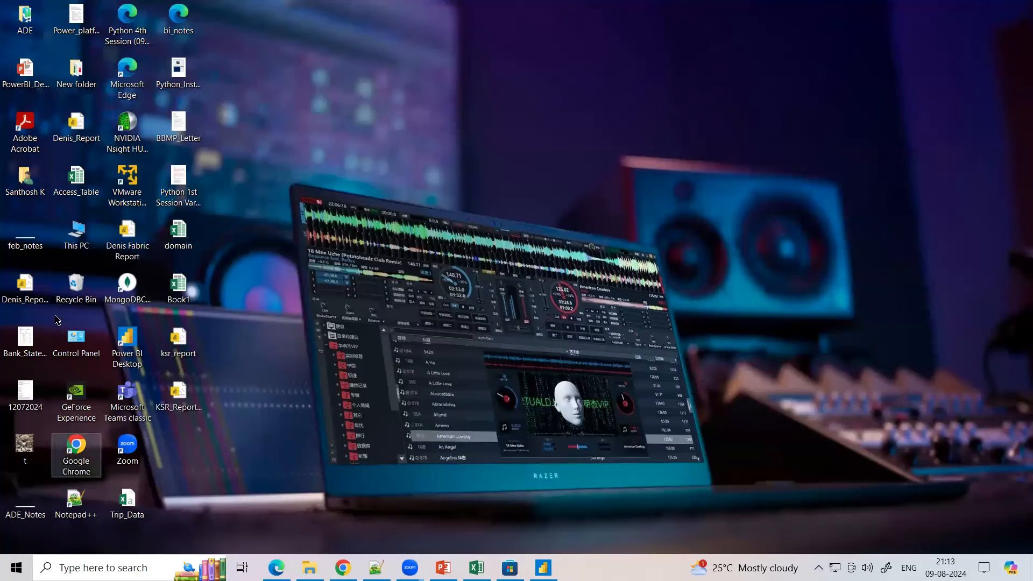
click(128, 178)
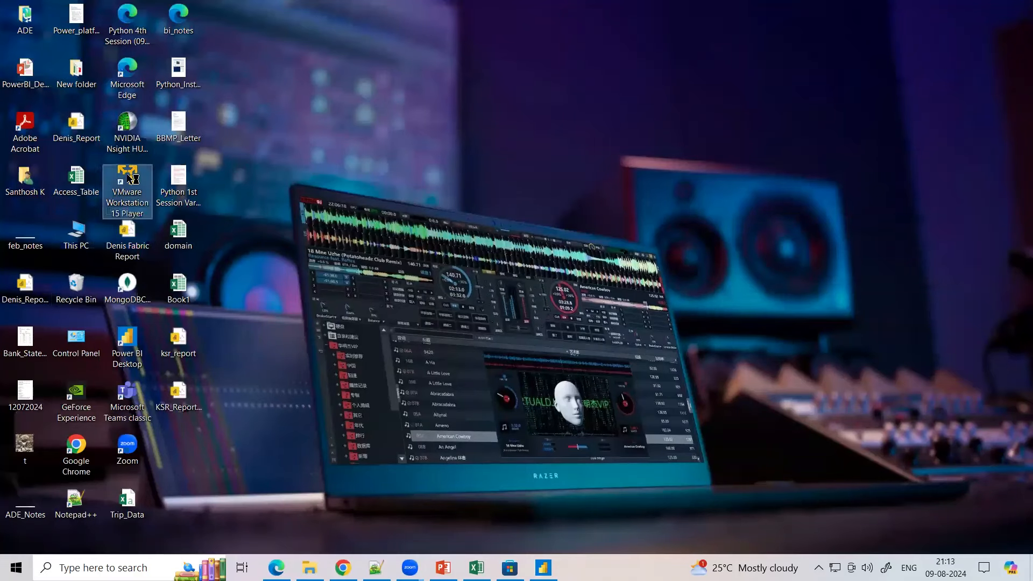
double_click(129, 178)
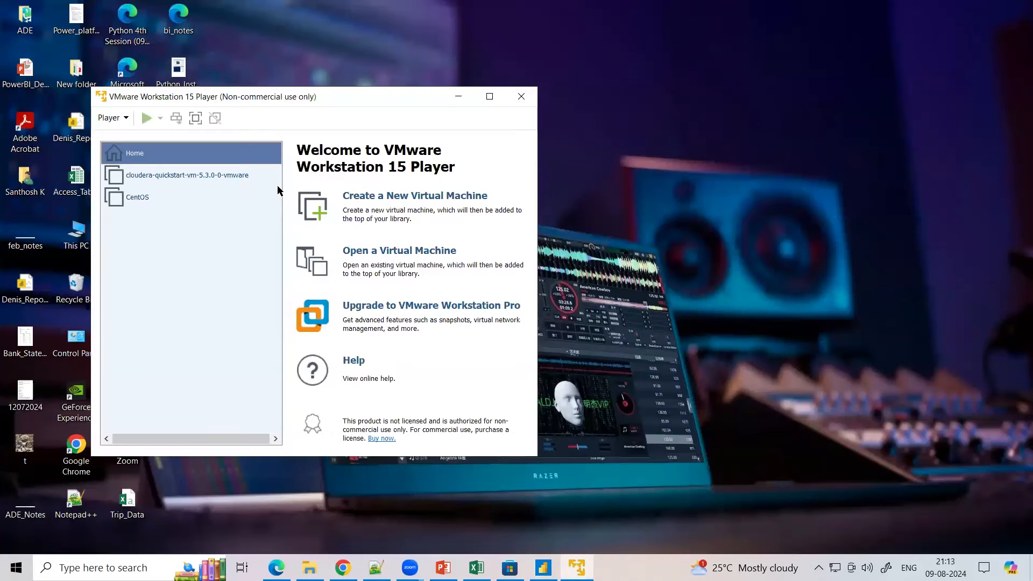
click(136, 200)
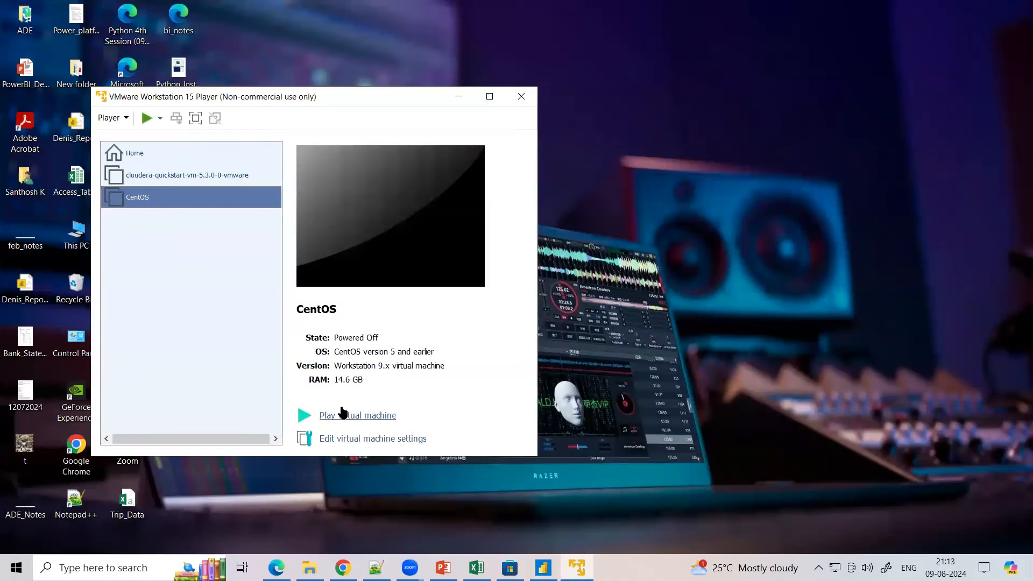
click(343, 415)
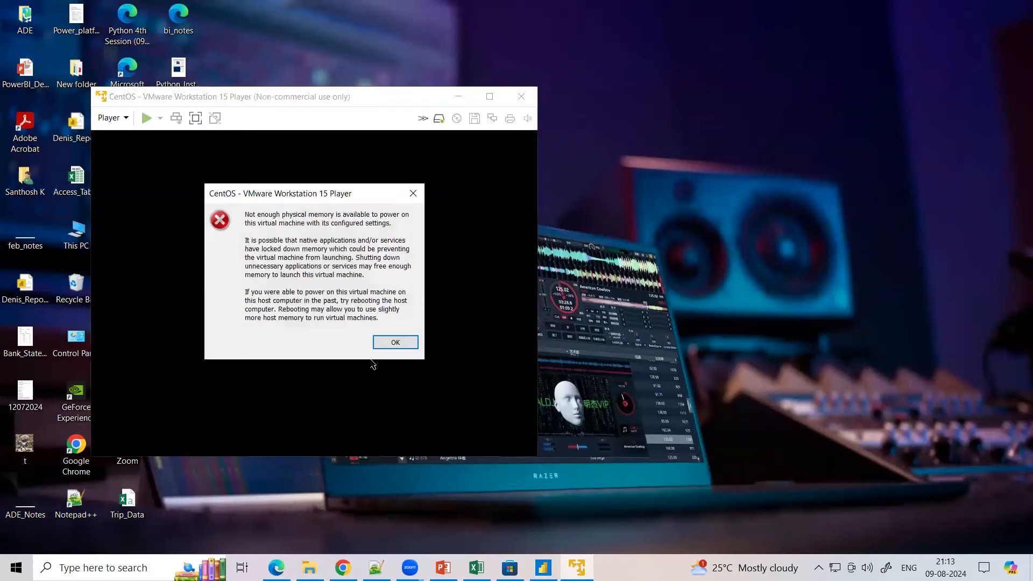
click(383, 342)
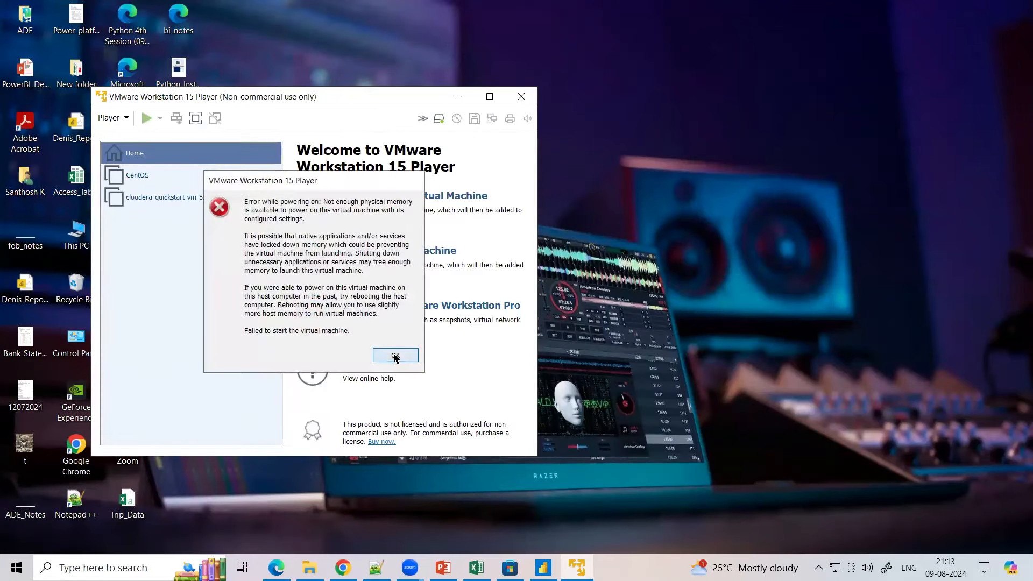
click(393, 353)
- Set the CentOS virtual machine's memory to 16000 MB in its settings
click(148, 180)
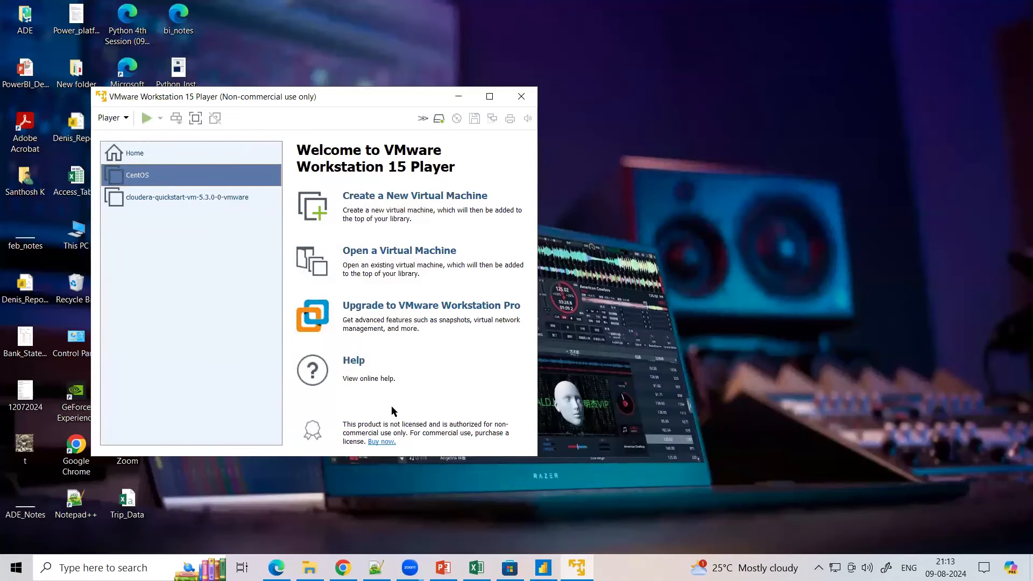
click(338, 417)
click(337, 439)
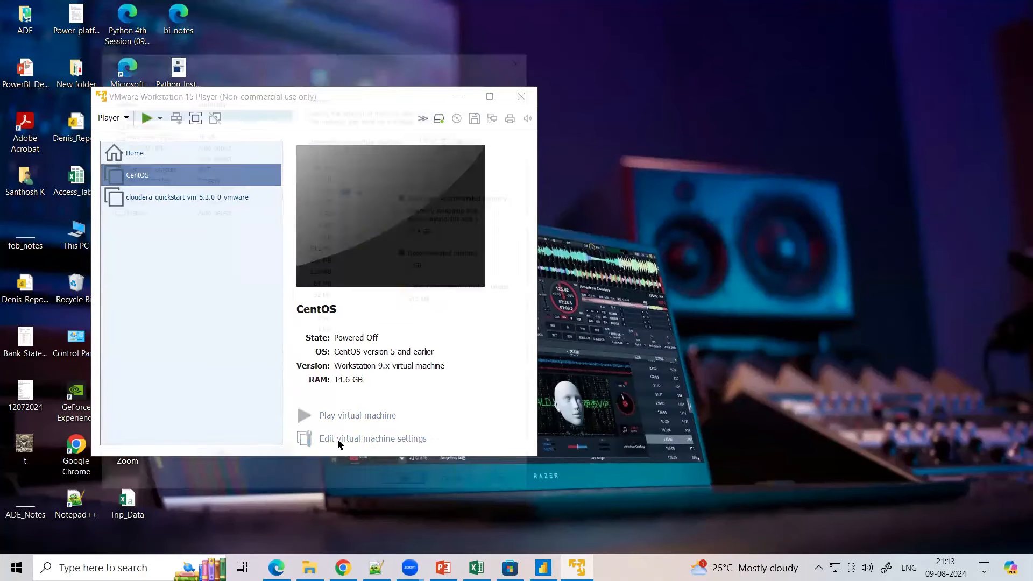
click(434, 134)
double_click(433, 134)
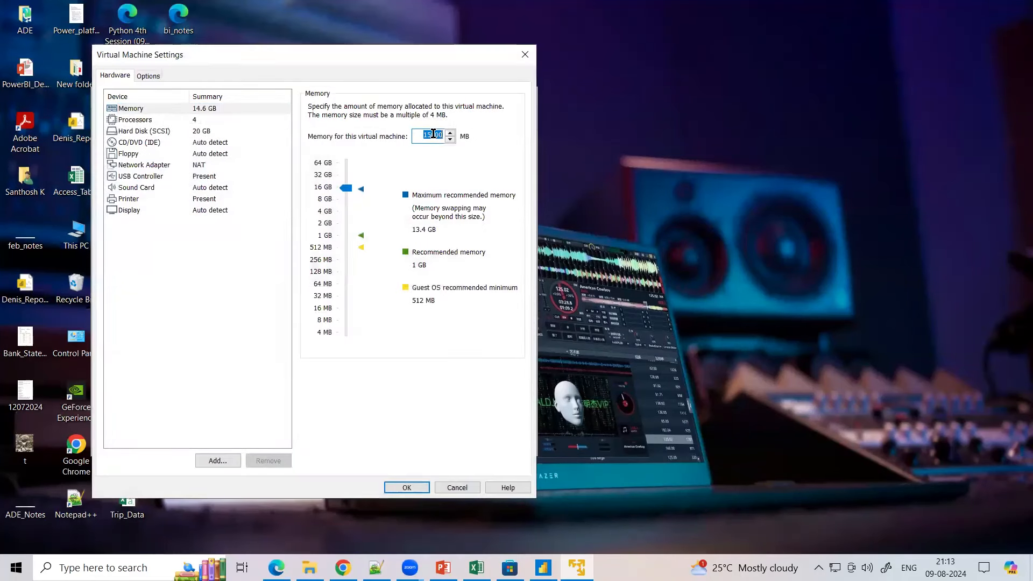
text(116)
key(BackSpace)
text(6000)
click(405, 487)
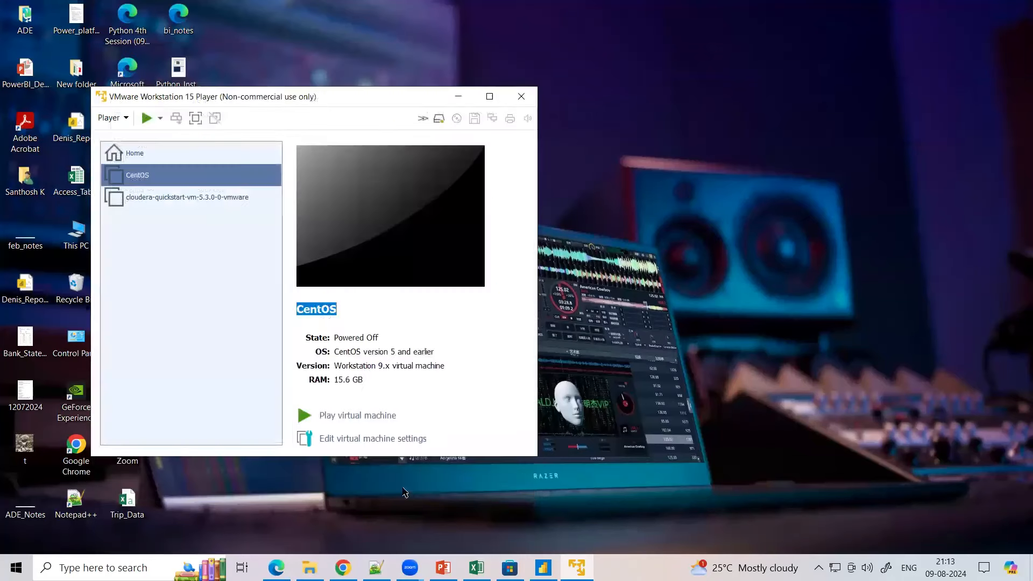
- Try to start the CentOS virtual machine with the new memory setting
click(376, 417)
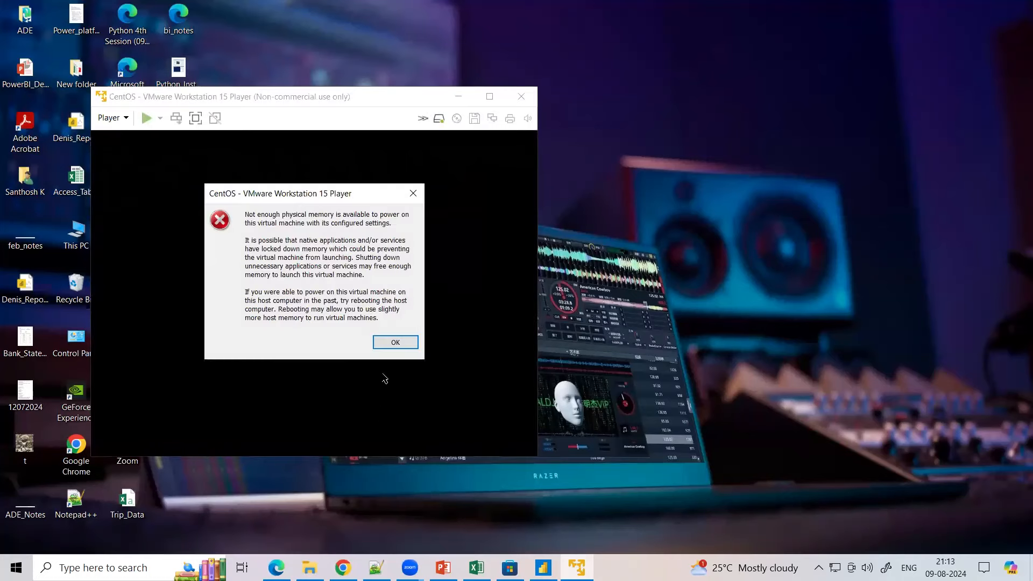
click(398, 342)
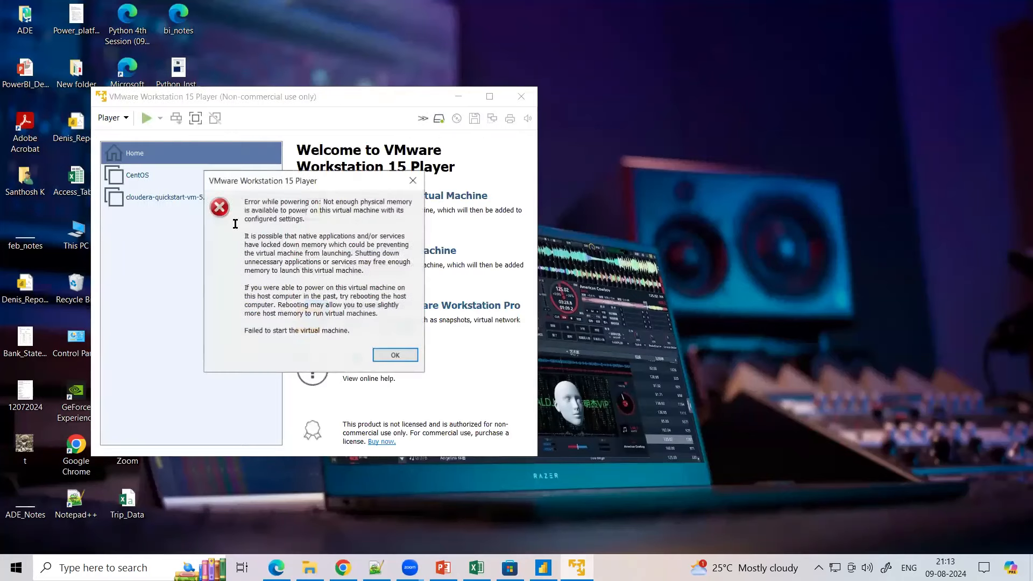
click(413, 181)
- Start the cloudera-quickstart-vm-5.3.0-0-vmware virtual machine and postpone the VMware Tools download
click(161, 199)
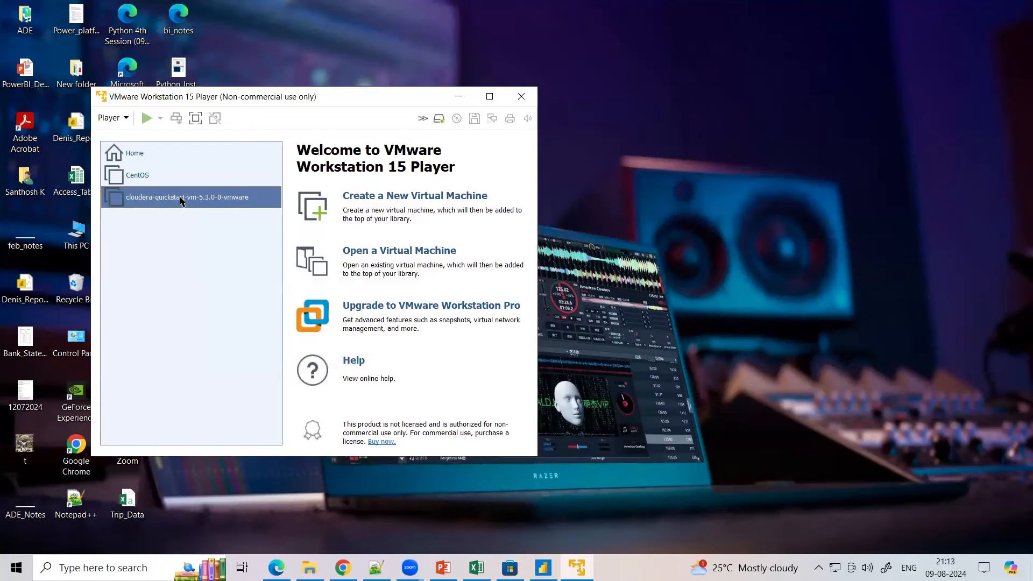
click(360, 415)
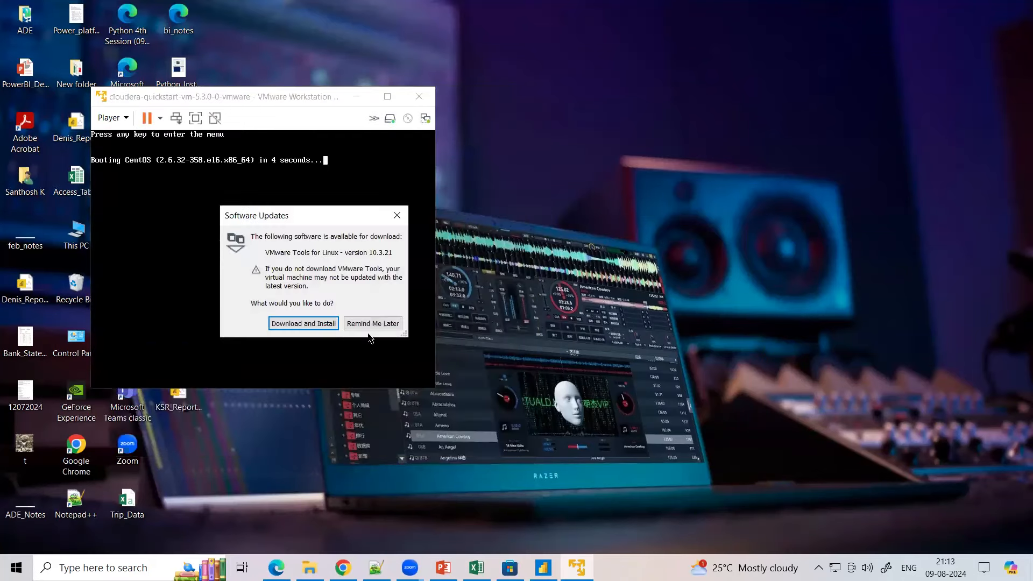
click(372, 325)
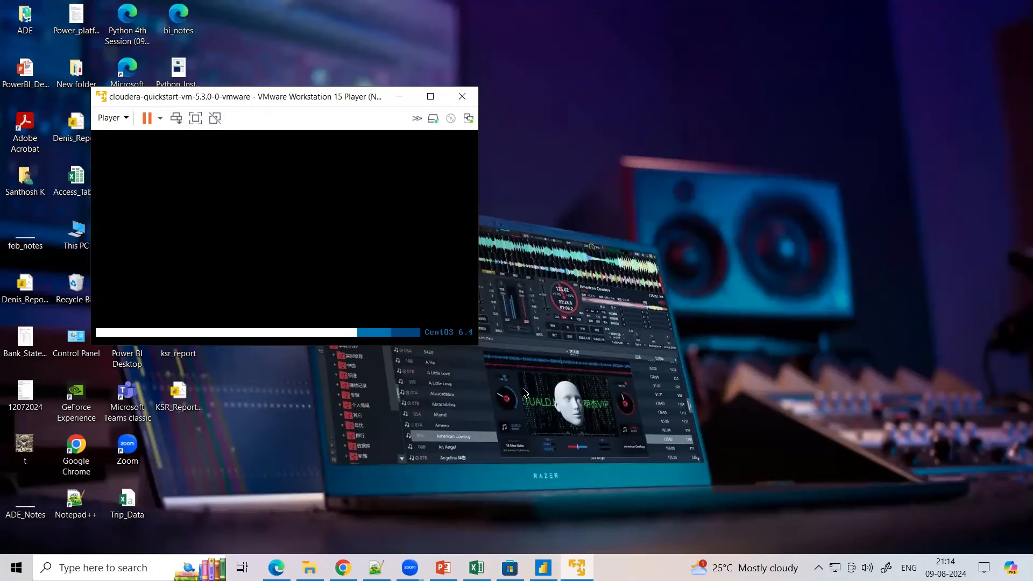
click(618, 326)
- Switch to Notepad++ and add the lines "sql" and "powerbi" above the numbered course list
click(543, 567)
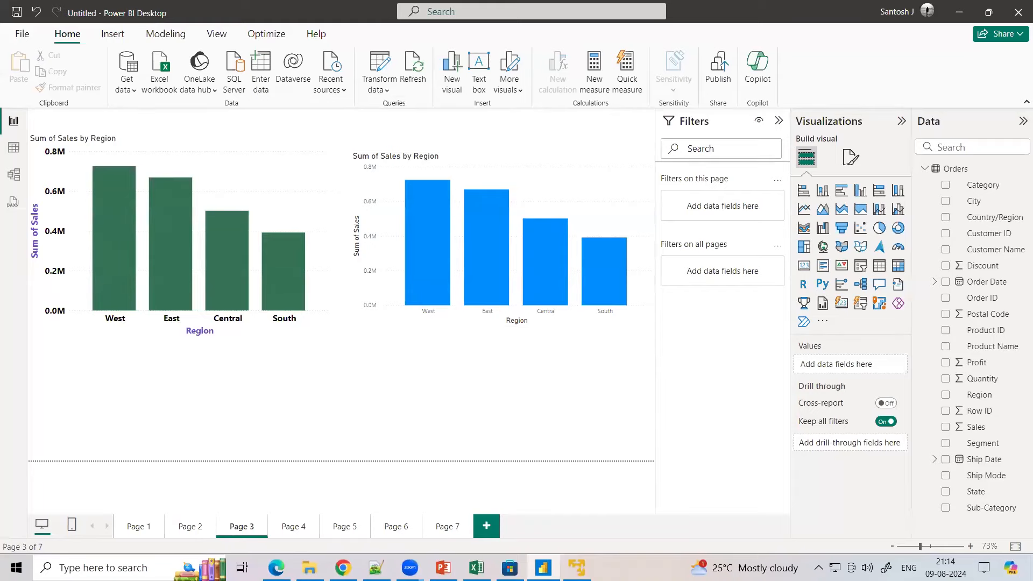
click(376, 568)
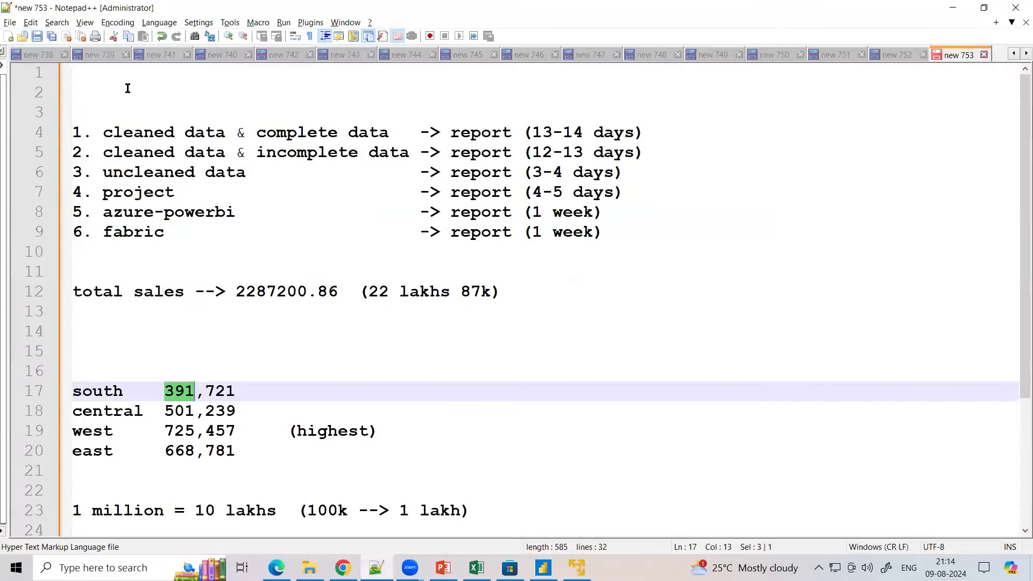
click(127, 89)
text(sql)
key(Return)
text(powerbi)
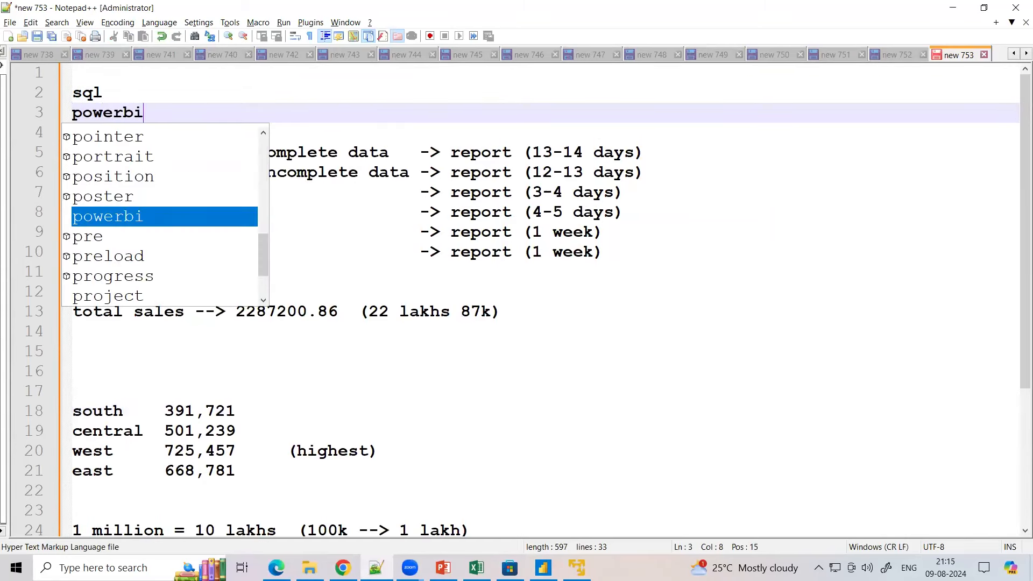
key(Return)
key(Return)
- Add the lines "azure" and "fabric" below powerbi, leaving a blank line before the numbered list
text(azur)
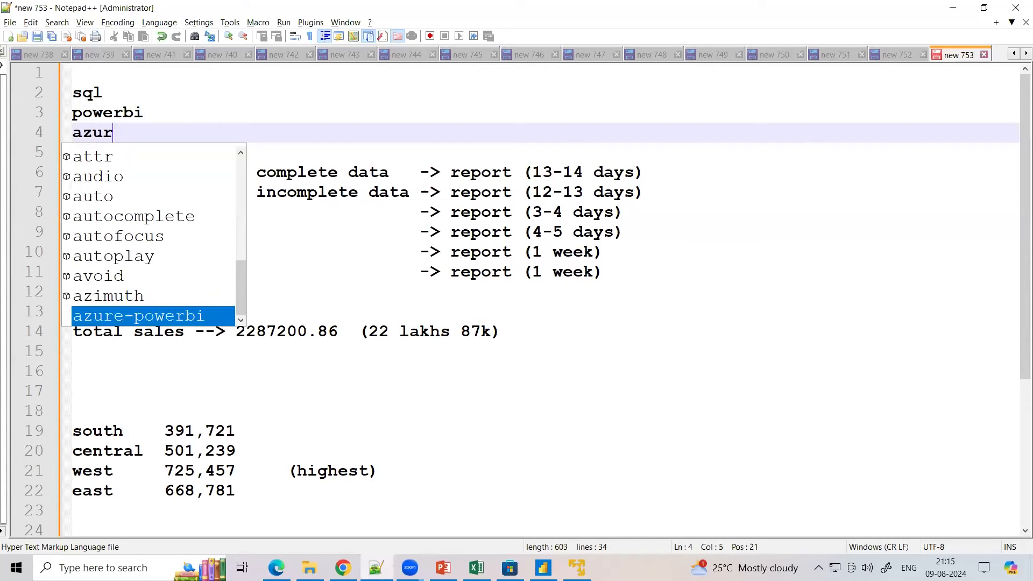
key(Return)
key(BackSpace)
key(BackSpace)
key(BackSpace)
key(BackSpace)
key(BackSpace)
key(BackSpace)
key(BackSpace)
key(BackSpace)
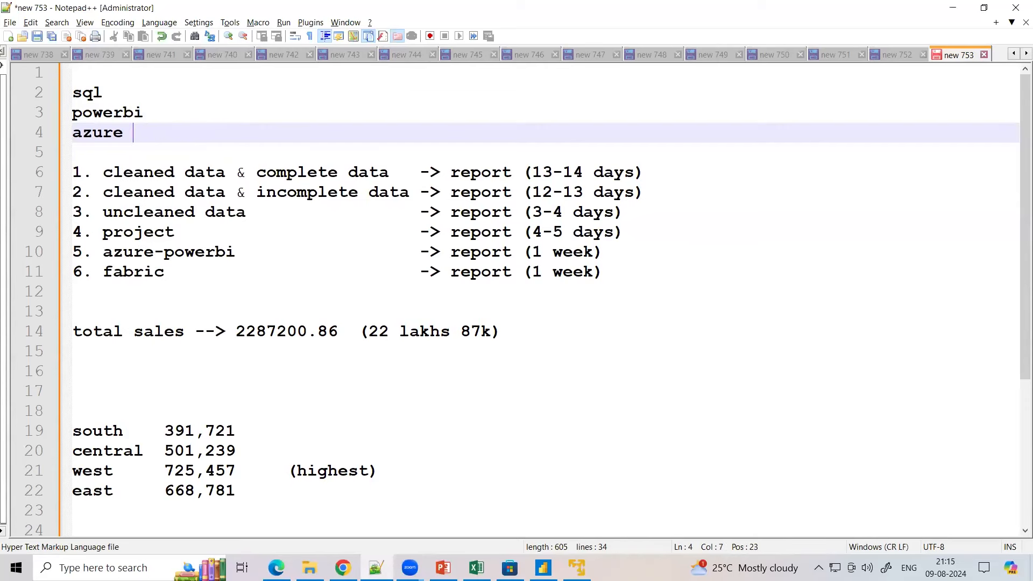
key(Return)
text(fabric)
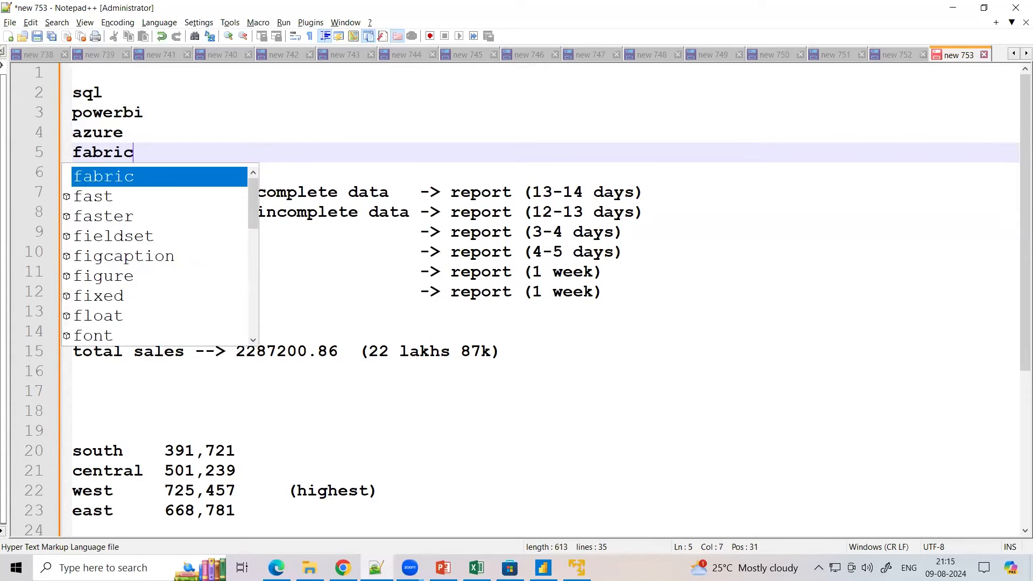
key(Return)
key(Return)
- Highlight the fabric and powerbi entries in the new topic list
double_click(101, 154)
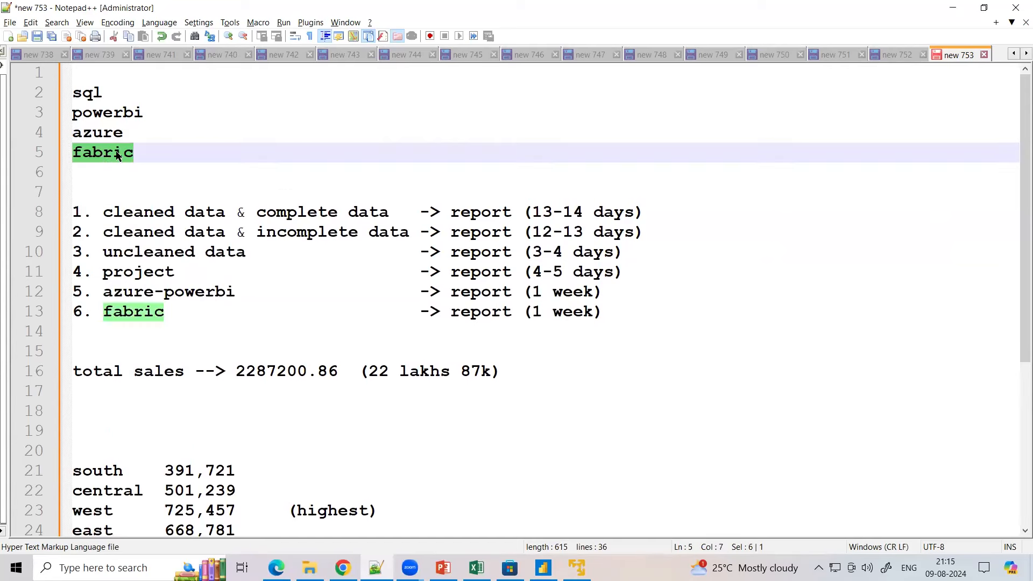
click(118, 114)
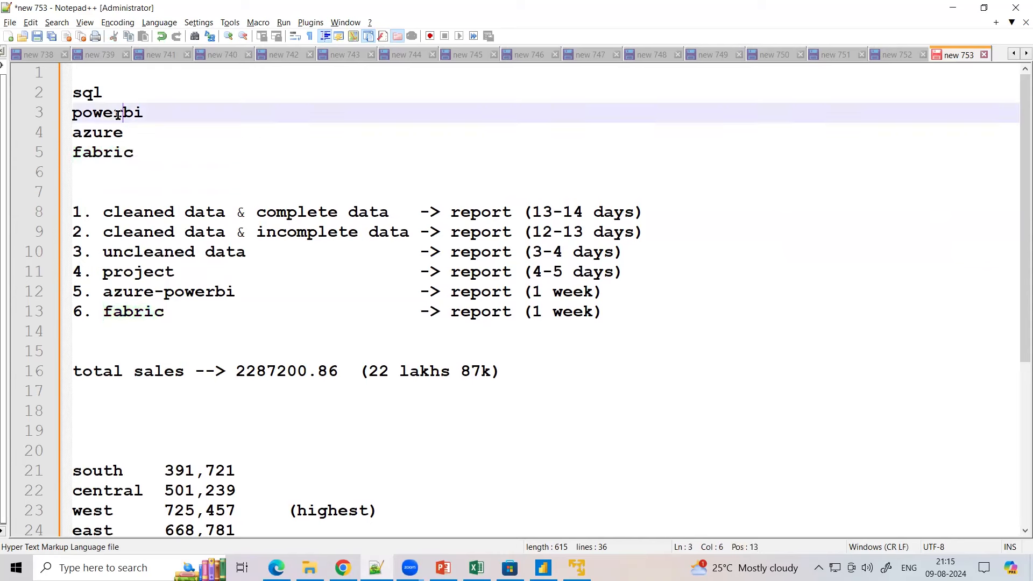
double_click(119, 114)
click(135, 124)
double_click(127, 122)
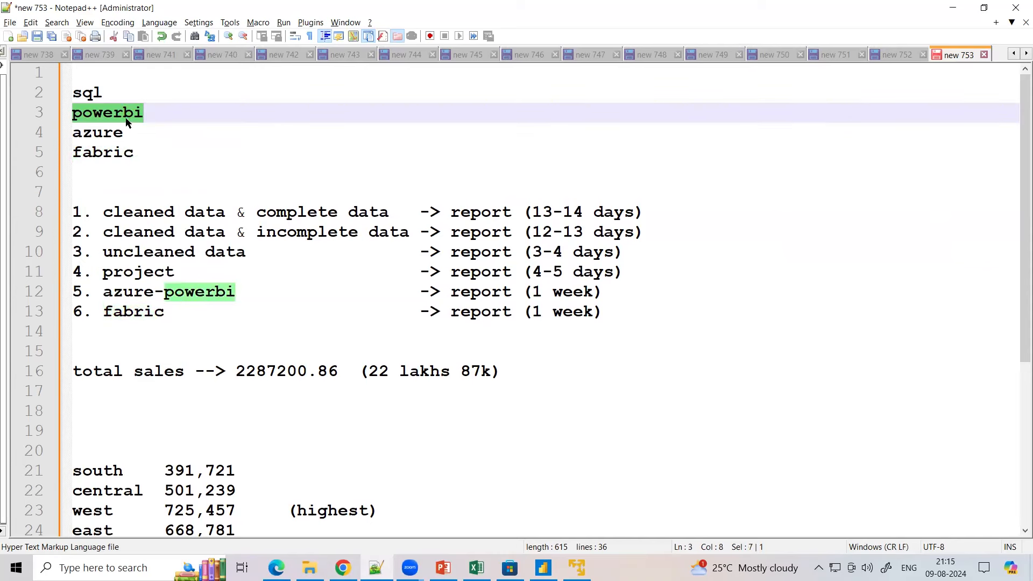
double_click(106, 153)
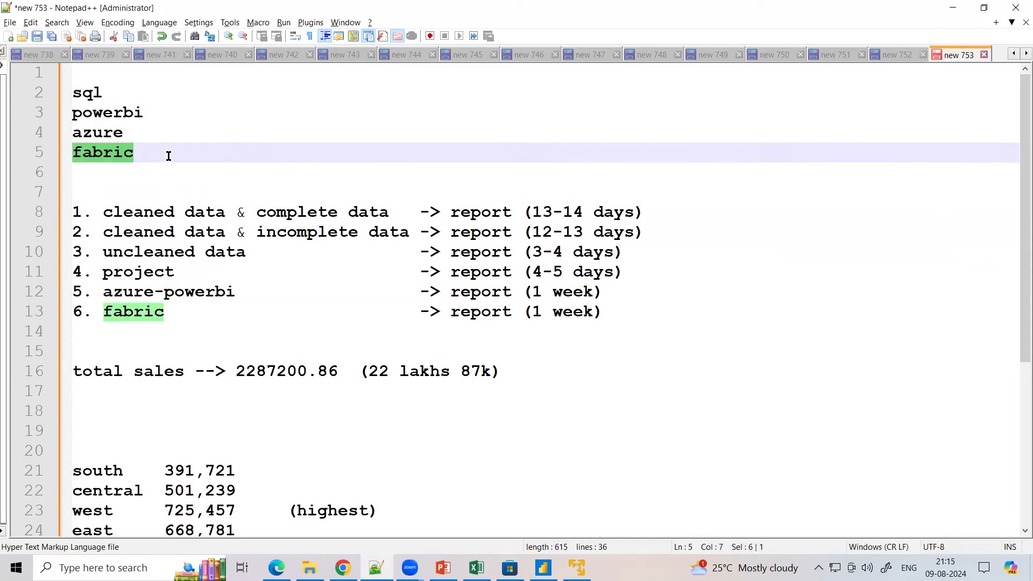
- Add the note "(one stop shop)" after fabric in the topic list
click(169, 155)
text((on)
text(e stop sh)
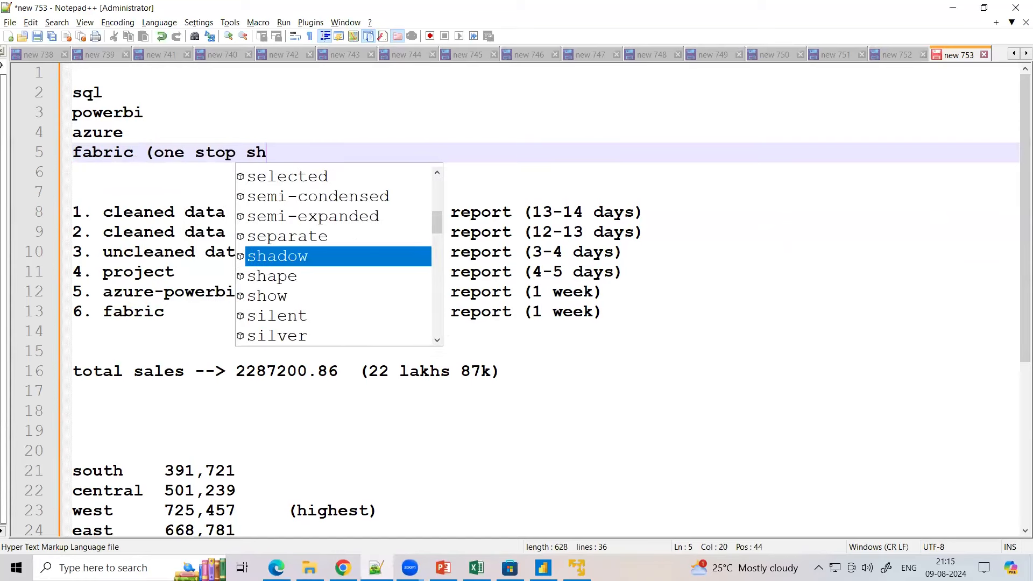
text(op))
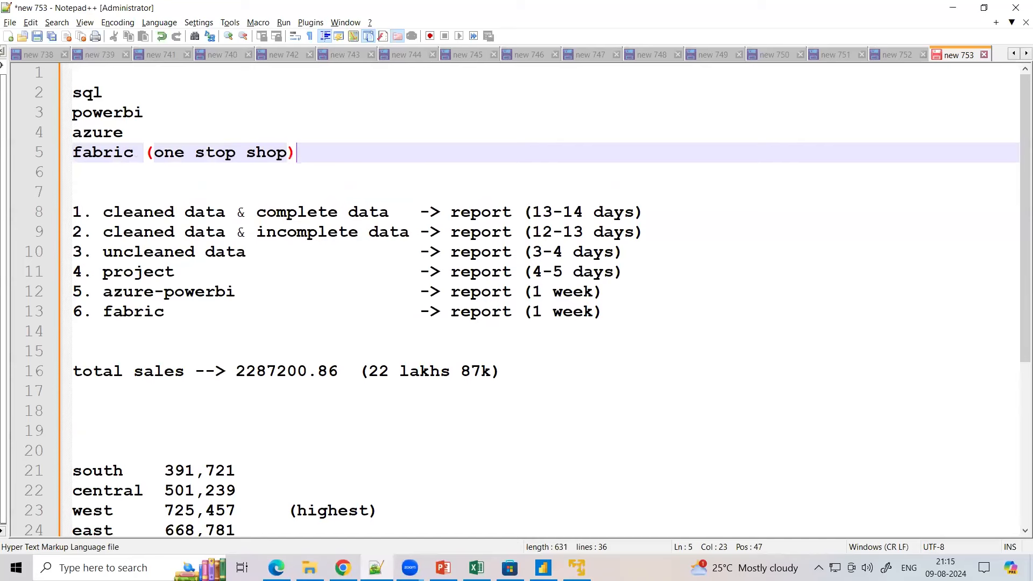
- Highlight fabric and powerbi, view the Power BI report and the Amazon page in Chrome, and return to the Notepad++ notes
double_click(102, 153)
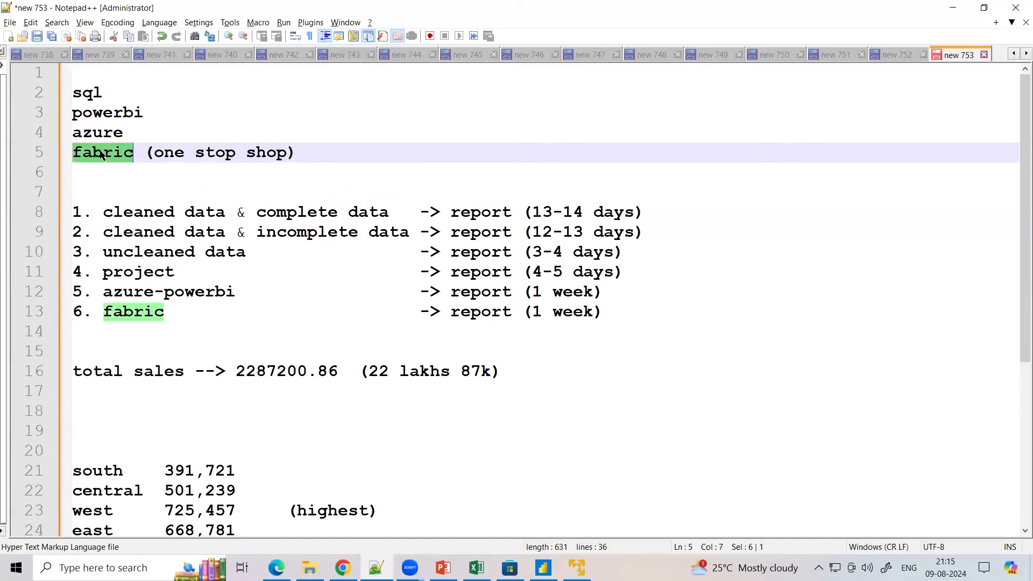
double_click(114, 121)
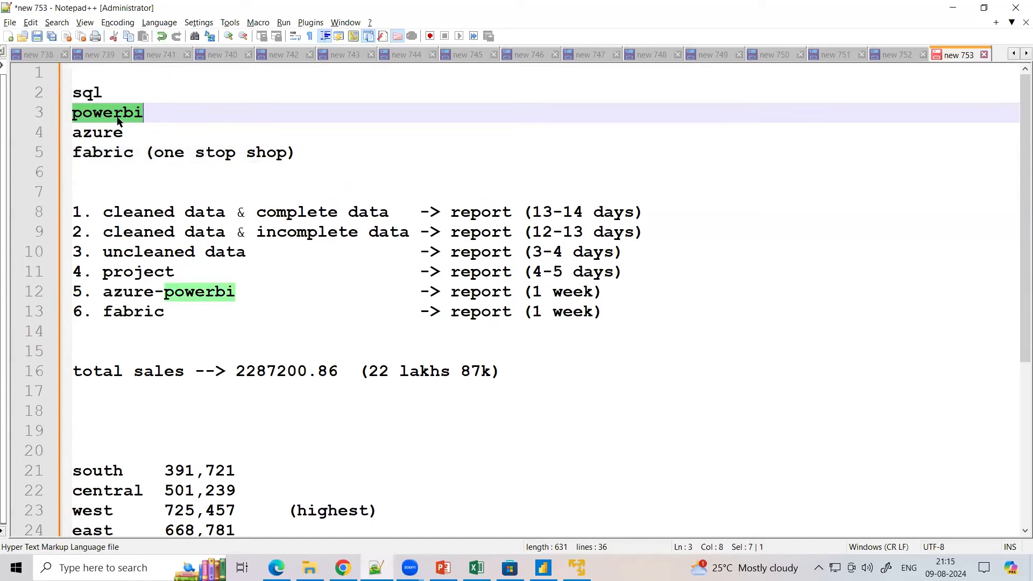
key(alt+Tab)
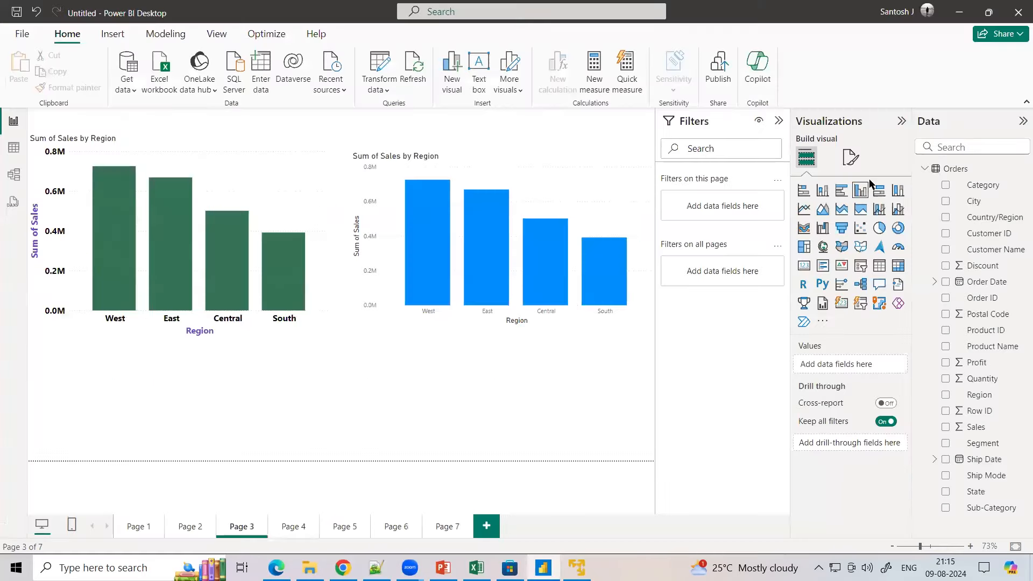
click(342, 568)
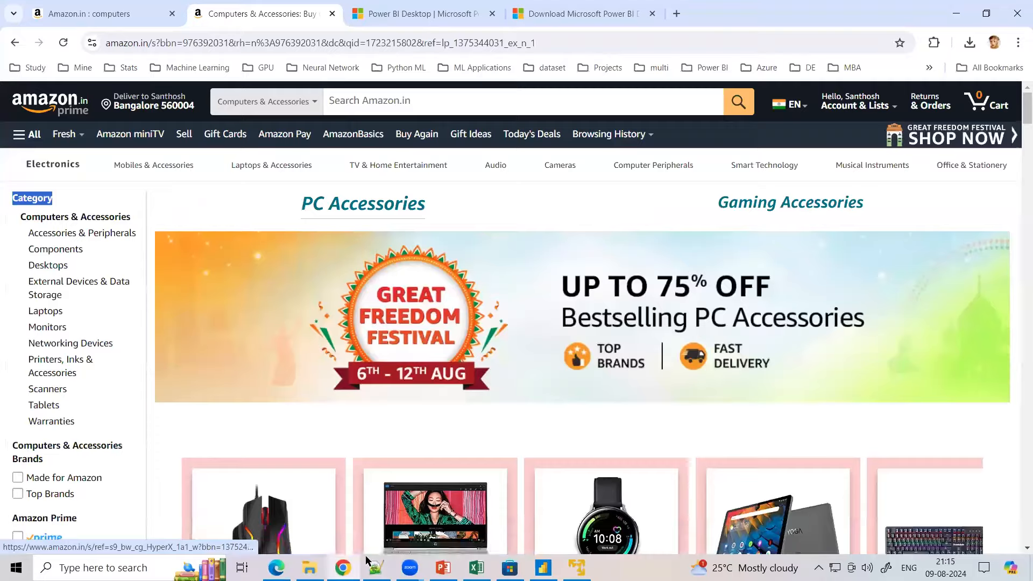
key(alt+Tab)
key(alt+Tab)
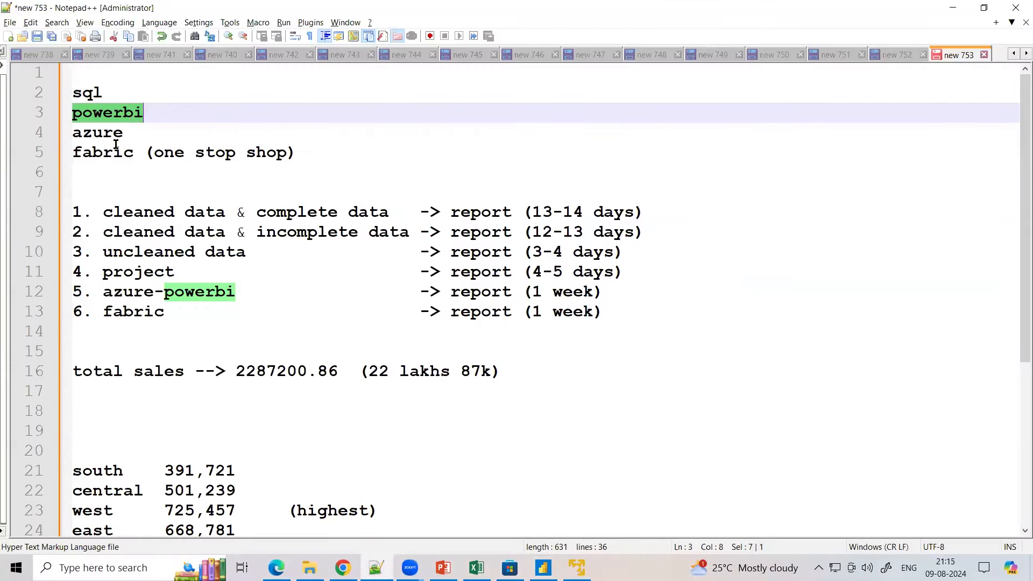
- Highlight the powerbi entry on line 3 of the topic list
click(131, 112)
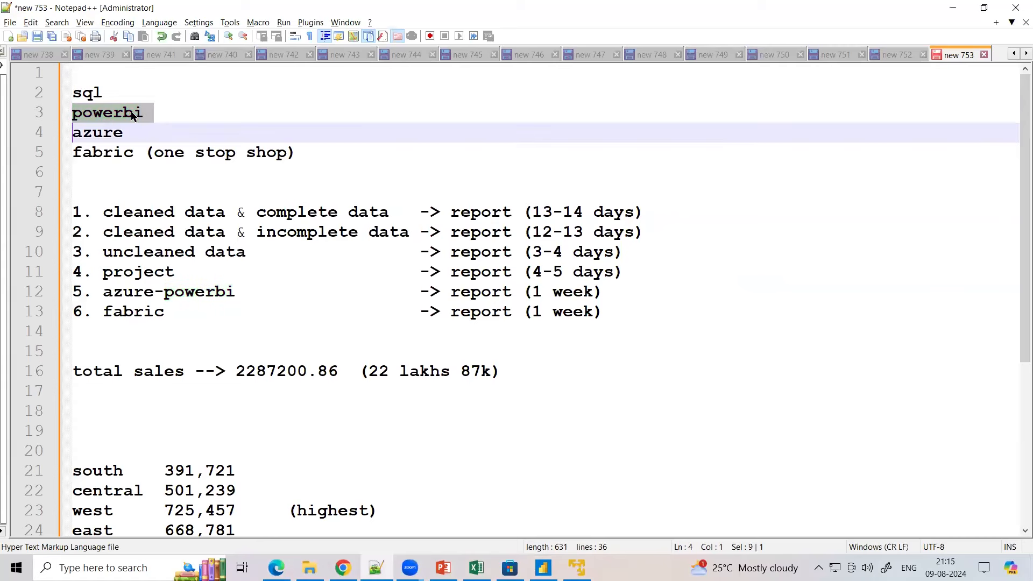
double_click(132, 113)
double_click(132, 114)
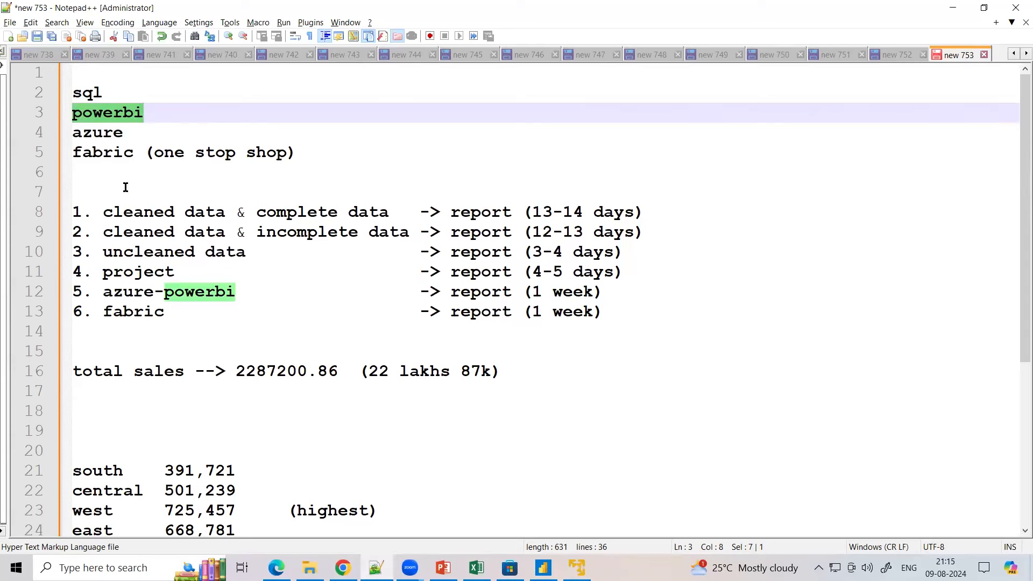
- Switch to the Power BI Desktop report with the Sales by Region charts, then show the Windows desktop
click(576, 568)
key(alt+Tab)
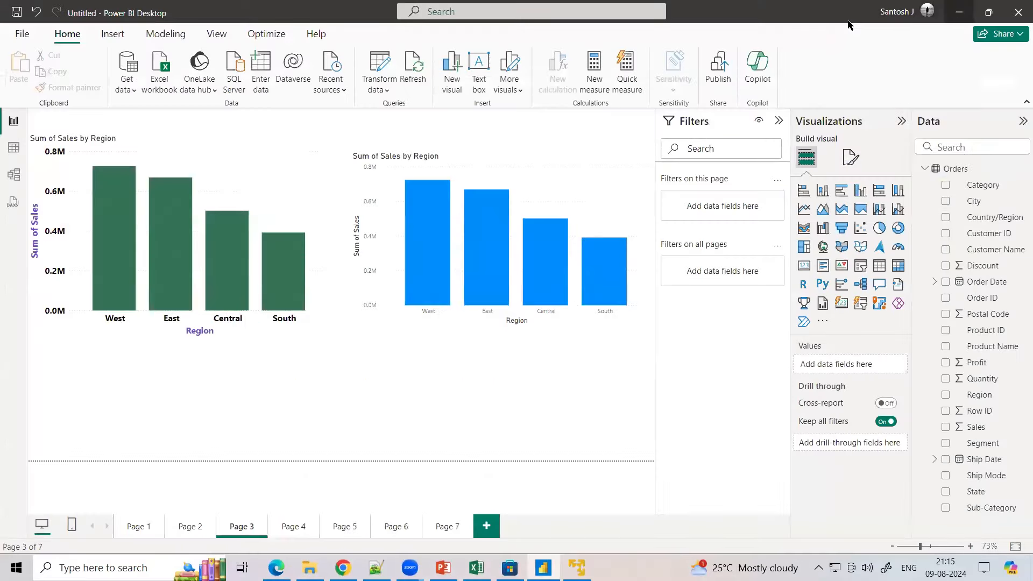
key(super+d)
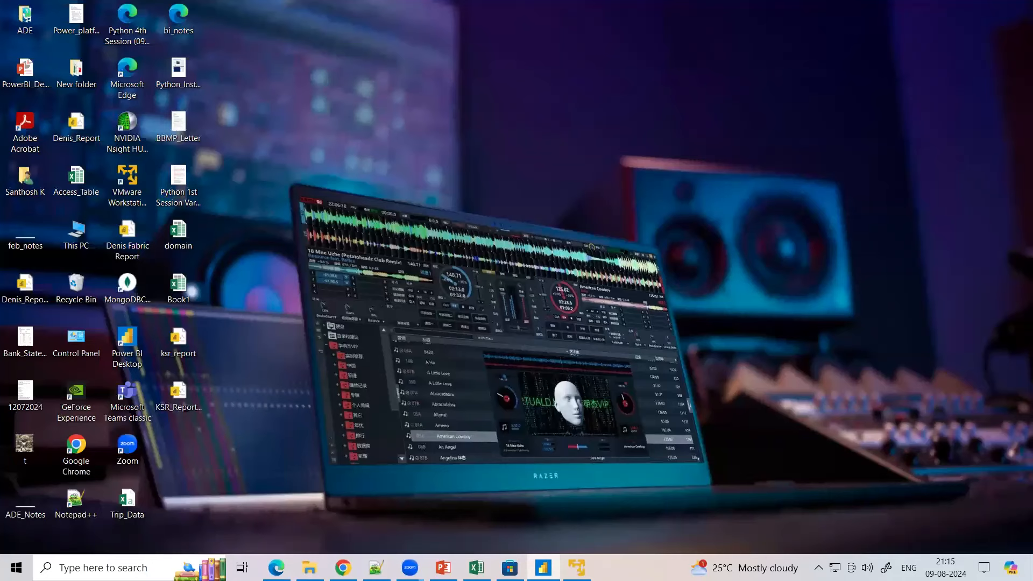
- Switch to Chrome and load the datavizon.com home page in a new regular browser window
click(342, 568)
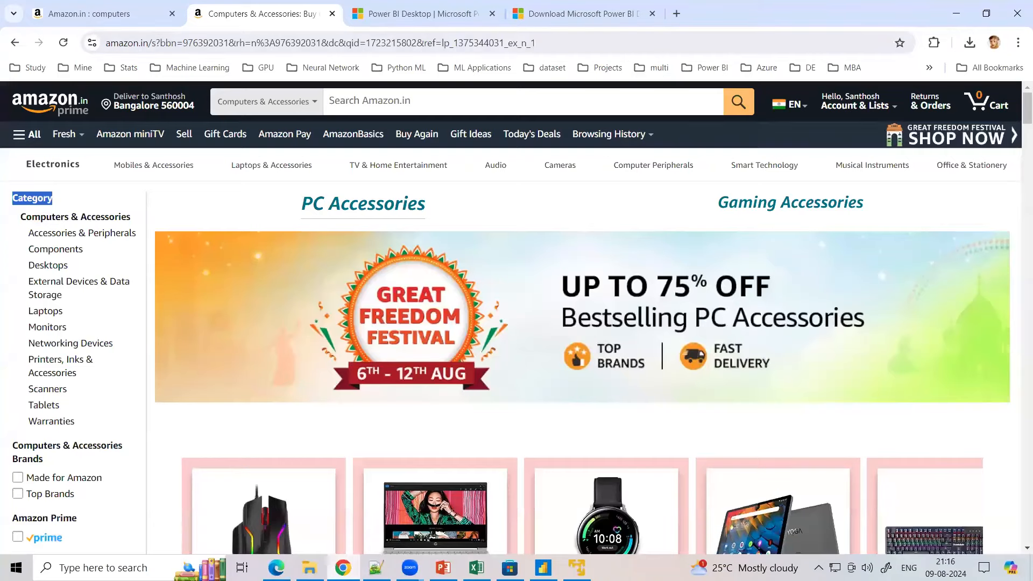
click(376, 567)
right_click(342, 568)
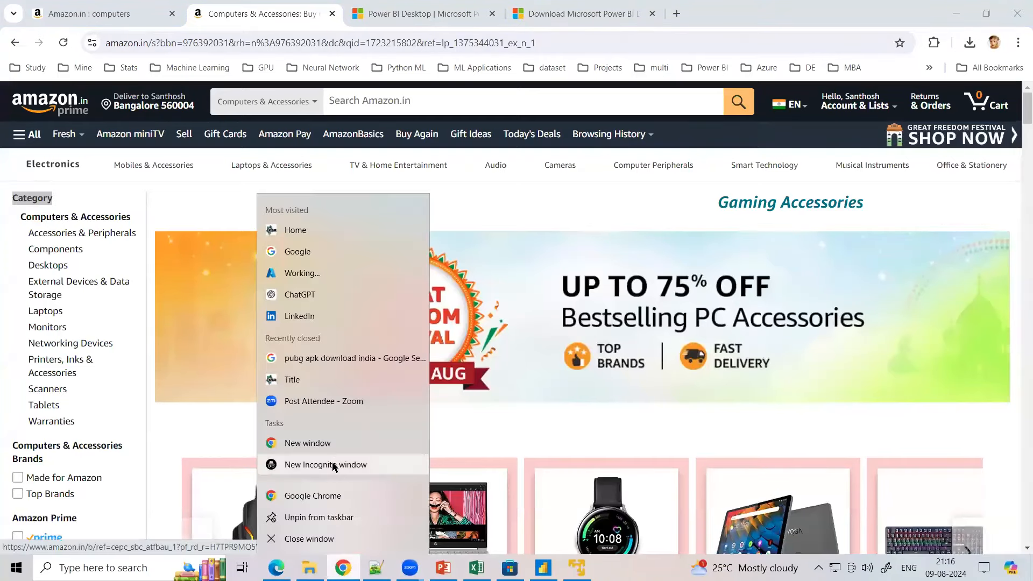
click(302, 443)
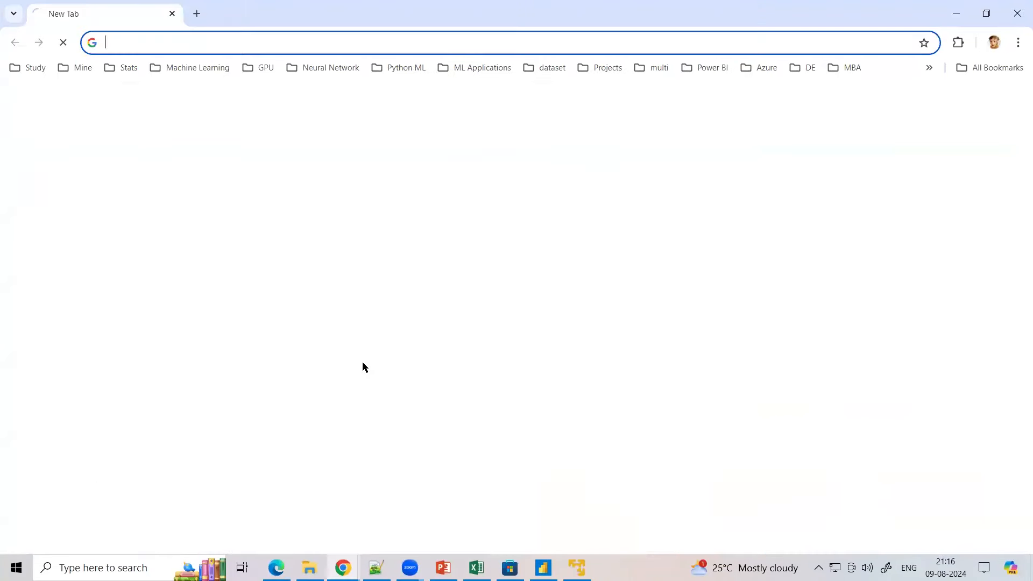
text(data)
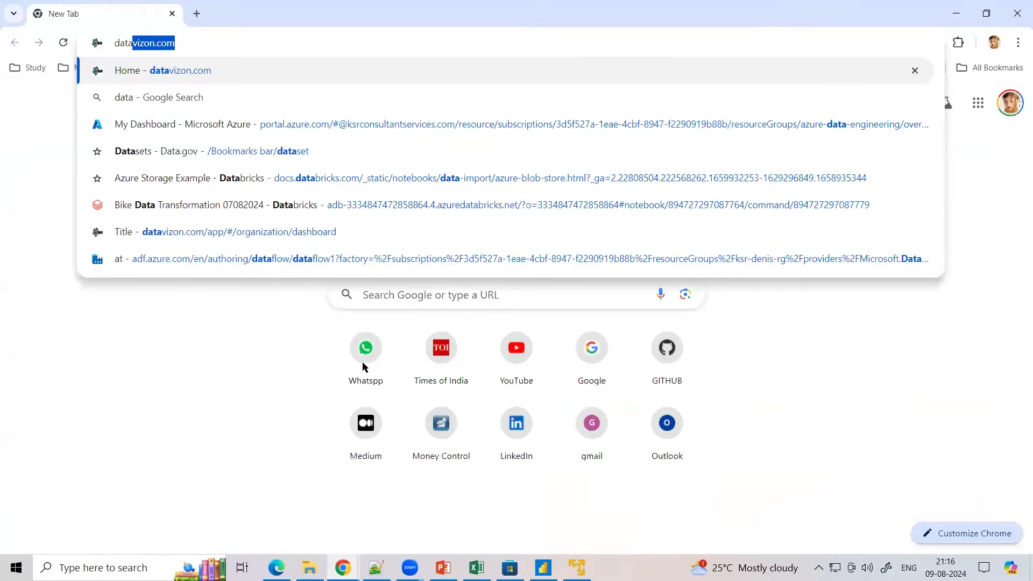
key(Return)
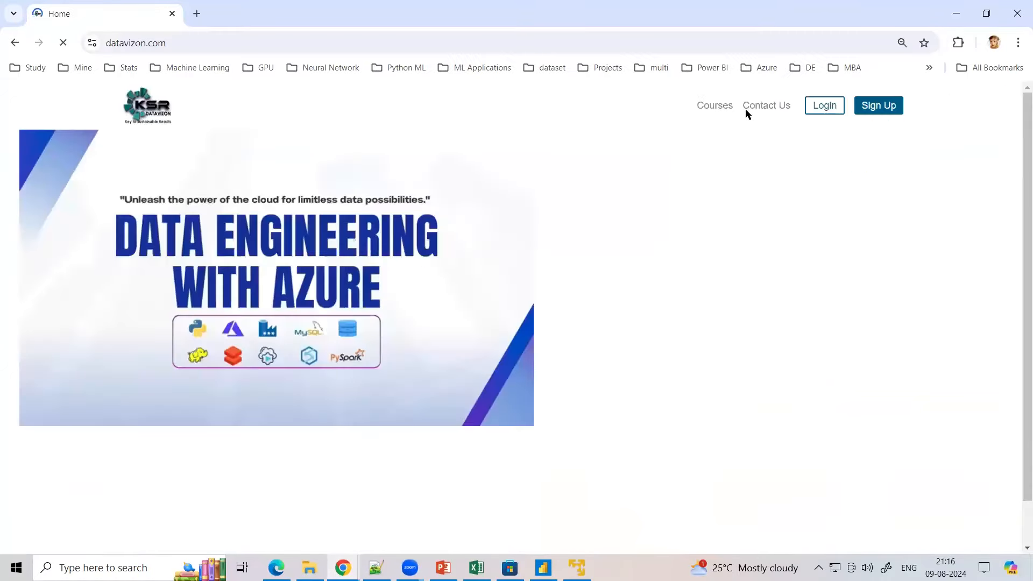